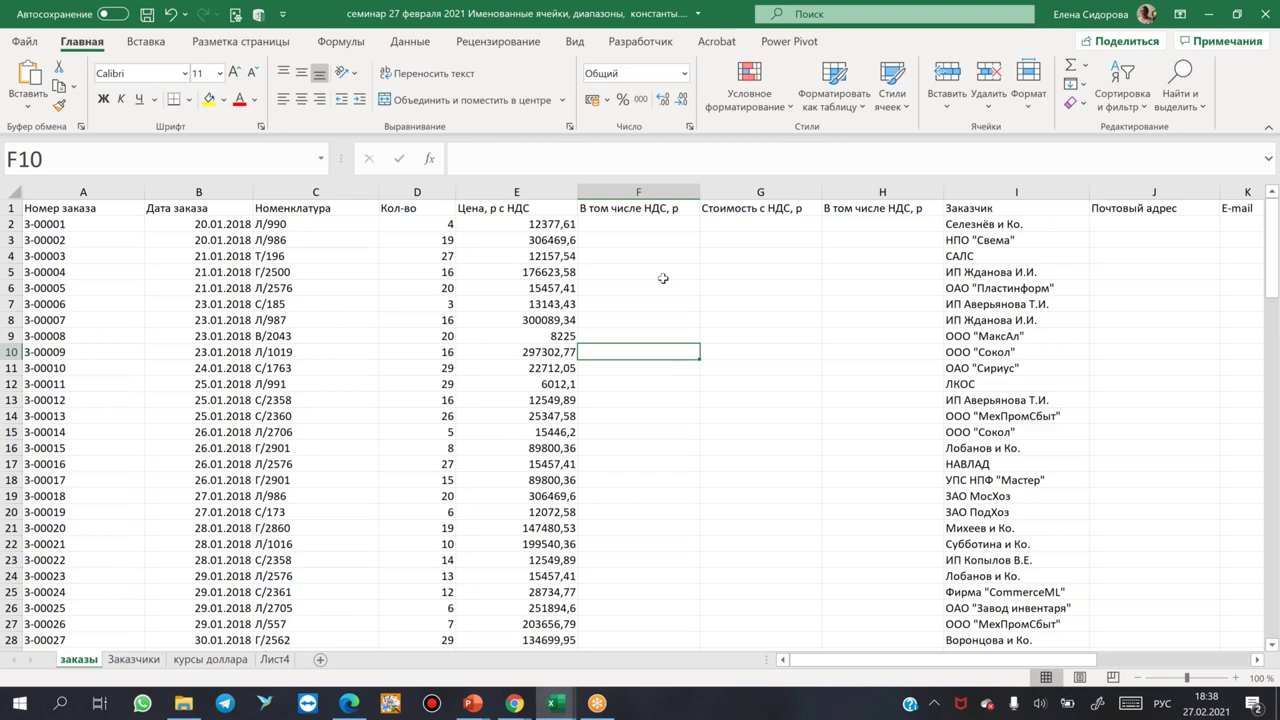
- Rename the worksheet Лист4 as данные
left_click(275, 662)
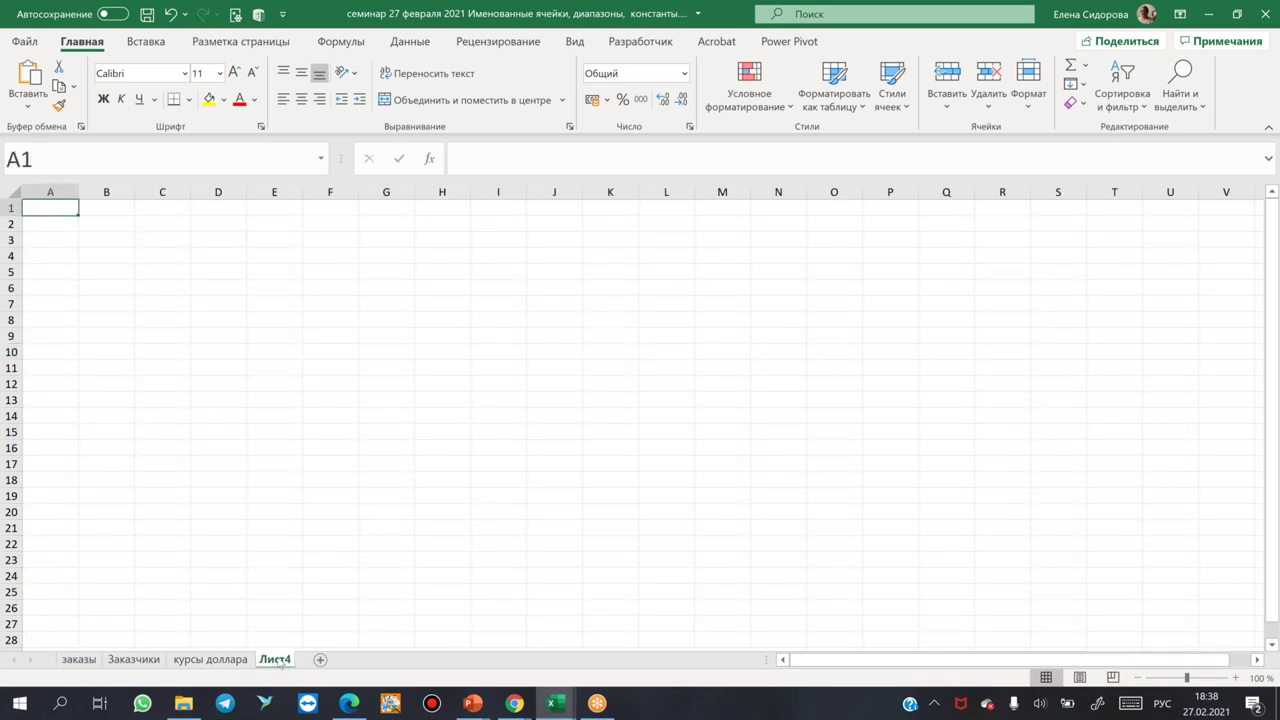
double_click(280, 662)
type("данные")
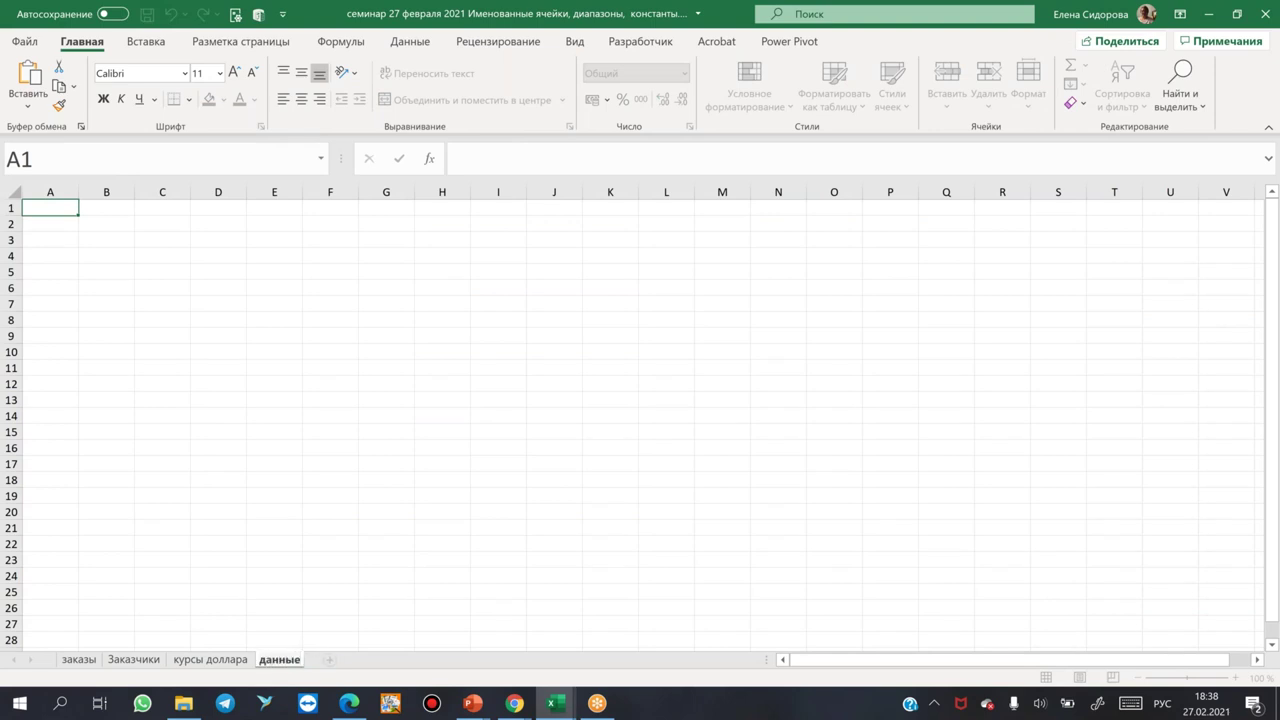
key("Return")
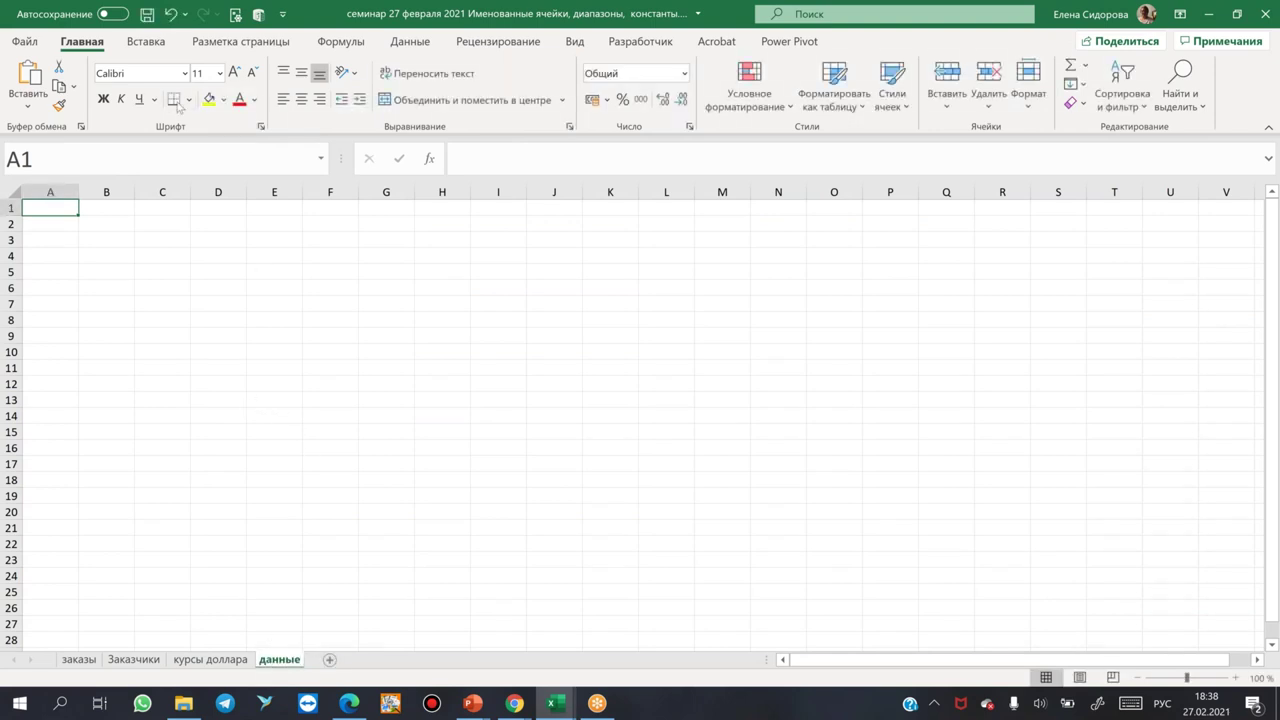
- Go directly to cell FGH23000 on the данные sheet by its address
left_click(143, 160)
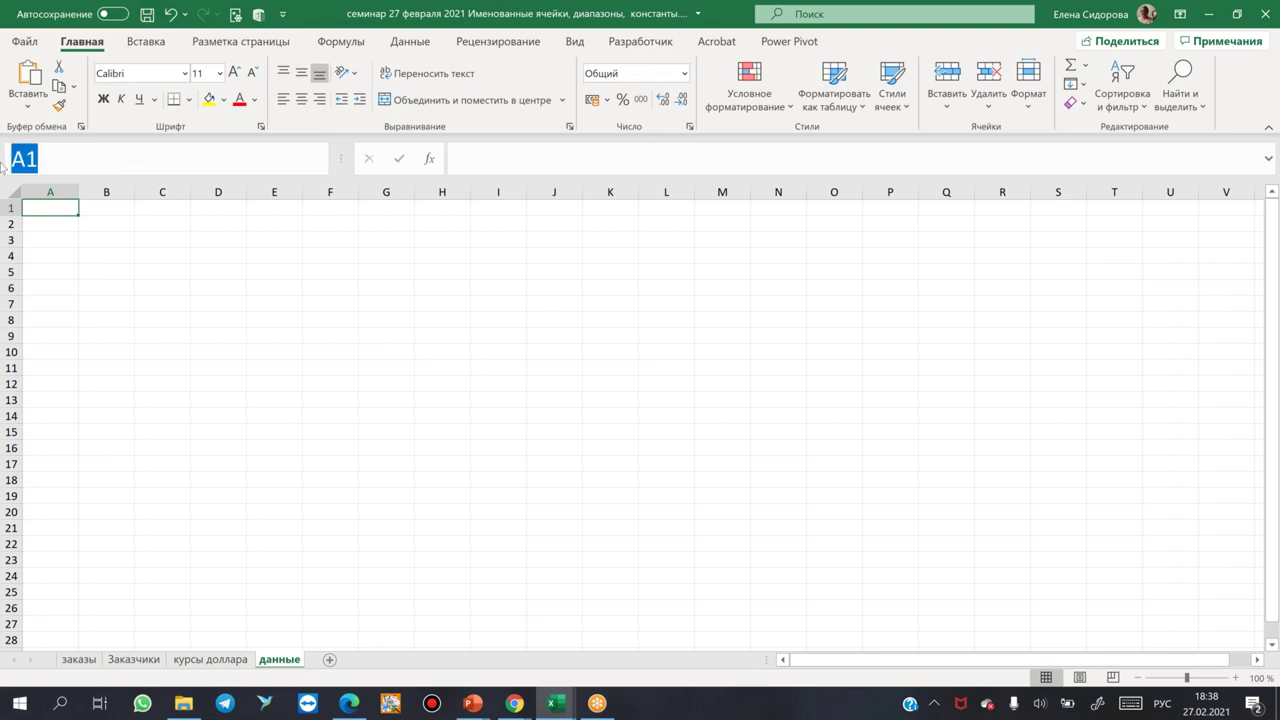
key("alt+shift")
type("f")
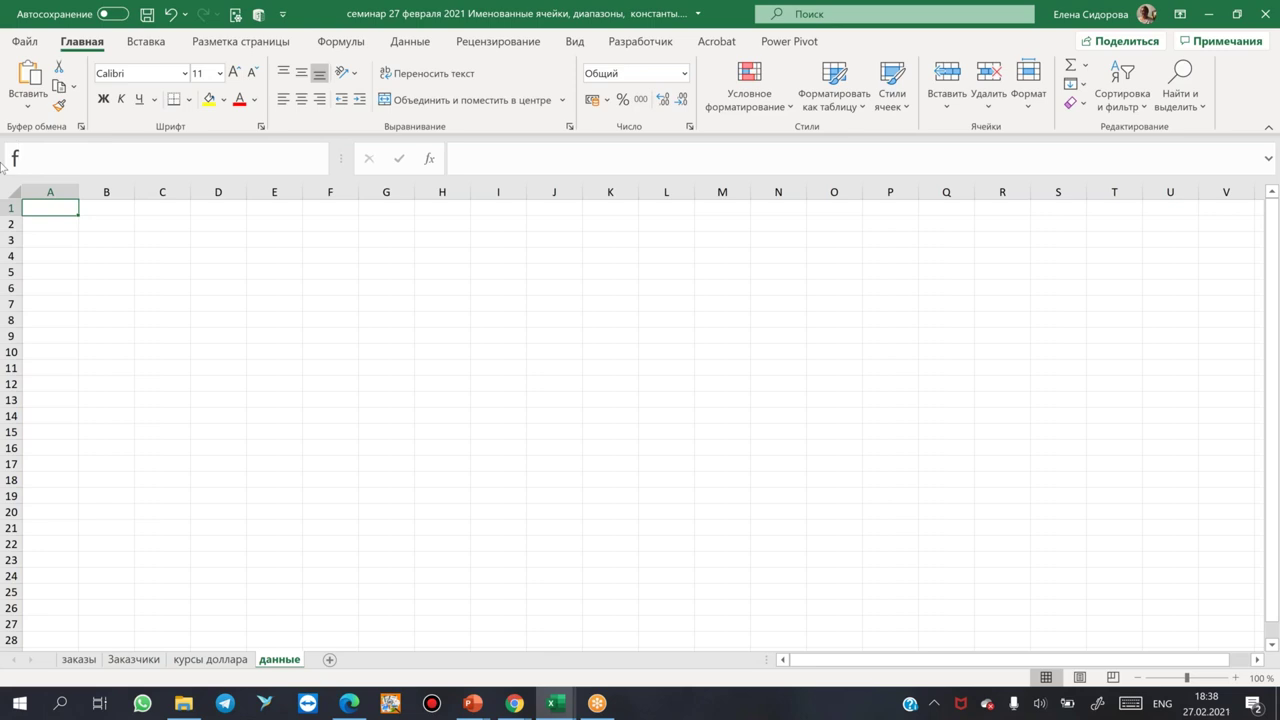
type("gh23000")
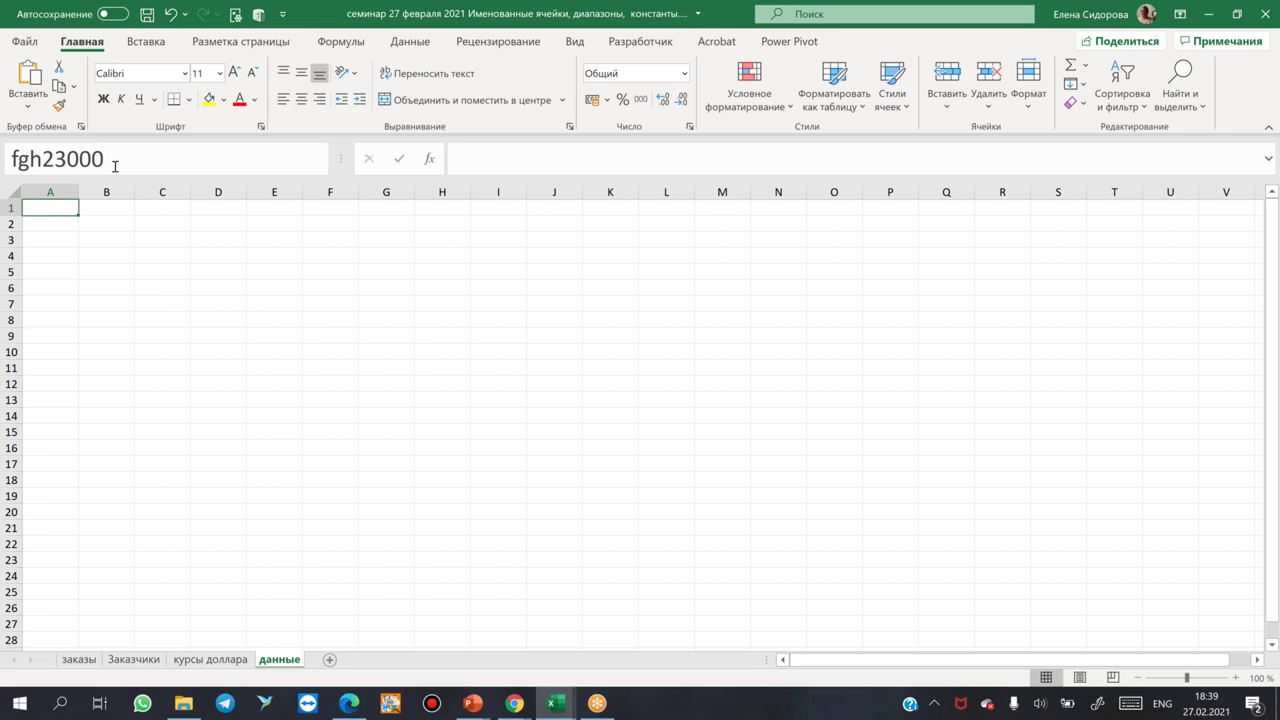
key("Return")
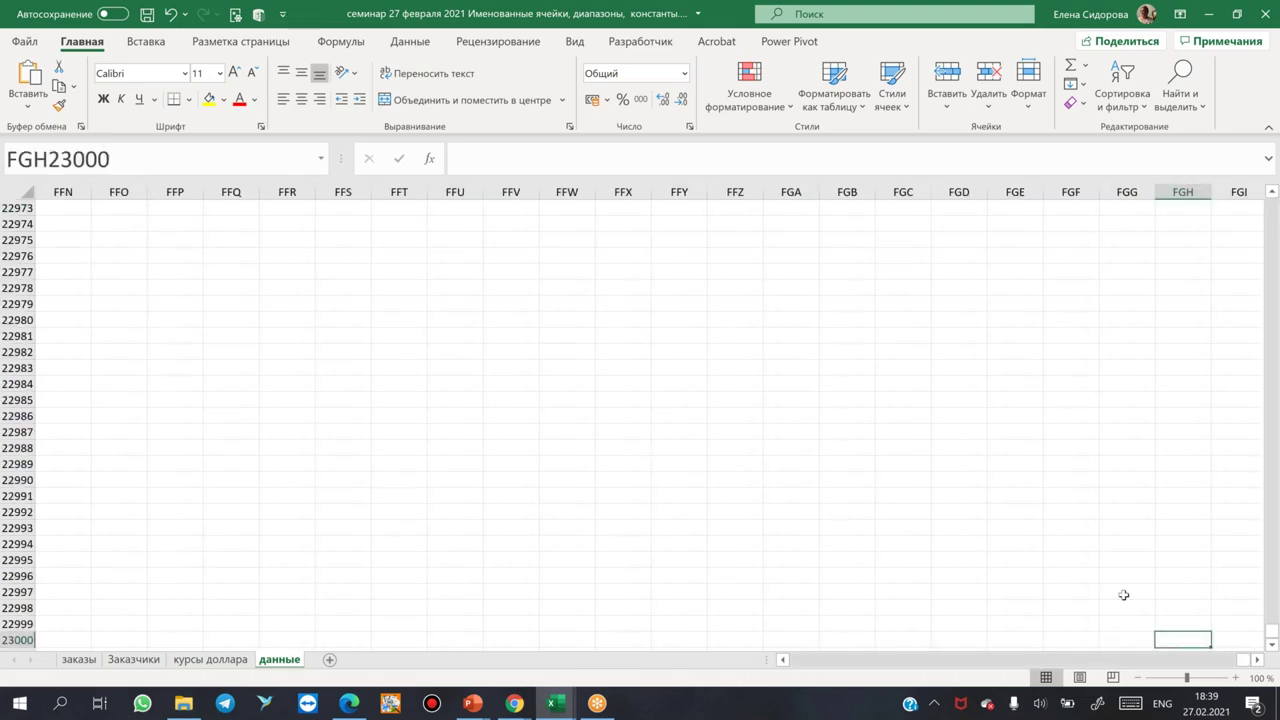
- Fill cell FGH23000 with yellow and enter 456124 in it
scroll(1234, 603, "down", 3)
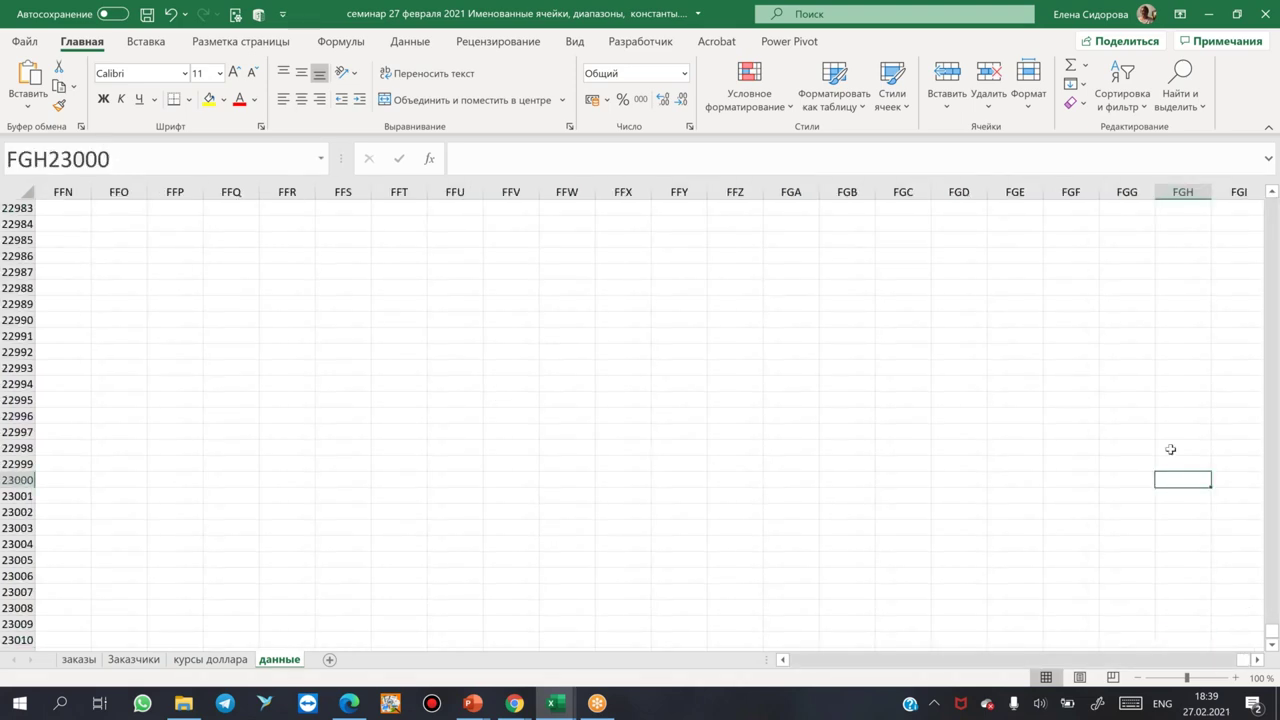
left_click(208, 99)
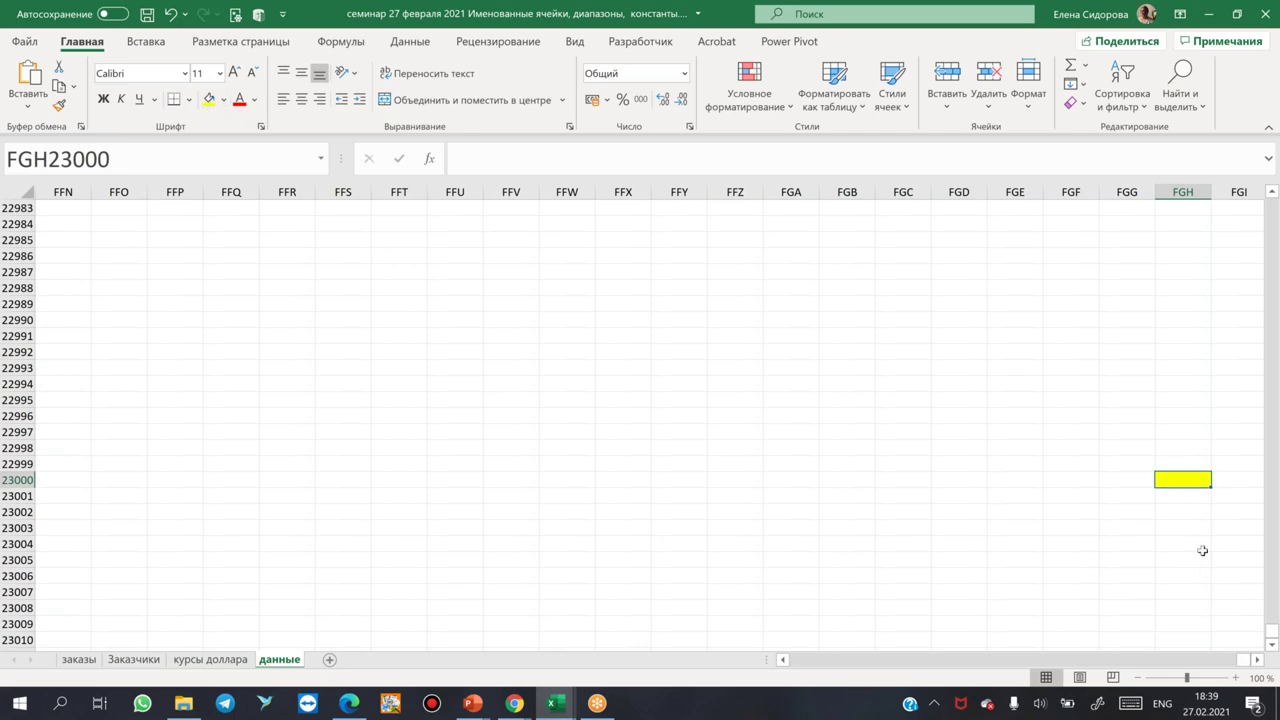
type("456124")
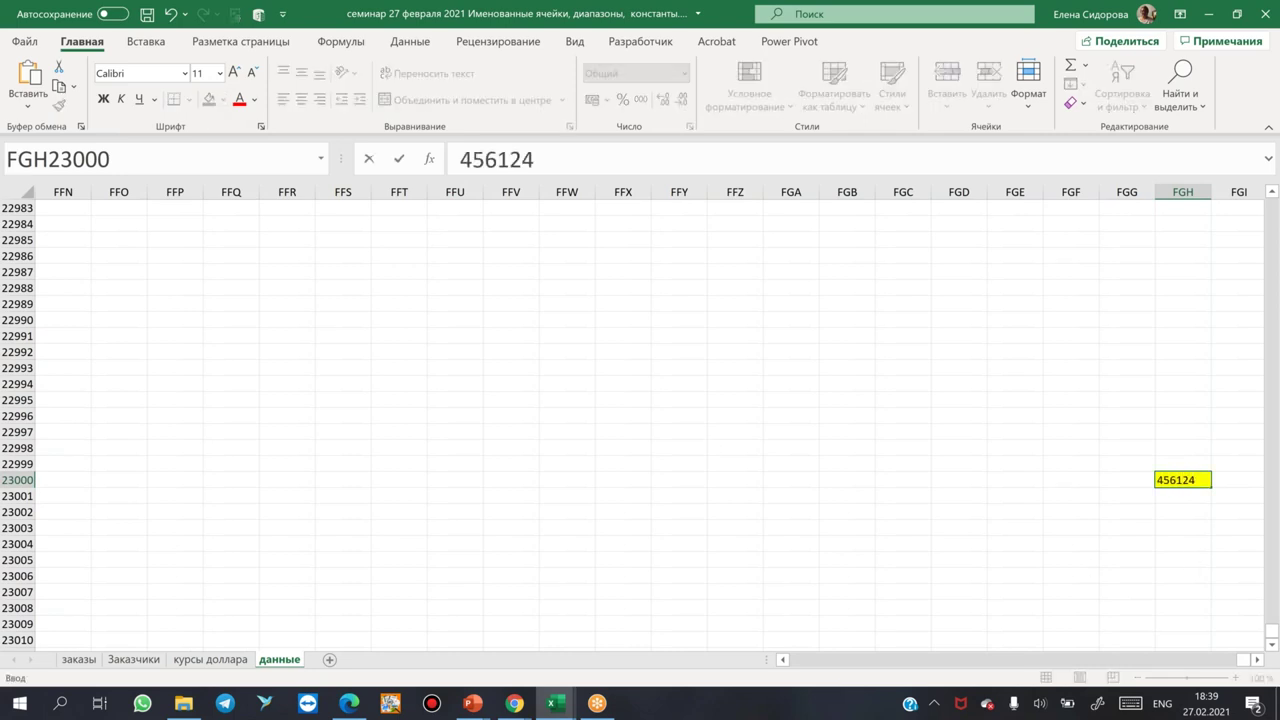
key("Return")
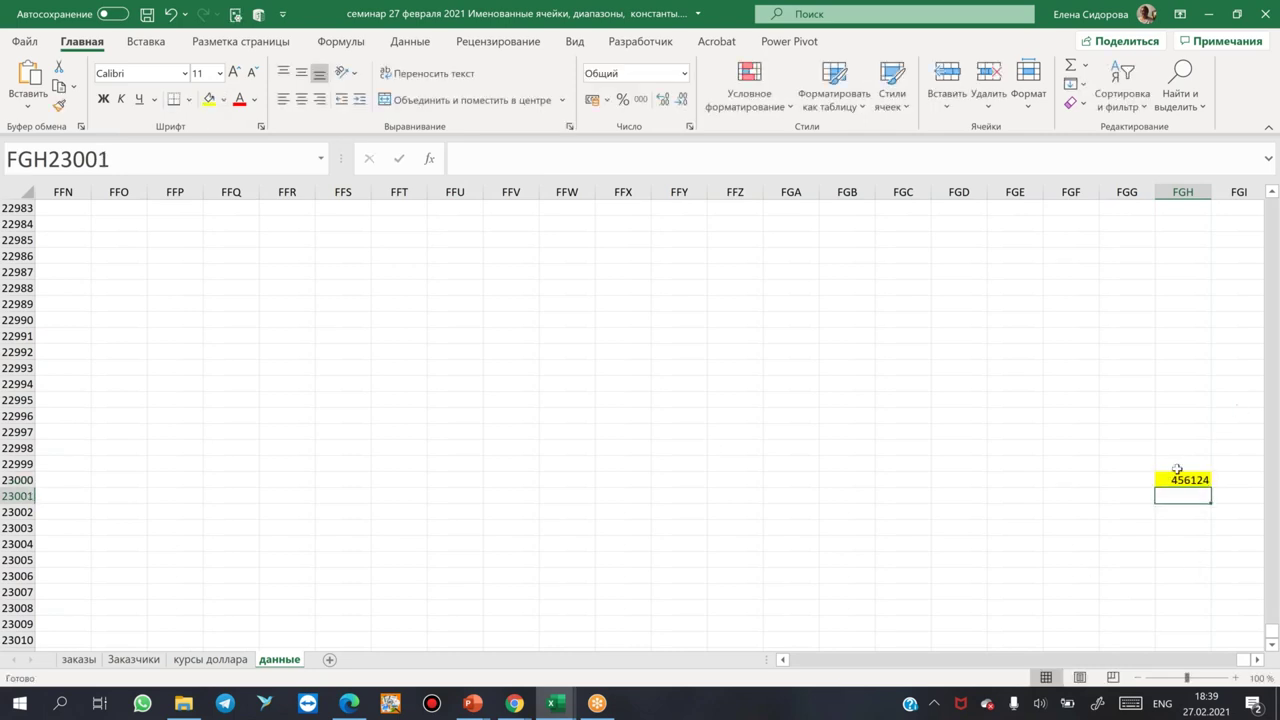
left_click(1173, 480)
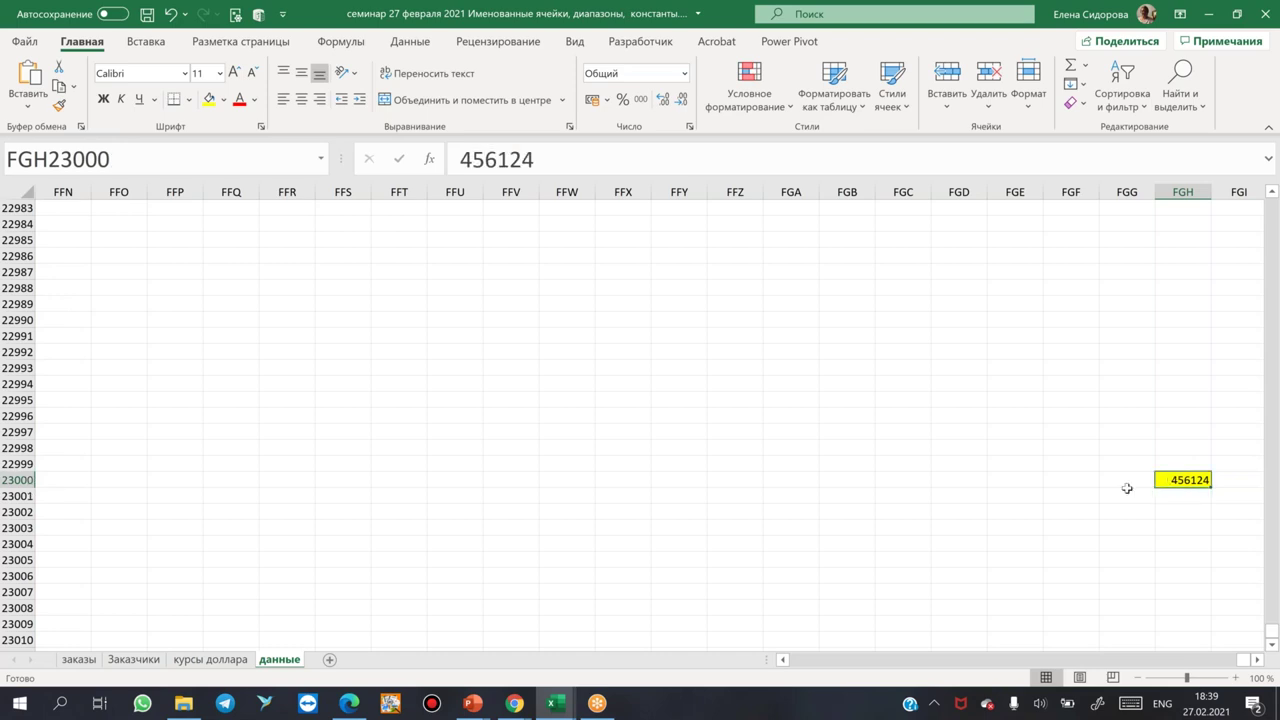
- Label the yellow cell by entering Итог in the adjacent cell FGG23000
left_click(1136, 482)
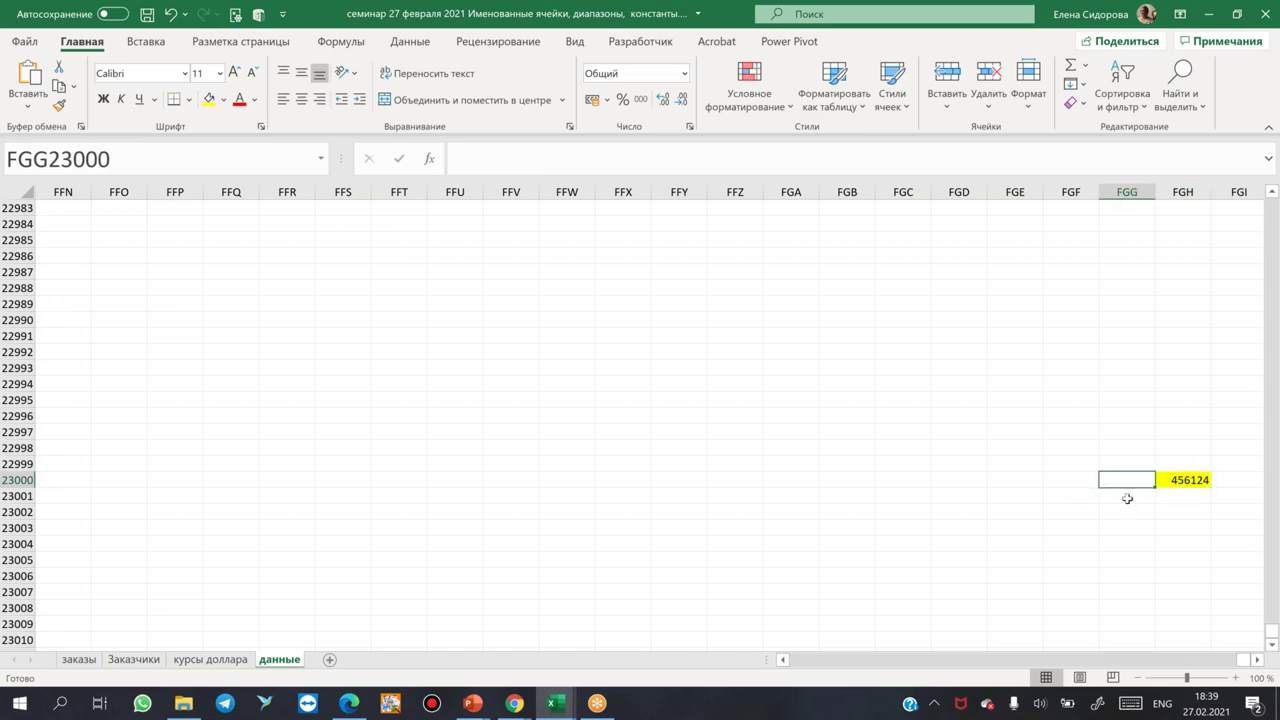
type("Bnju")
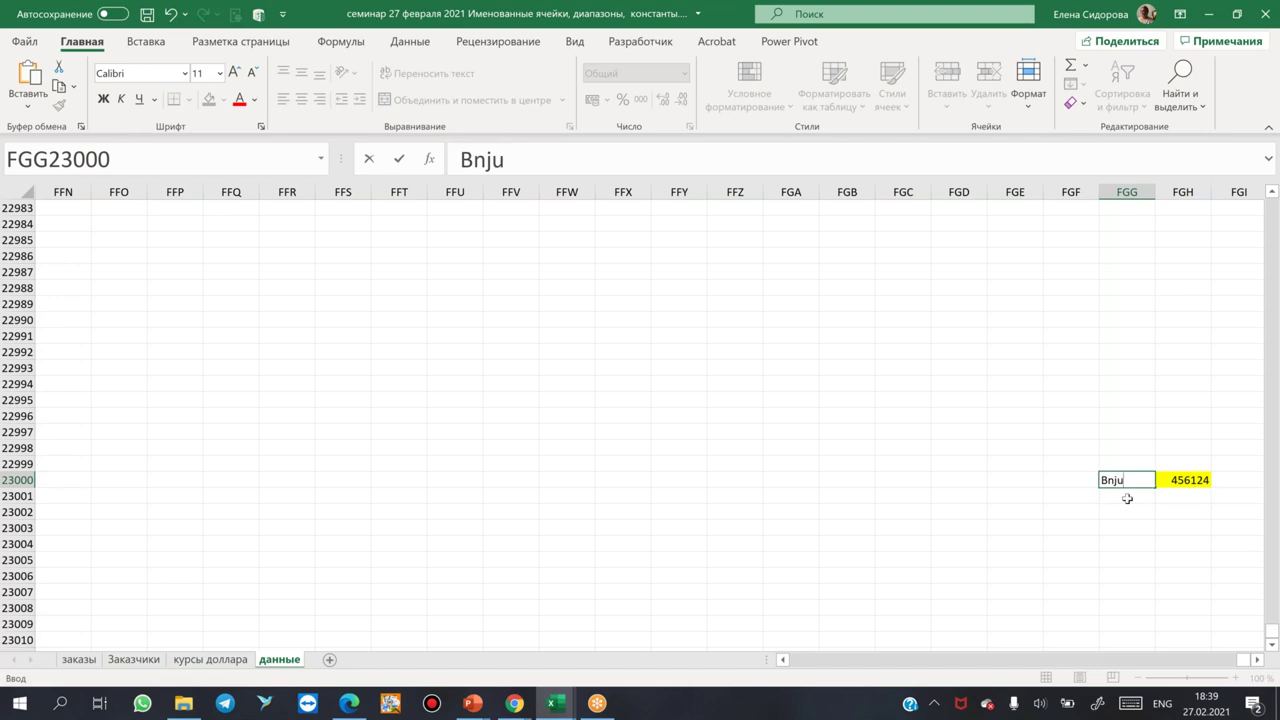
key("BackSpace")
key("BackSpace")
key("BackSpace")
key("BackSpace")
key("alt+shift")
type("Итог")
key("Return")
left_click(1121, 508)
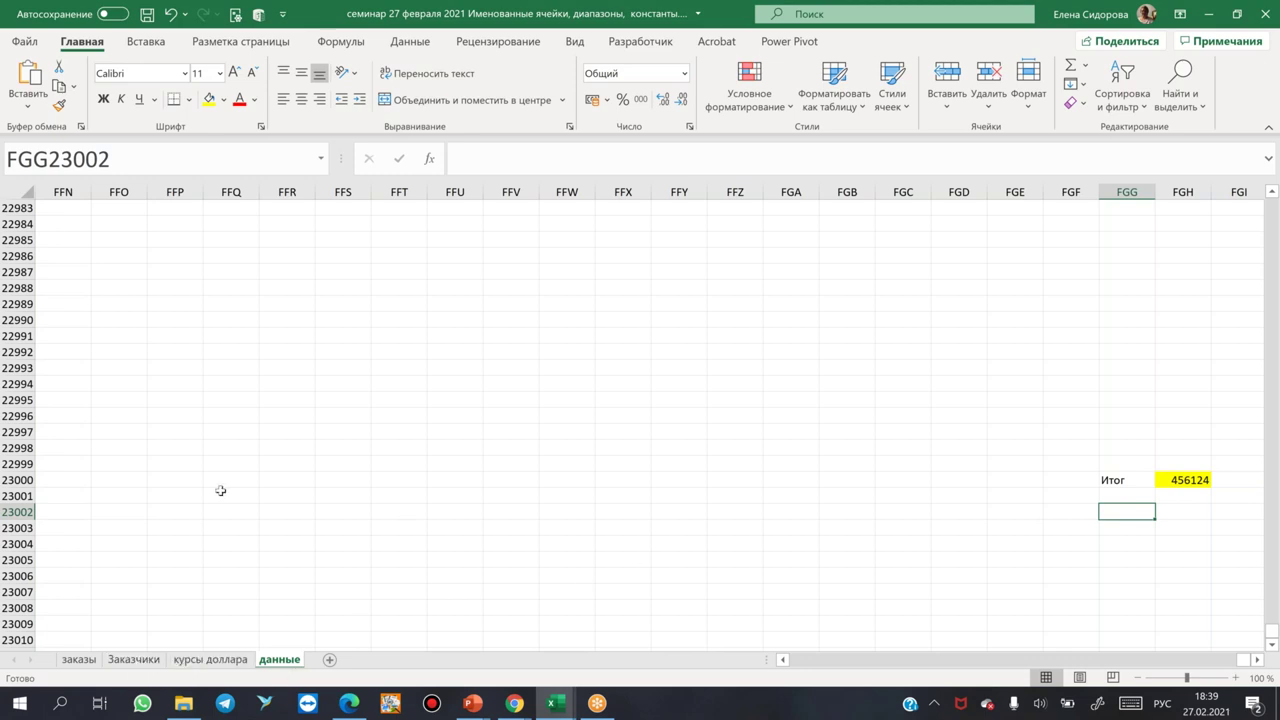
- Look at the customer records on the Заказчики sheet and return to the beginning of the данные sheet
key("ctrl+Home")
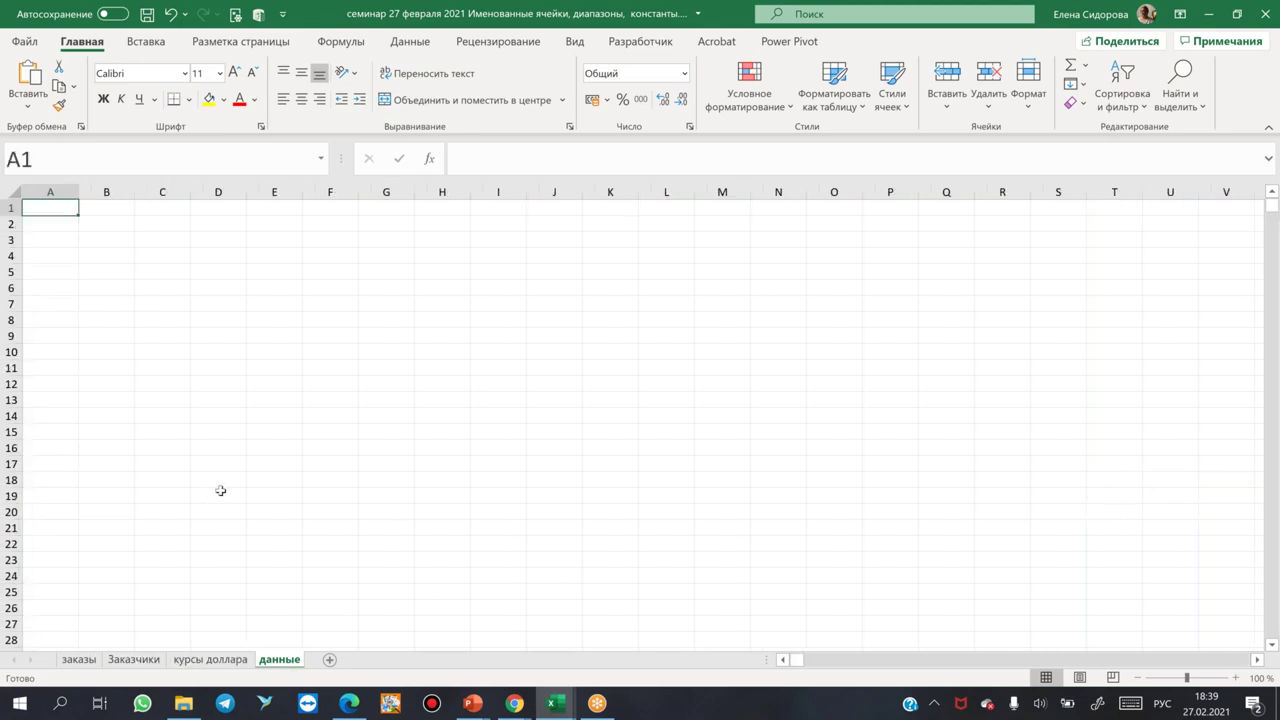
left_click(118, 664)
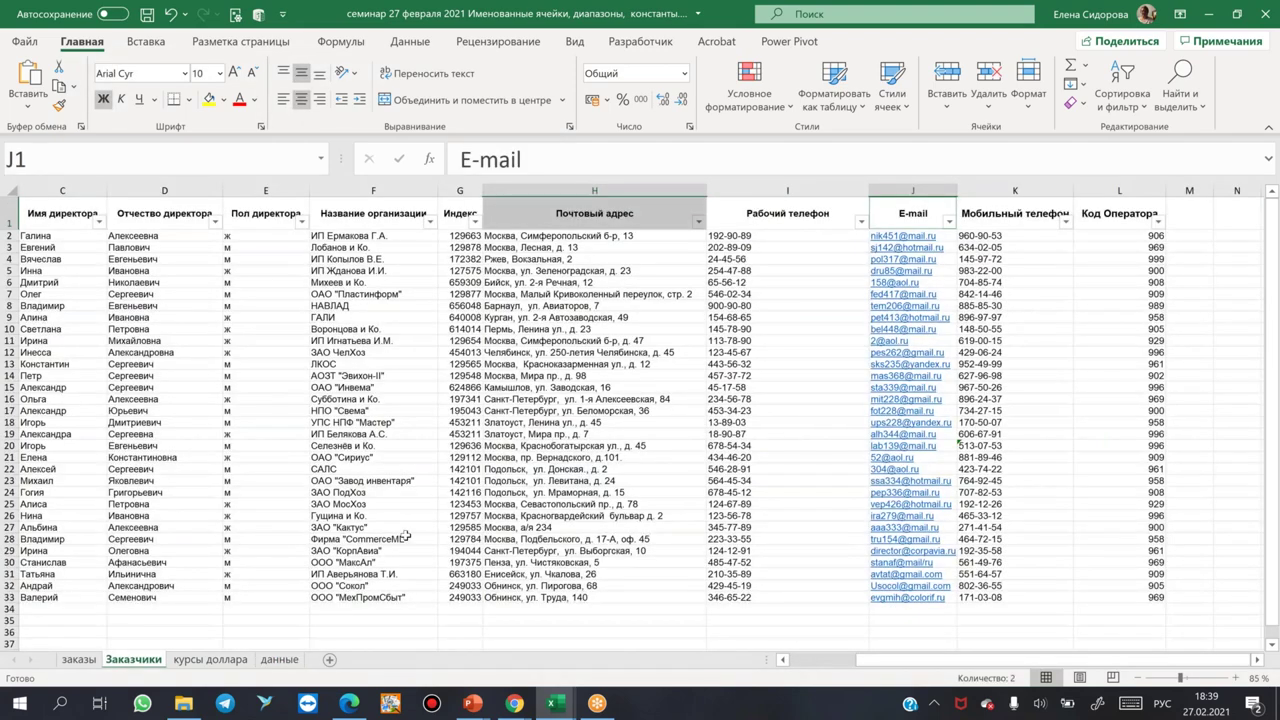
left_click(520, 377)
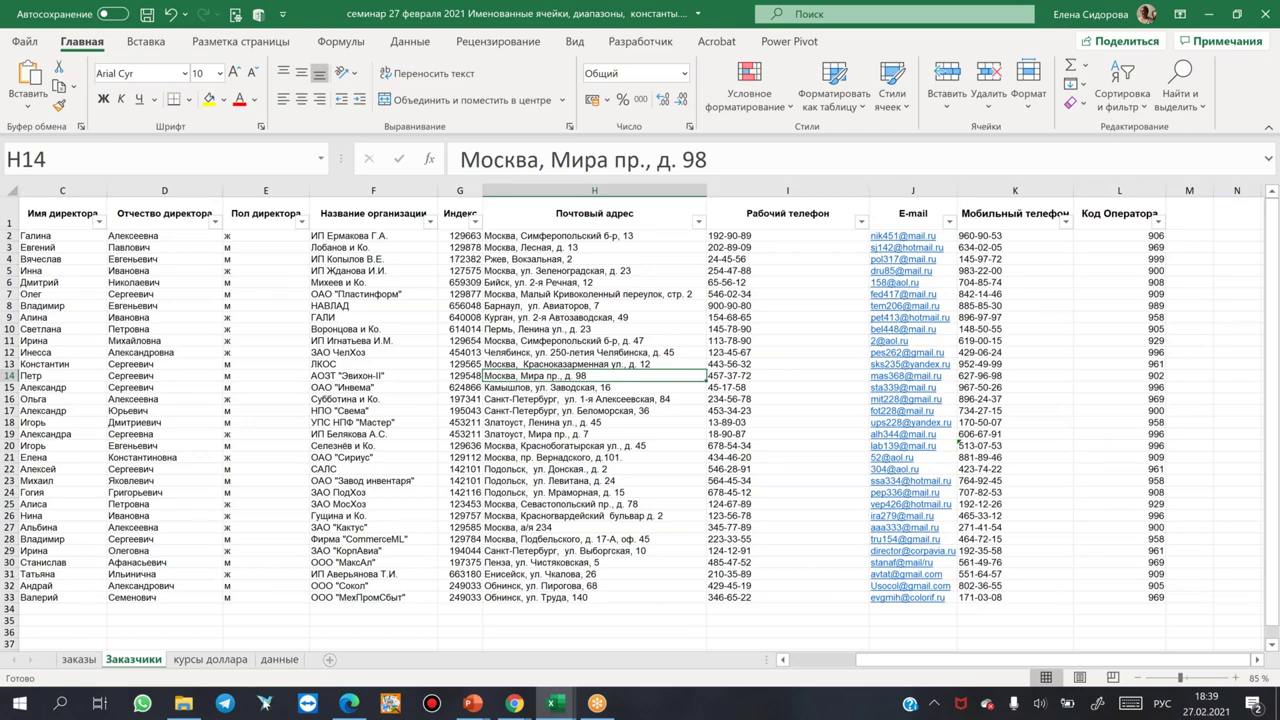
left_click(277, 664)
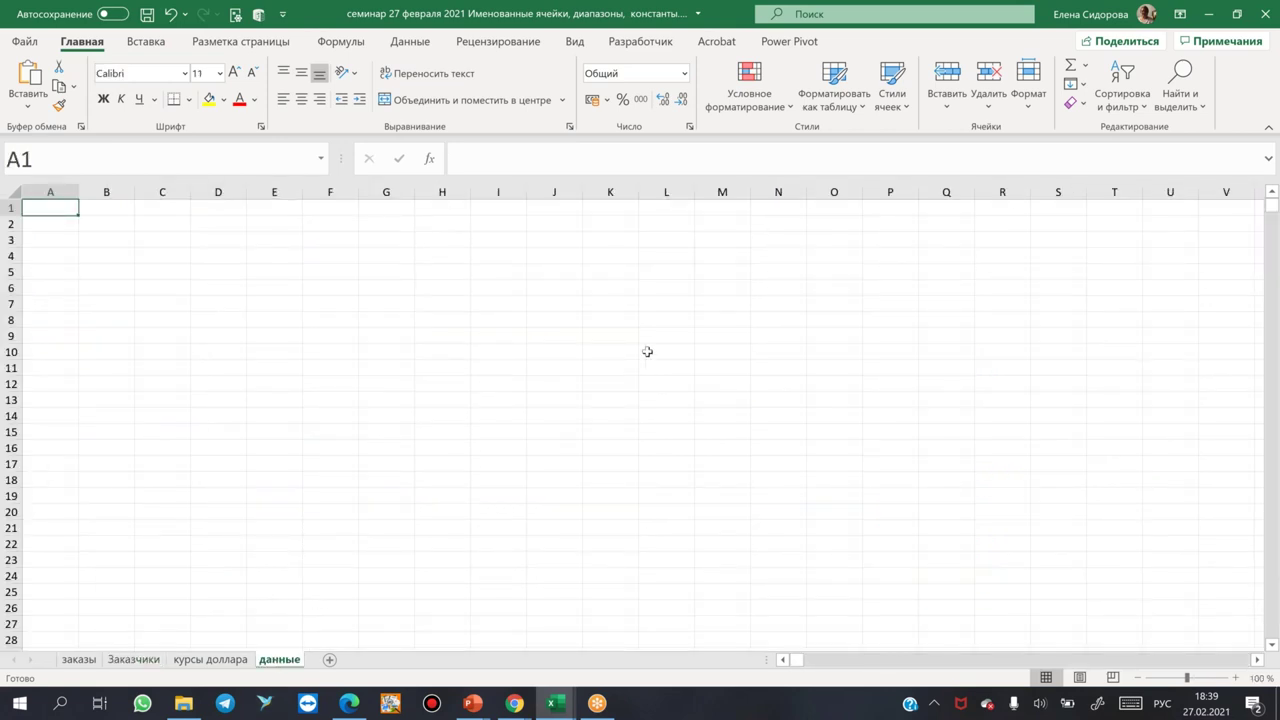
scroll(645, 355, "down", 20)
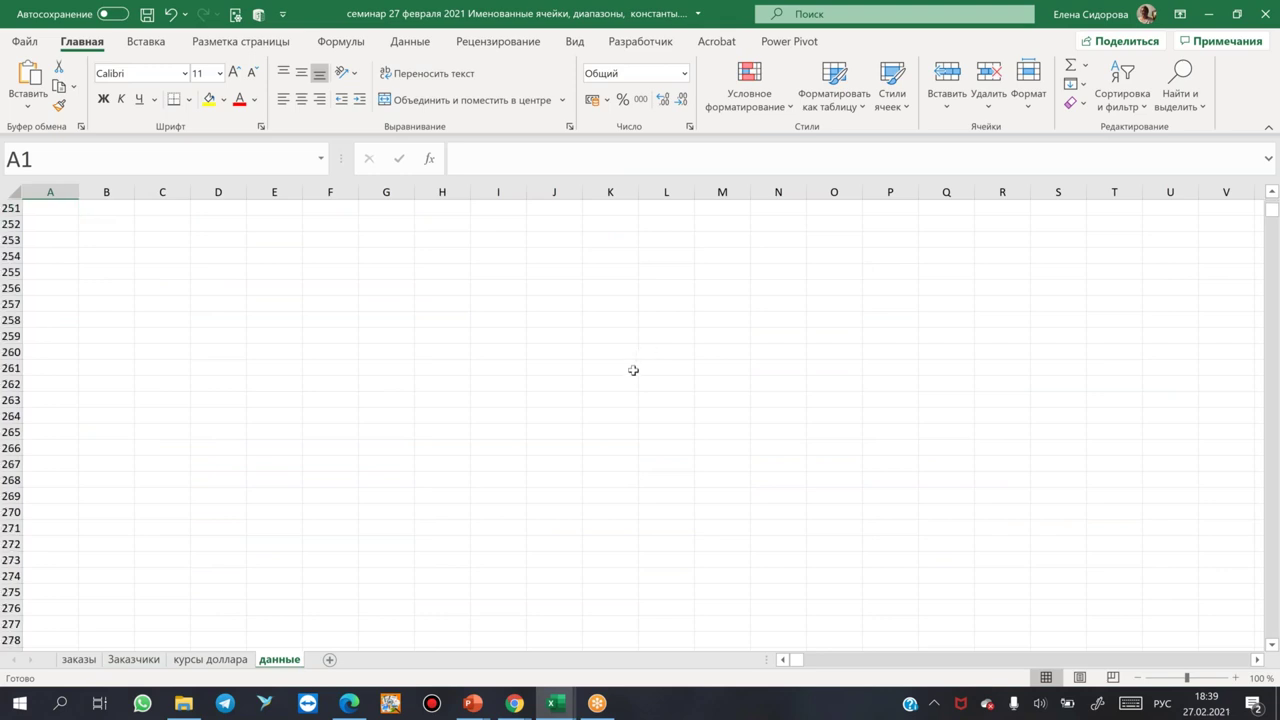
scroll(537, 274, "up", 20)
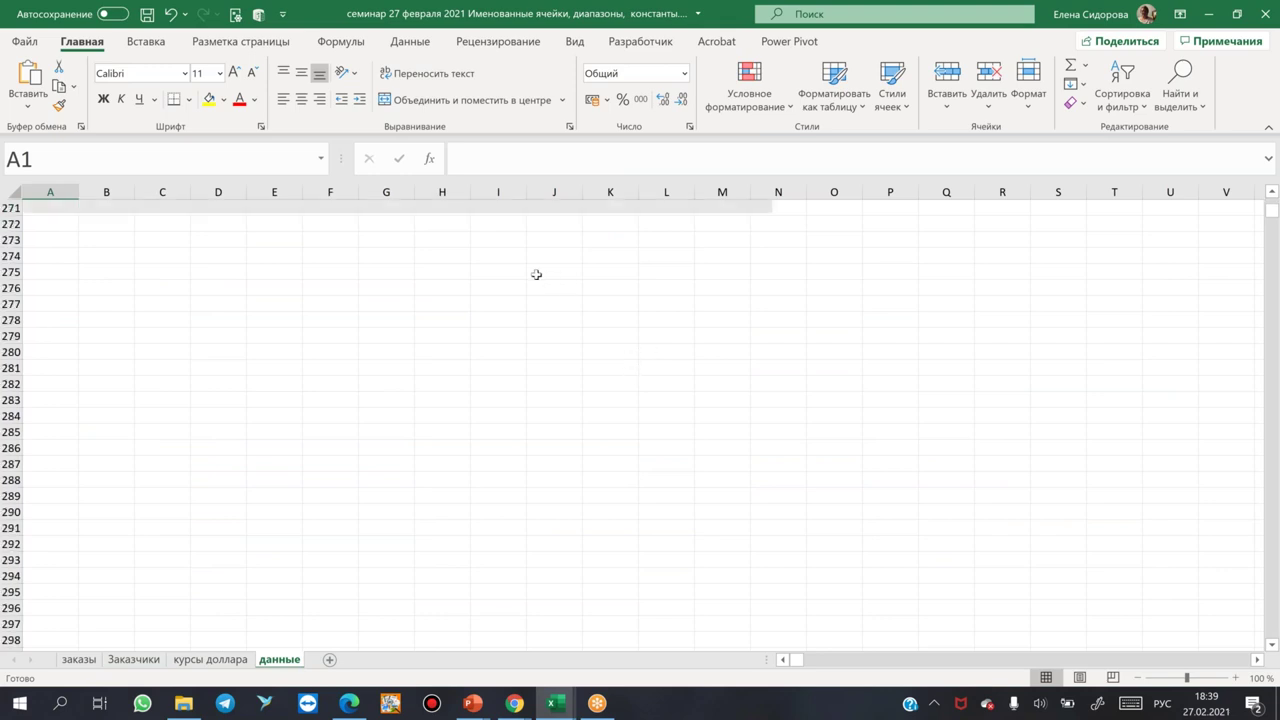
- Give cell A1 of the данные sheet the name апр23000
left_click(55, 158)
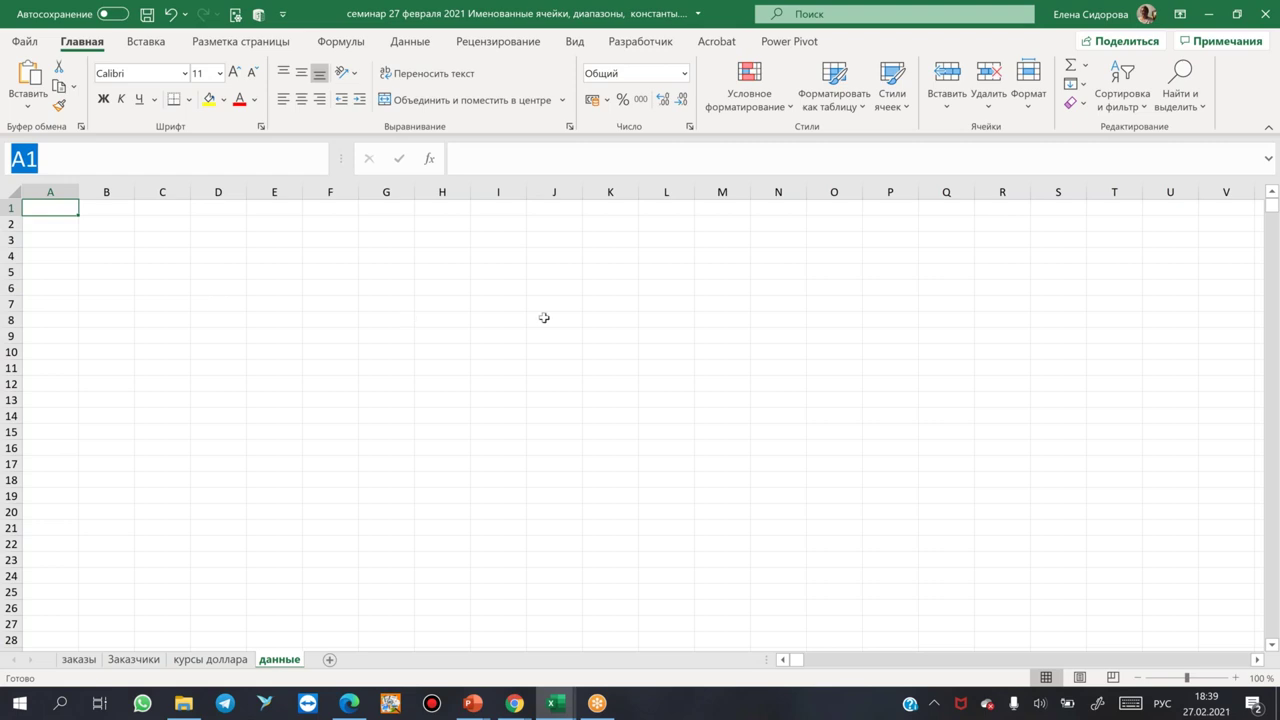
type("апр2")
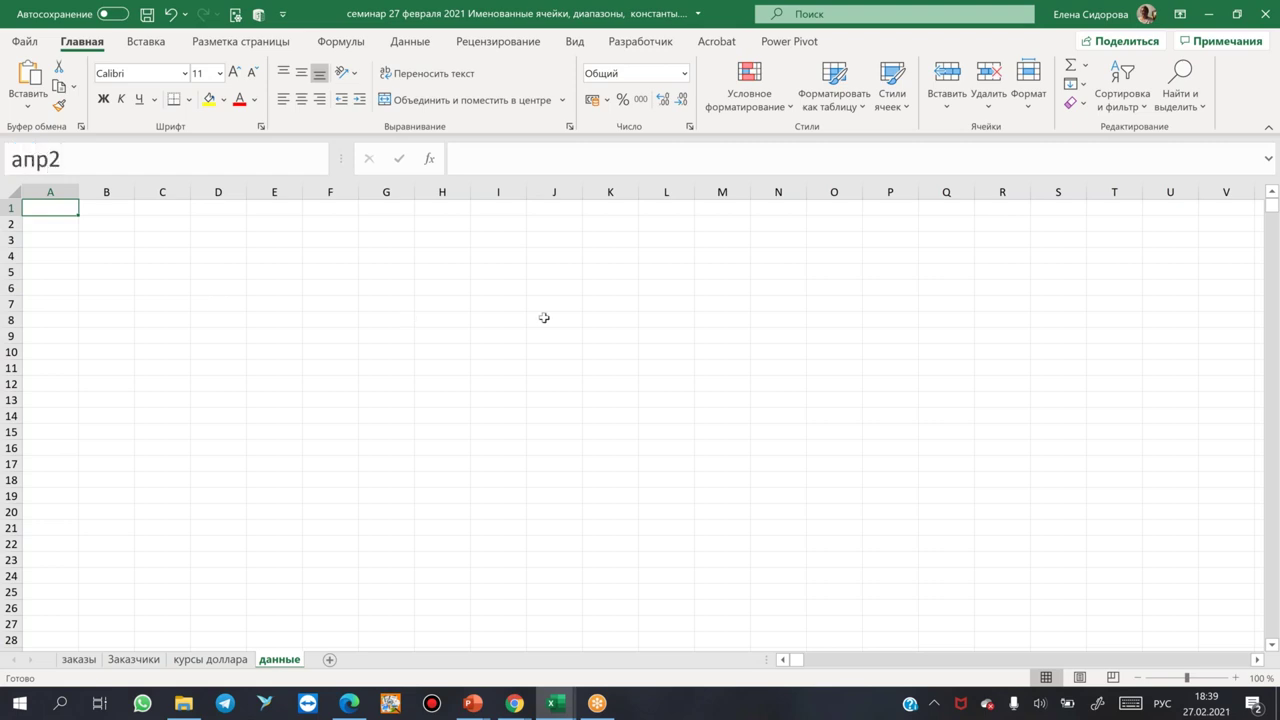
type("3000")
key("Return")
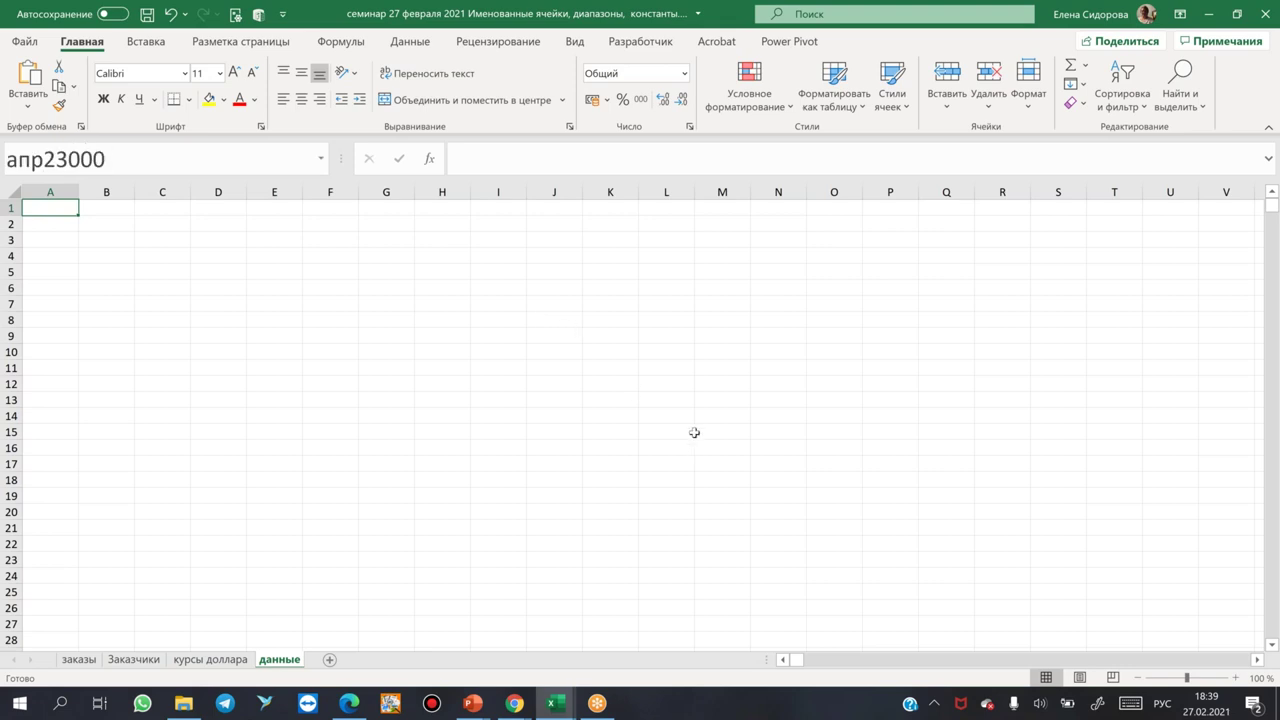
- Jump from cell A1 back to the yellow total cell using the address FGH23000
left_click(152, 161)
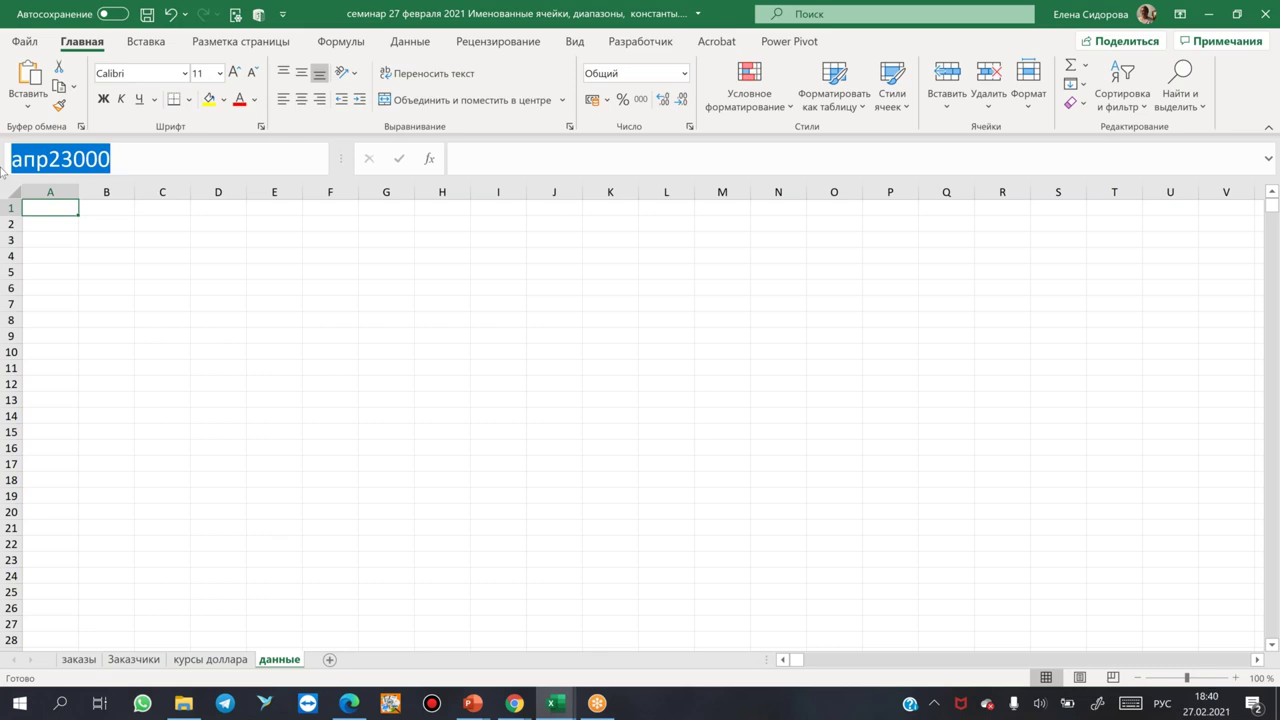
key("alt+shift")
type("fgh")
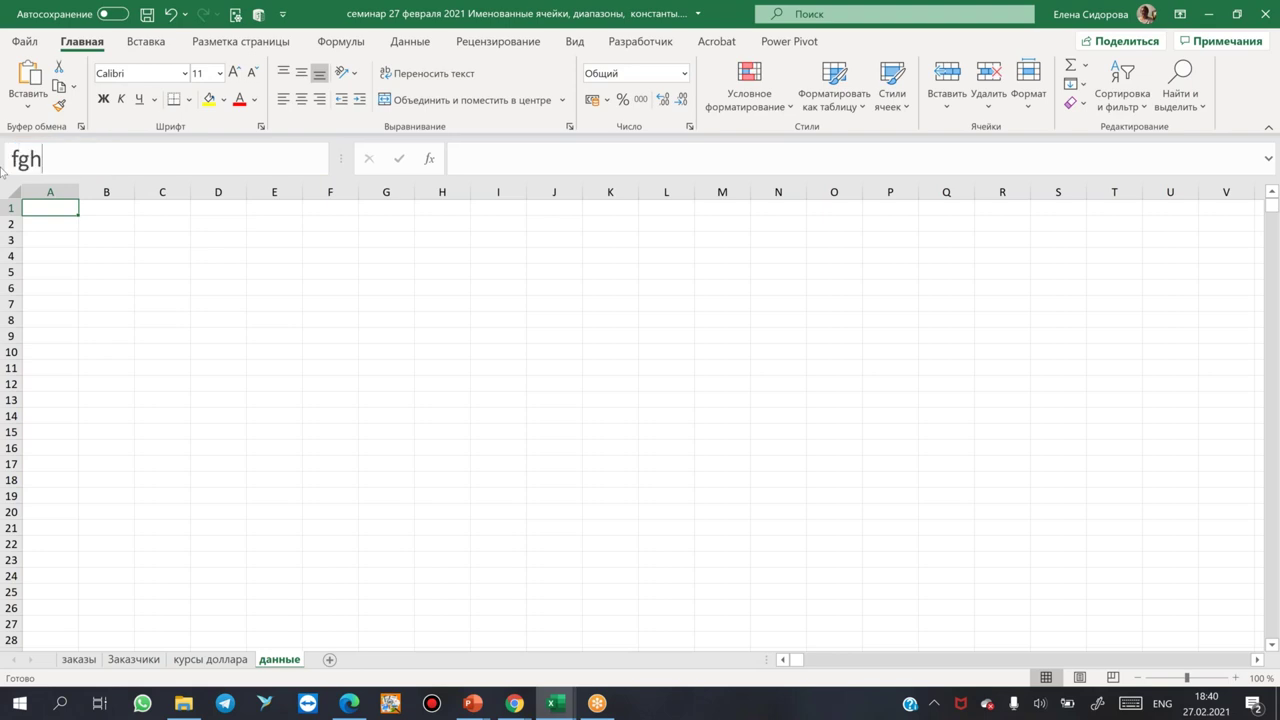
type("23000")
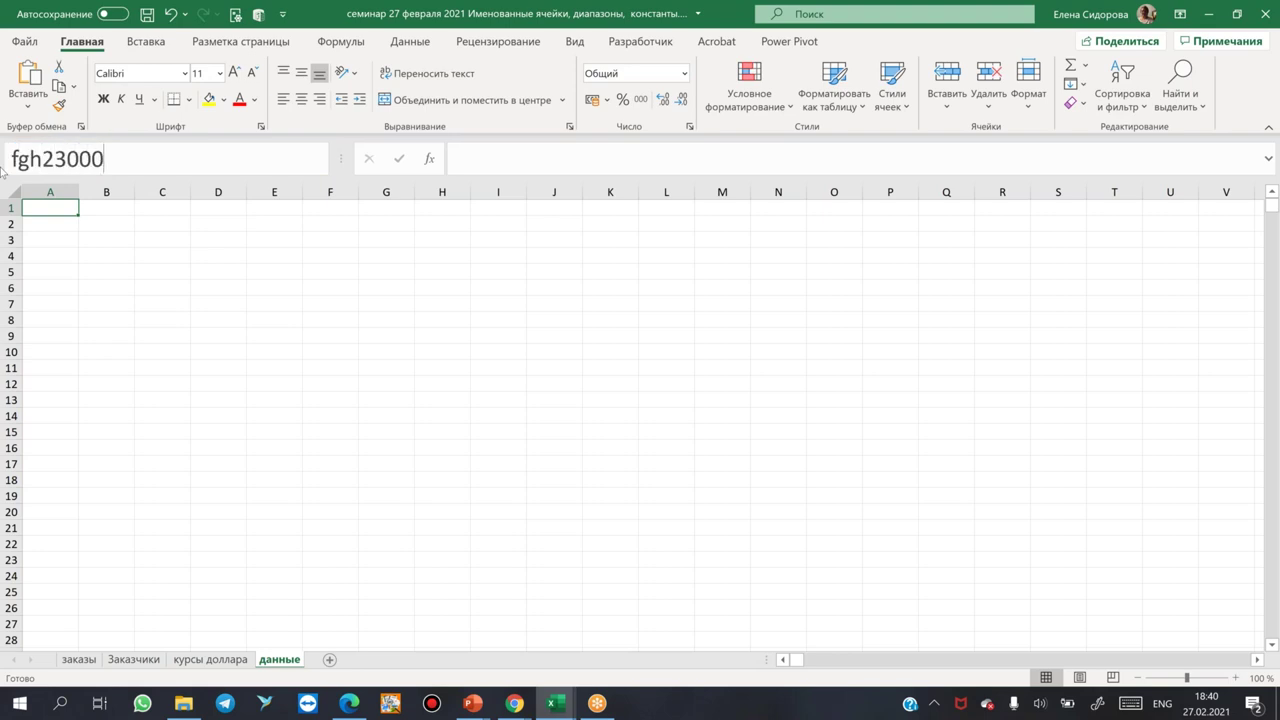
key("Return")
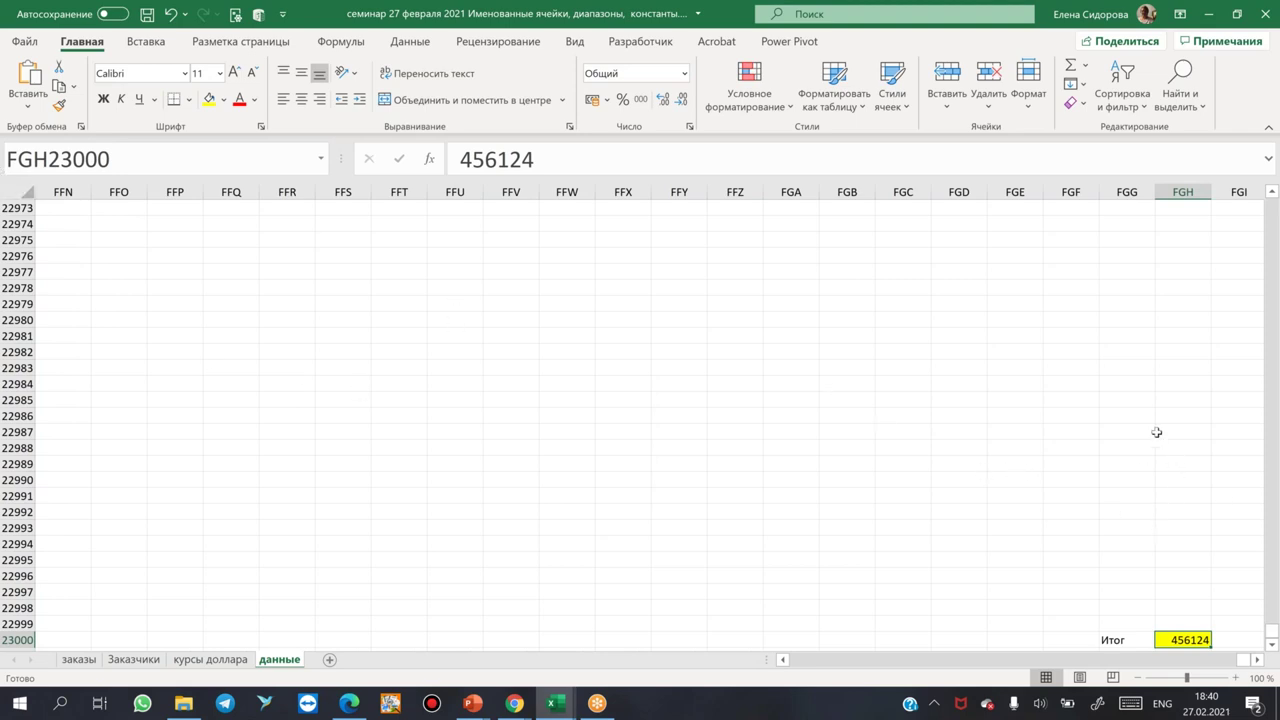
scroll(1140, 470, "down", 3)
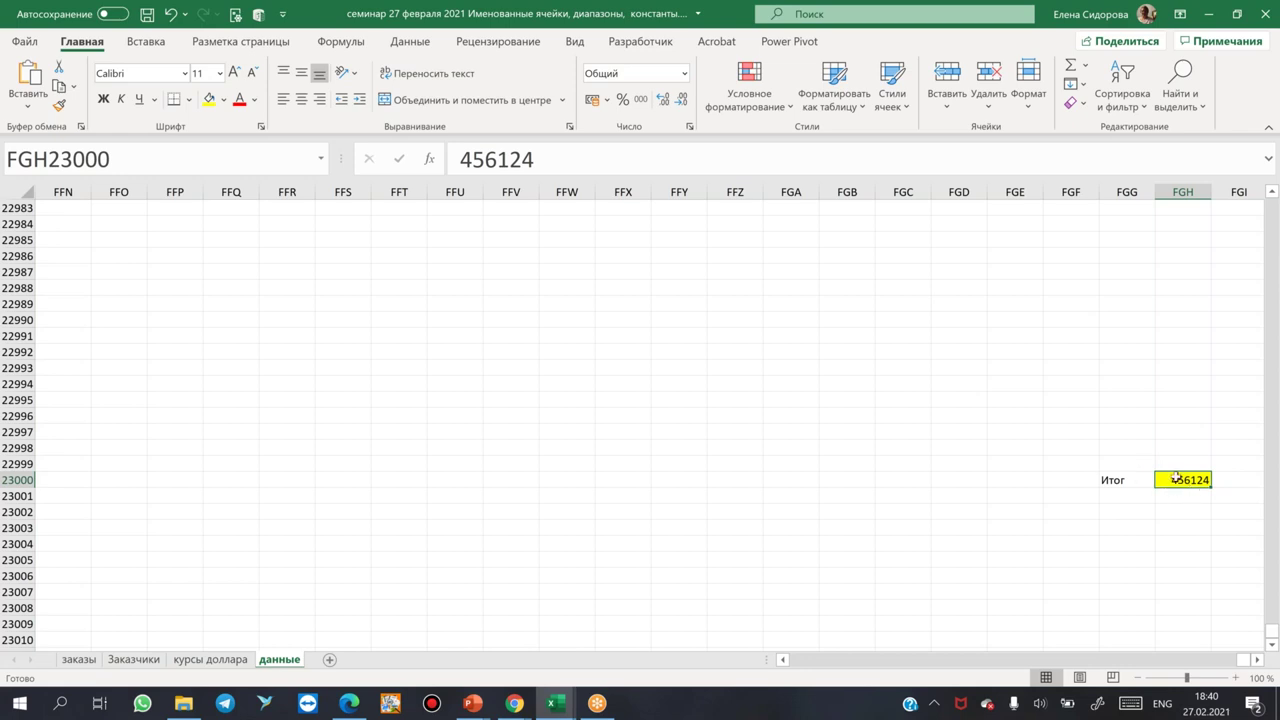
- Try to name the yellow total cell Итог-2020
left_click(122, 158)
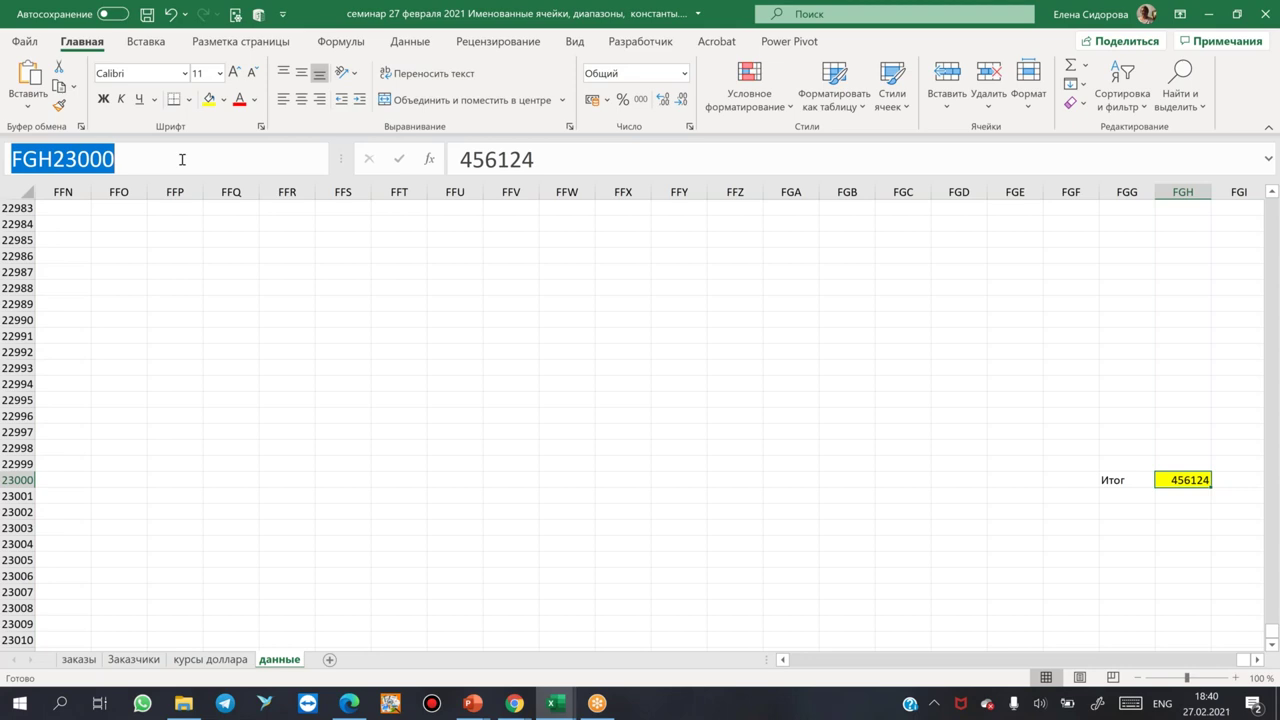
type("Bnj")
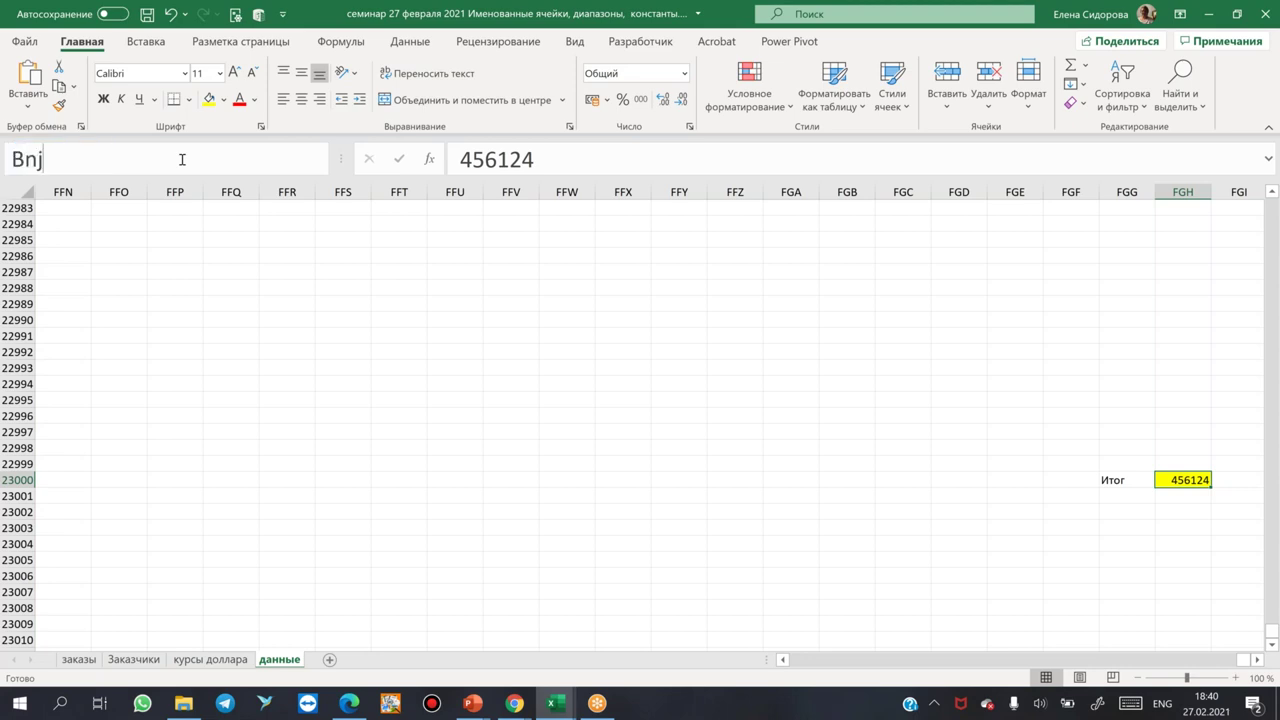
key("BackSpace")
key("BackSpace")
key("BackSpace")
key("alt+shift")
type("Итог")
type(")")
key("BackSpace")
type("-2020")
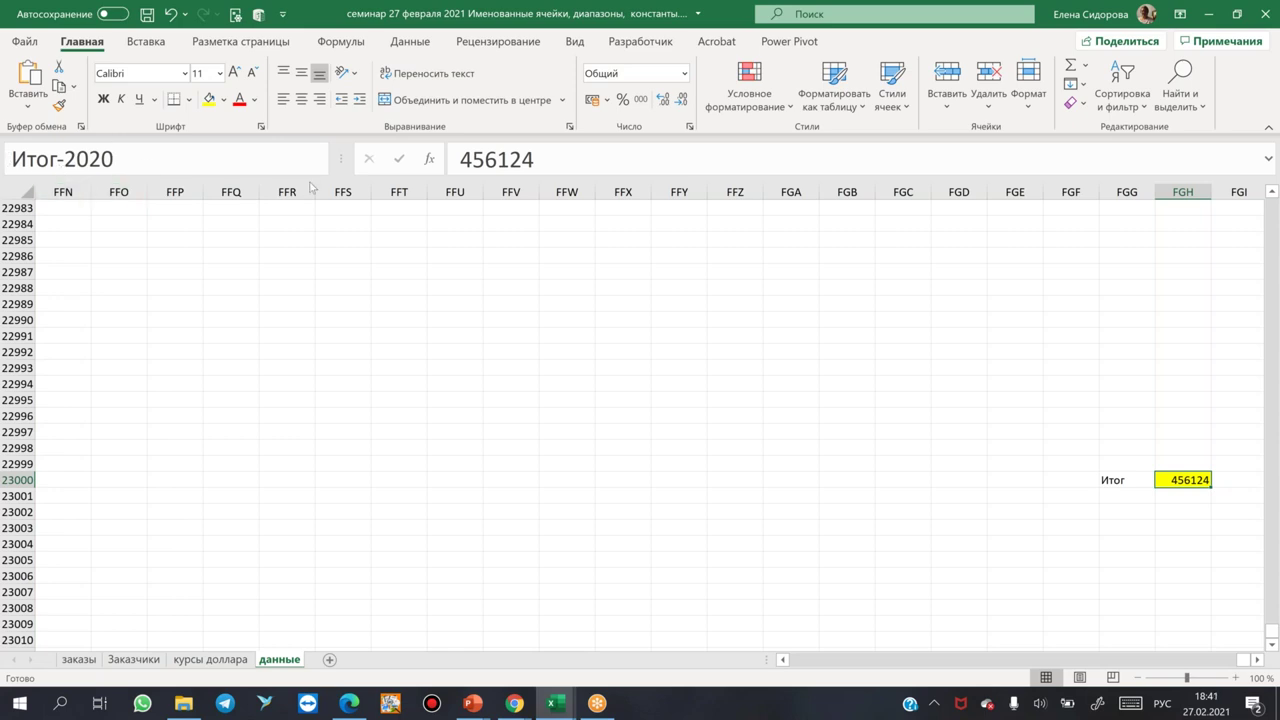
key("Return")
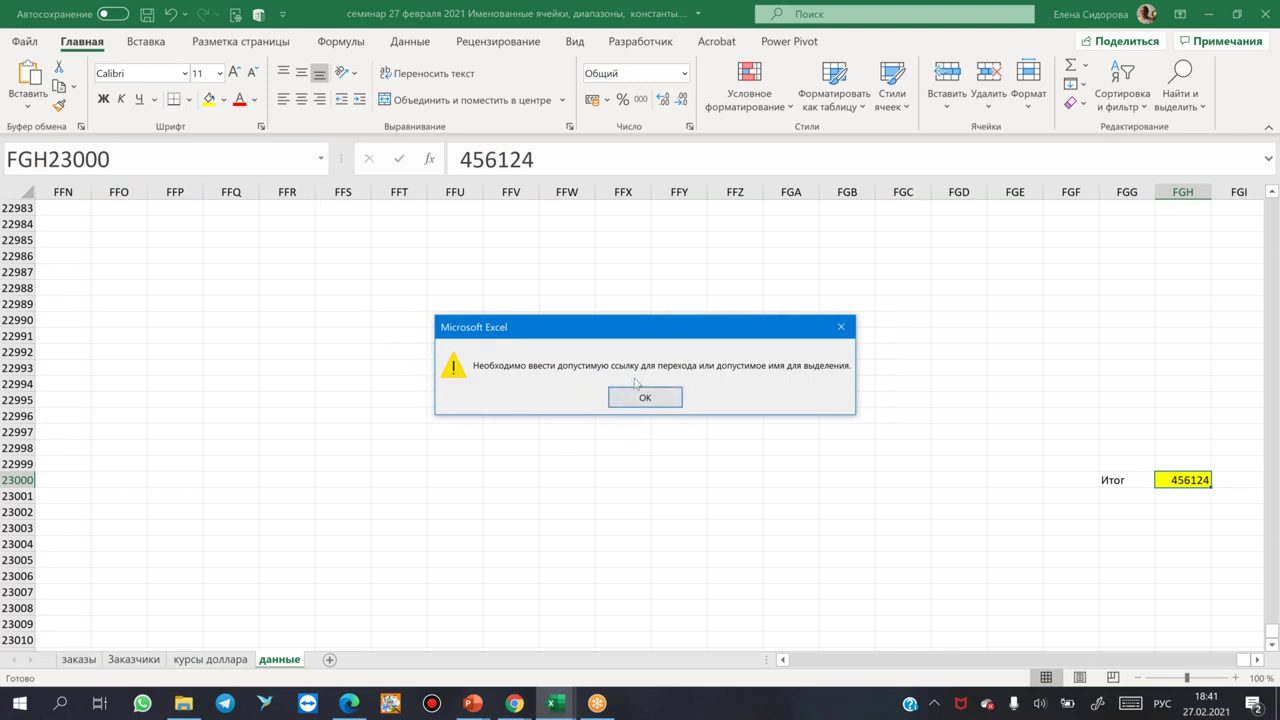
left_click(845, 326)
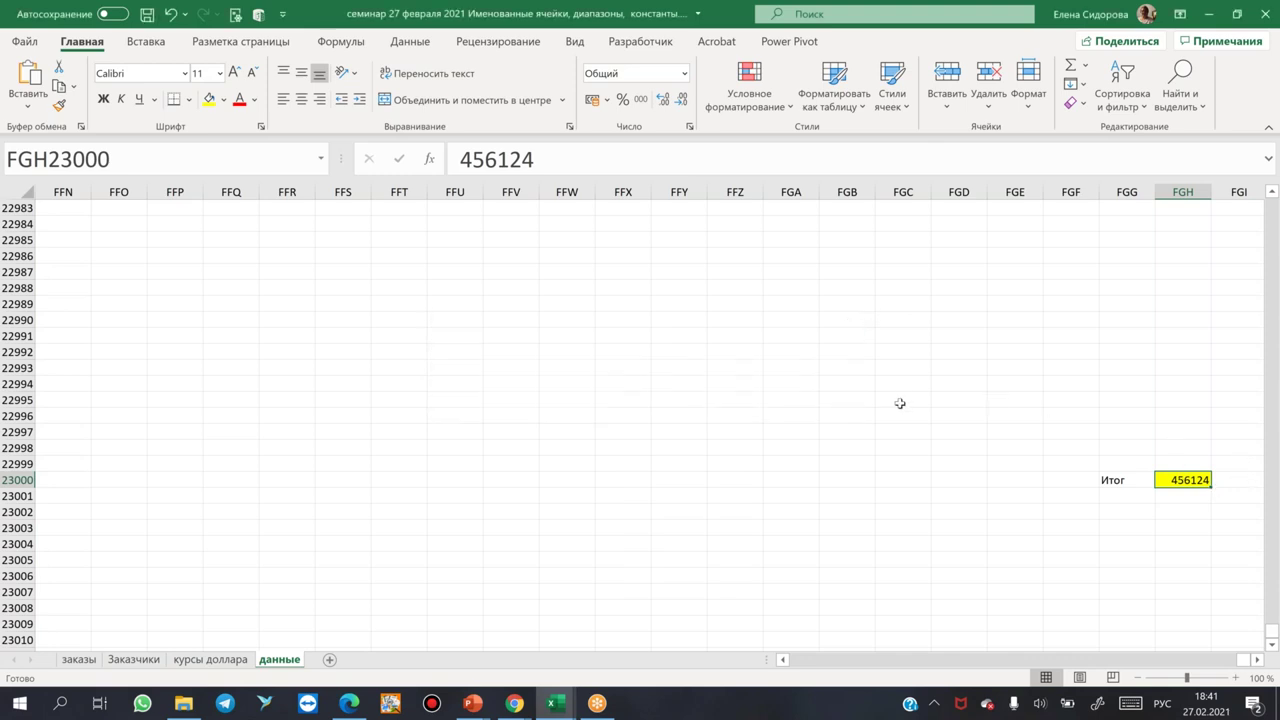
- Name the yellow total cell on the данные sheet Итого_2020
left_click(160, 159)
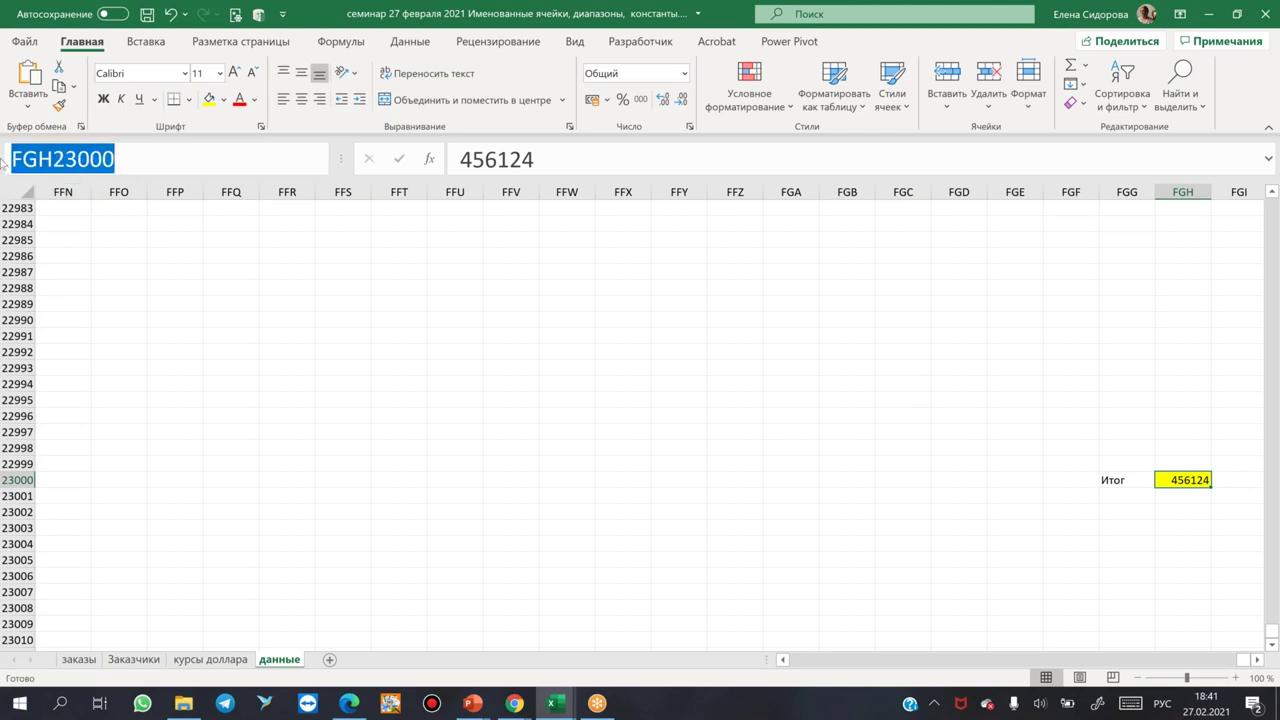
type("Итого")
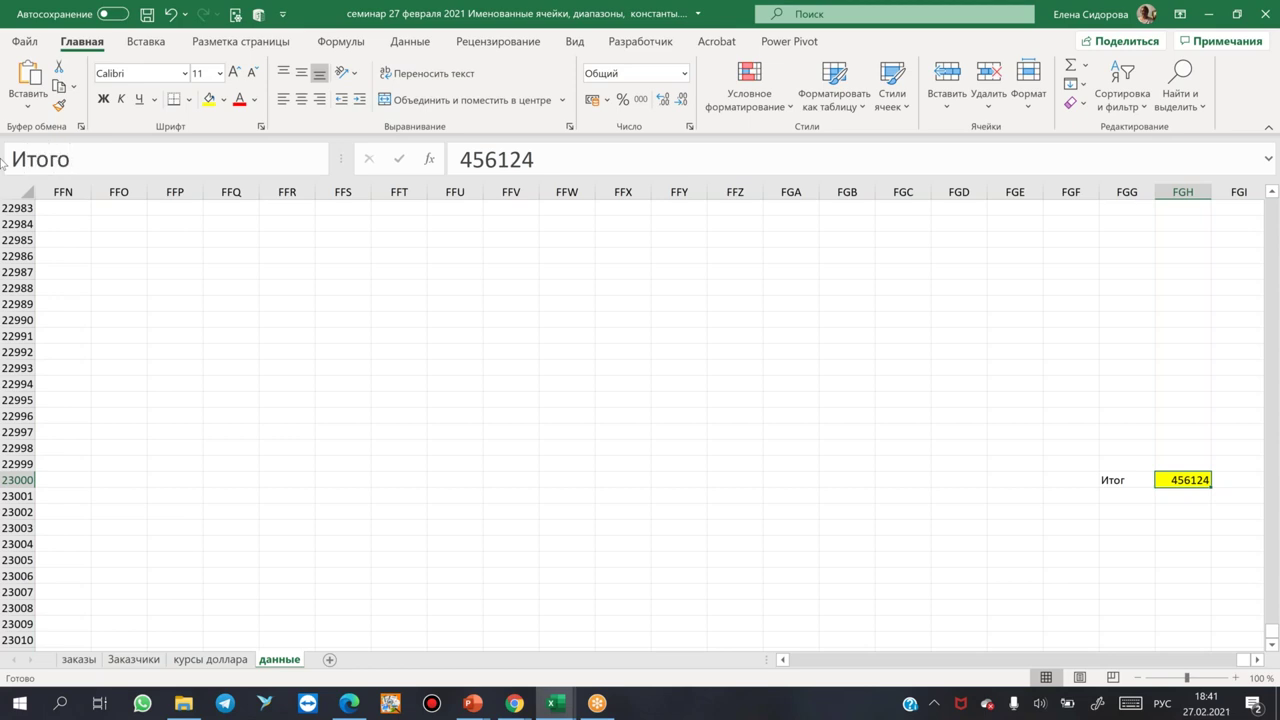
type("_2020")
key("Return")
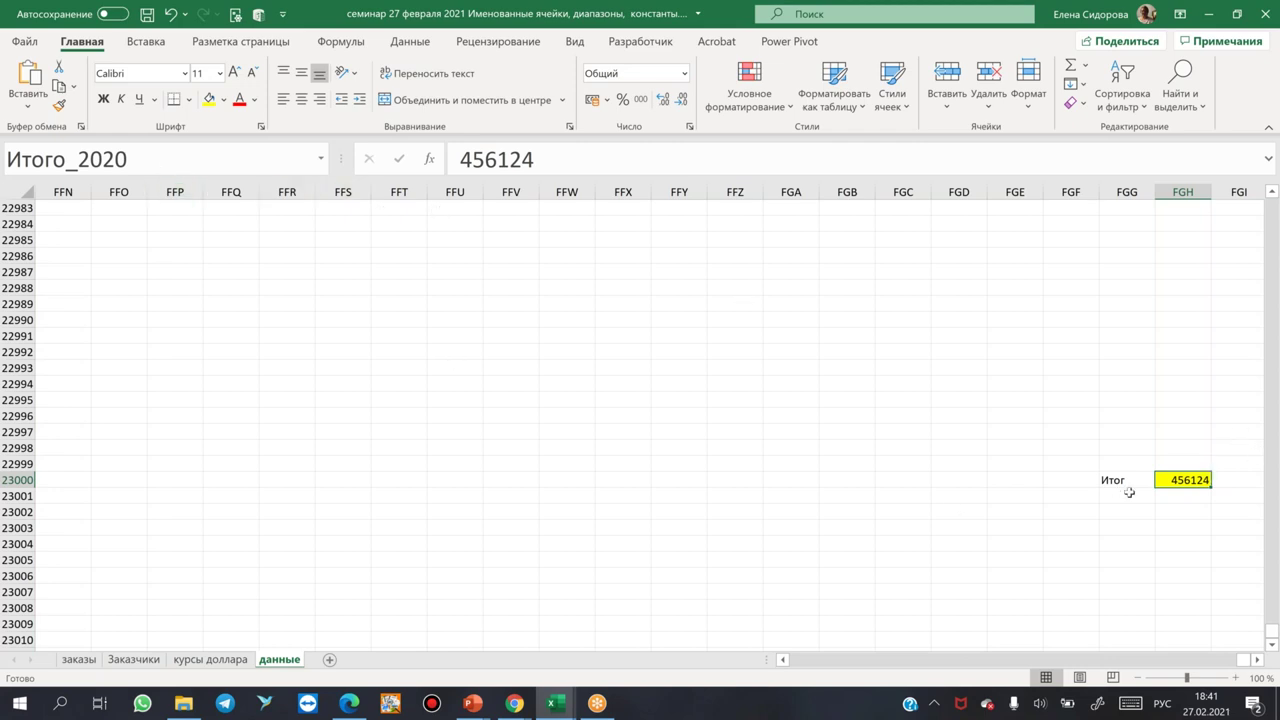
left_click(165, 158)
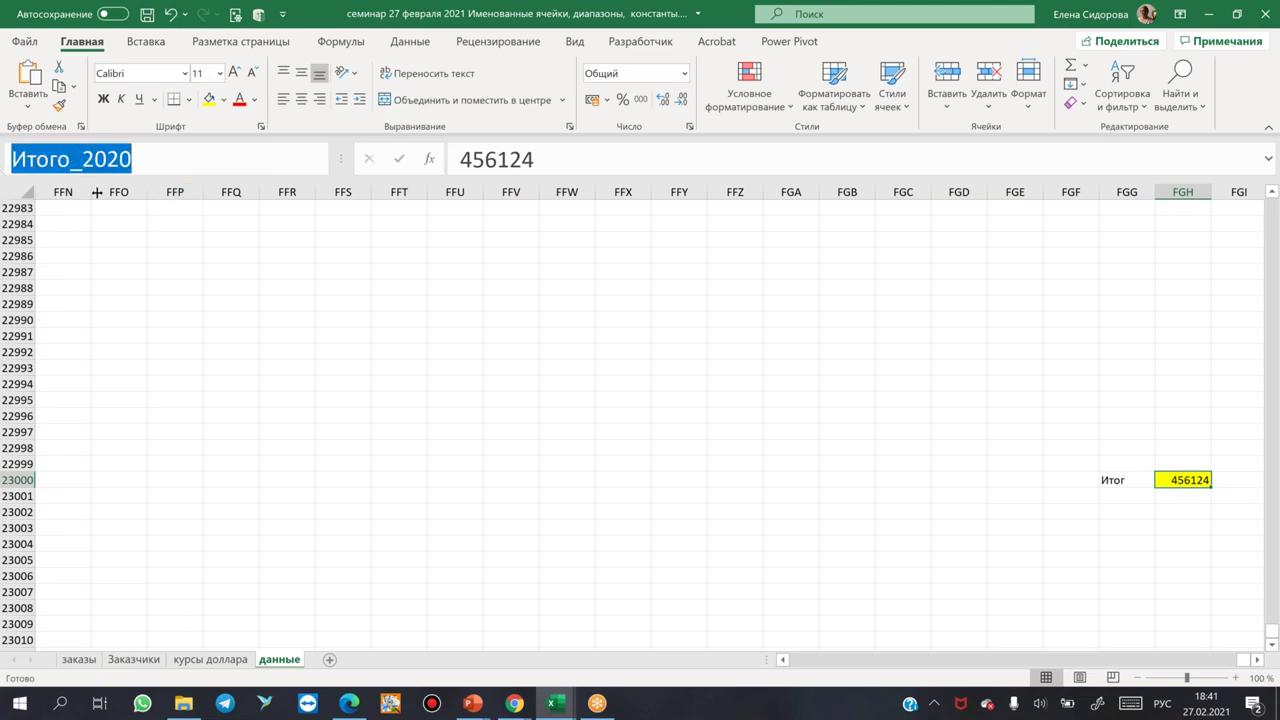
left_click(228, 354)
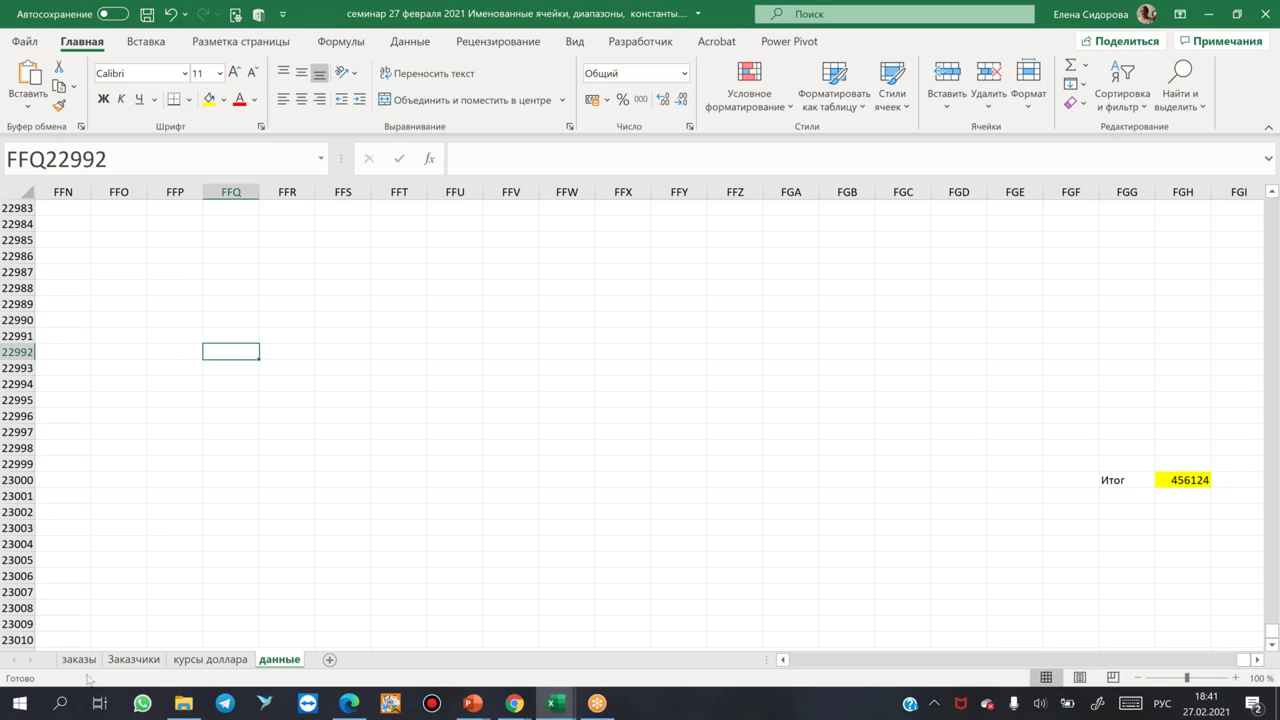
- Return to the start of данные, switch to the Заказчики sheet and jump from there to the named cell Итого_2020
key("ctrl+Home")
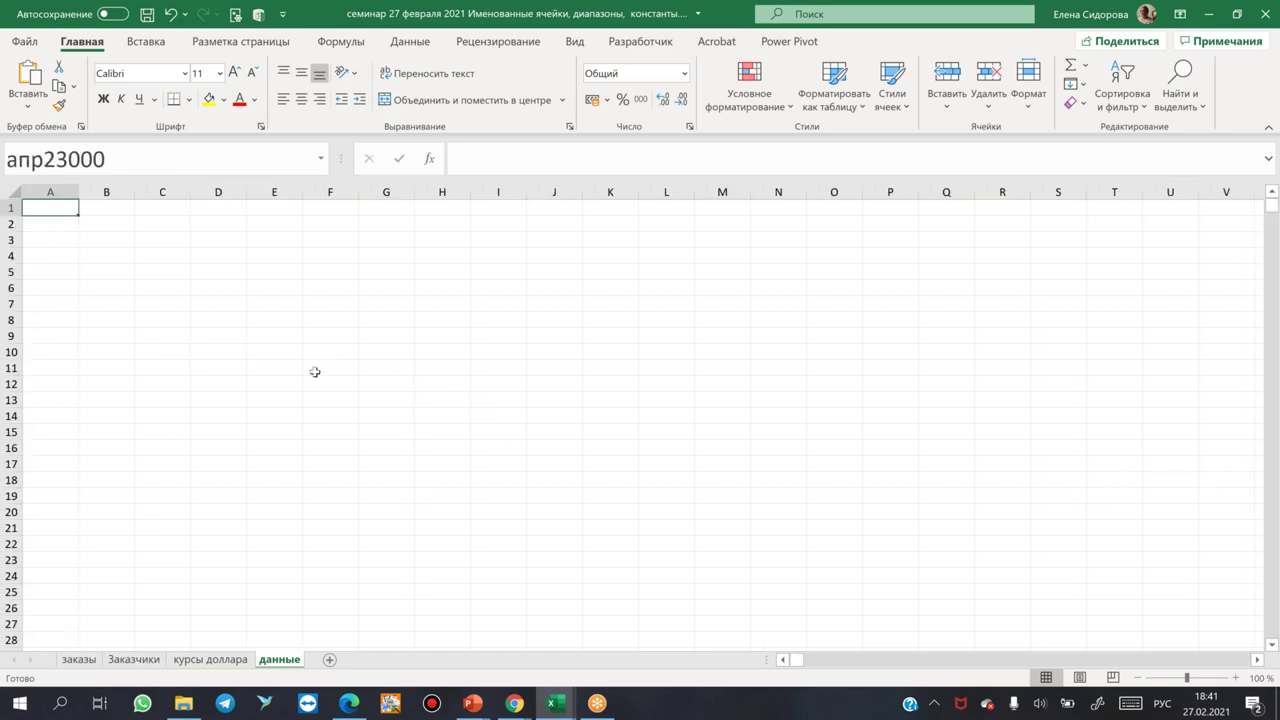
left_click(133, 660)
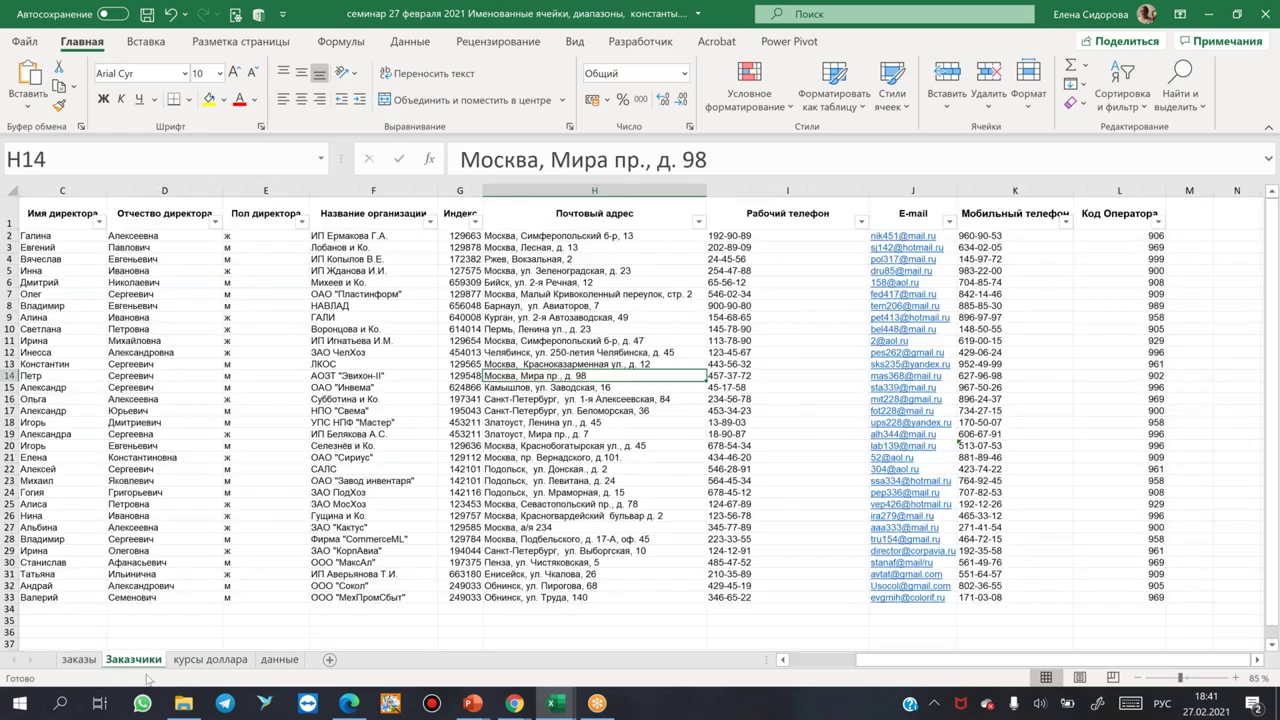
left_click(147, 294)
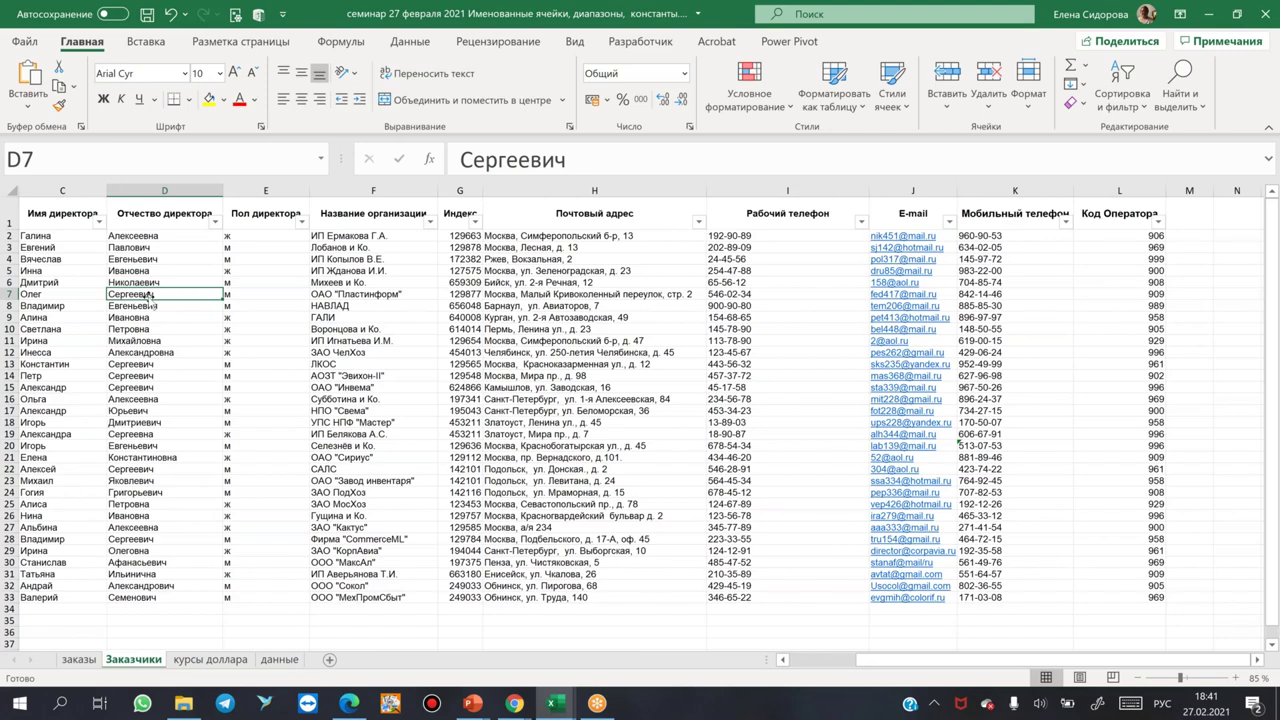
left_click(321, 158)
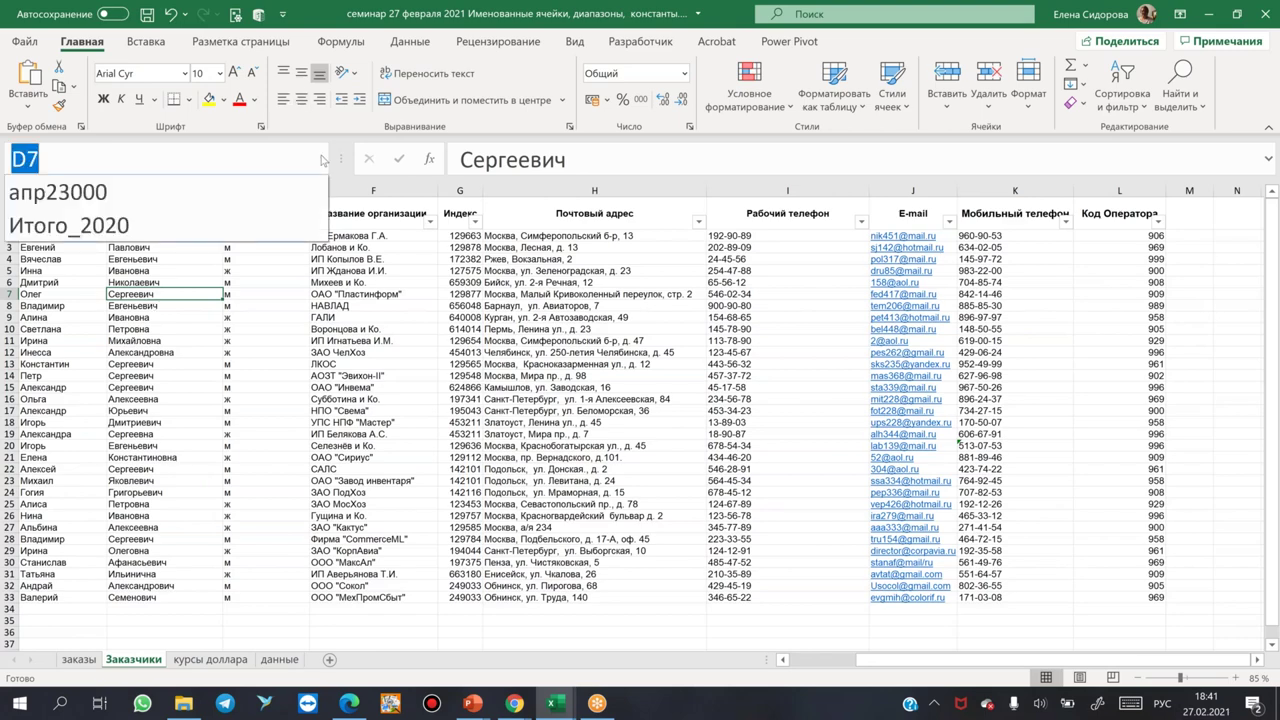
left_click(38, 229)
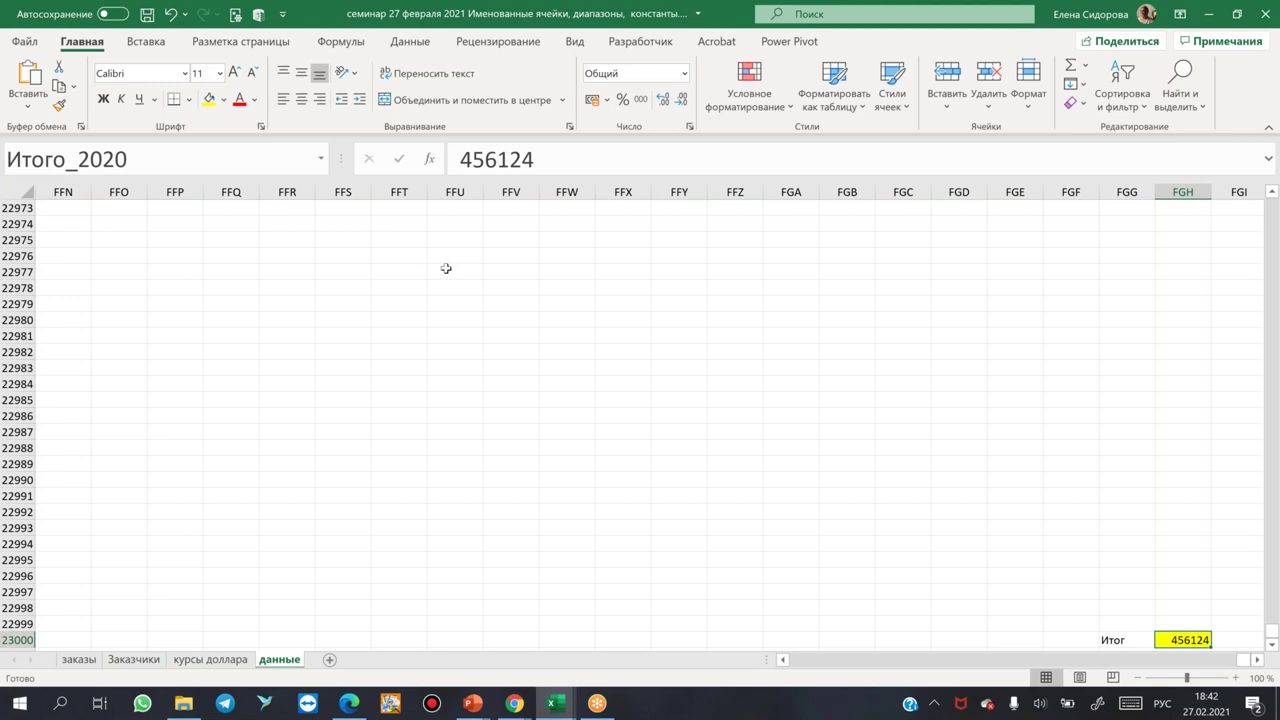
- Copy customers I2:I20 from the заказы sheet to cell A2 of a new sheet and widen column A to fit them
key("ctrl+Home")
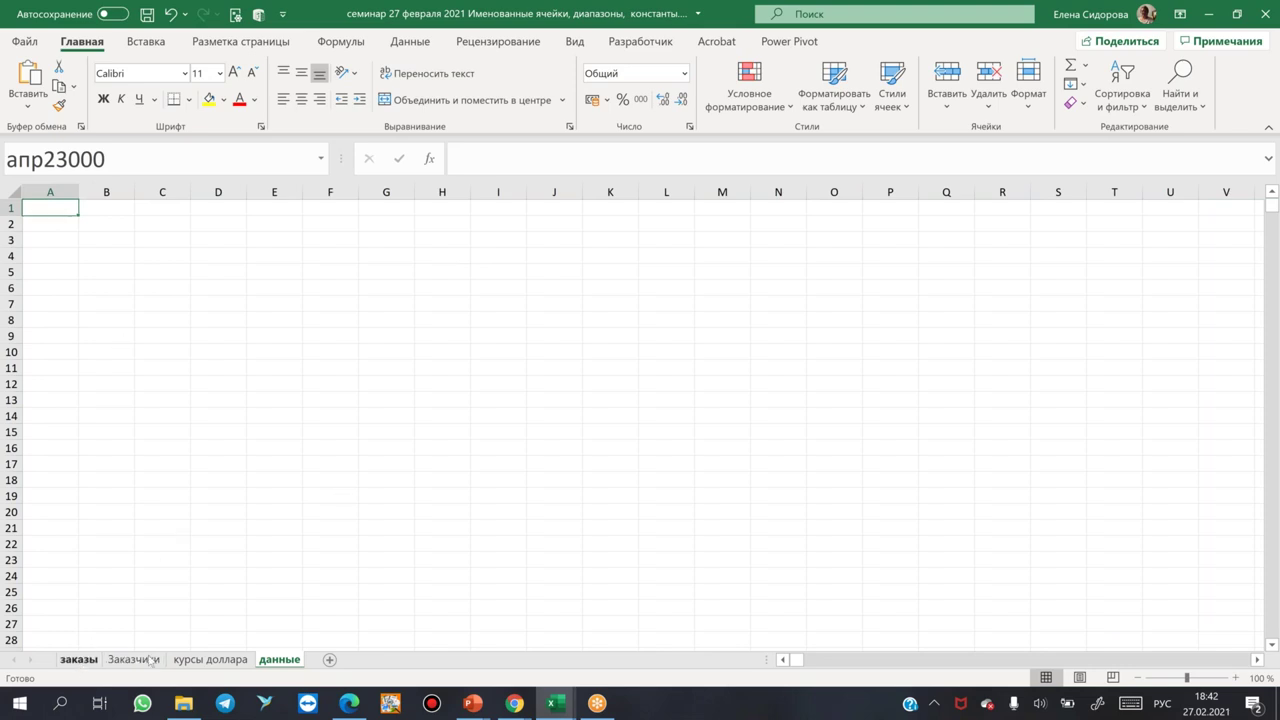
left_click(79, 660)
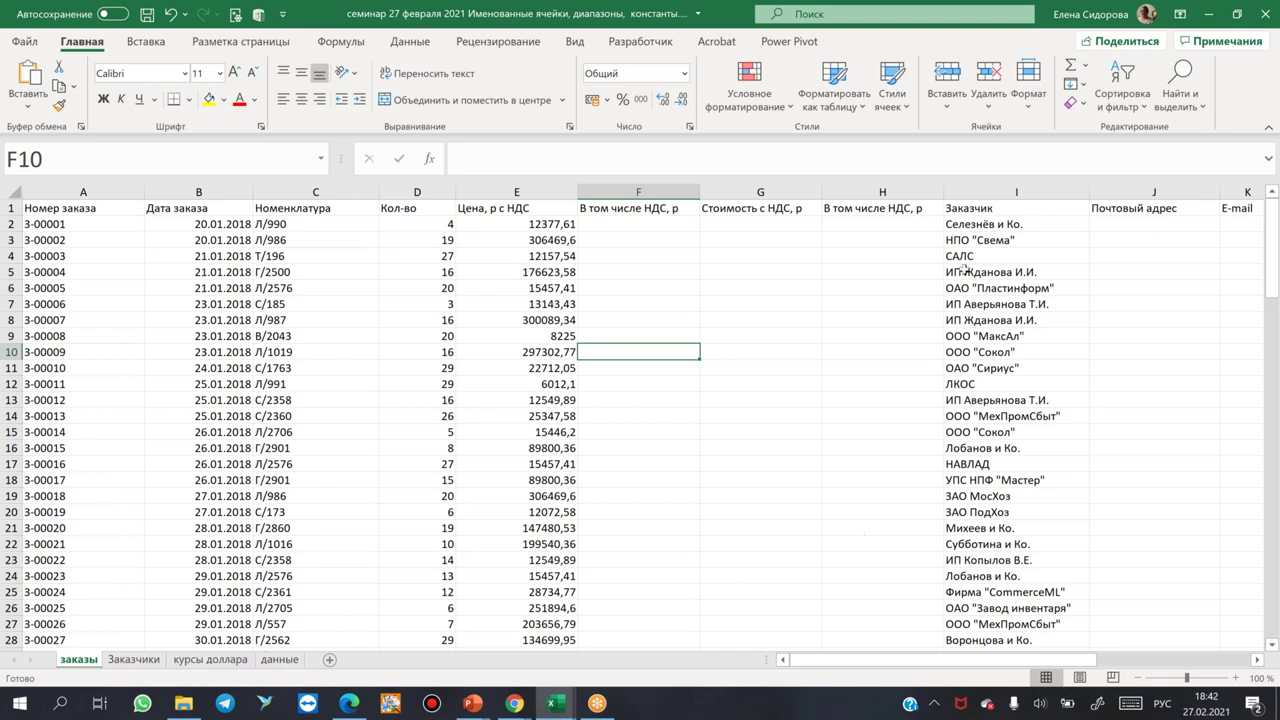
left_click_drag(966, 226, 966, 514)
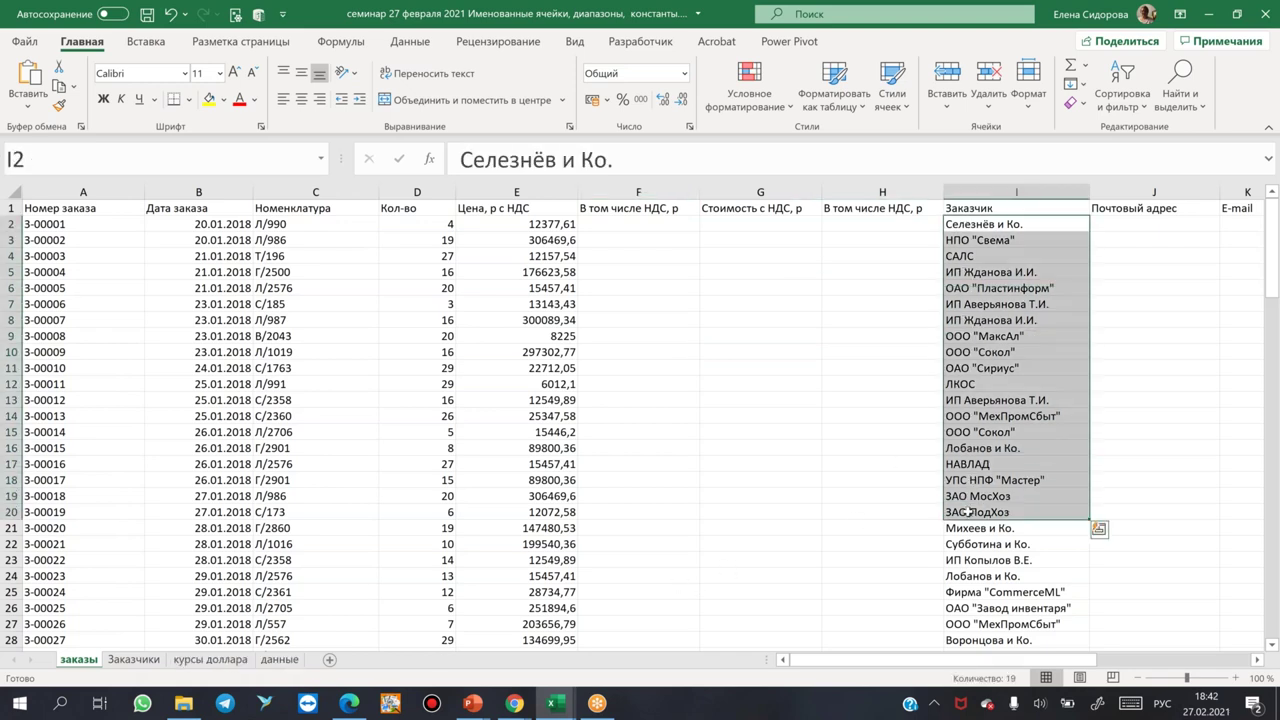
key("ctrl+c")
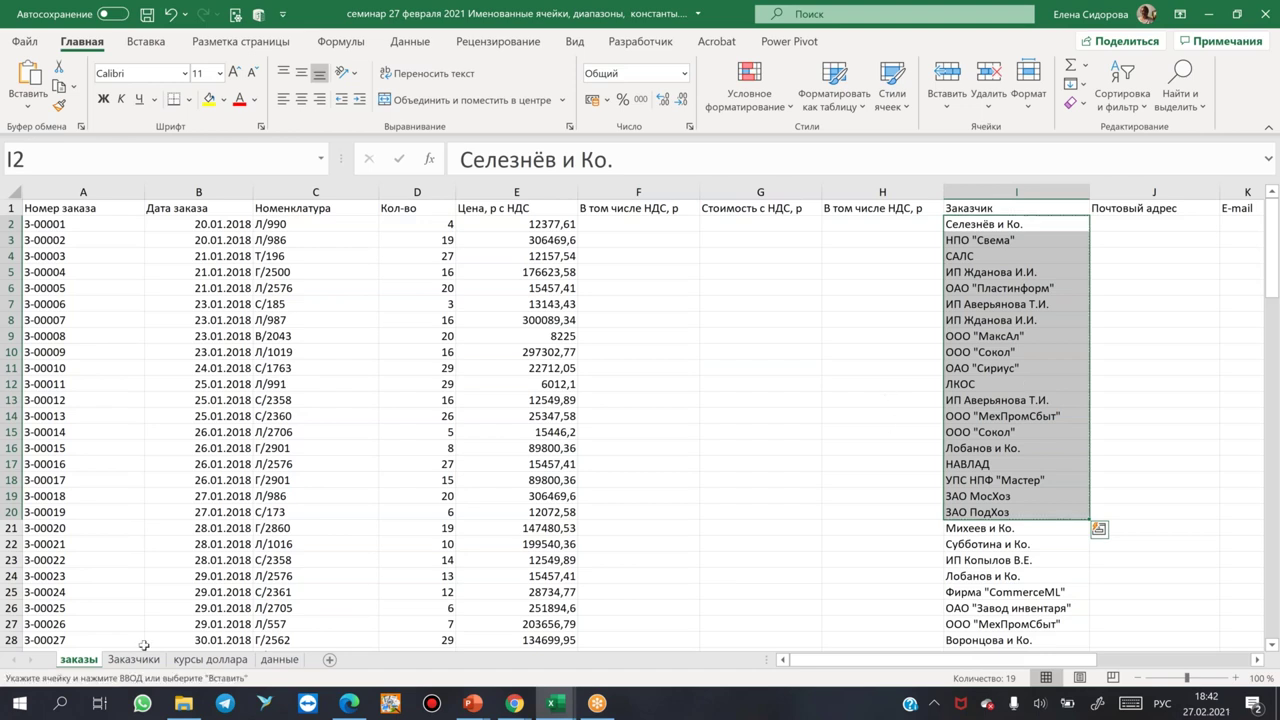
key("shift+F11")
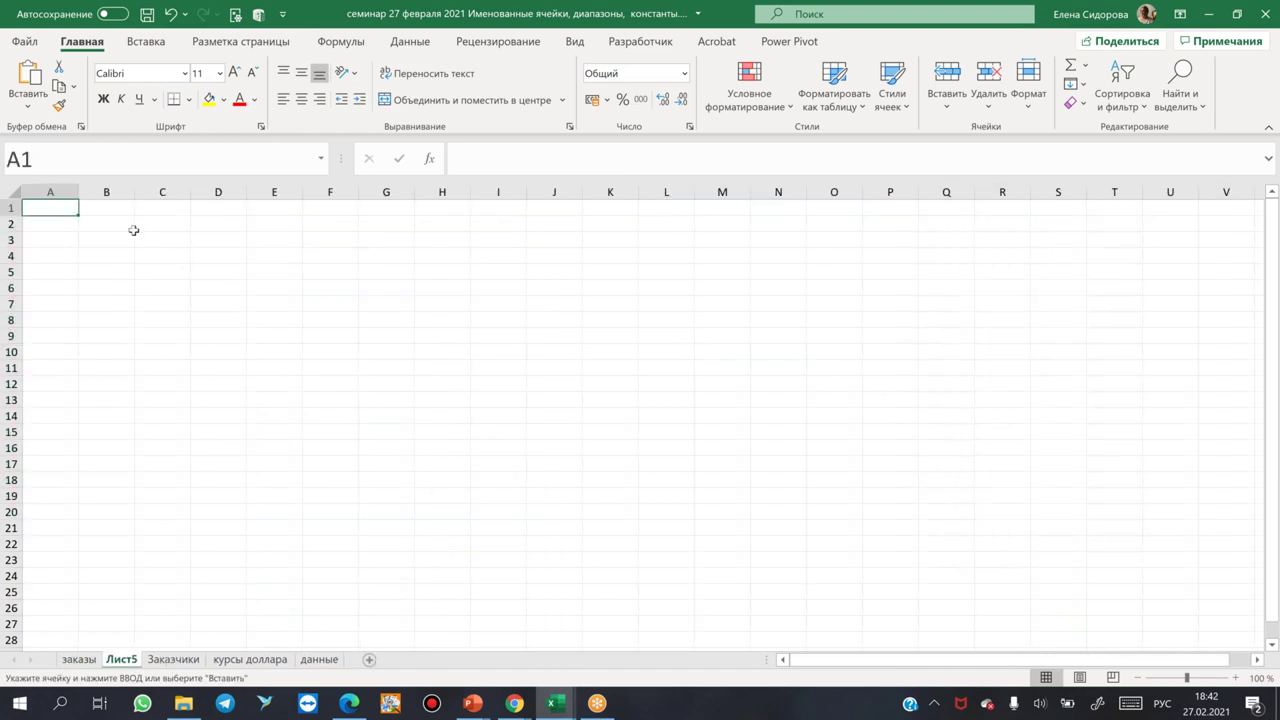
left_click(59, 228)
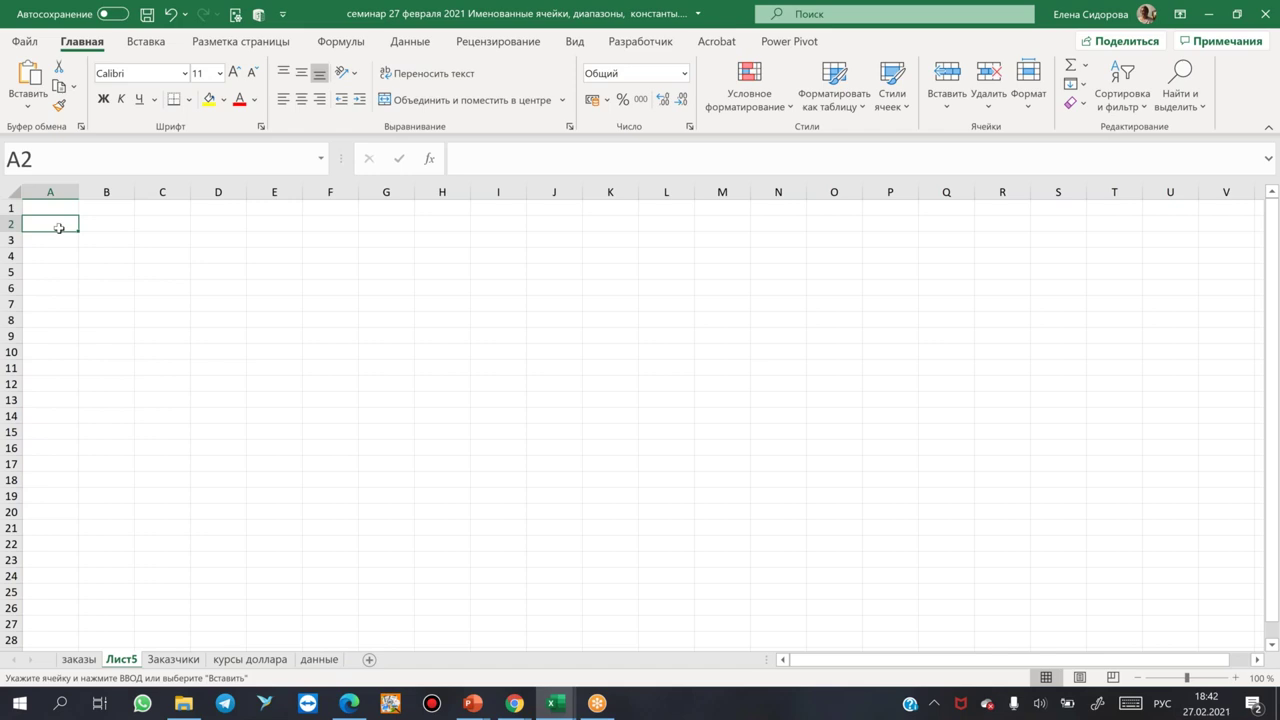
key("ctrl+v")
left_click_drag(79, 192, 151, 204)
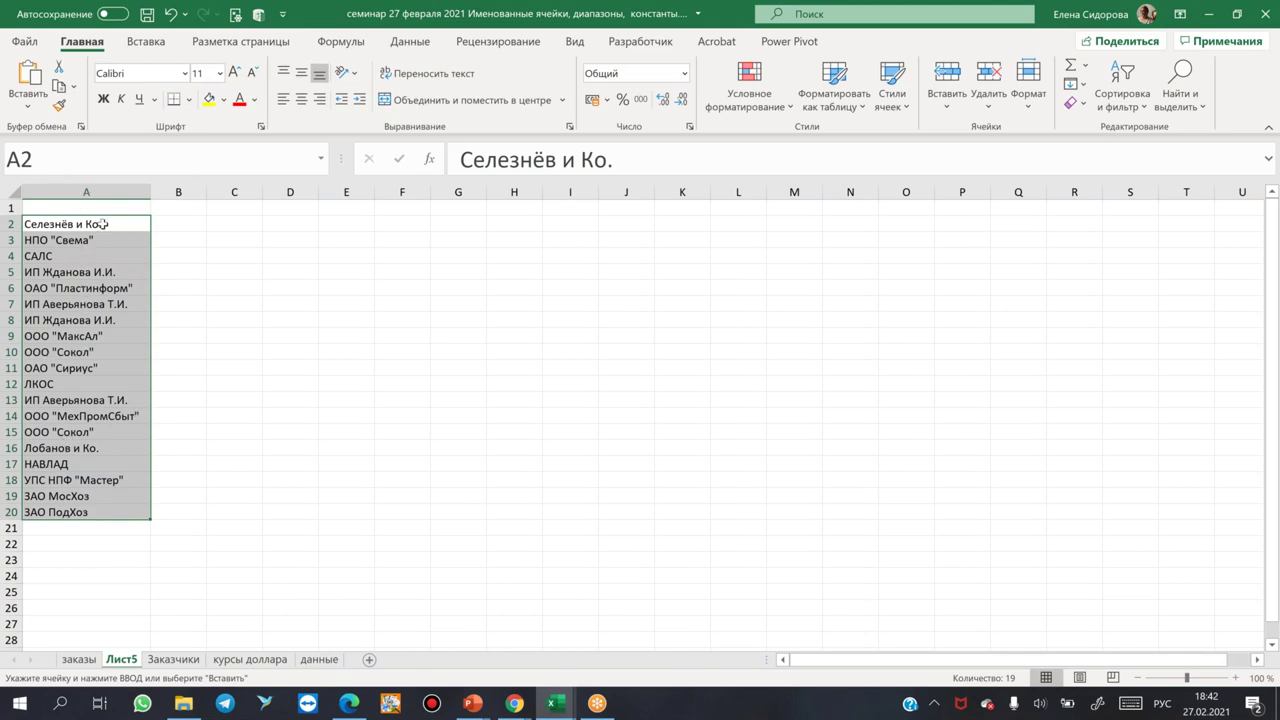
- Name the pasted customer range A2:A20 Заказчики
left_click(93, 145)
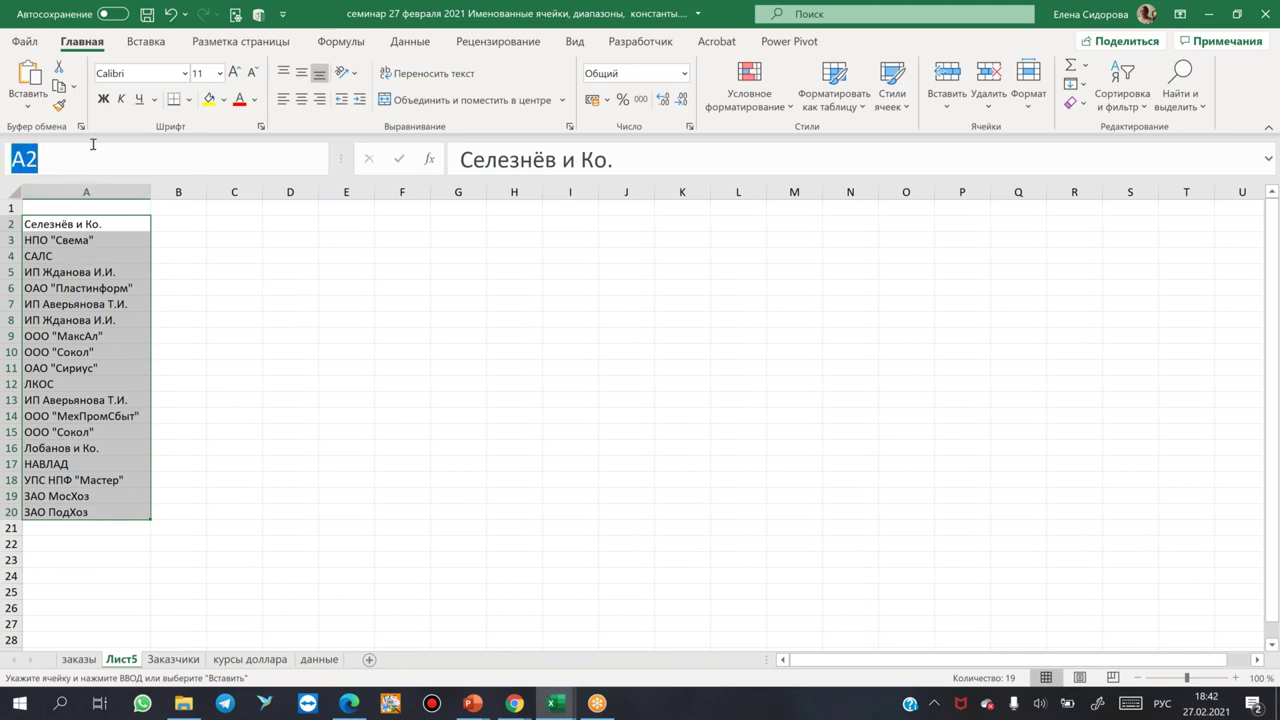
type("Зака")
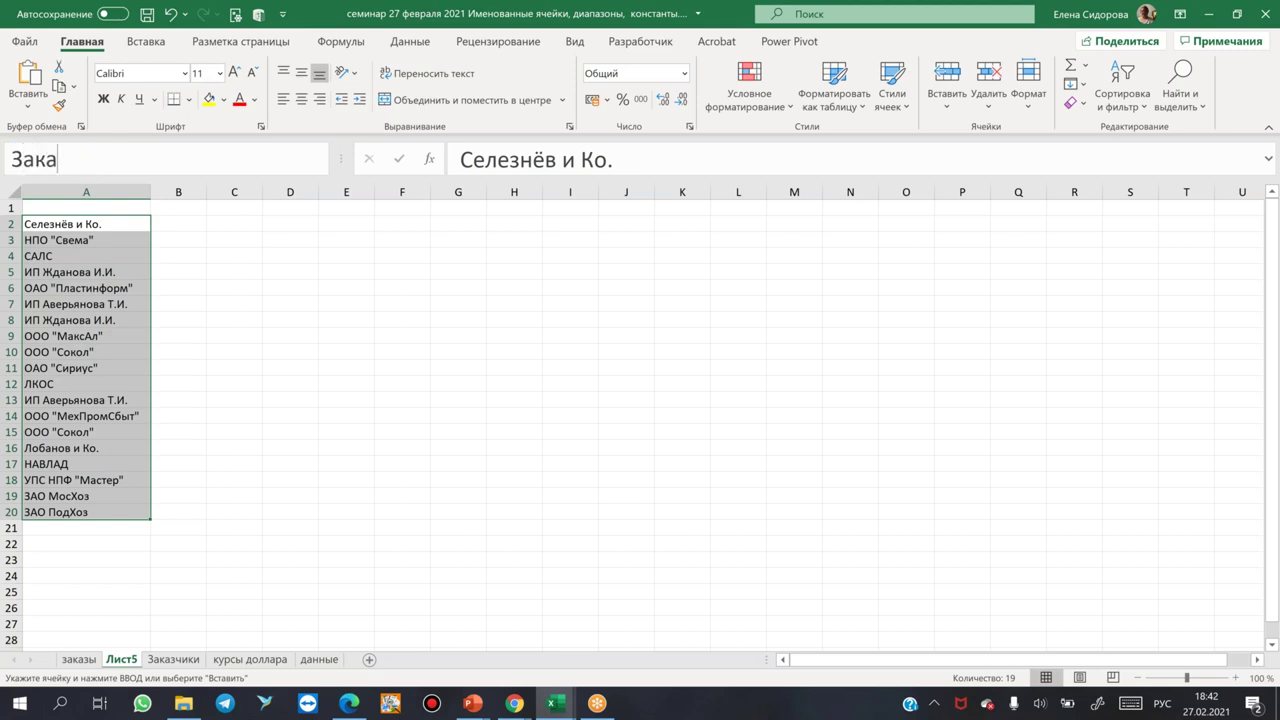
type("зчики")
key("Return")
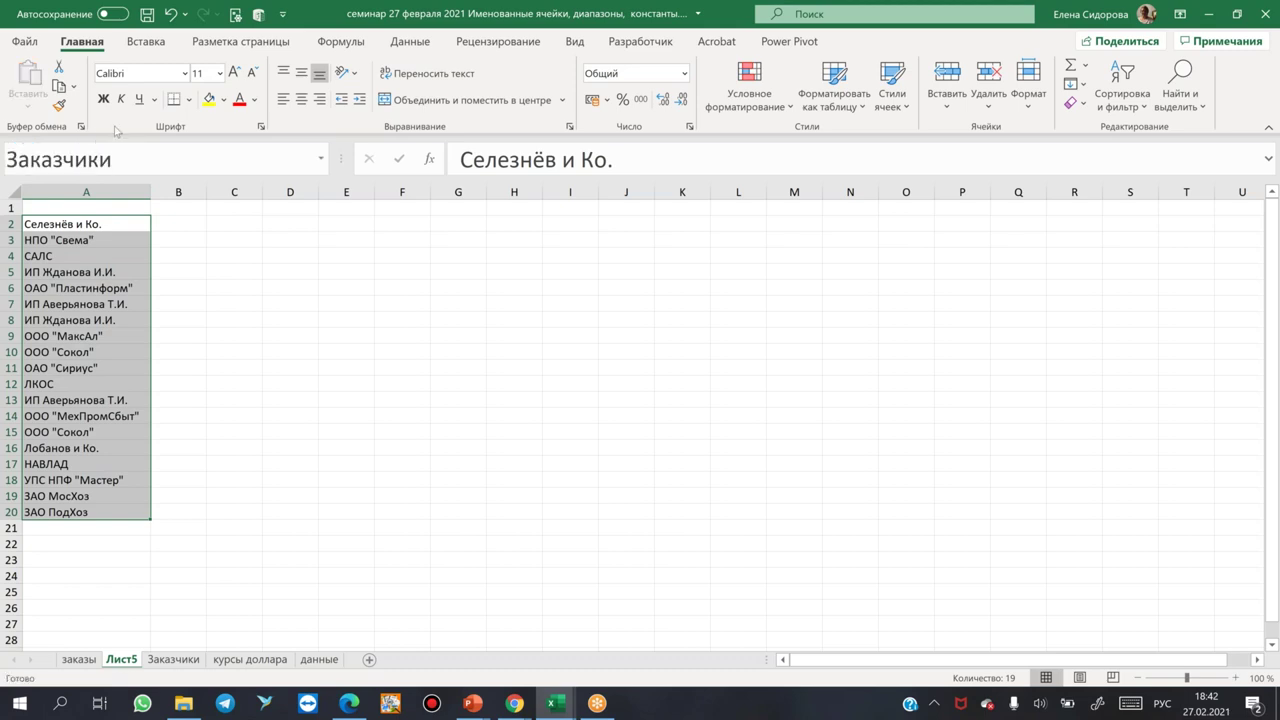
- Go to cell C4 of the заказы sheet and jump from there to the named range Заказчики
left_click(79, 659)
left_click(313, 256)
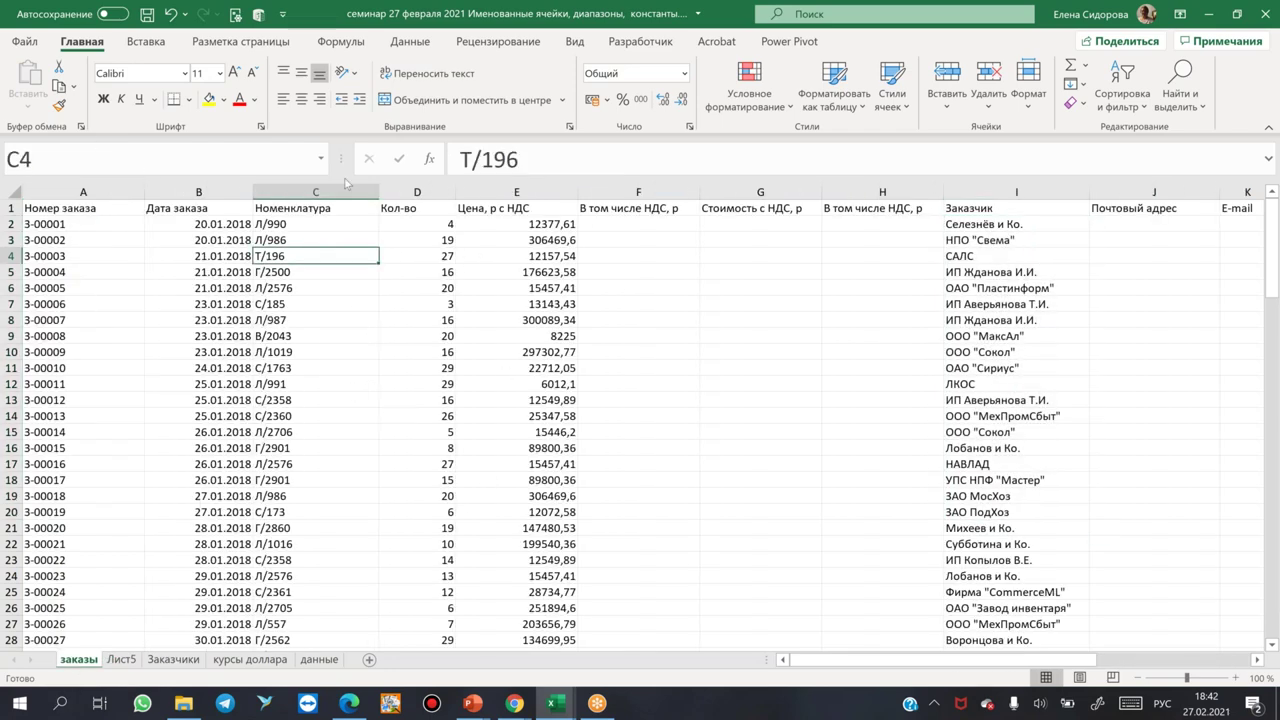
left_click(321, 158)
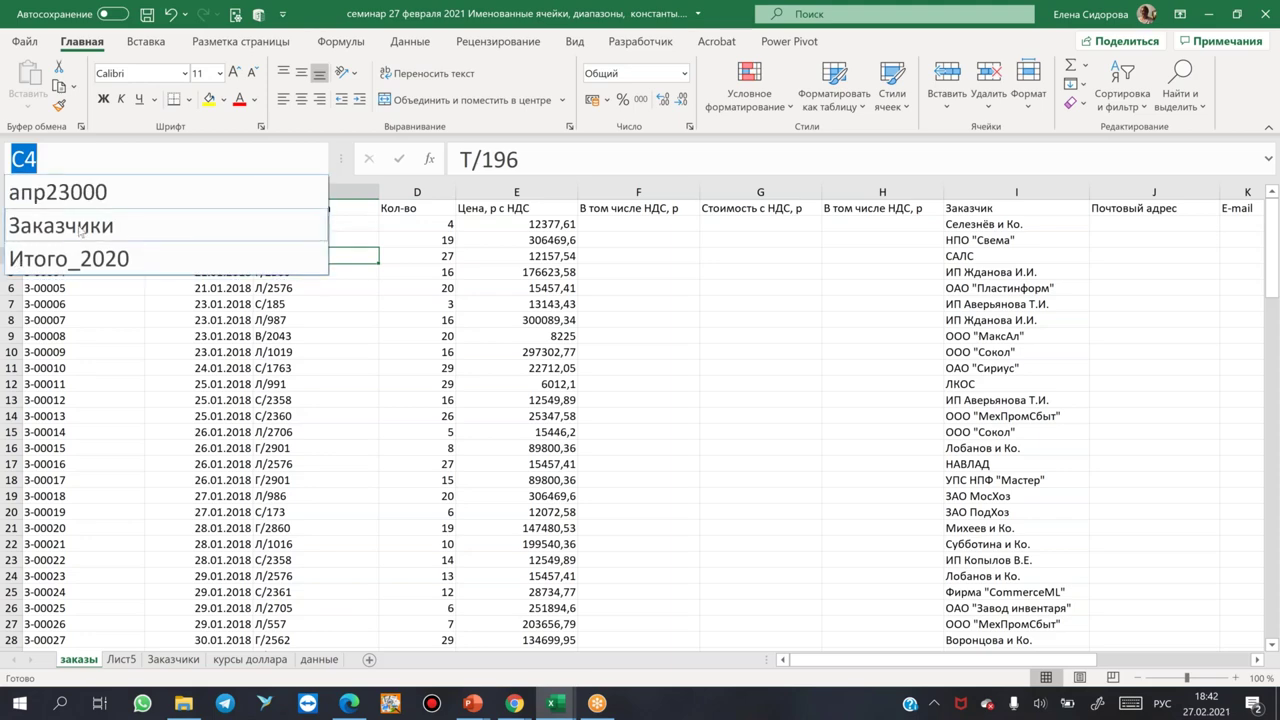
left_click(8, 228)
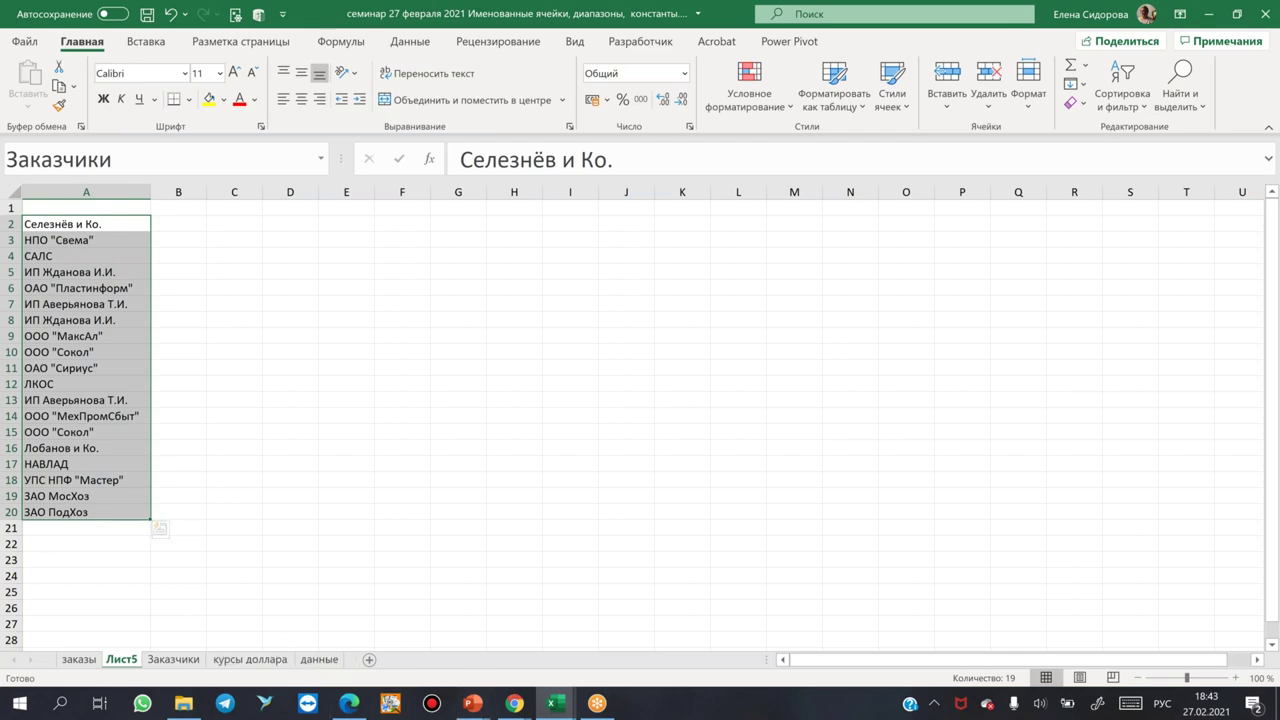
- Select cell A2 on the данные sheet and widen column A
left_click(318, 660)
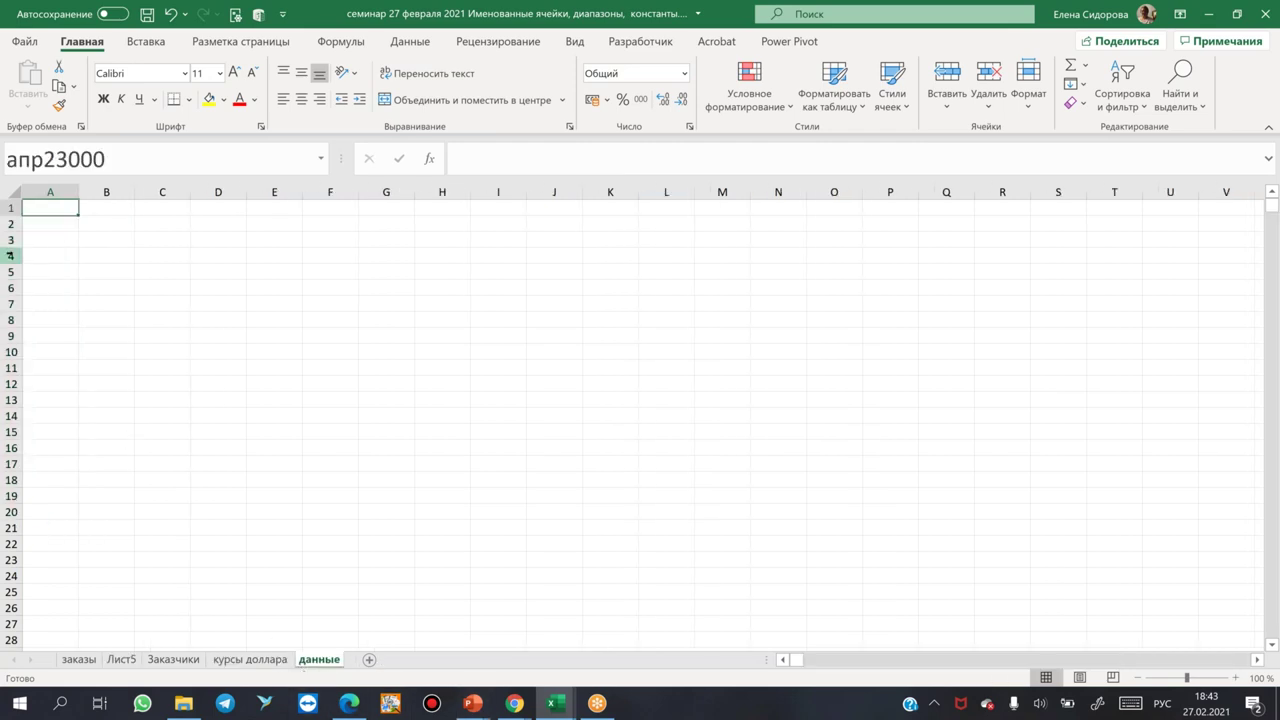
left_click(68, 224)
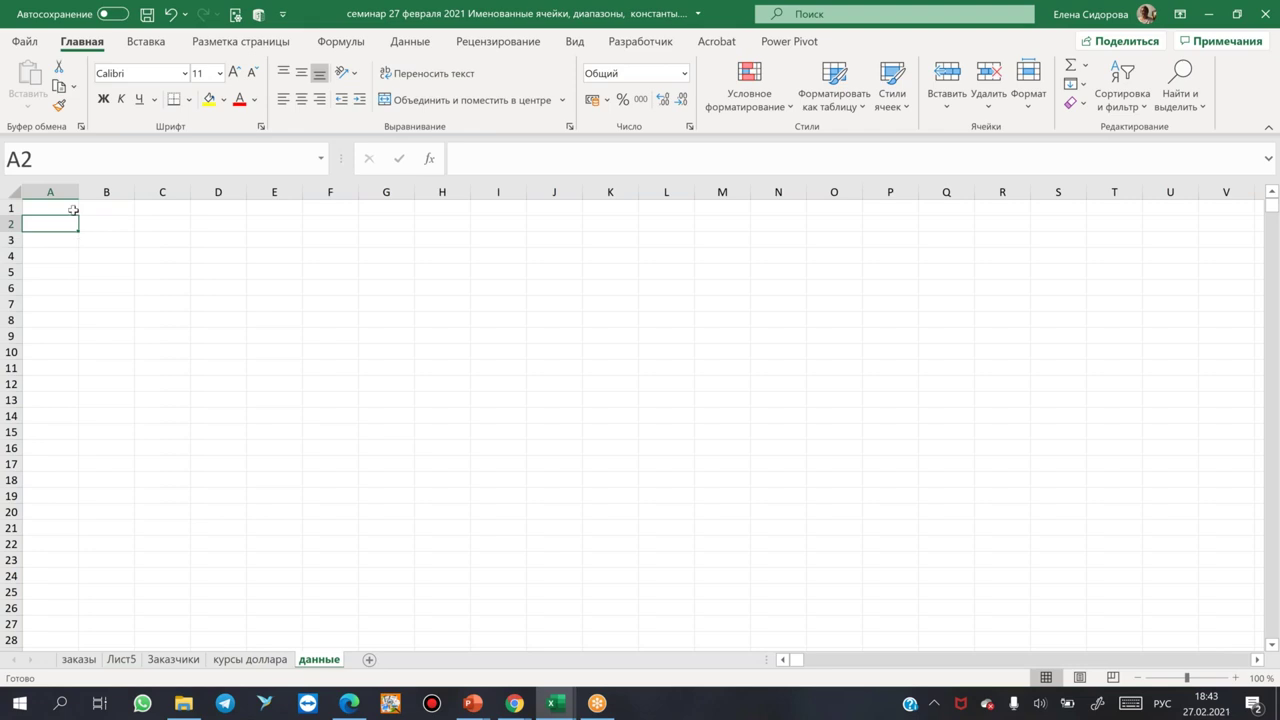
left_click_drag(79, 192, 172, 193)
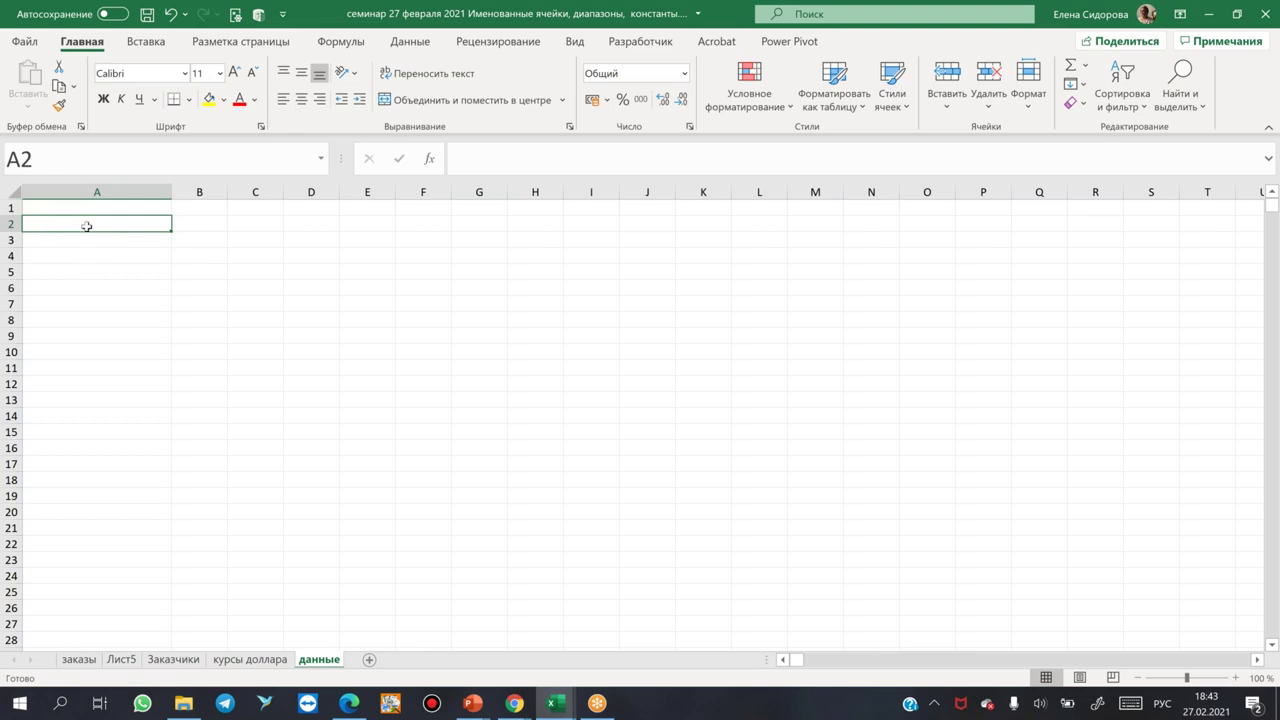
- Add data validation of type Список to cell A2 with the source =заказчики
left_click(410, 41)
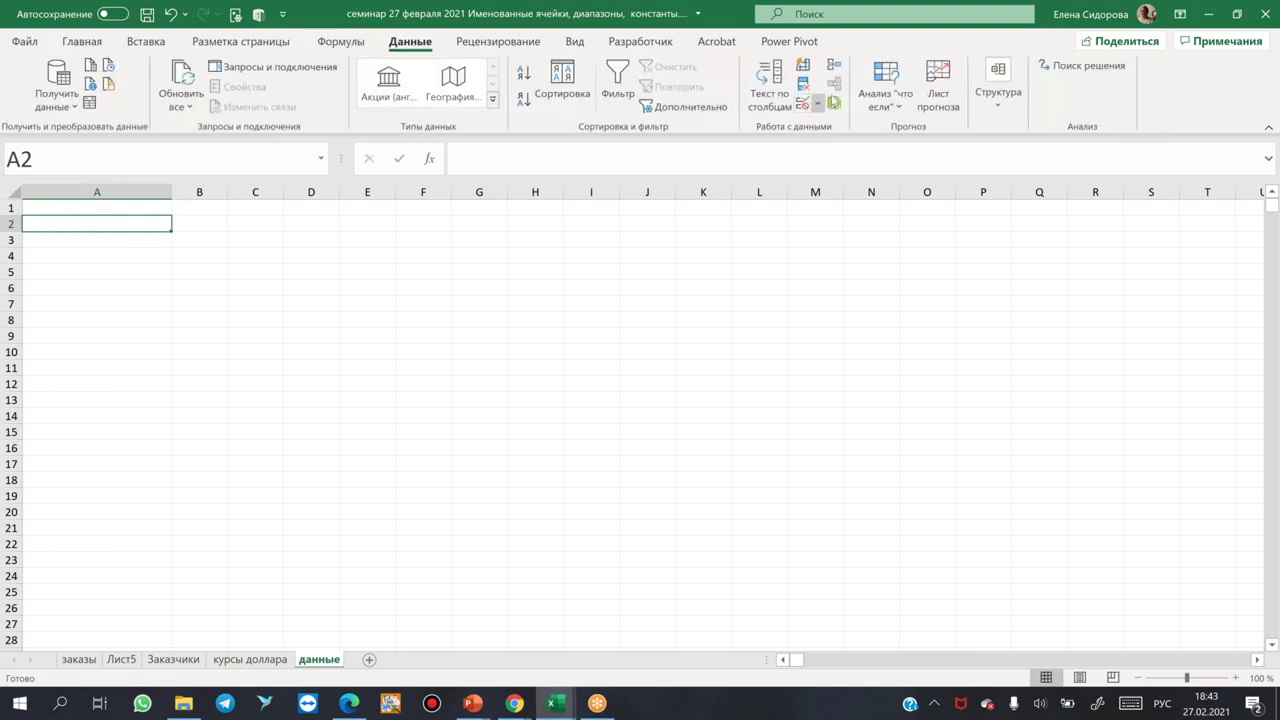
left_click(802, 104)
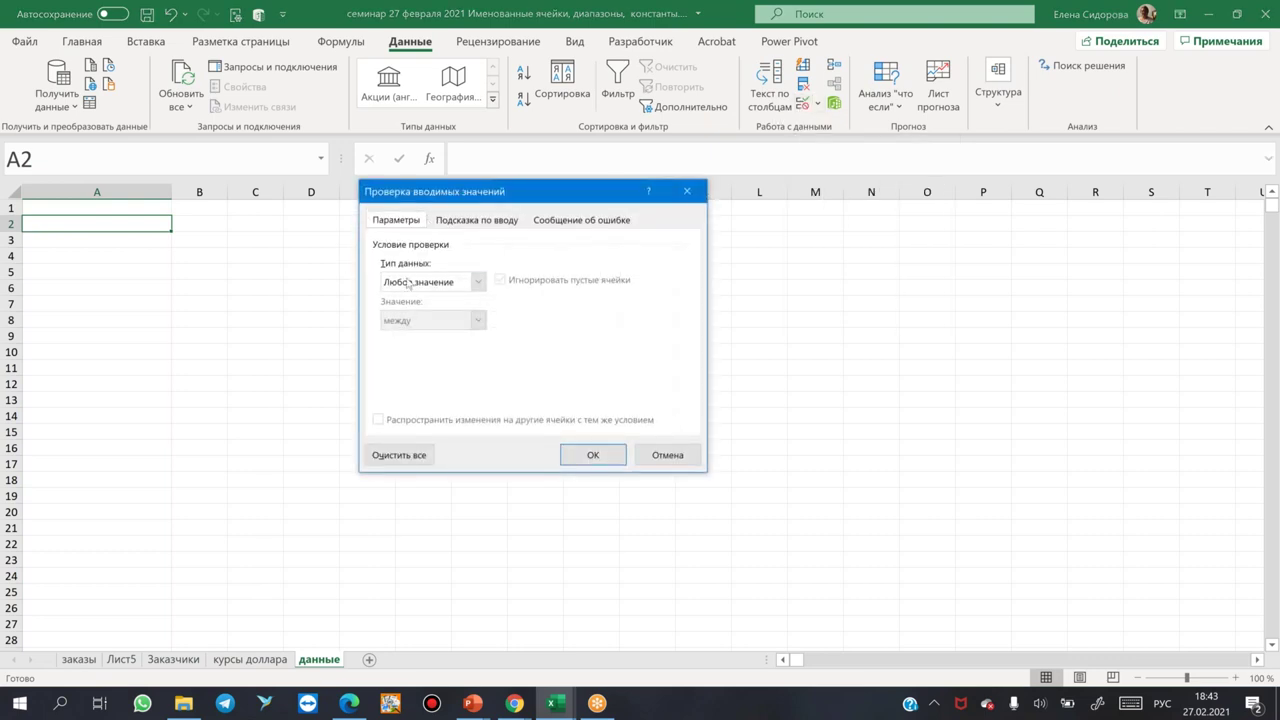
left_click(477, 284)
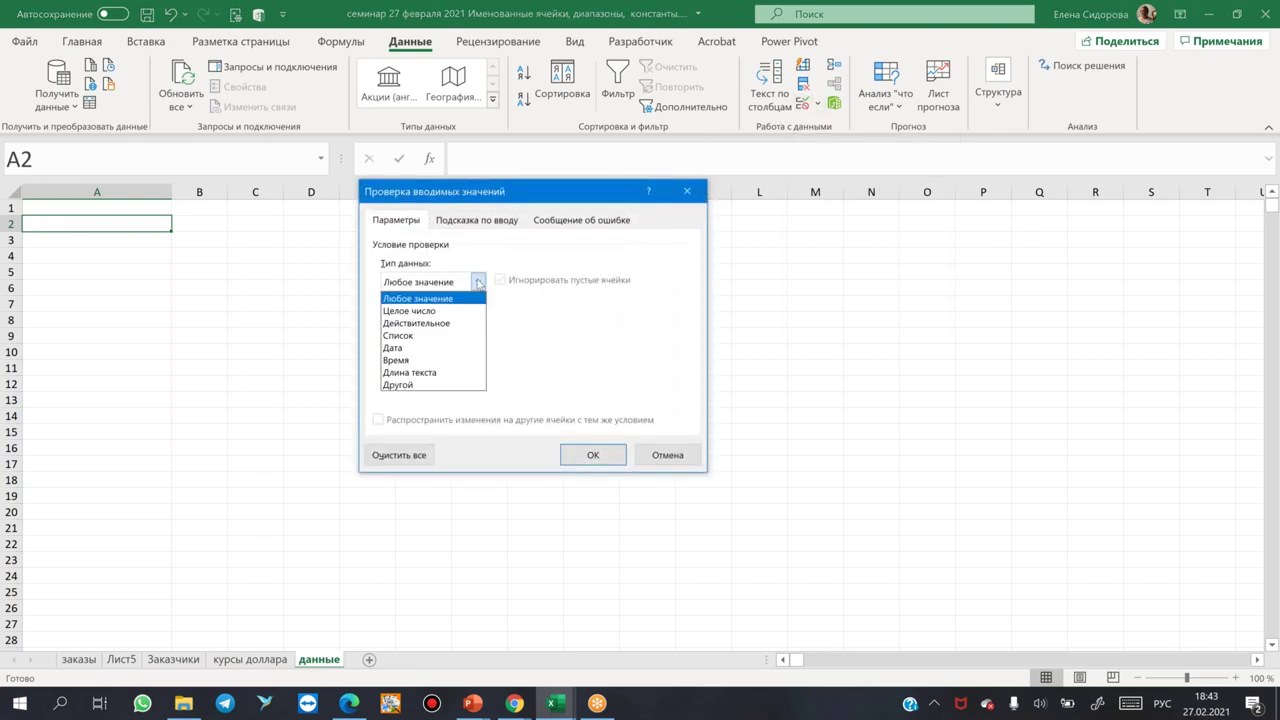
left_click(410, 336)
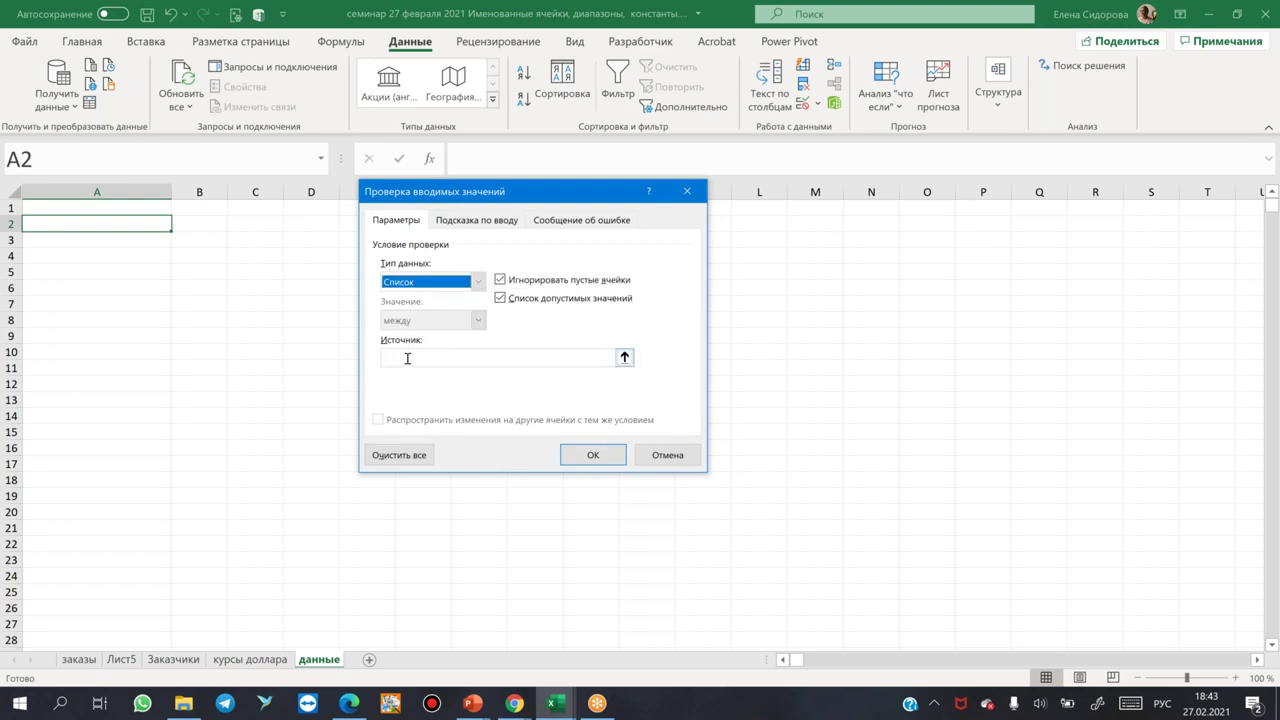
left_click(407, 358)
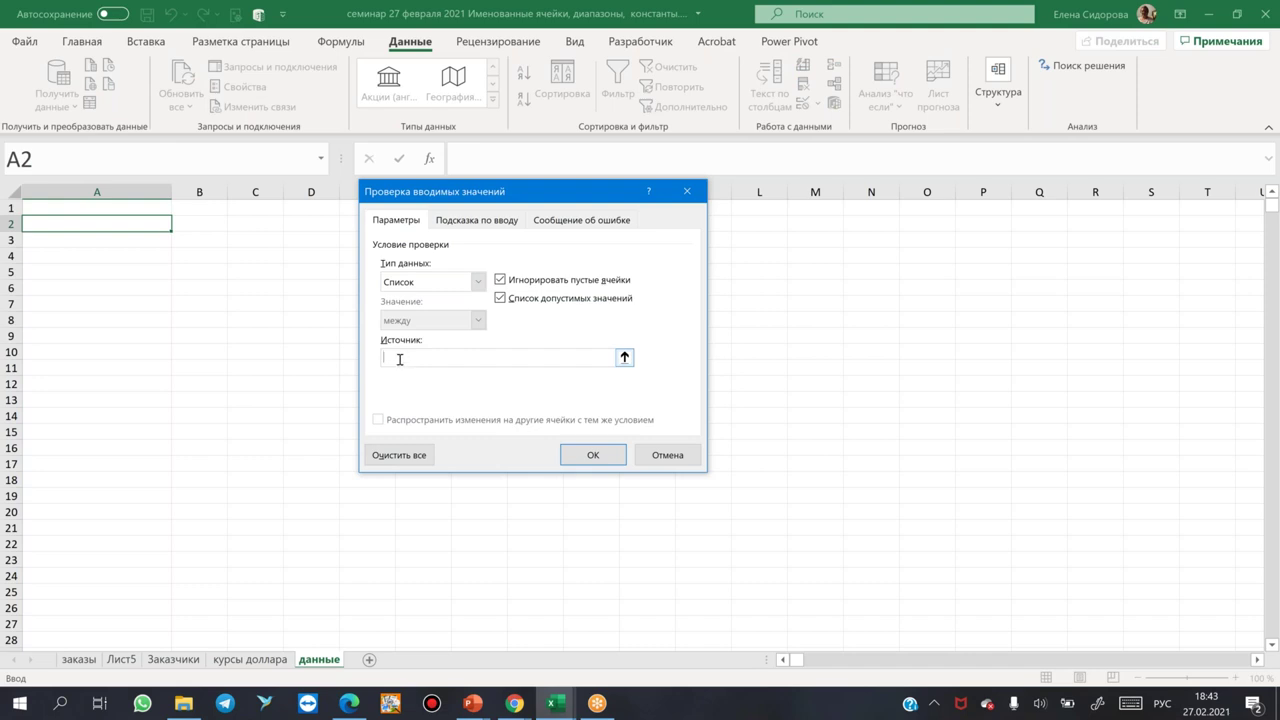
left_click(258, 662)
type("=заказчики")
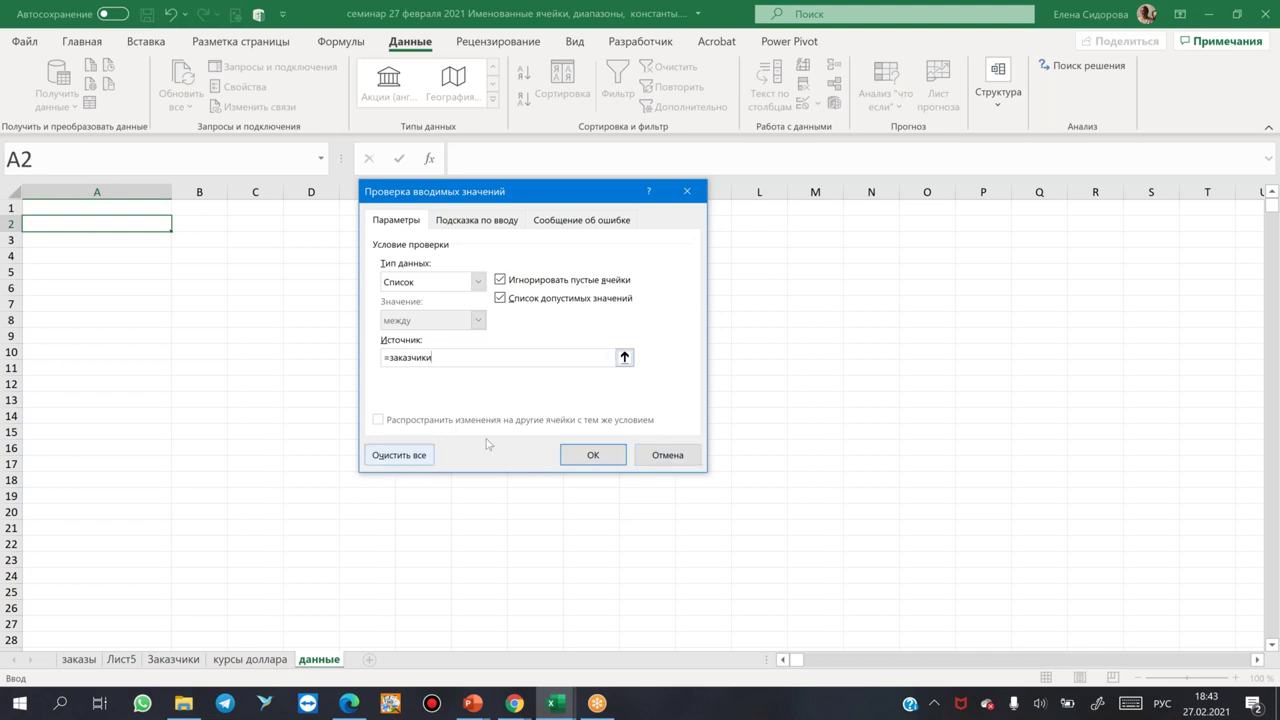
left_click(592, 455)
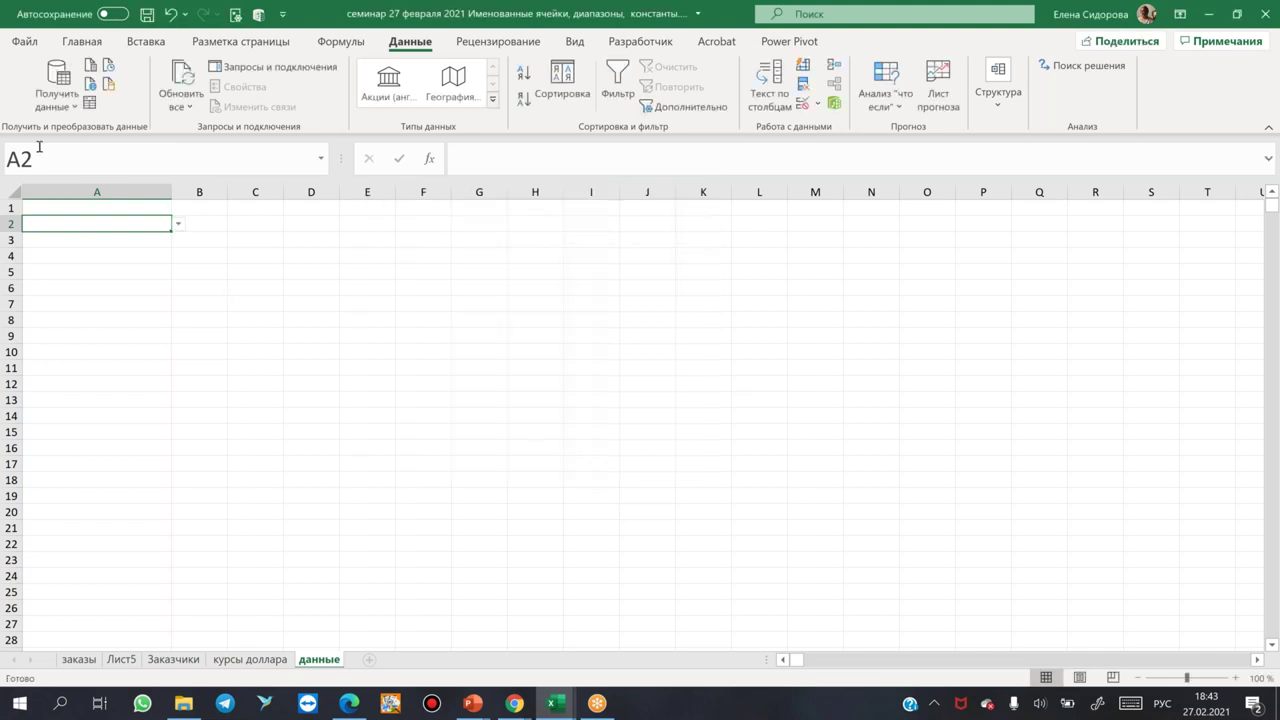
- Try the drop-down list in cell A2 by picking САЛС, another company and finally the first individual entrepreneur listed after ОАО "Пластинформ"
left_click(179, 224)
left_click(145, 264)
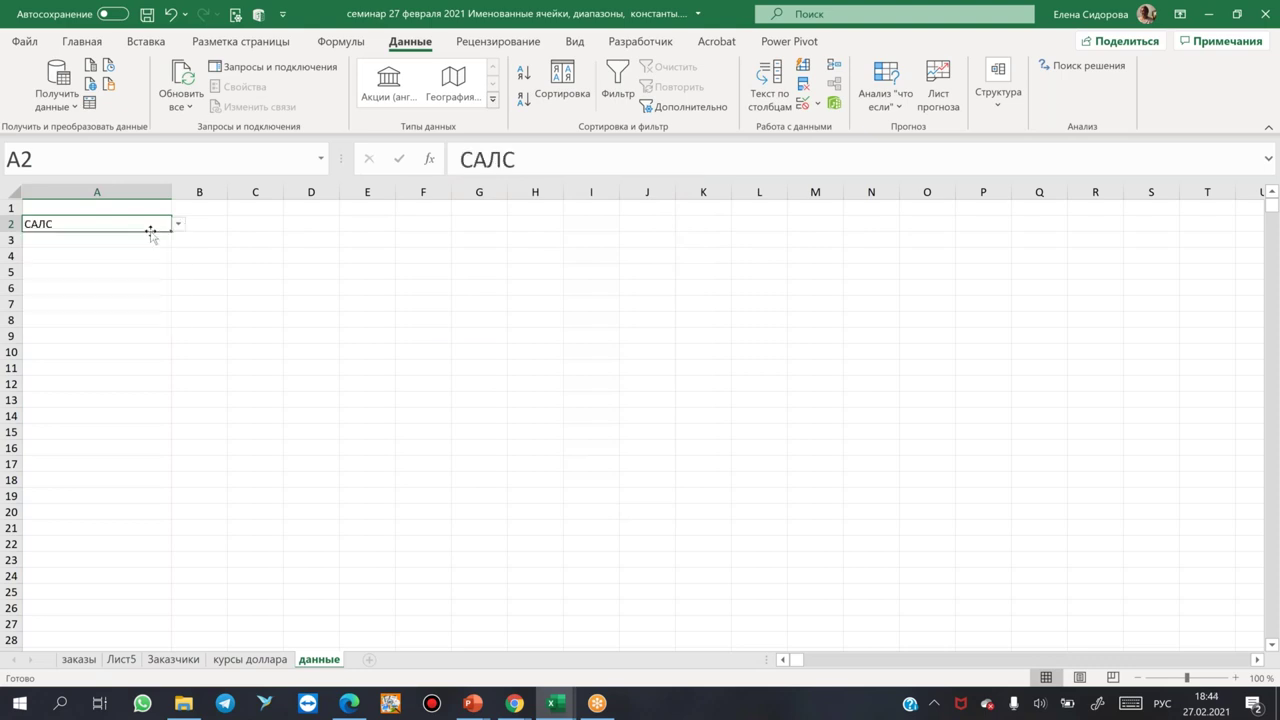
left_click(179, 224)
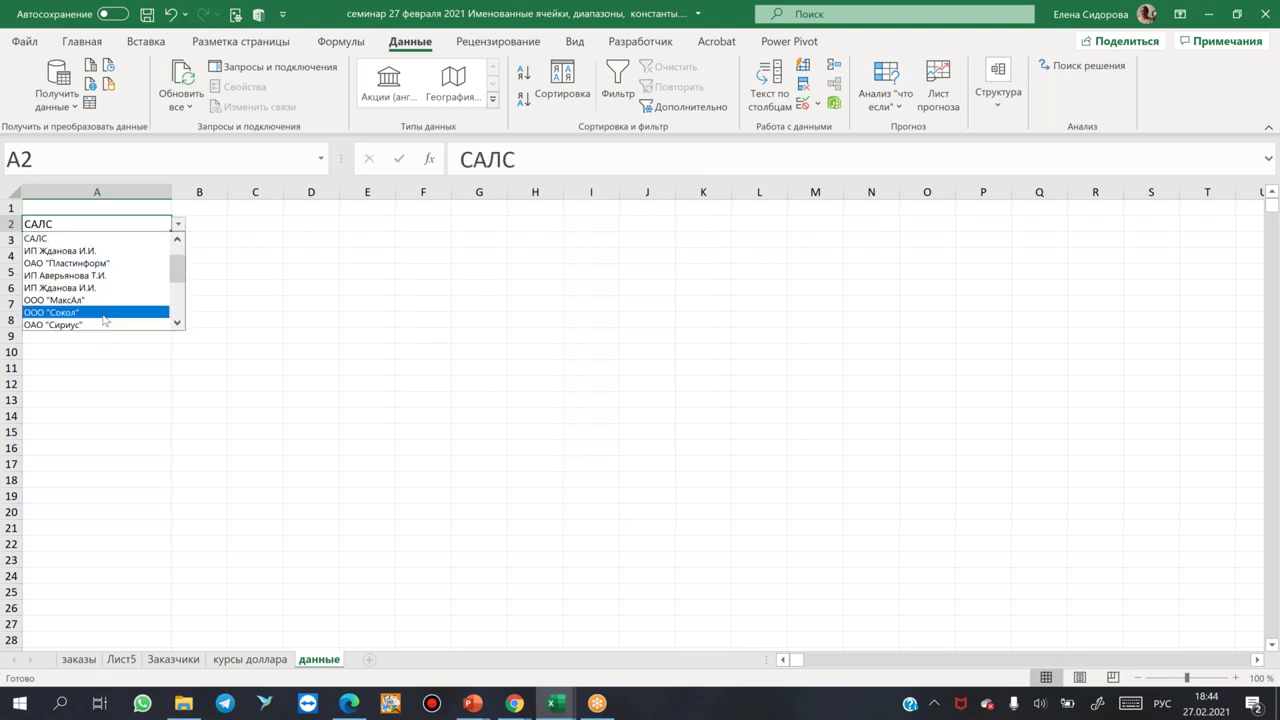
left_click(105, 325)
left_click(179, 224)
left_click(108, 276)
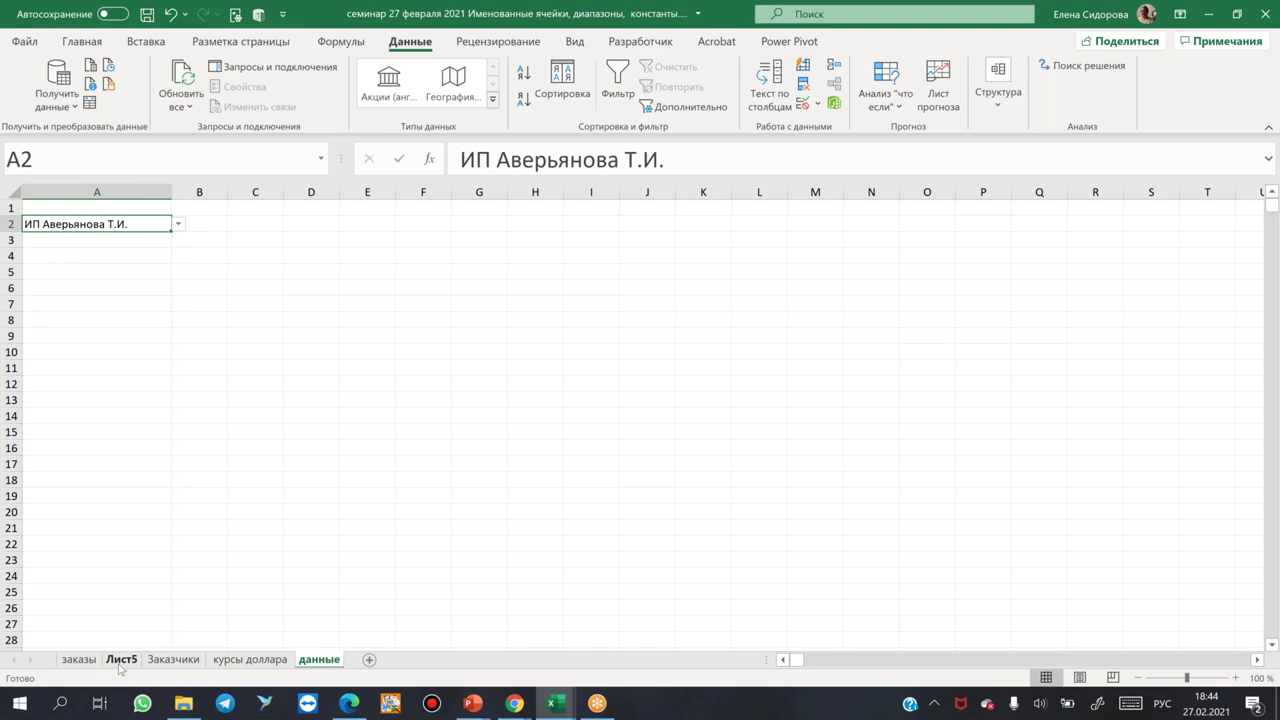
- Open the заказы sheet and examine the Цена, р с НДС, В том числе НДС, р and Дата заказа columns
left_click(79, 660)
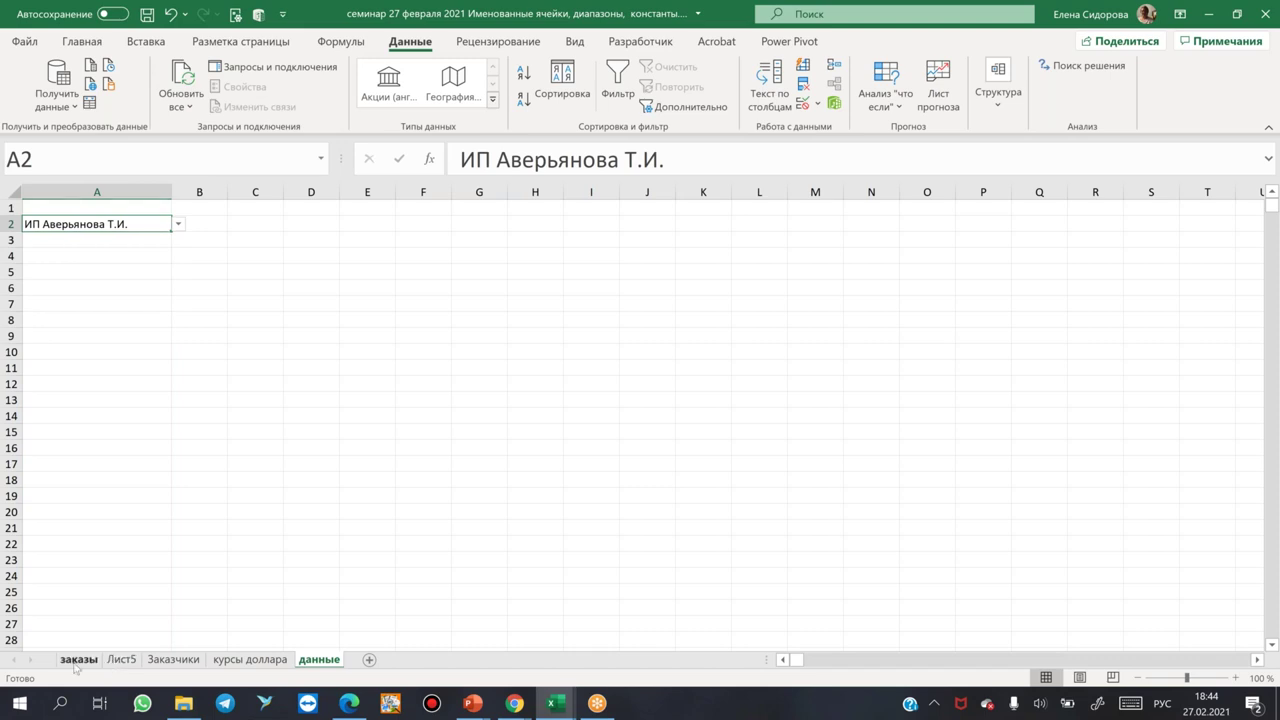
left_click(640, 222)
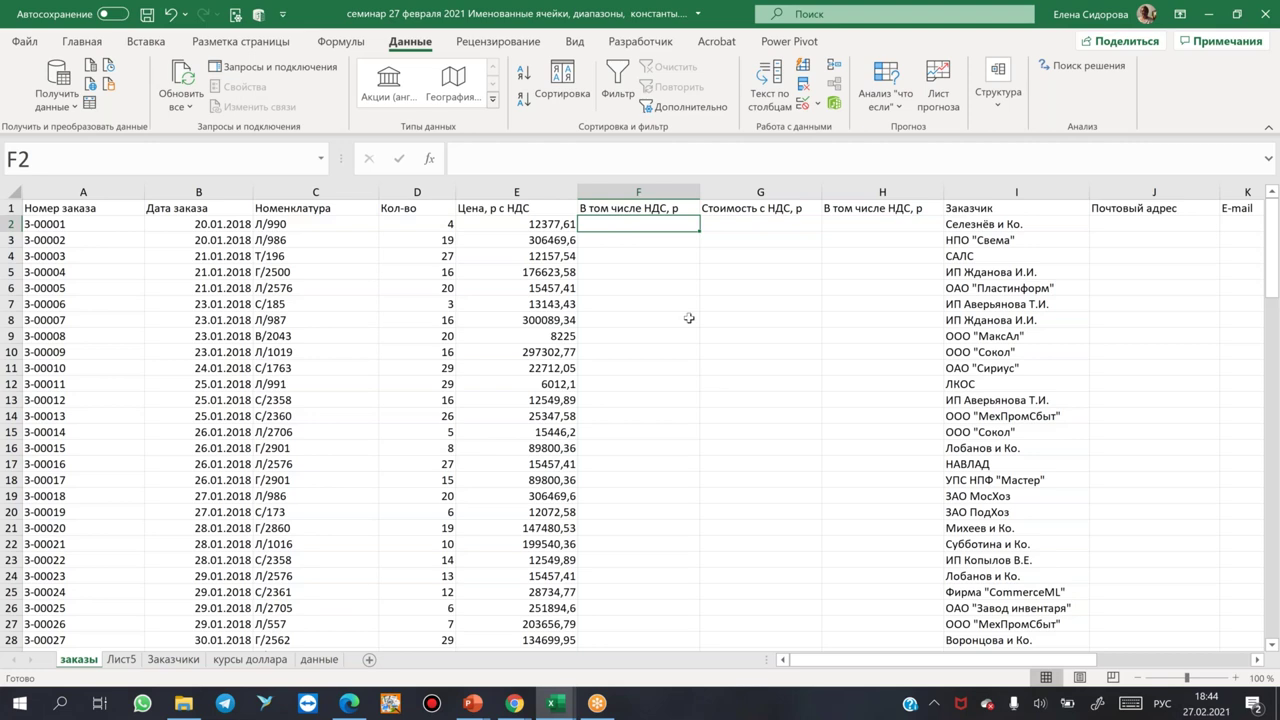
left_click(523, 196)
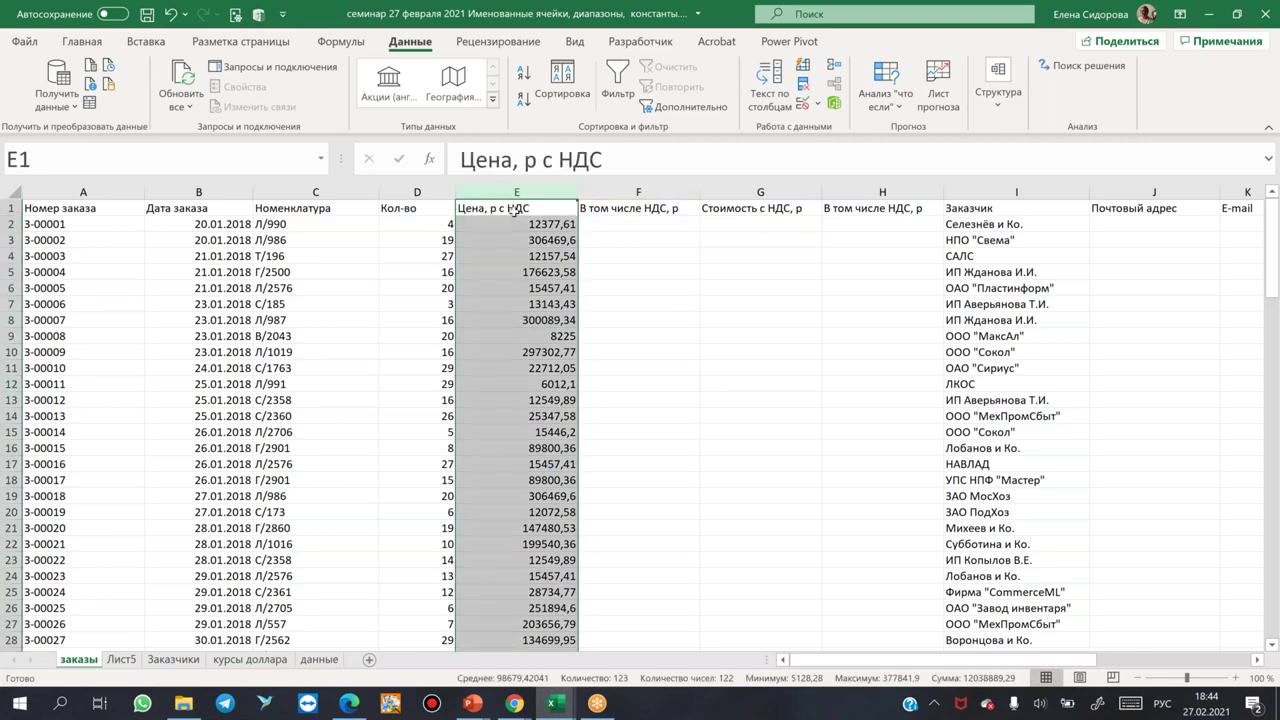
left_click(634, 207)
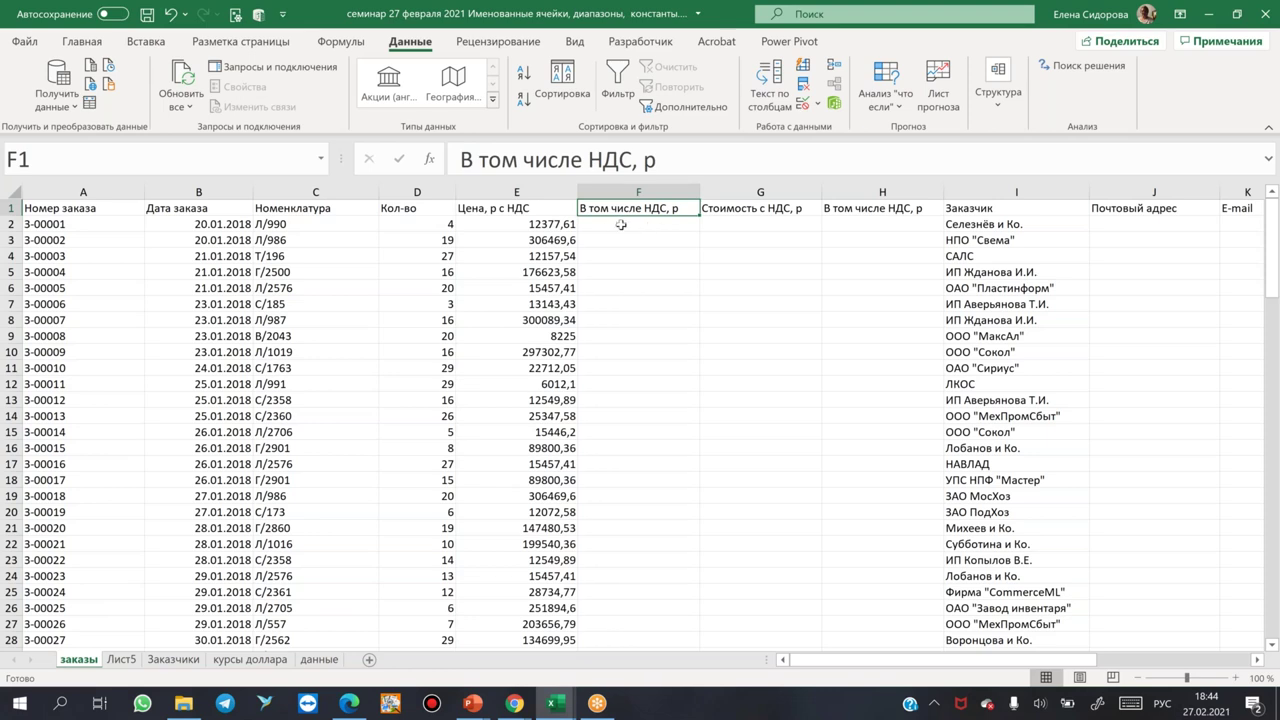
left_click(621, 225)
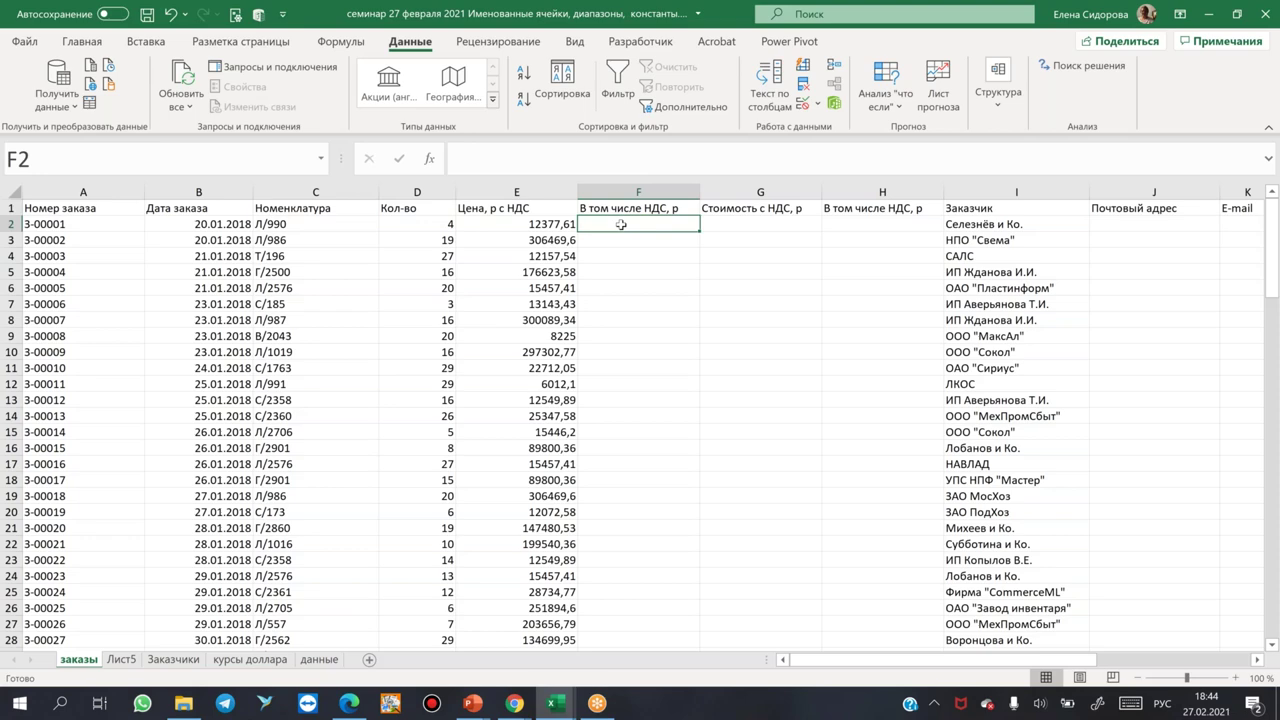
left_click(210, 224)
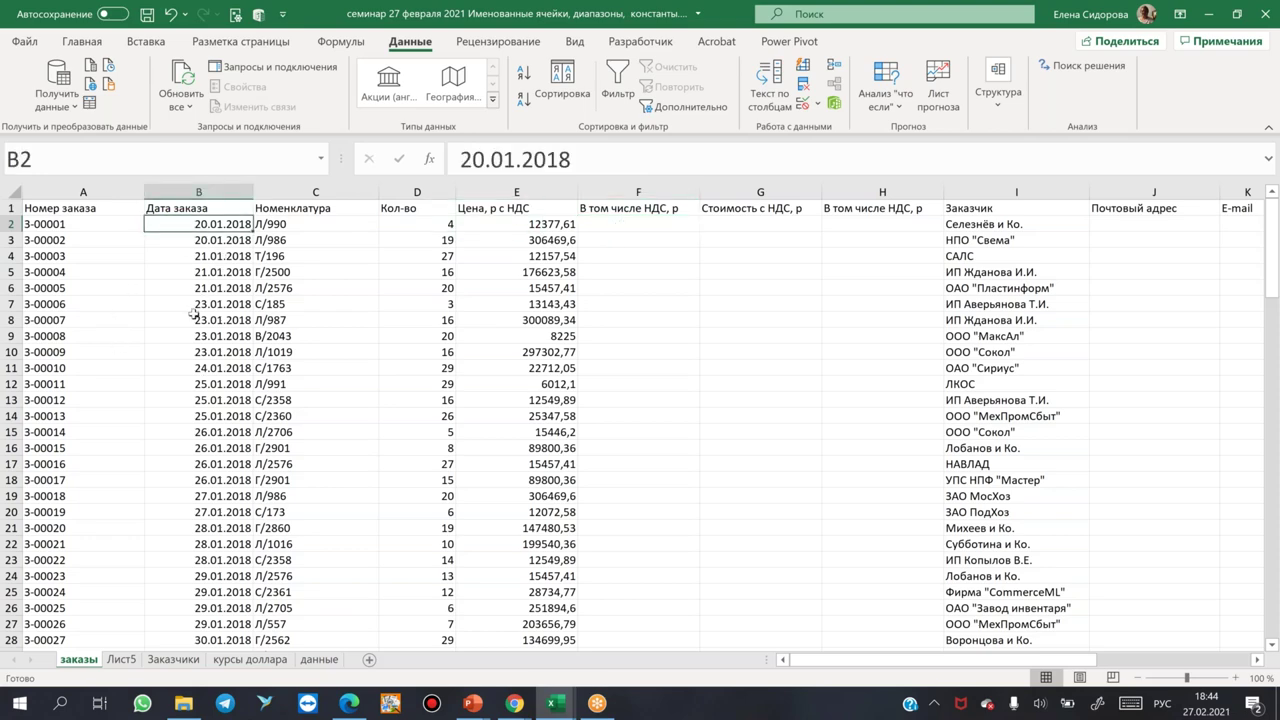
scroll(193, 313, "down", 20)
scroll(524, 210, "up", 20)
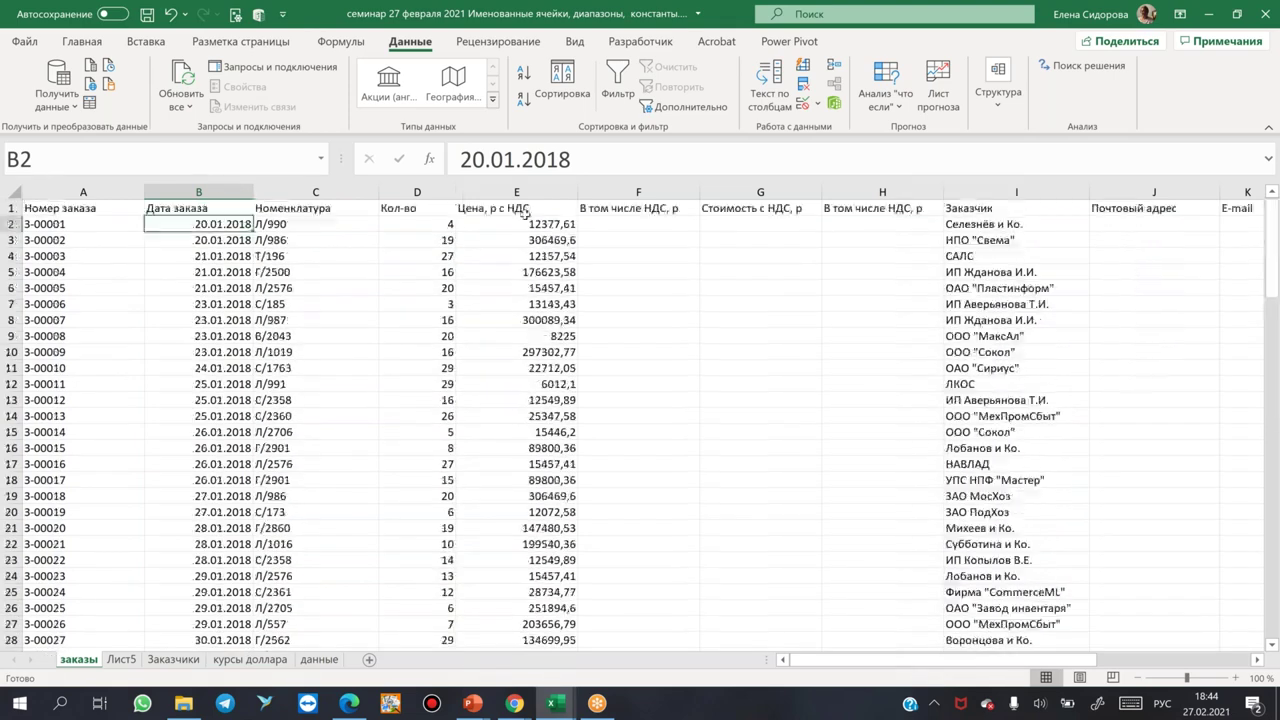
- Calculate the VAT included in the first order's price by entering =E2*18/118 in cell F2
left_click(643, 221)
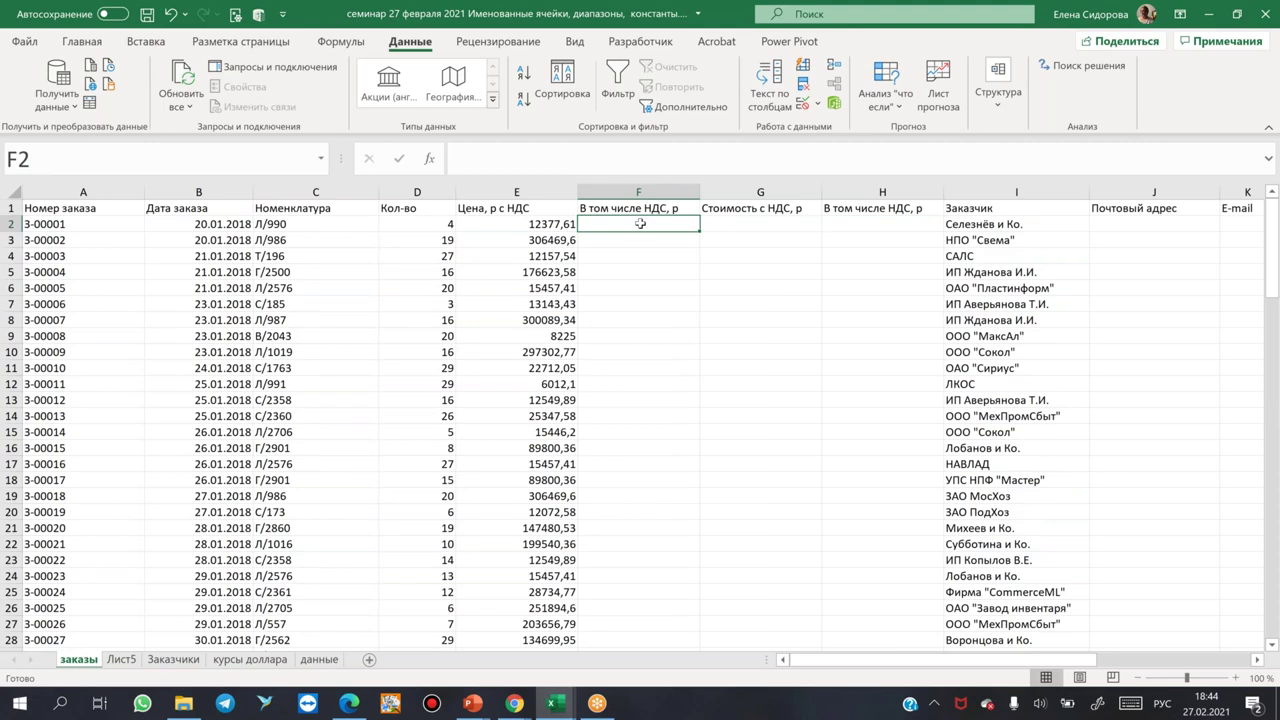
type("=")
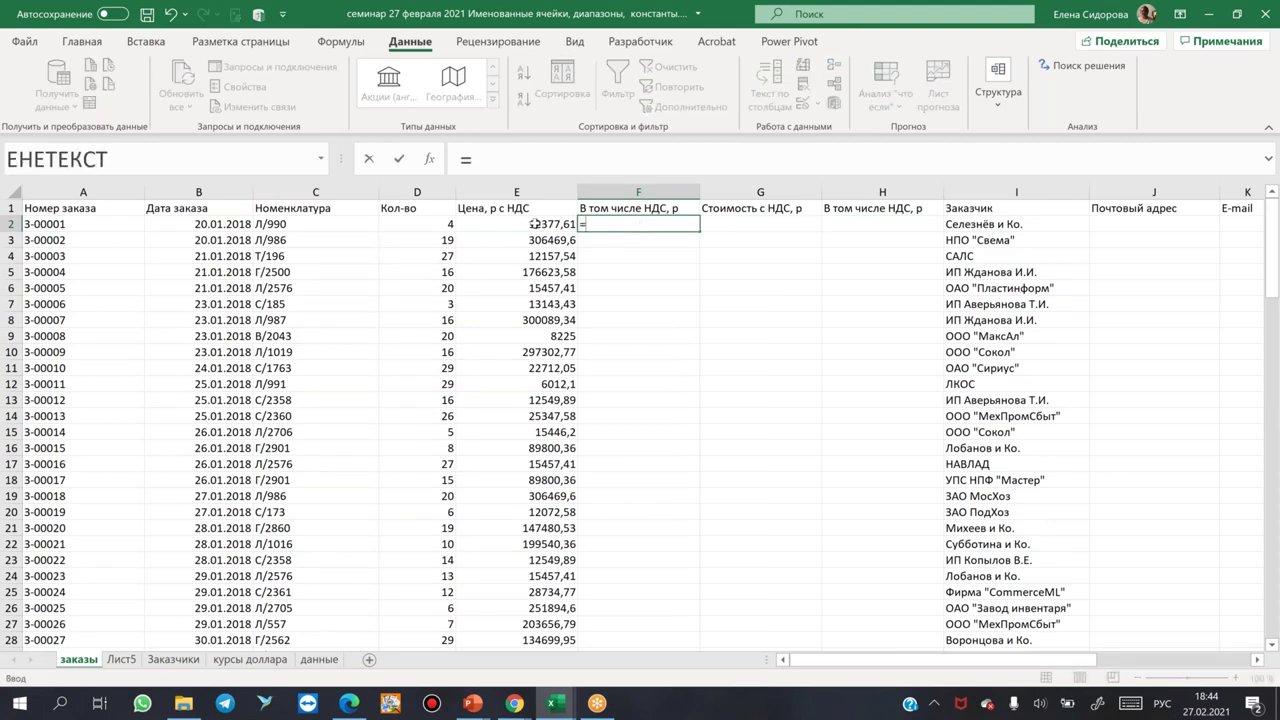
left_click(535, 224)
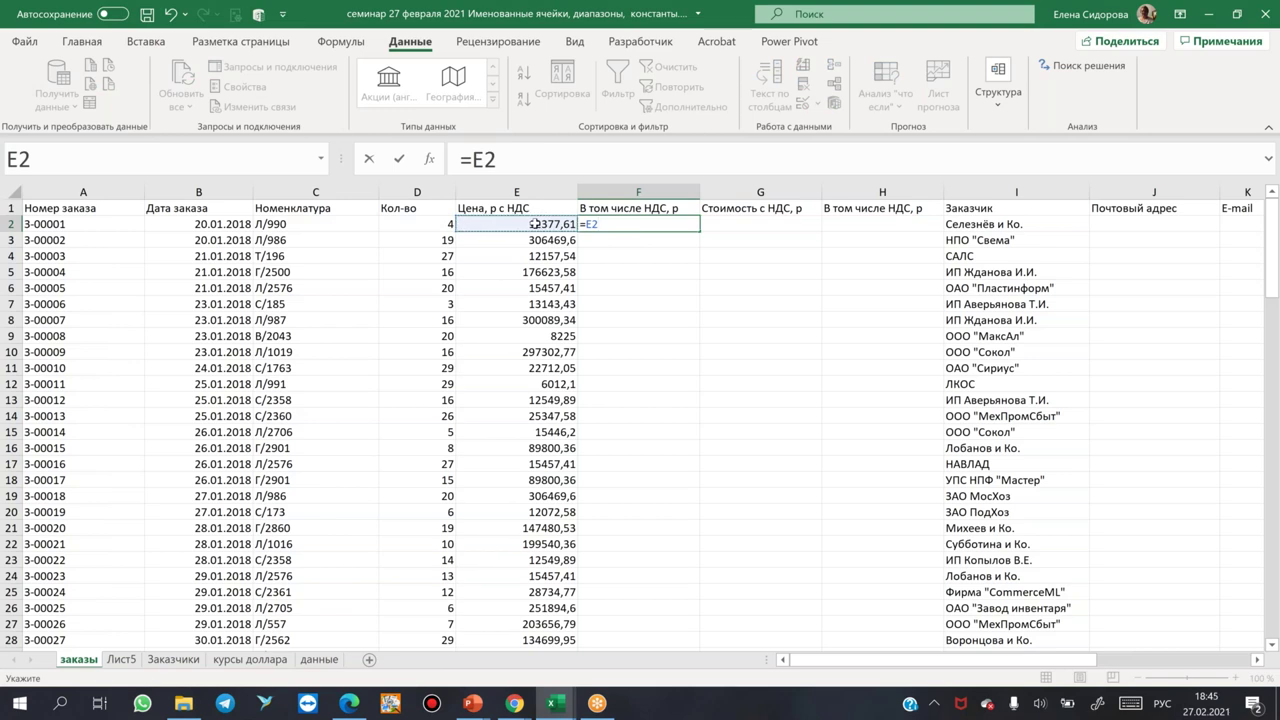
type("*18/118")
key("Return")
left_click(682, 228)
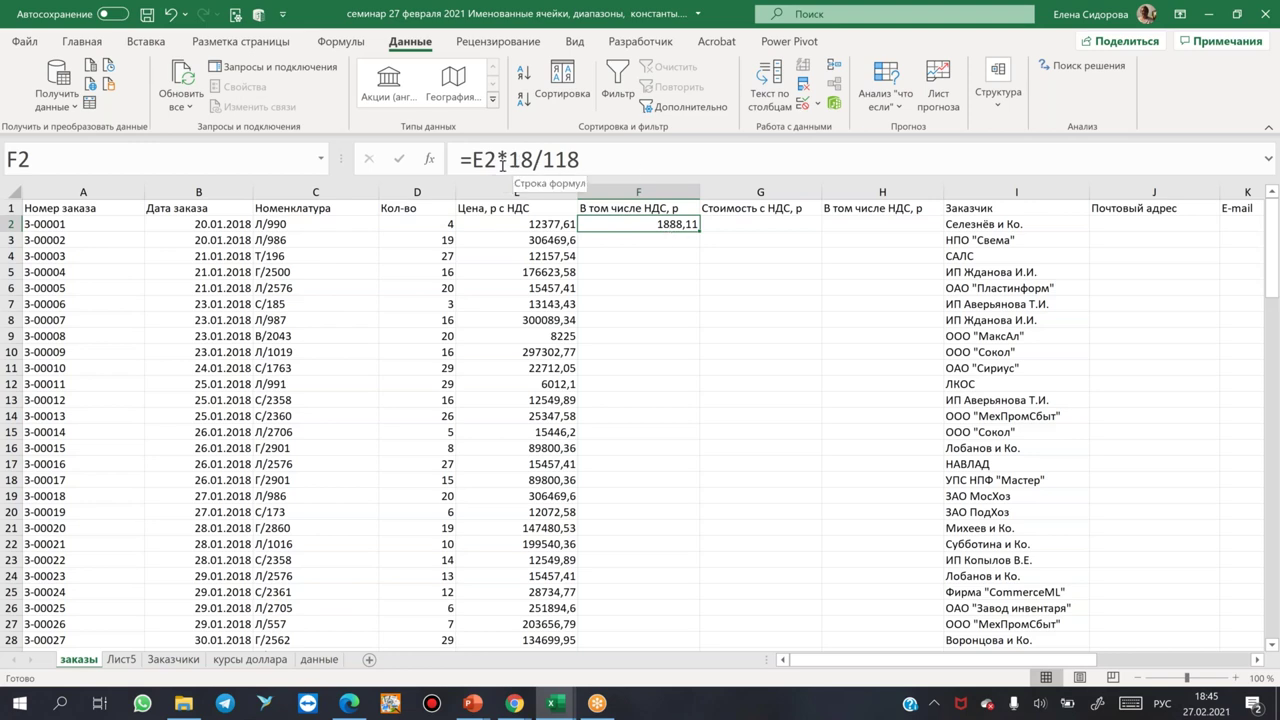
- Rewrite the VAT formula in cell F2 as =E2/118*18
left_click_drag(498, 158, 621, 161)
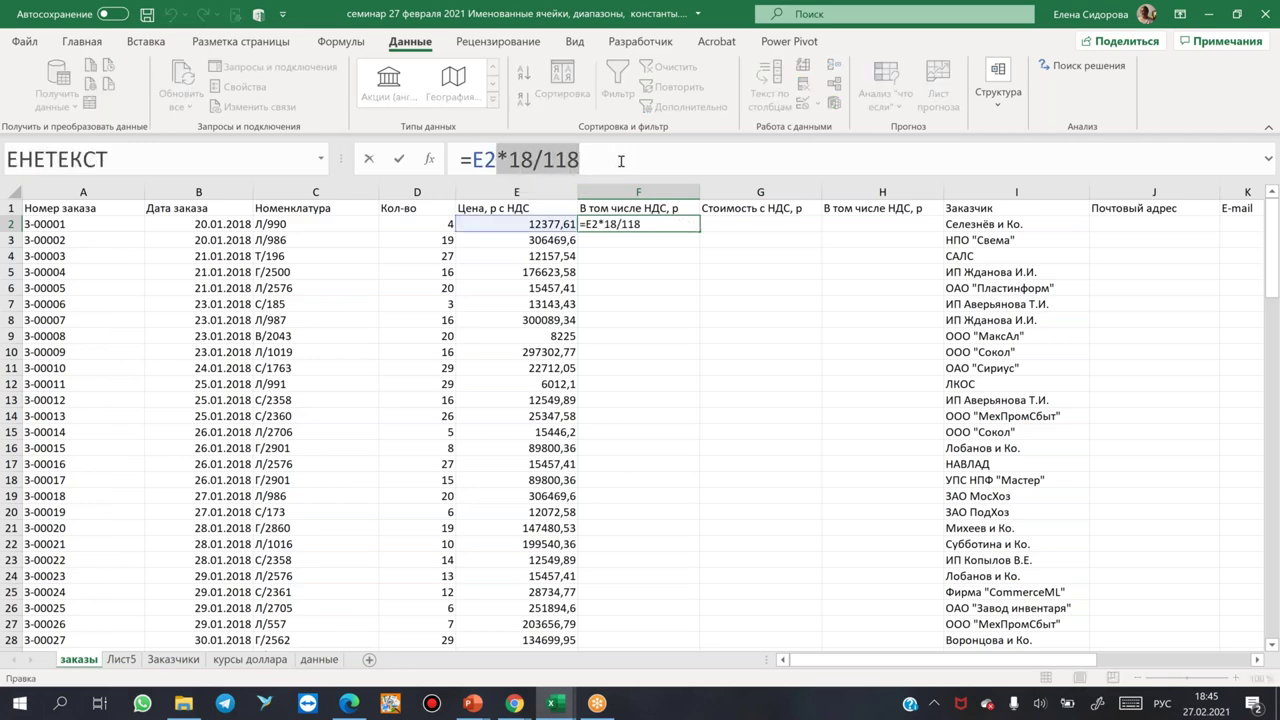
type("/118")
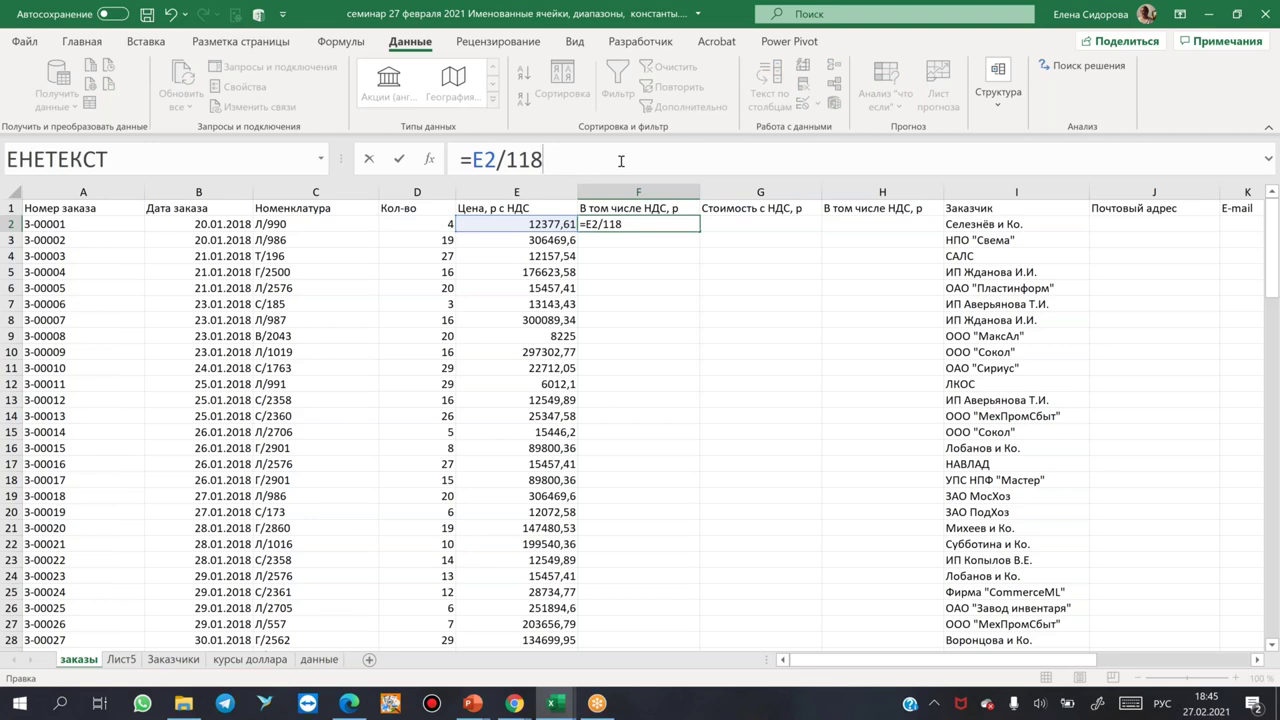
type("*18")
key("Return")
left_click(615, 226)
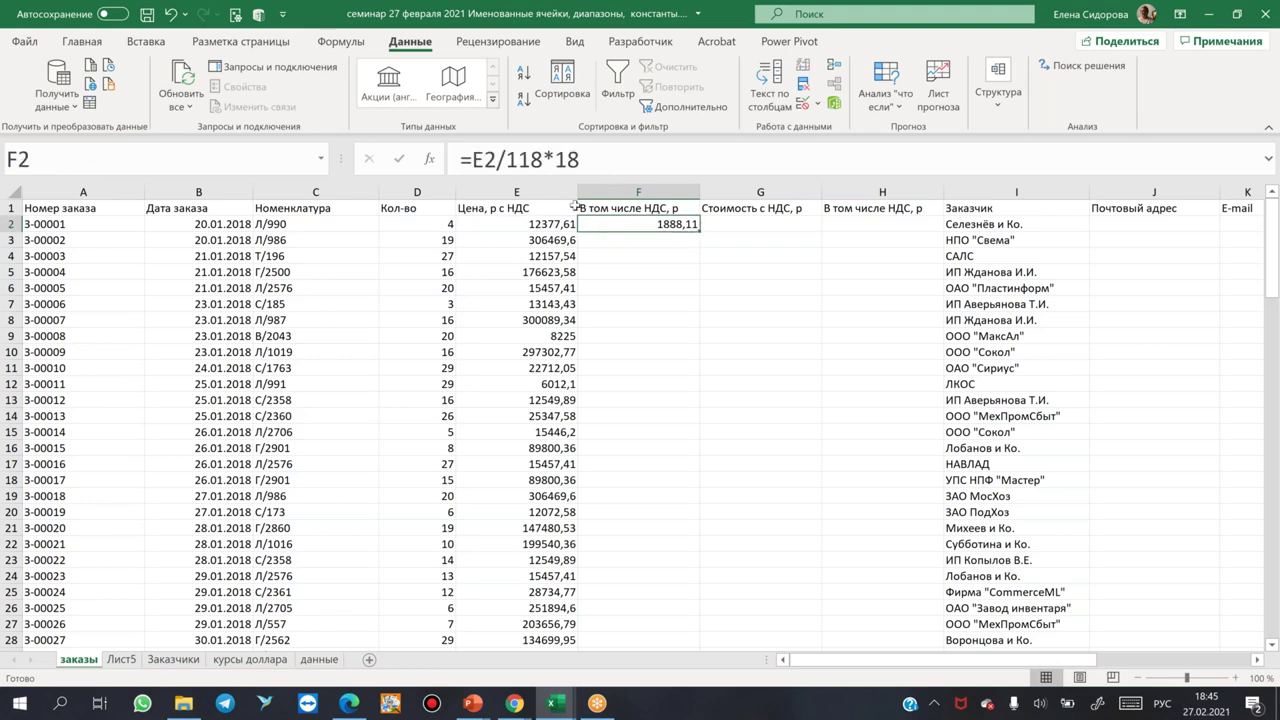
- Clear the VAT formula from cell F2, leaving the cell empty
left_click_drag(497, 159, 581, 159)
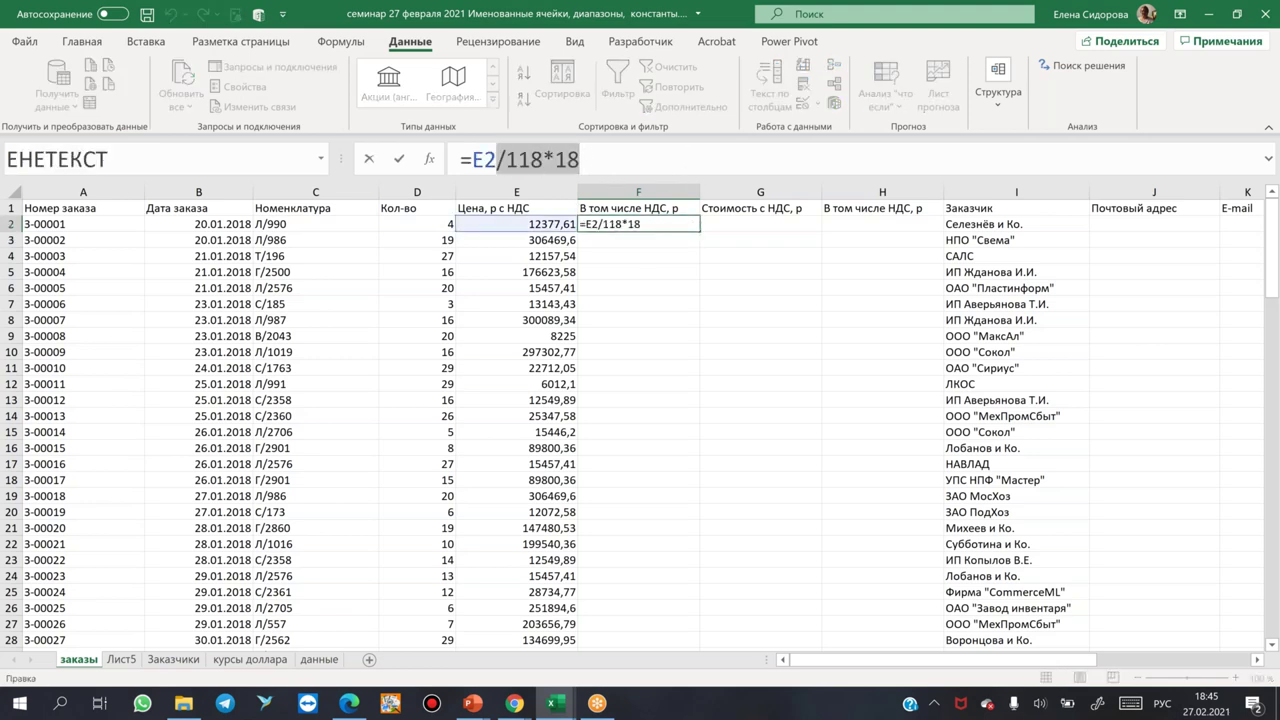
key("Escape")
key("F2")
key("BackSpace")
key("BackSpace")
key("BackSpace")
key("BackSpace")
key("BackSpace")
key("BackSpace")
key("BackSpace")
key("BackSpace")
key("BackSpace")
key("BackSpace")
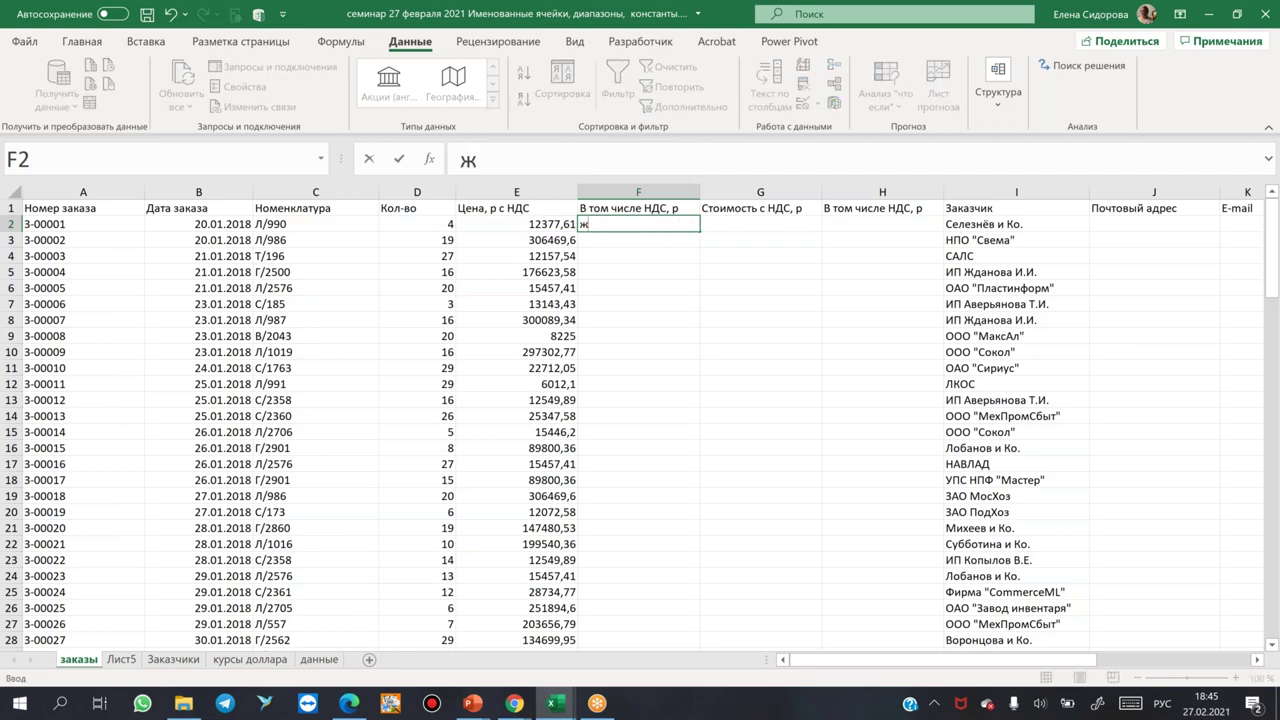
left_click(654, 264)
left_click(626, 227)
type("ж")
key("Escape")
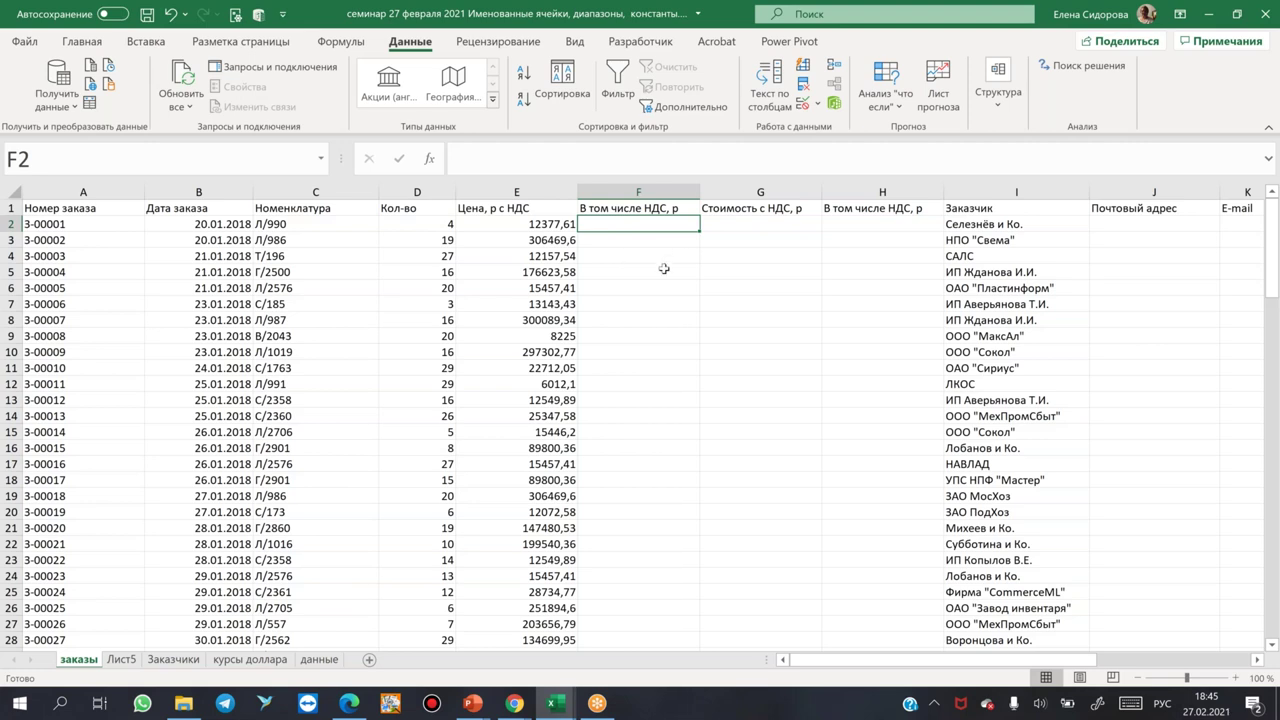
left_click(652, 241)
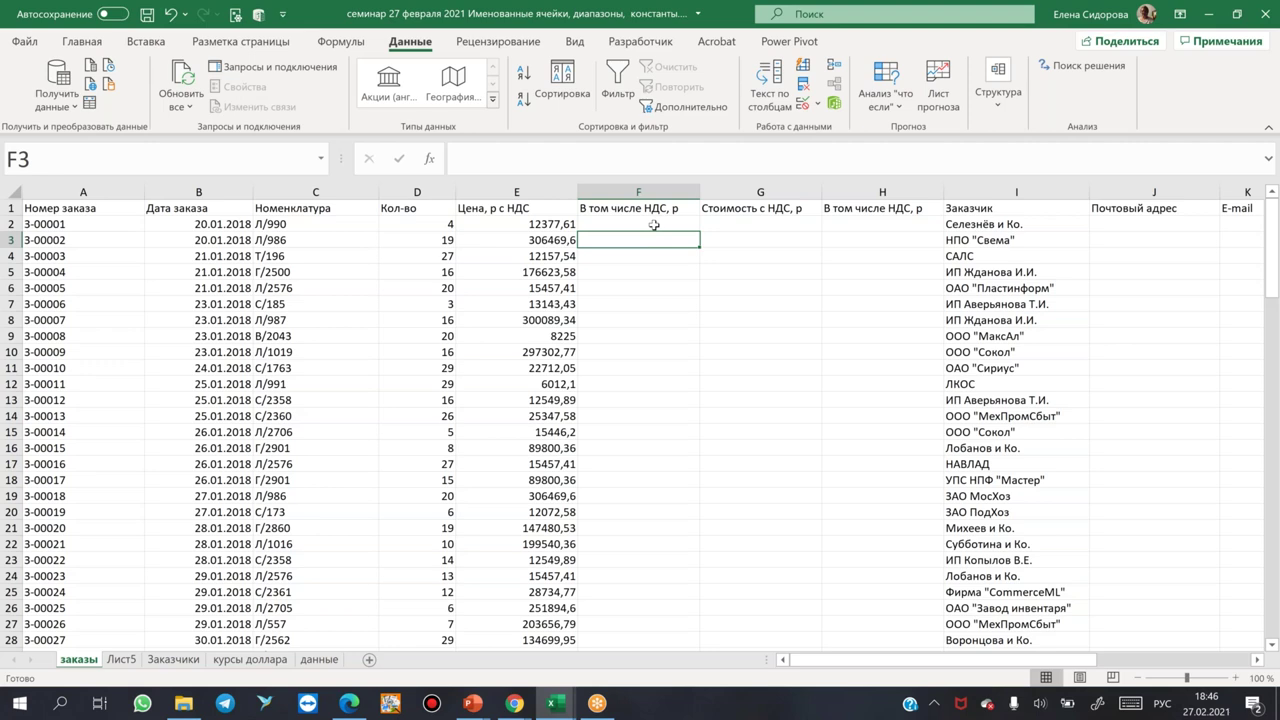
left_click(641, 222)
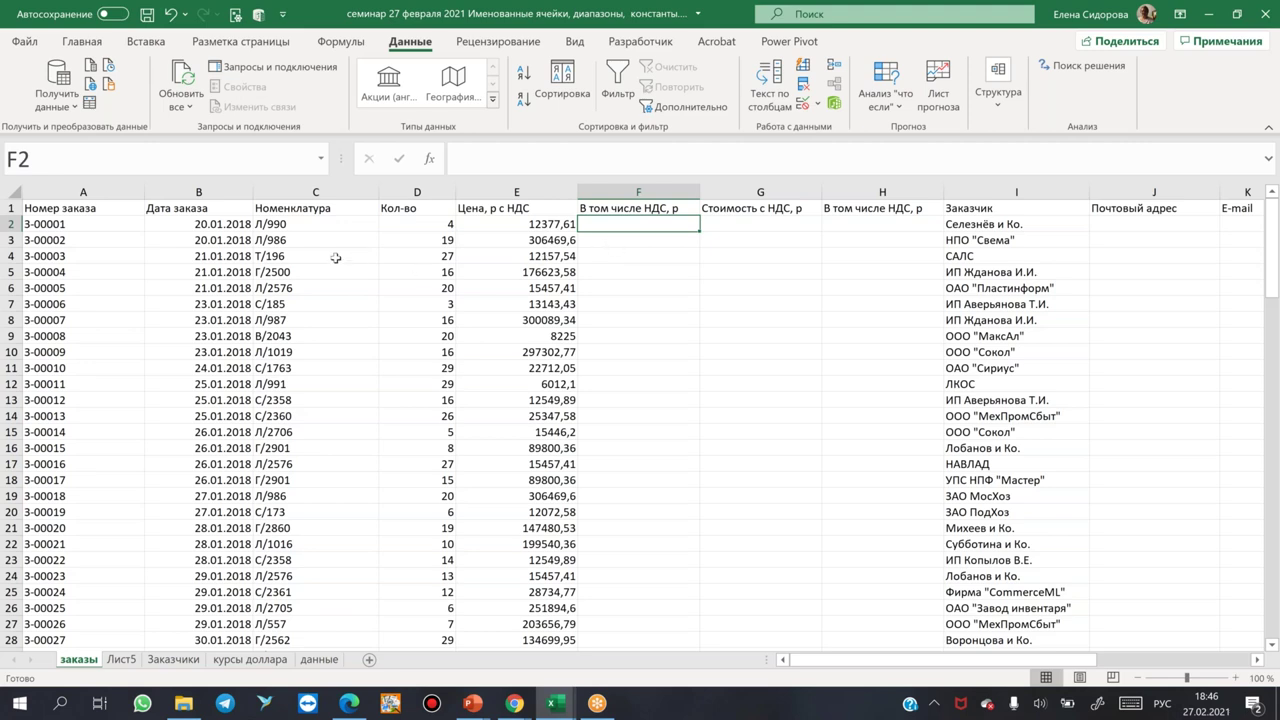
left_click(398, 254)
left_click(194, 158)
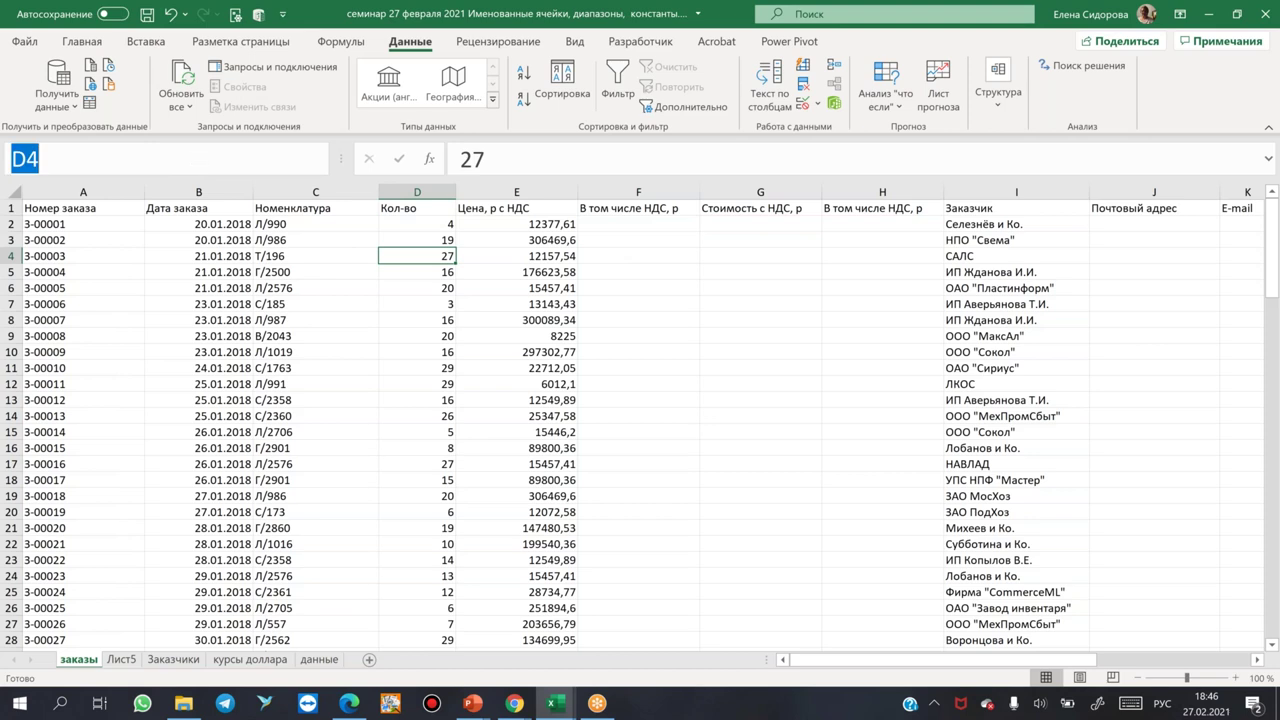
left_click_drag(420, 225, 431, 352)
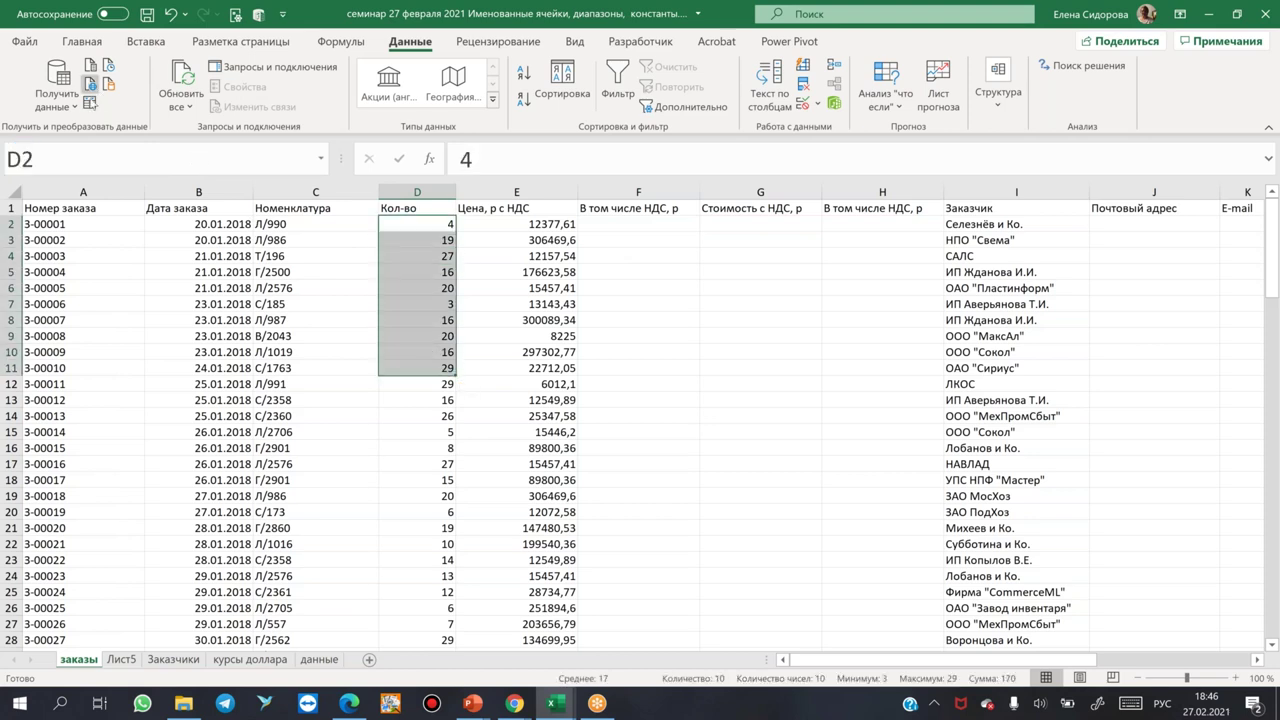
left_click(651, 234)
- Begin defining a new name НДС from cell F2, with the whole workbook (Книга) as its scope
left_click(652, 224)
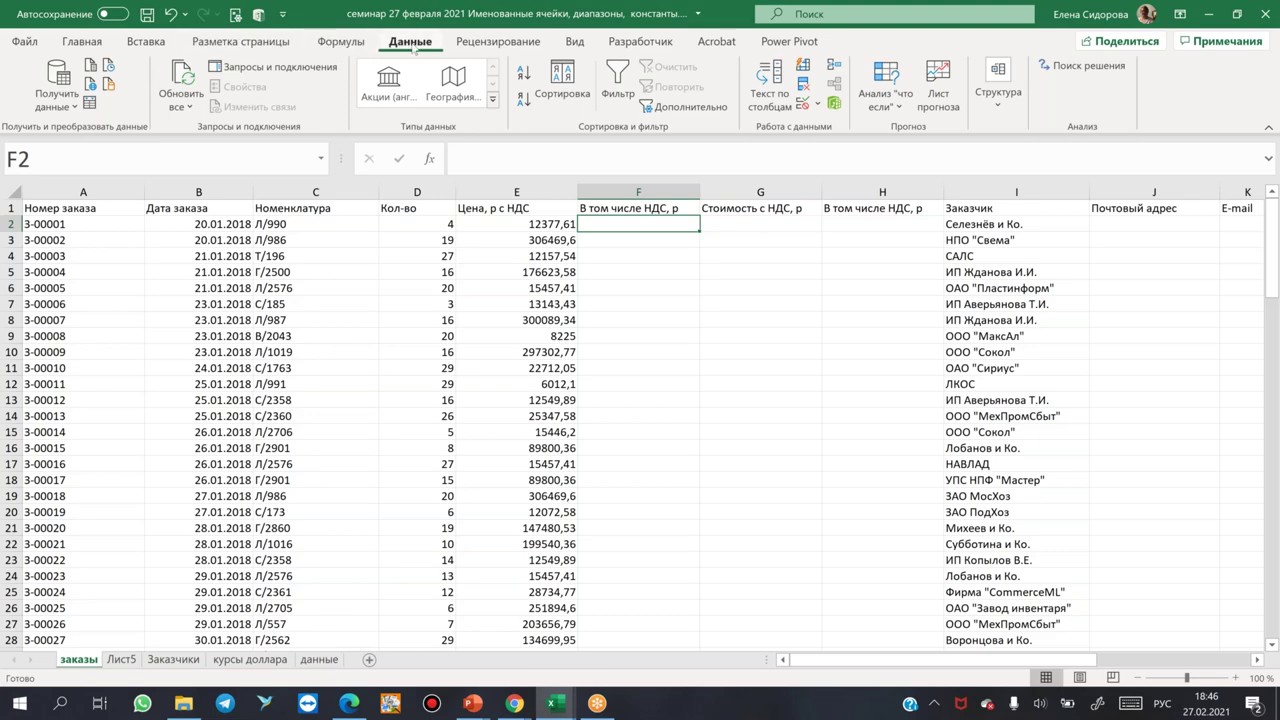
left_click(339, 43)
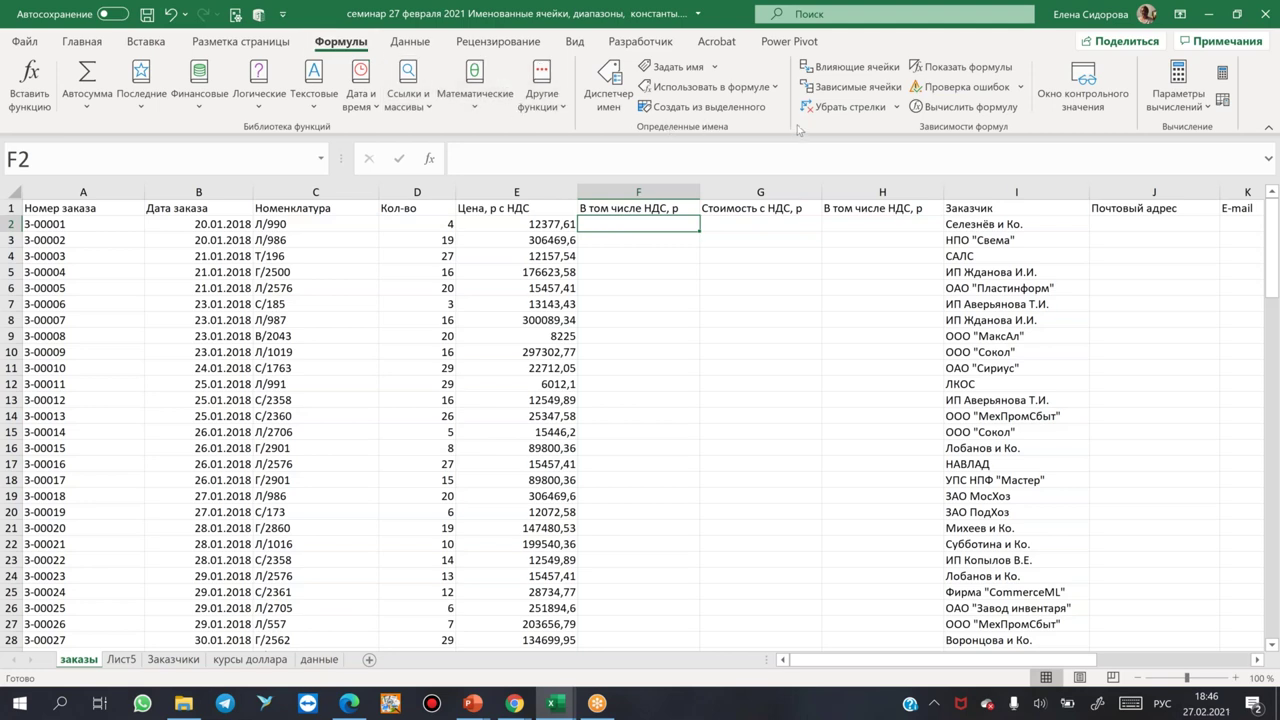
mouse_move(574, 52)
left_mouse_down()
mouse_move(654, 58)
mouse_move(796, 133)
left_mouse_up()
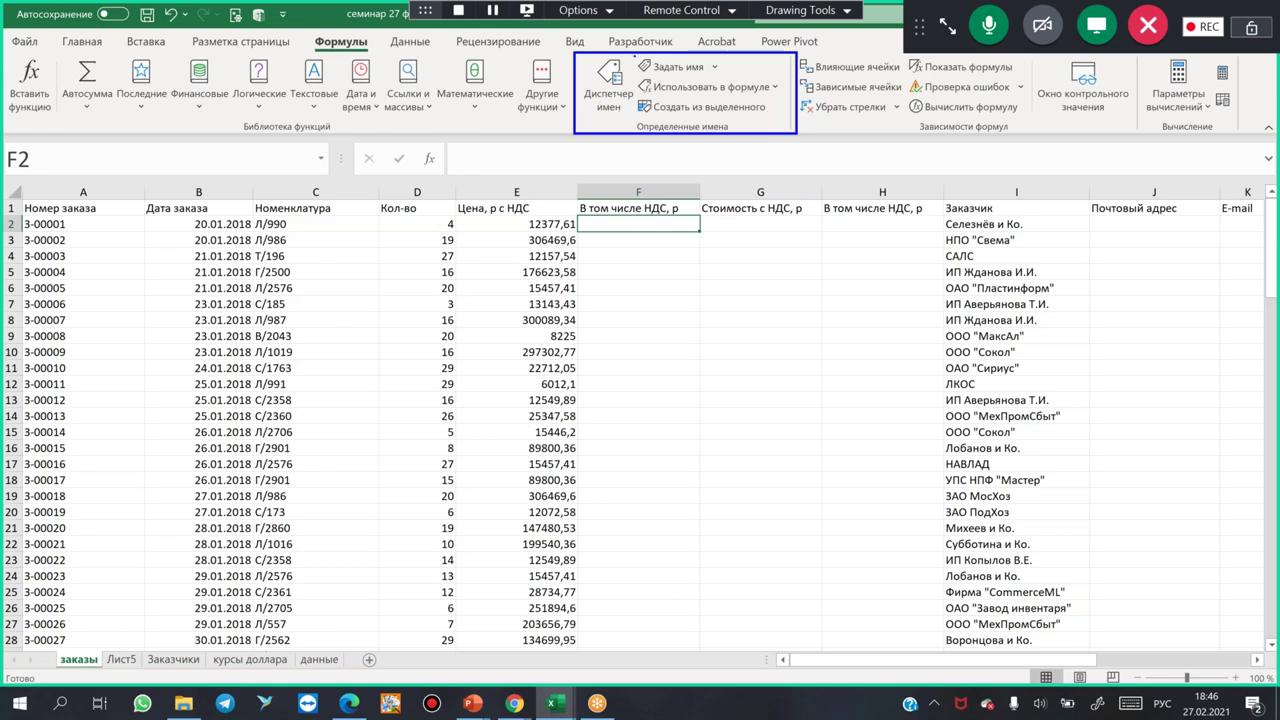
left_click_drag(635, 57, 734, 77)
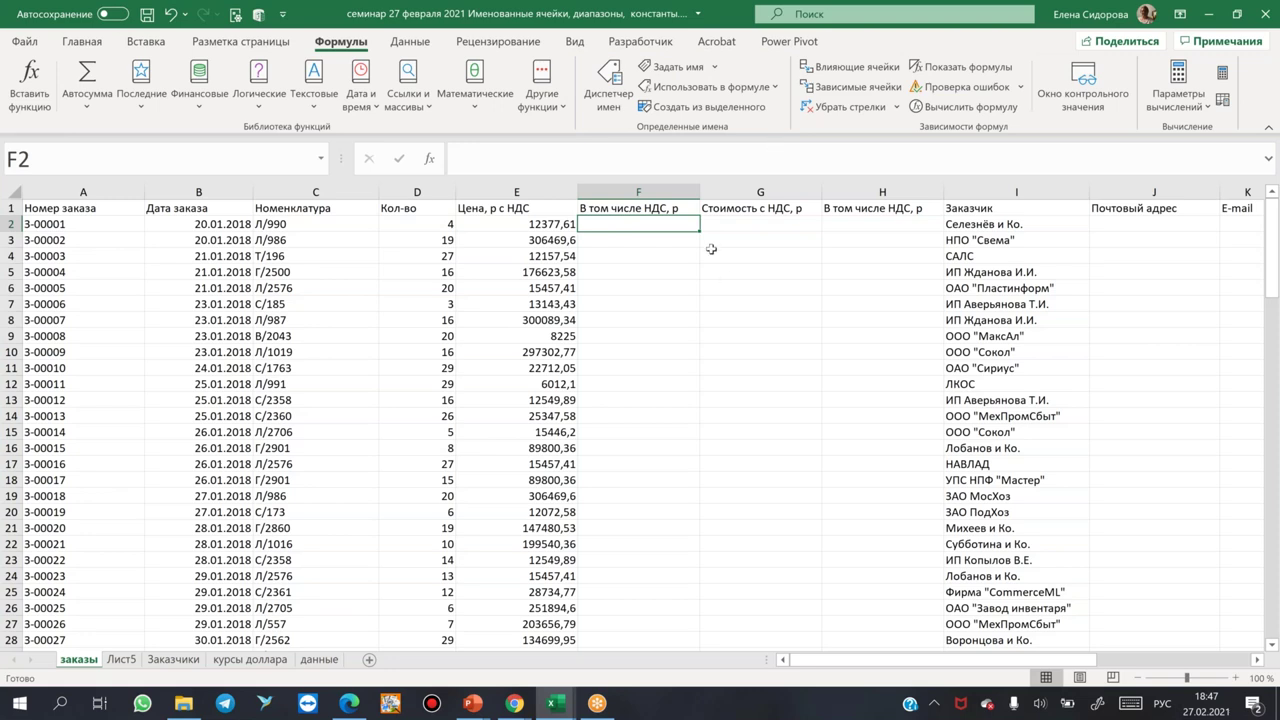
right_click(637, 230)
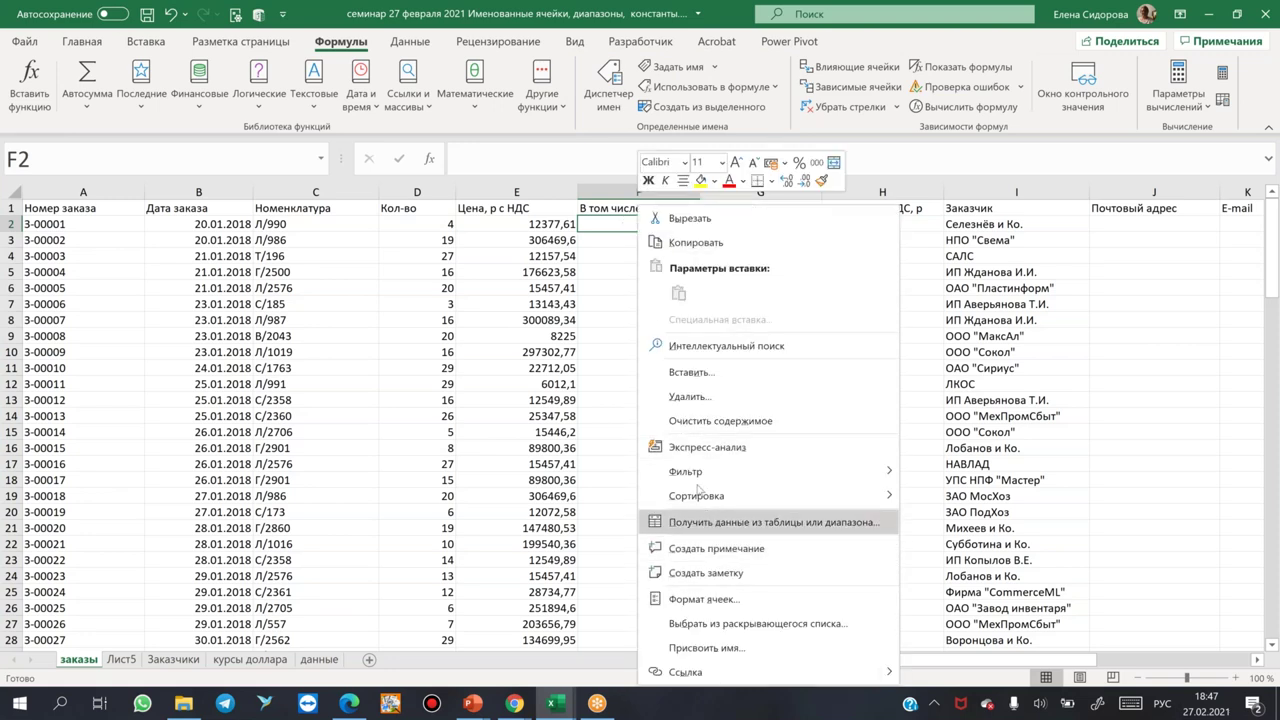
left_click(705, 649)
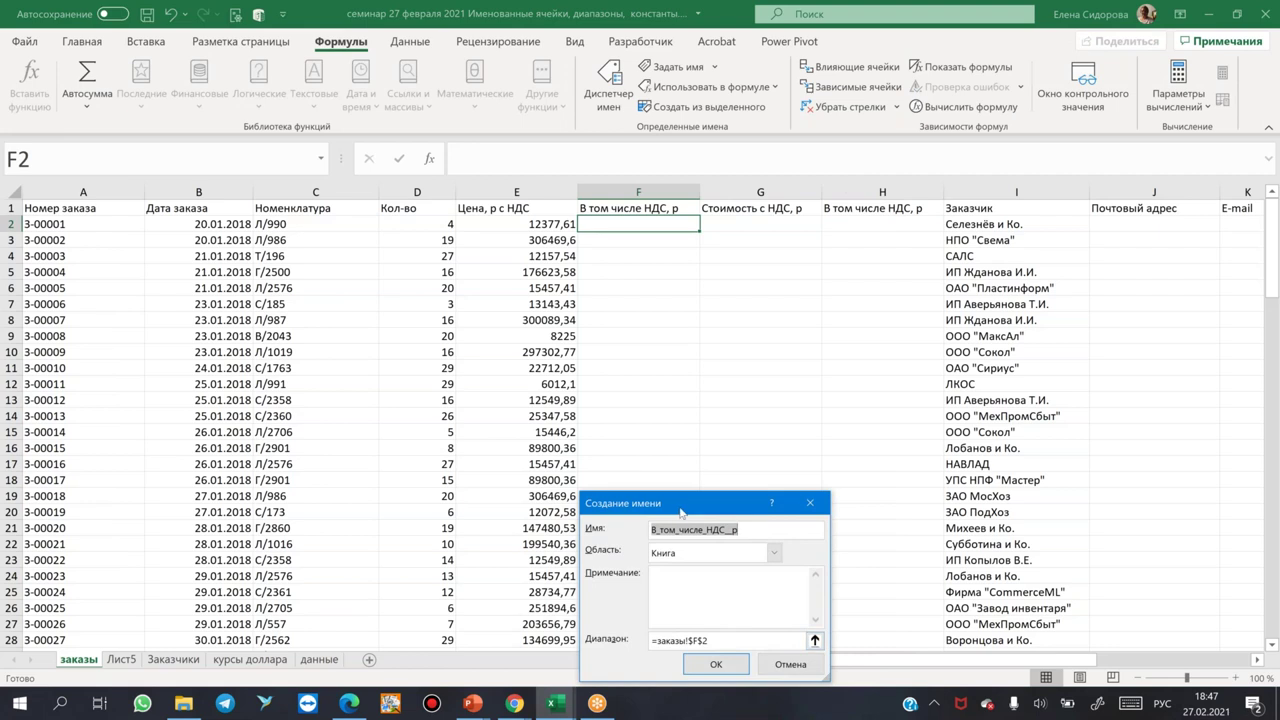
left_click_drag(680, 504, 704, 256)
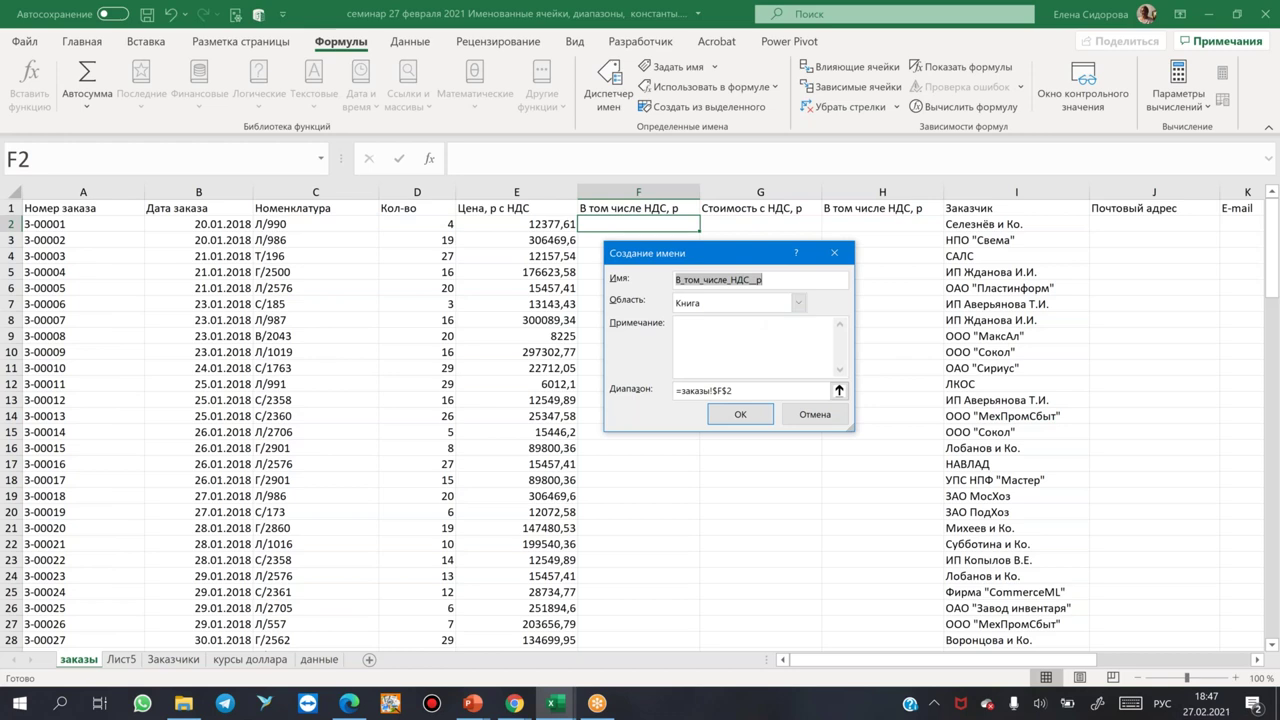
type("НДС")
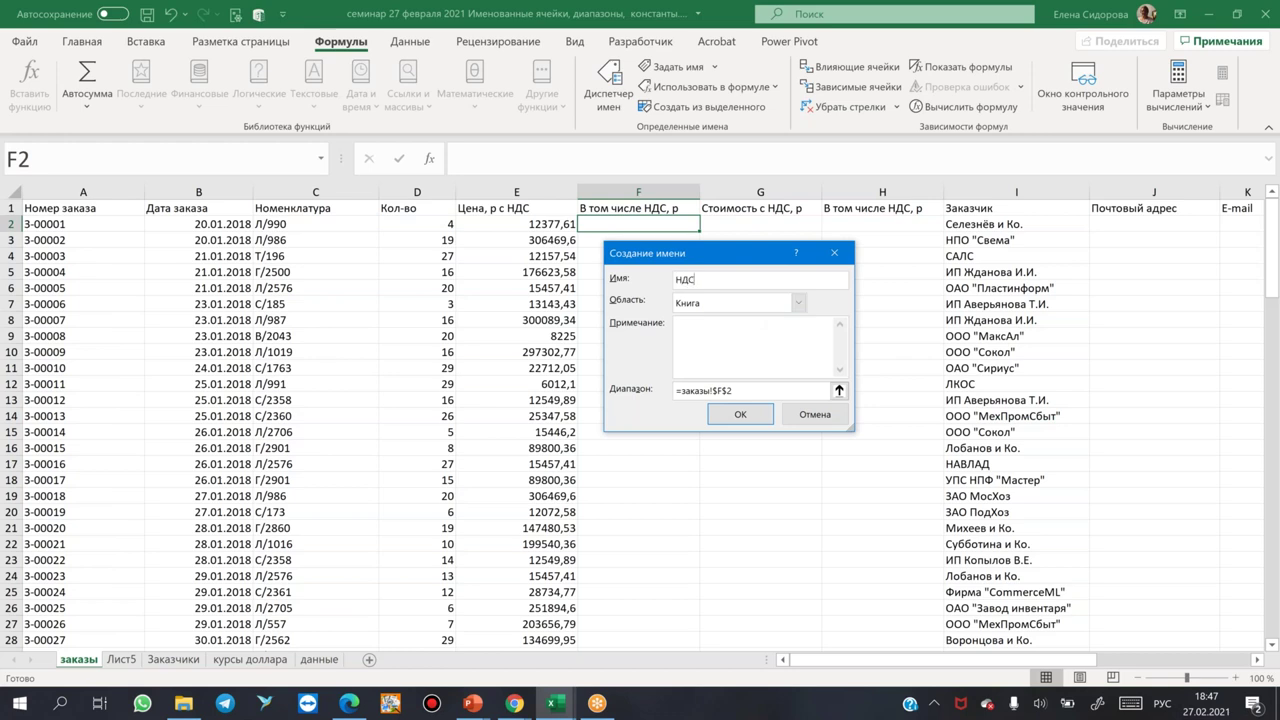
left_click(798, 303)
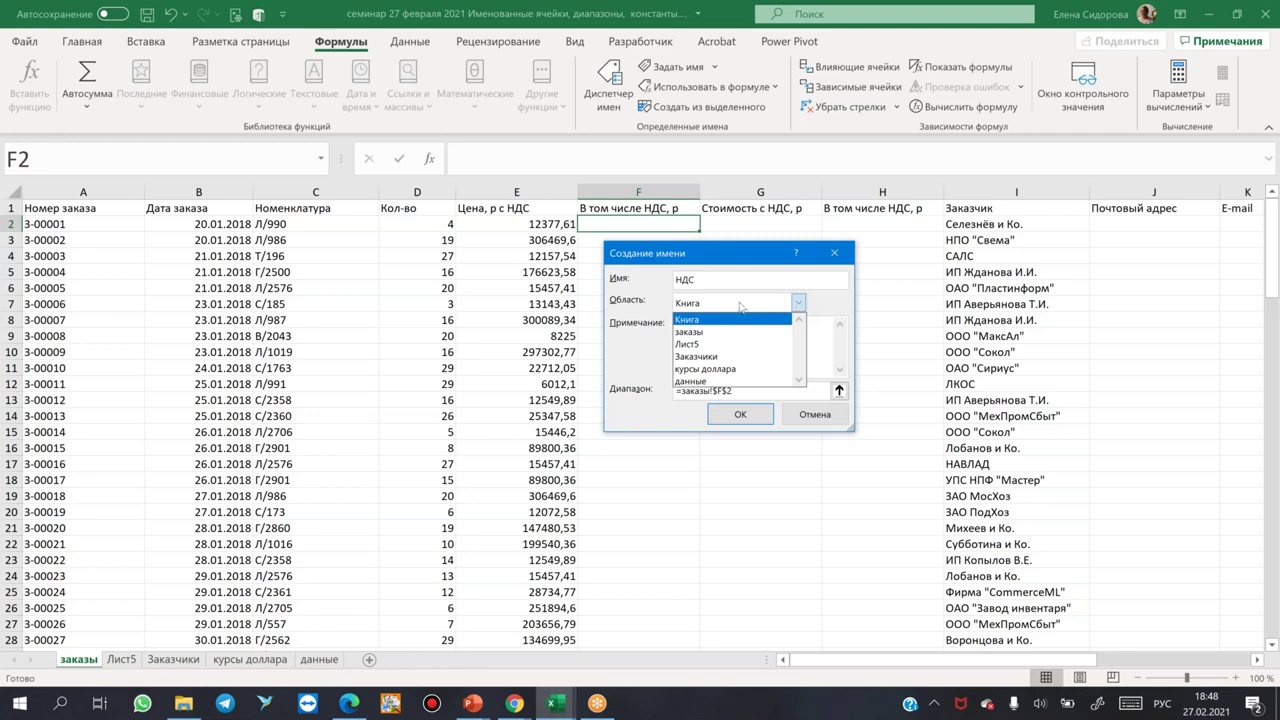
left_click(743, 306)
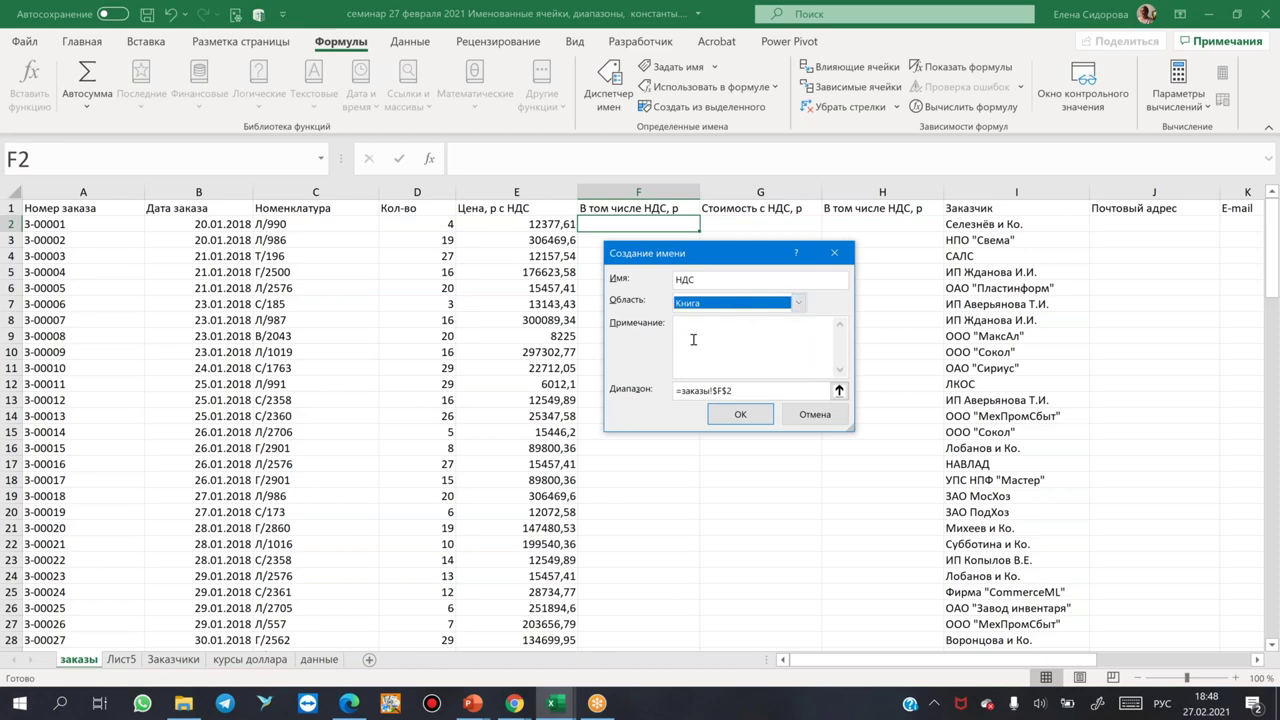
- Make the name НДС refer to the constant =18/118 instead of a cell and create it
left_click(697, 327)
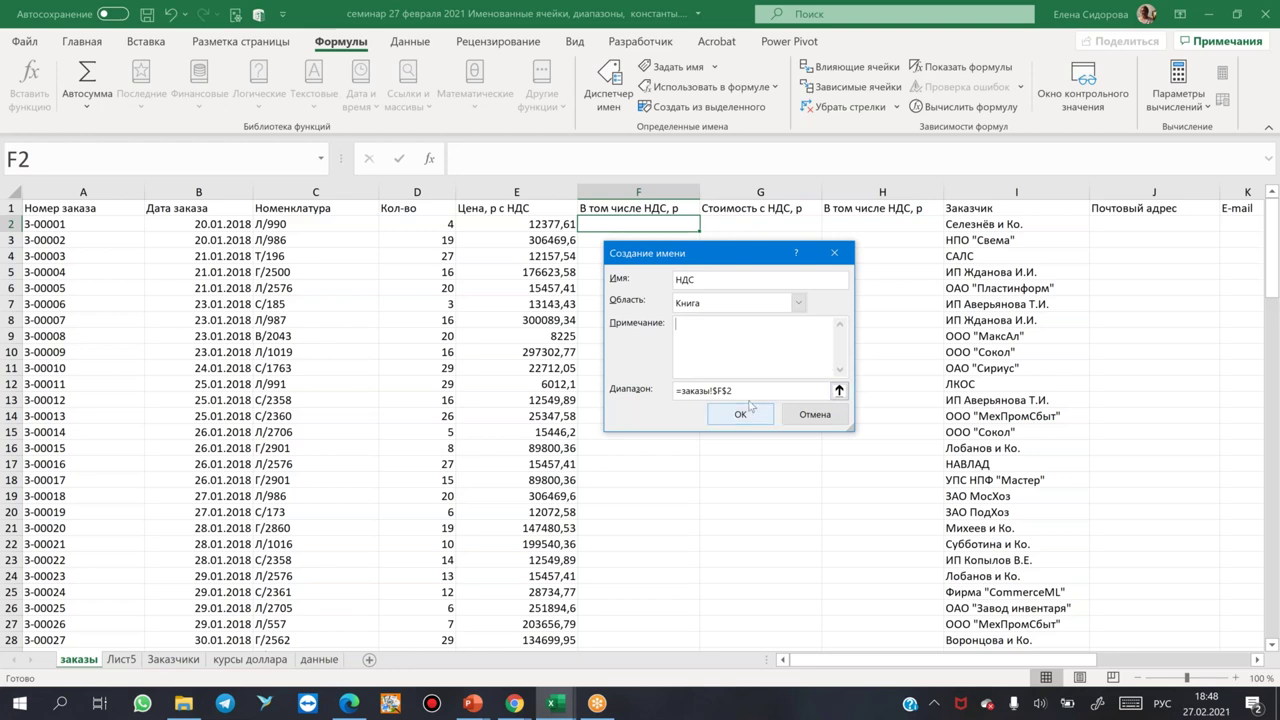
key("Tab")
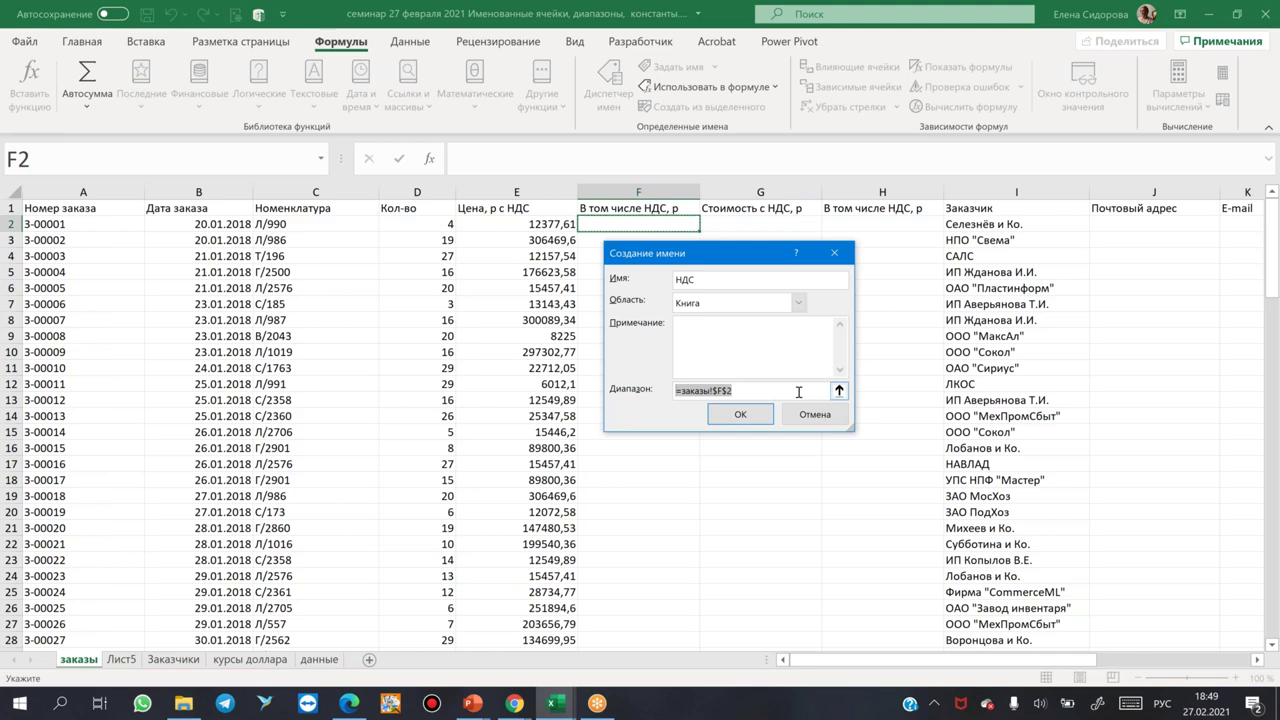
type("=")
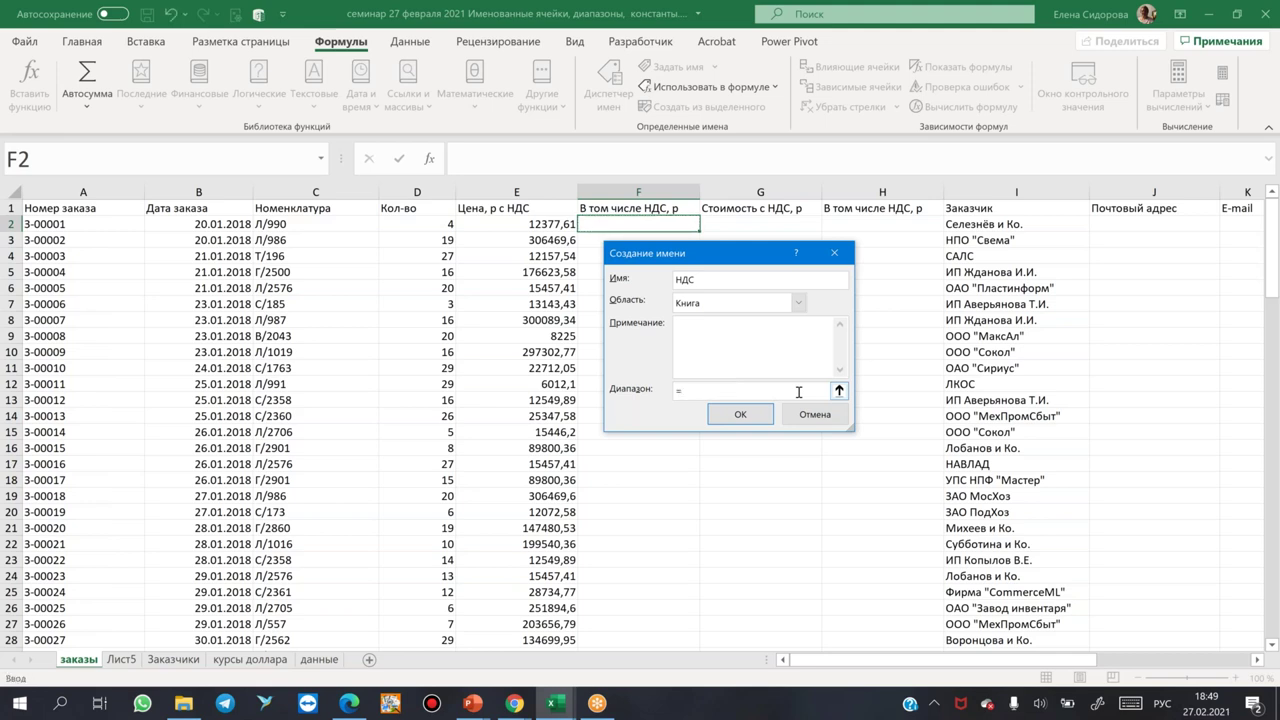
type("18/118")
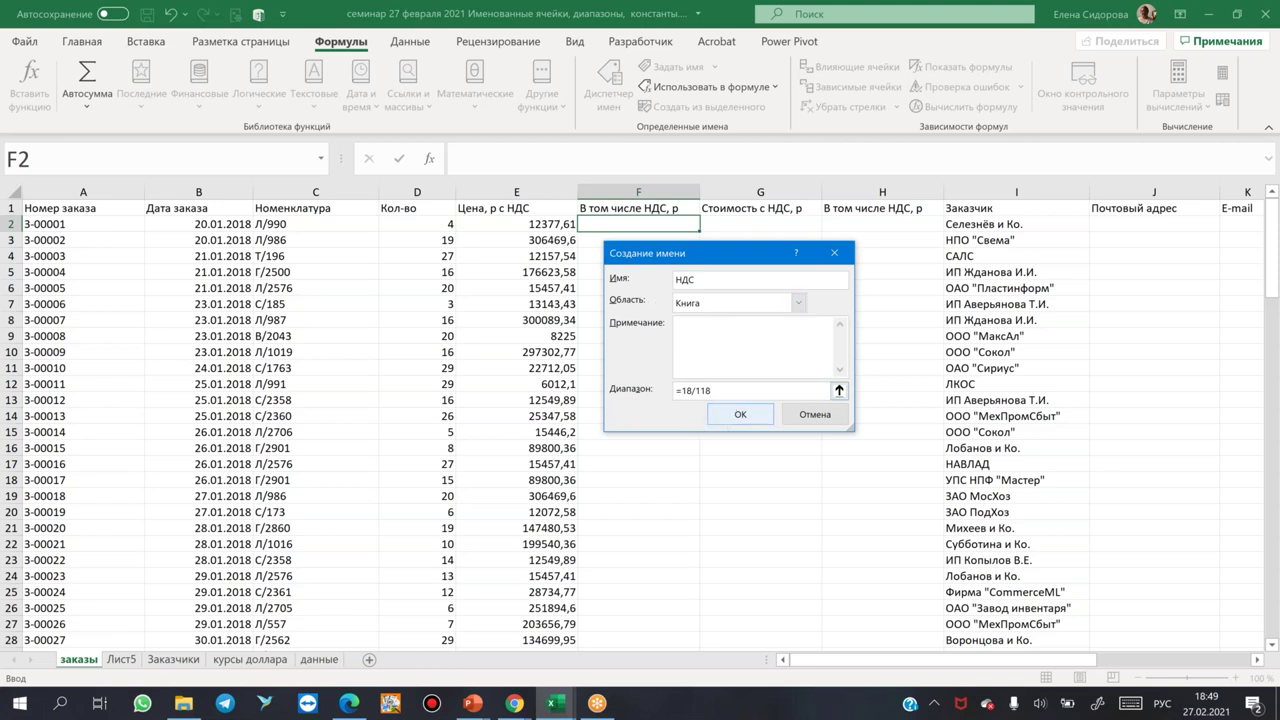
left_click(736, 419)
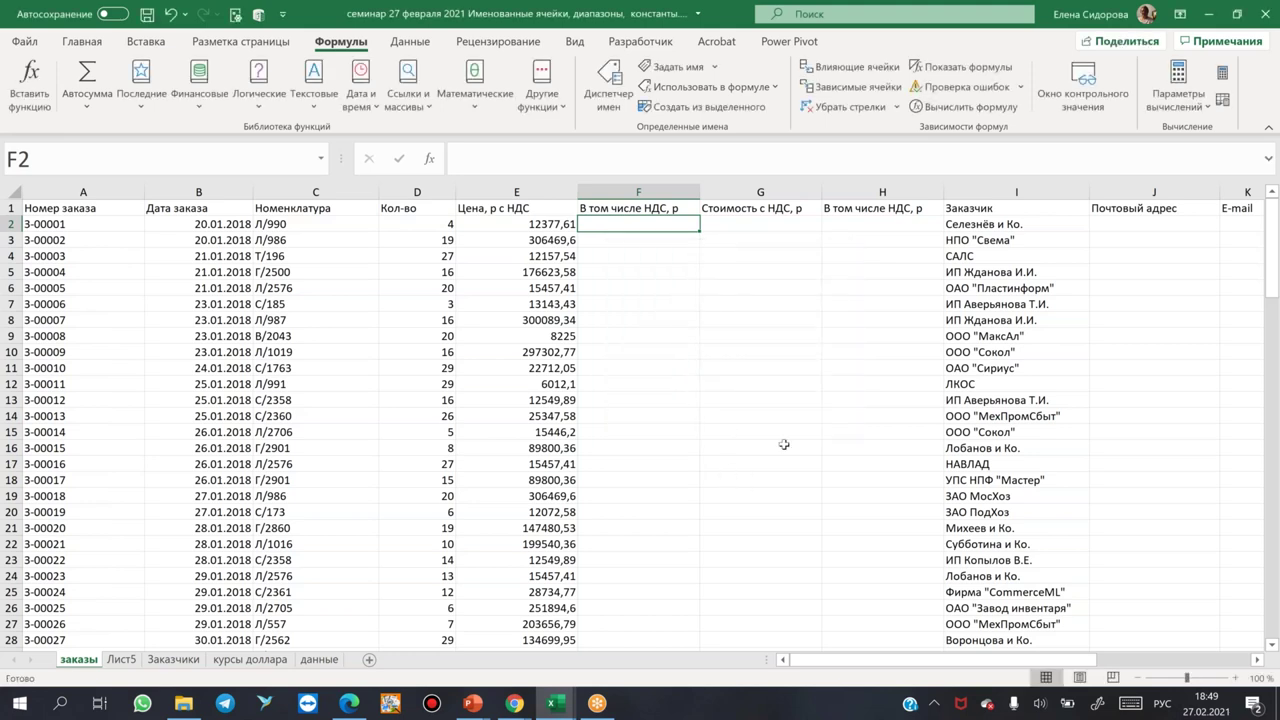
- Calculate the VAT included in the first order's price by entering =E2*НДС in cell F2
left_click(480, 221)
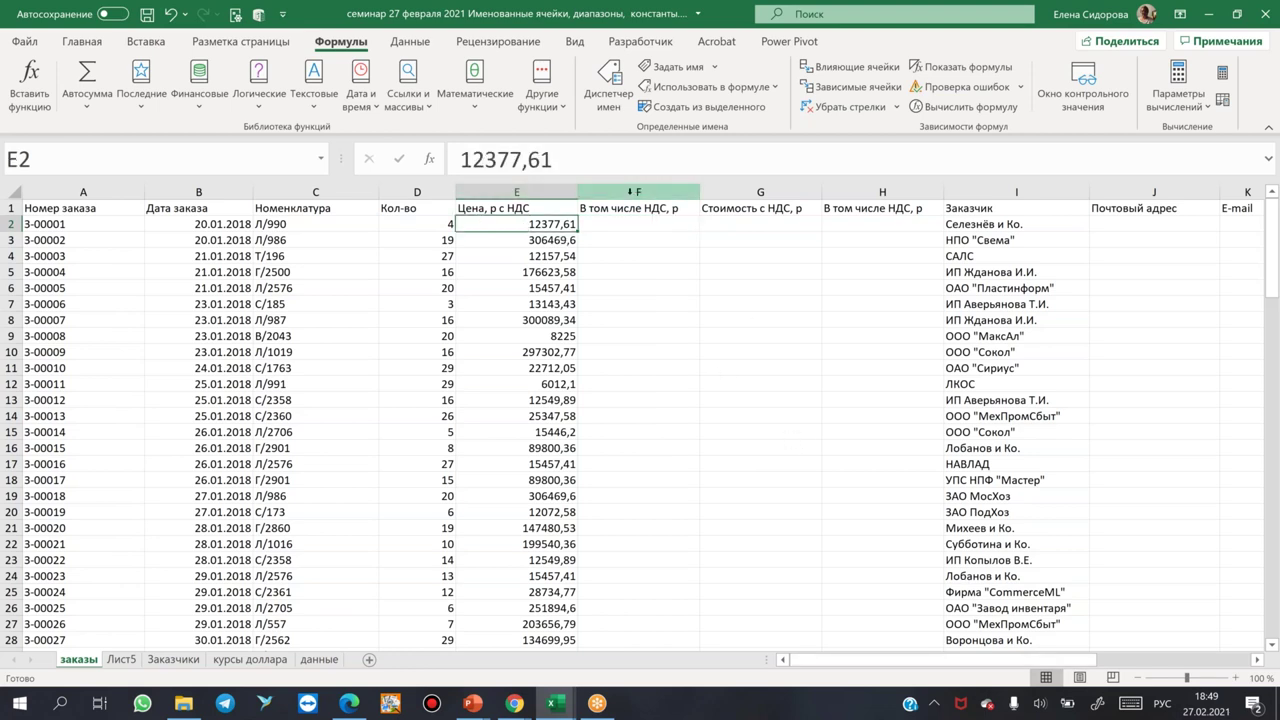
left_click(636, 225)
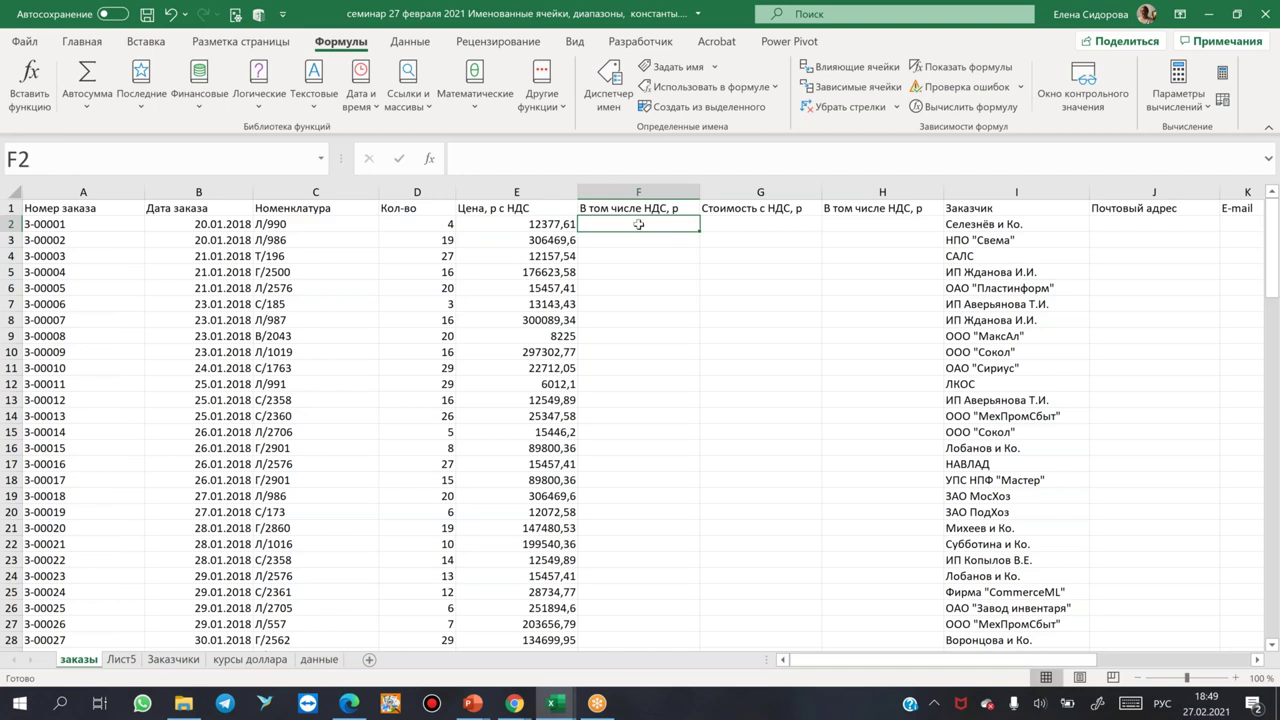
type("=")
key("Left")
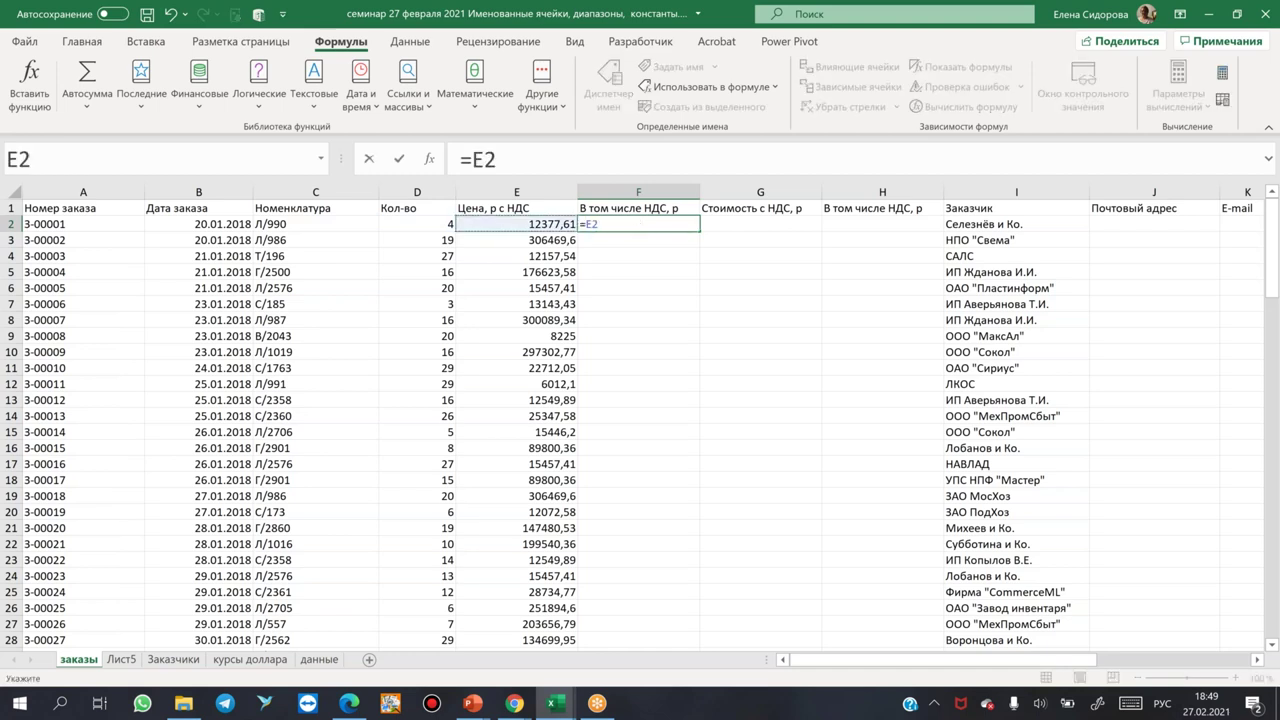
type("*")
type("H")
type("ДС")
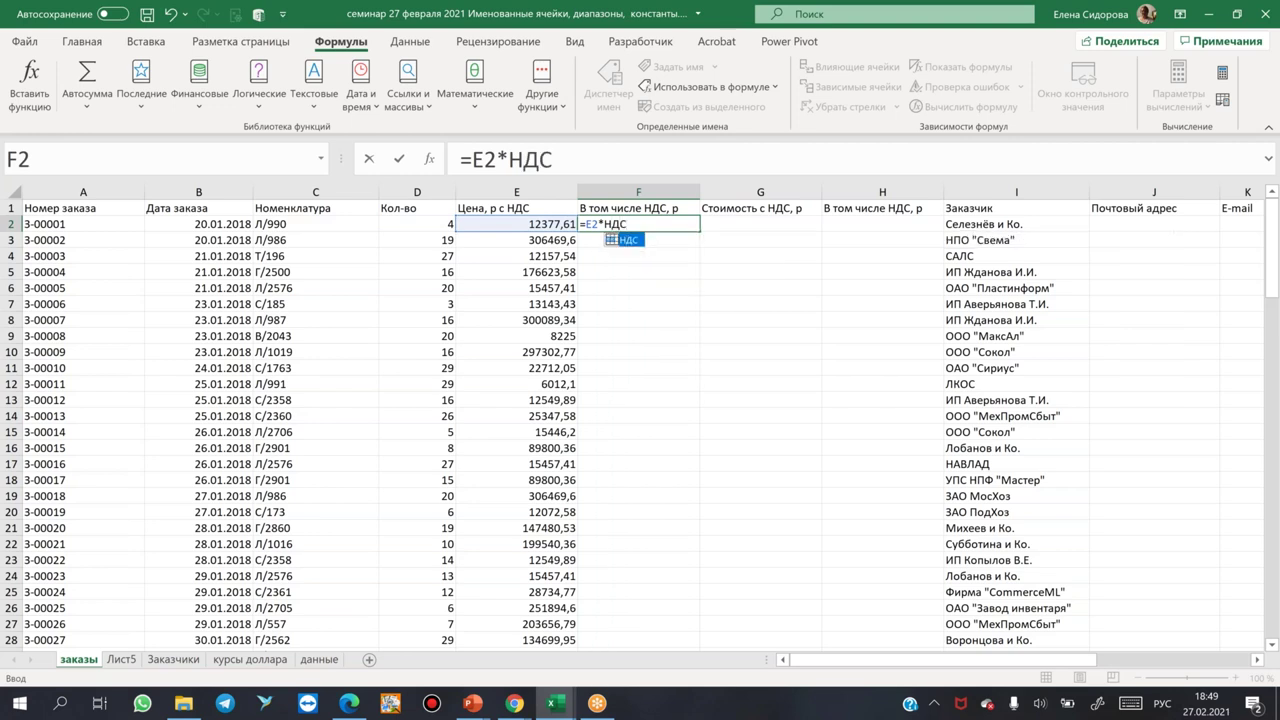
key("Return")
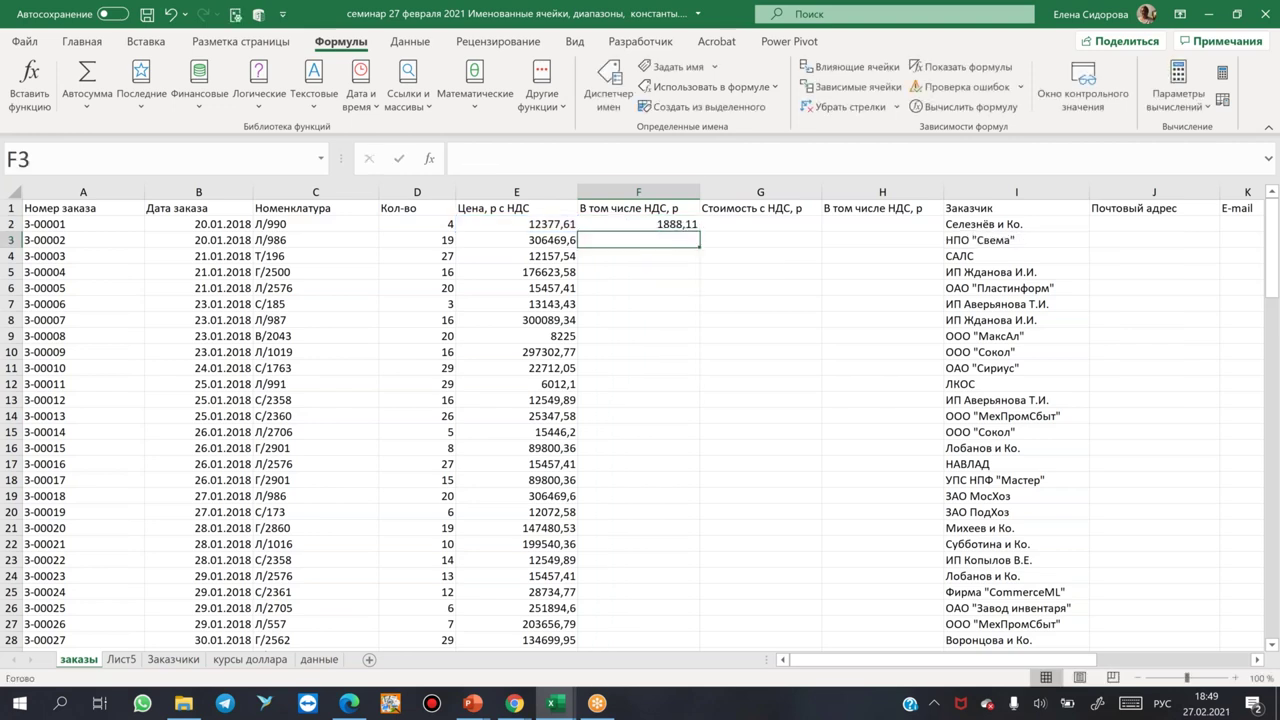
- Fill the VAT formula from cell F2 down the column for all orders and check the first row's formula
left_click(668, 224)
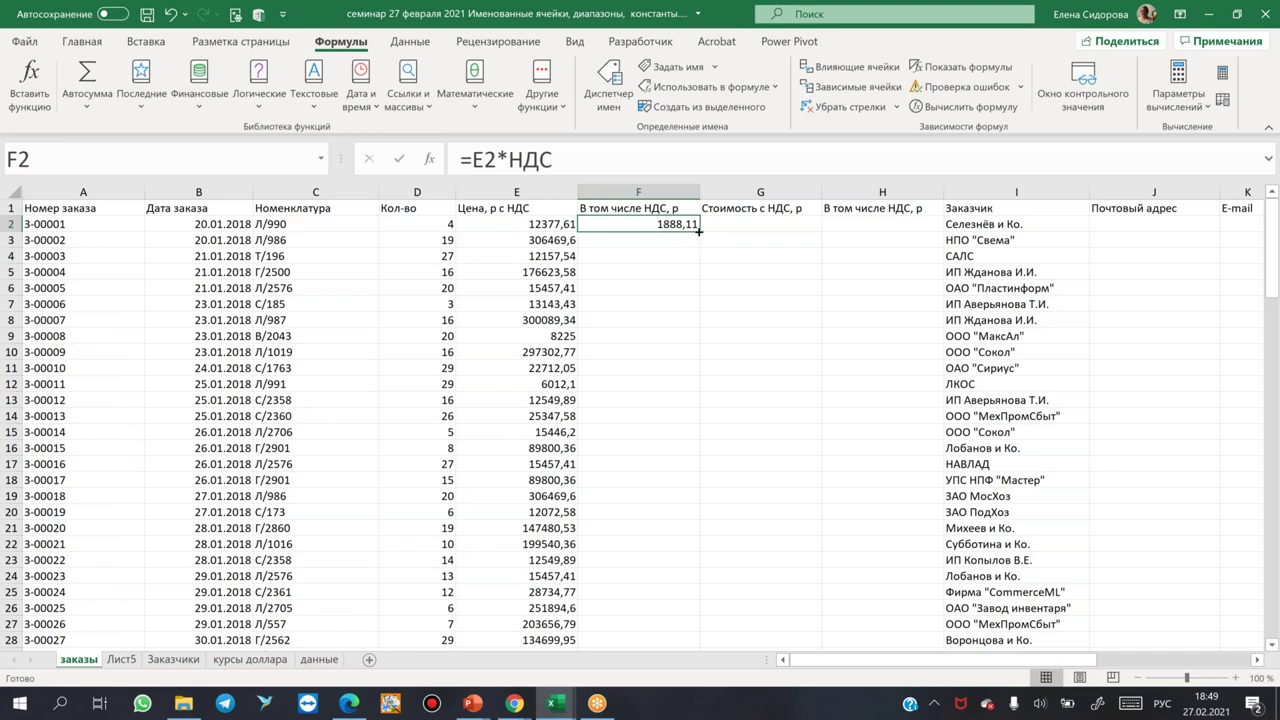
double_click(704, 231)
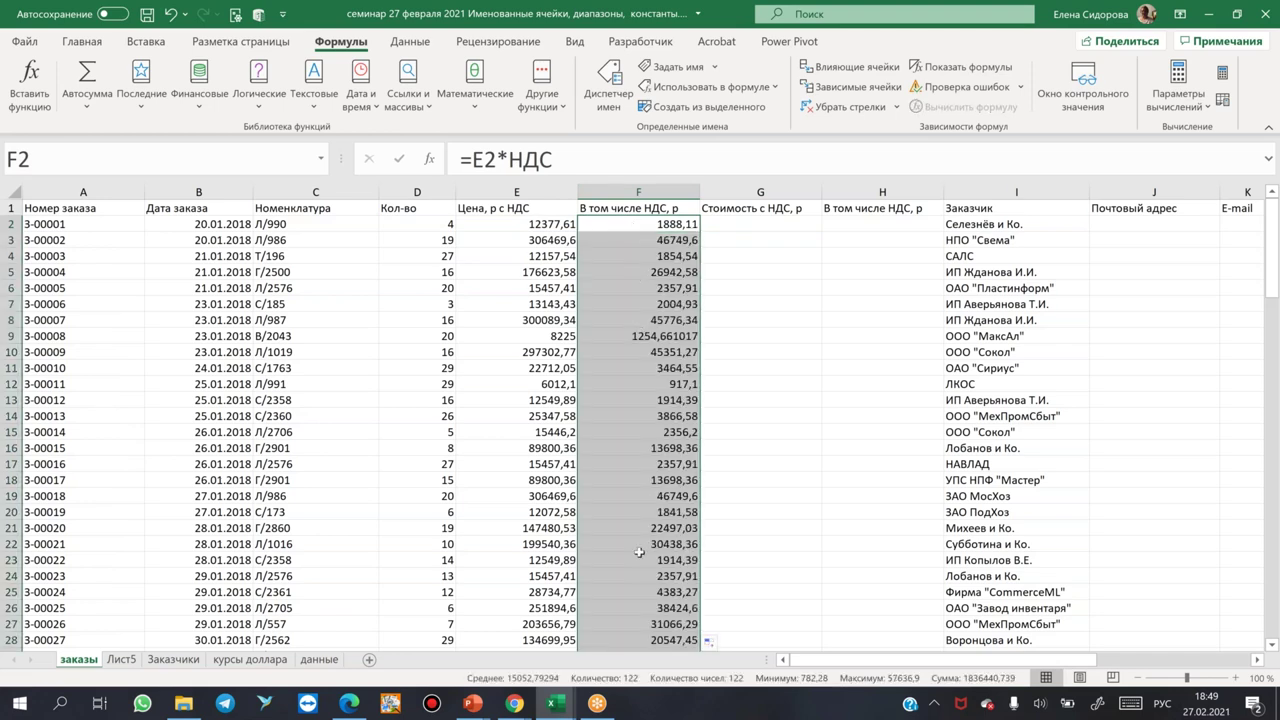
left_click(484, 226)
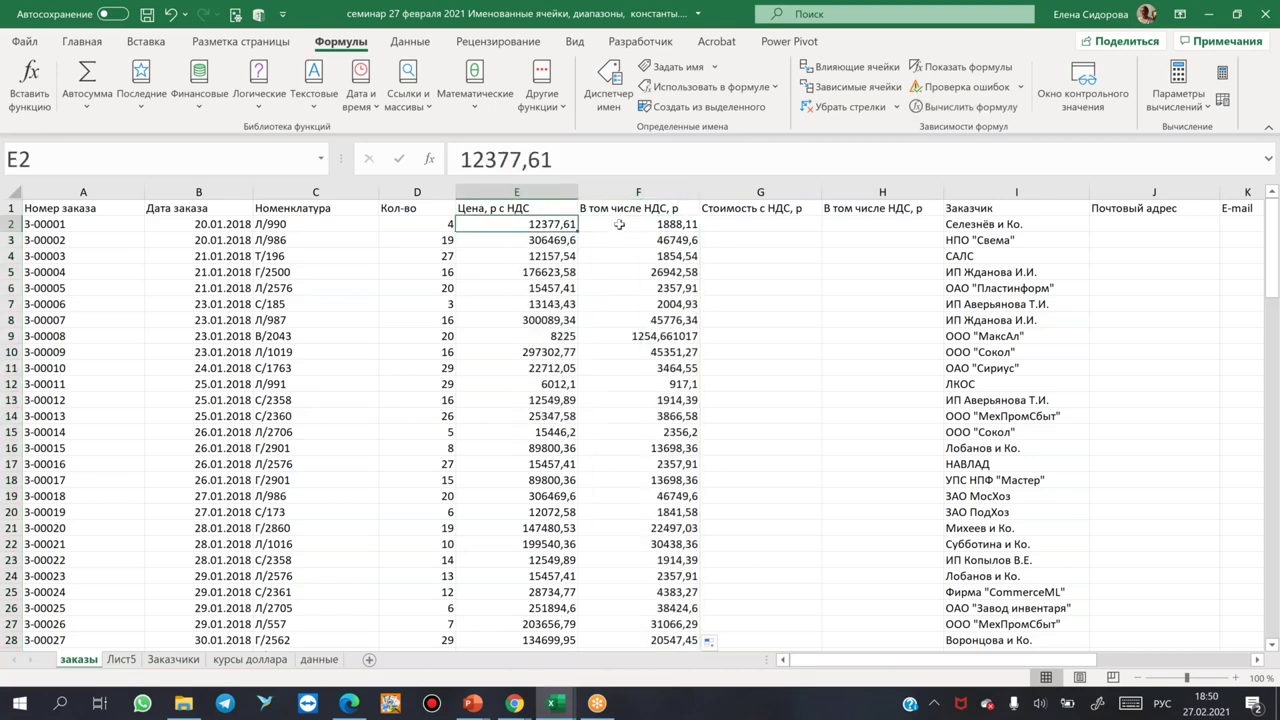
left_click(612, 226)
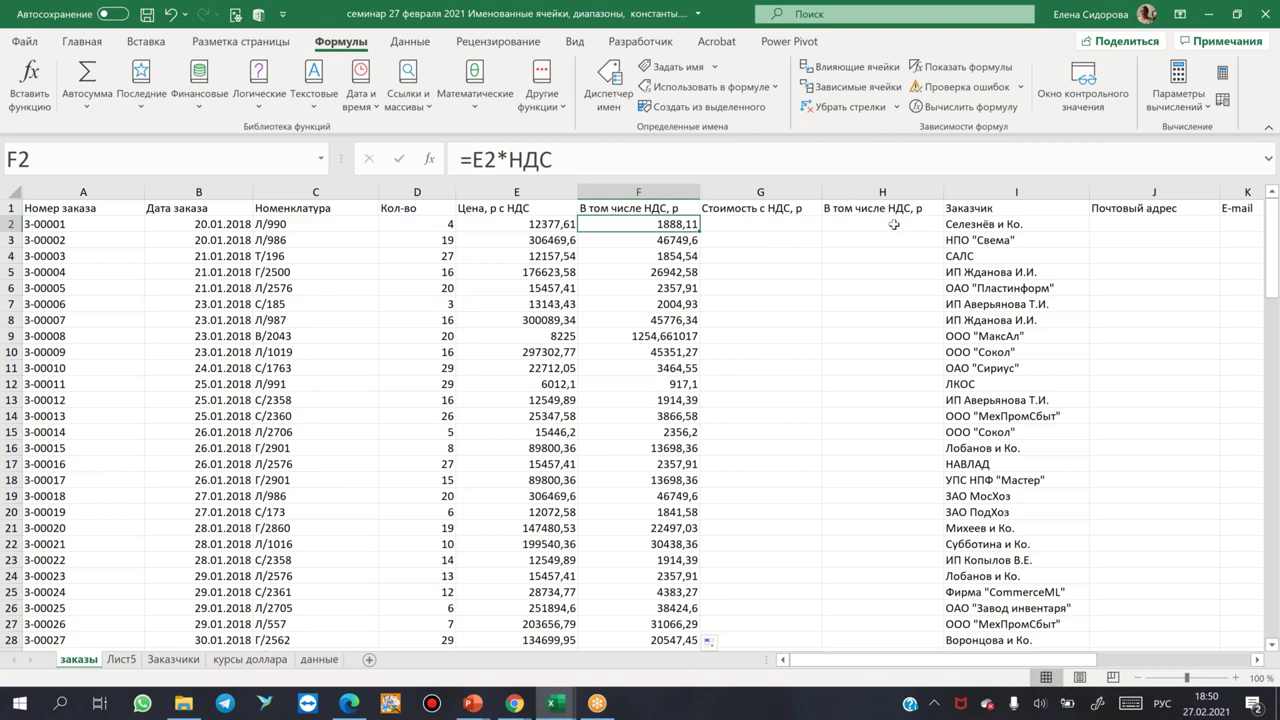
left_click(743, 224)
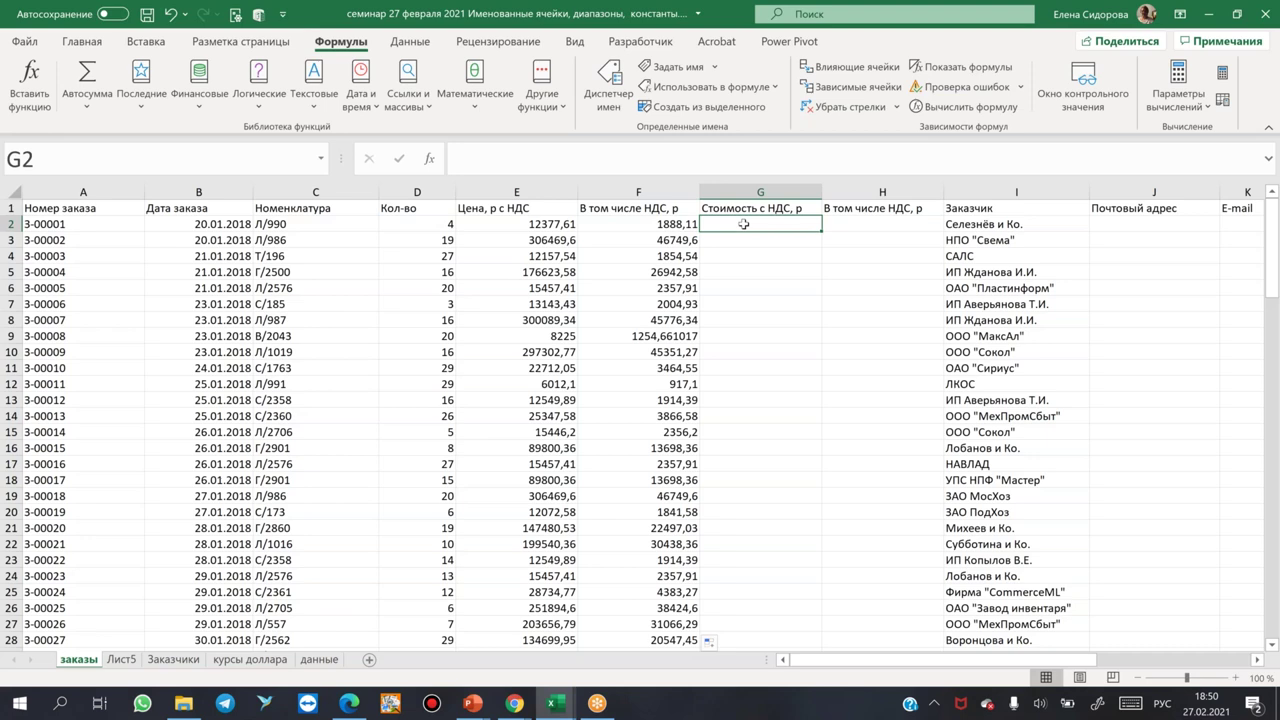
type("=")
left_click(398, 225)
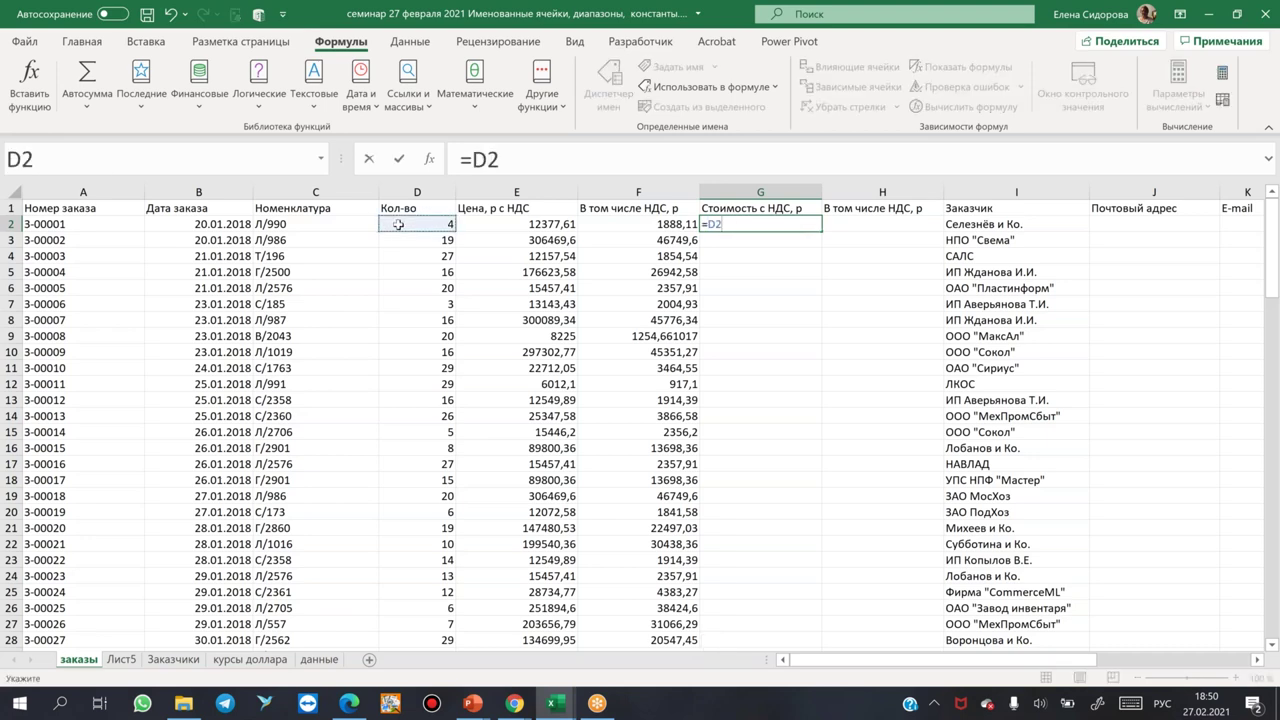
key("ctrl+Return")
left_click(505, 225)
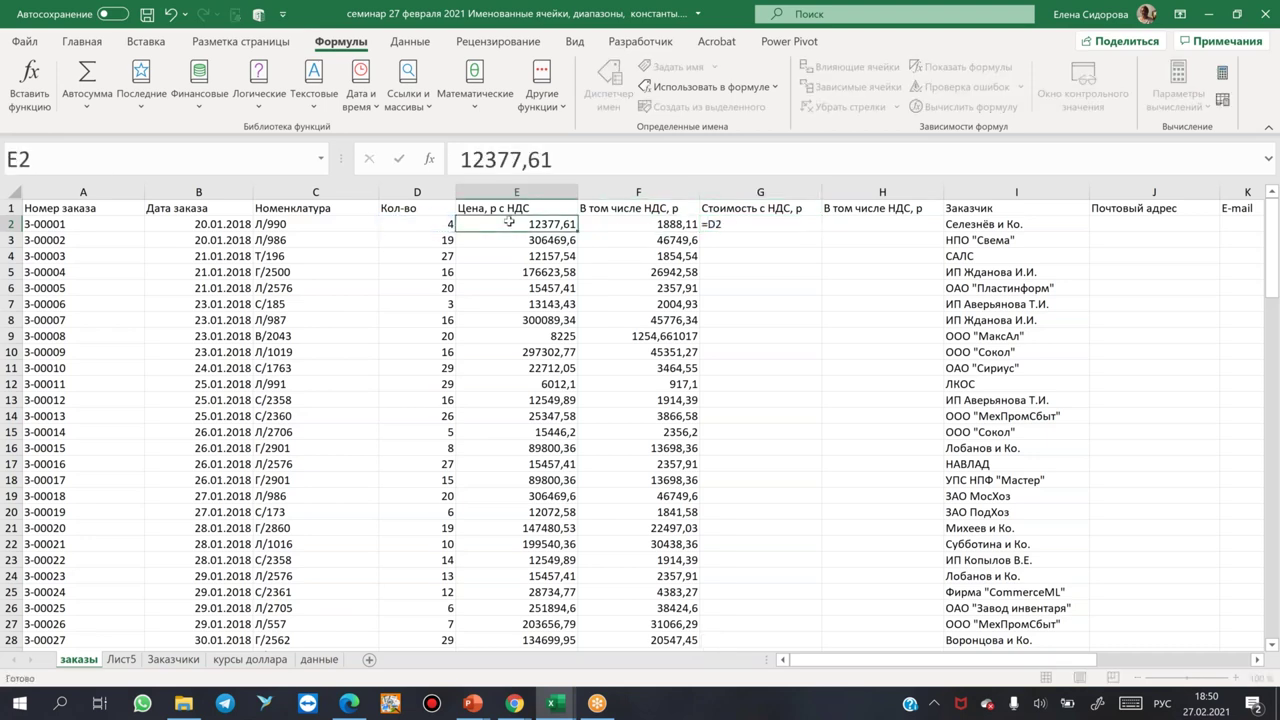
- Calculate the cost with VAT by entering =D2*E2 in cell G2 and fill the formula down for all orders
left_click(776, 224)
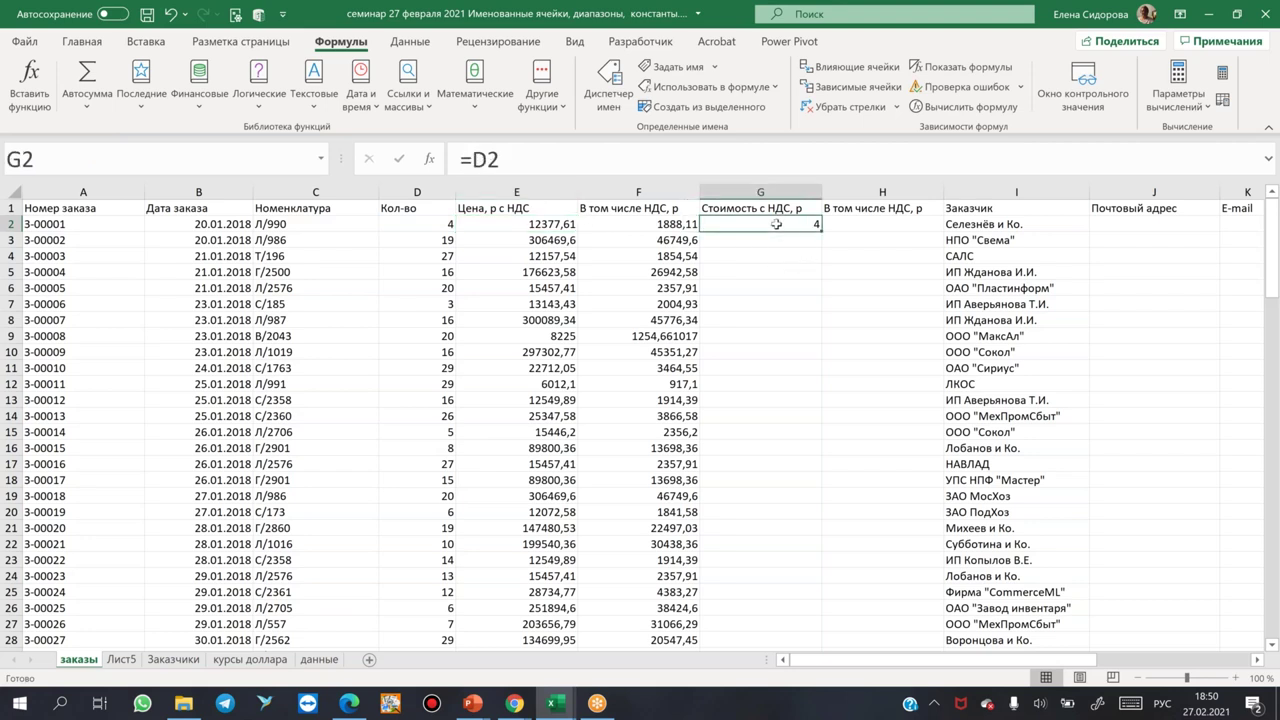
key("F2")
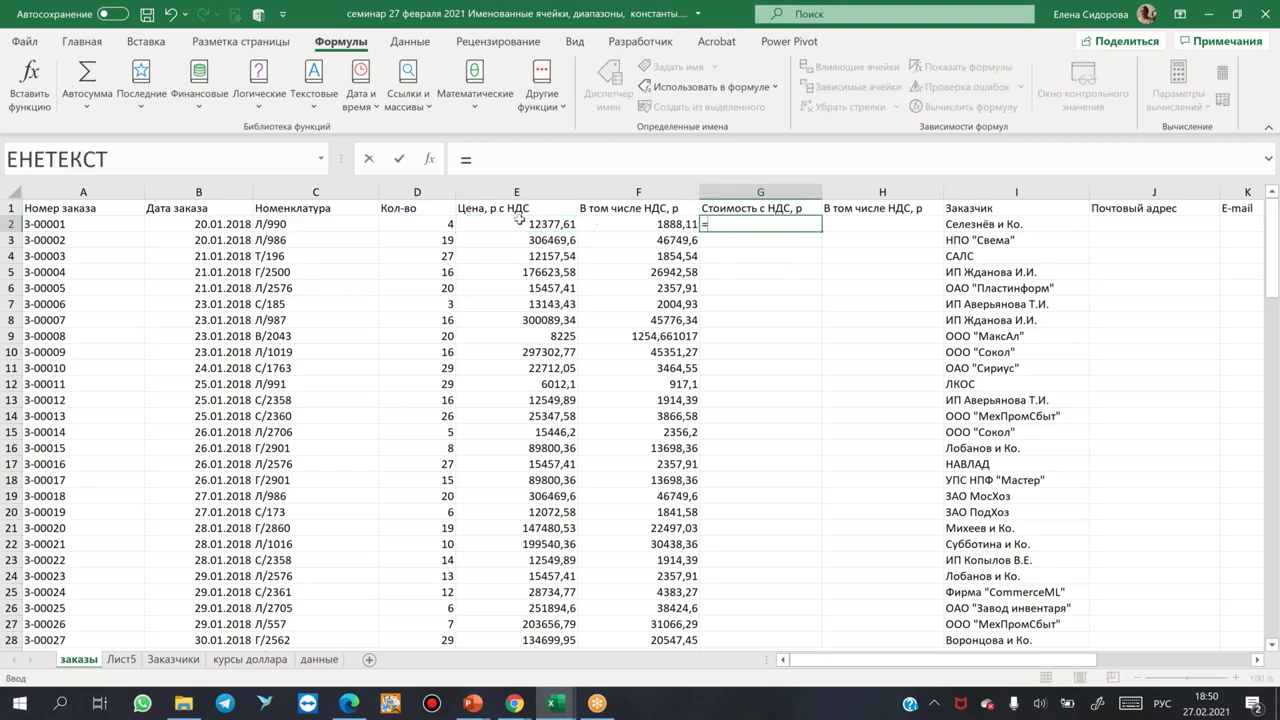
left_click(414, 228)
type("*")
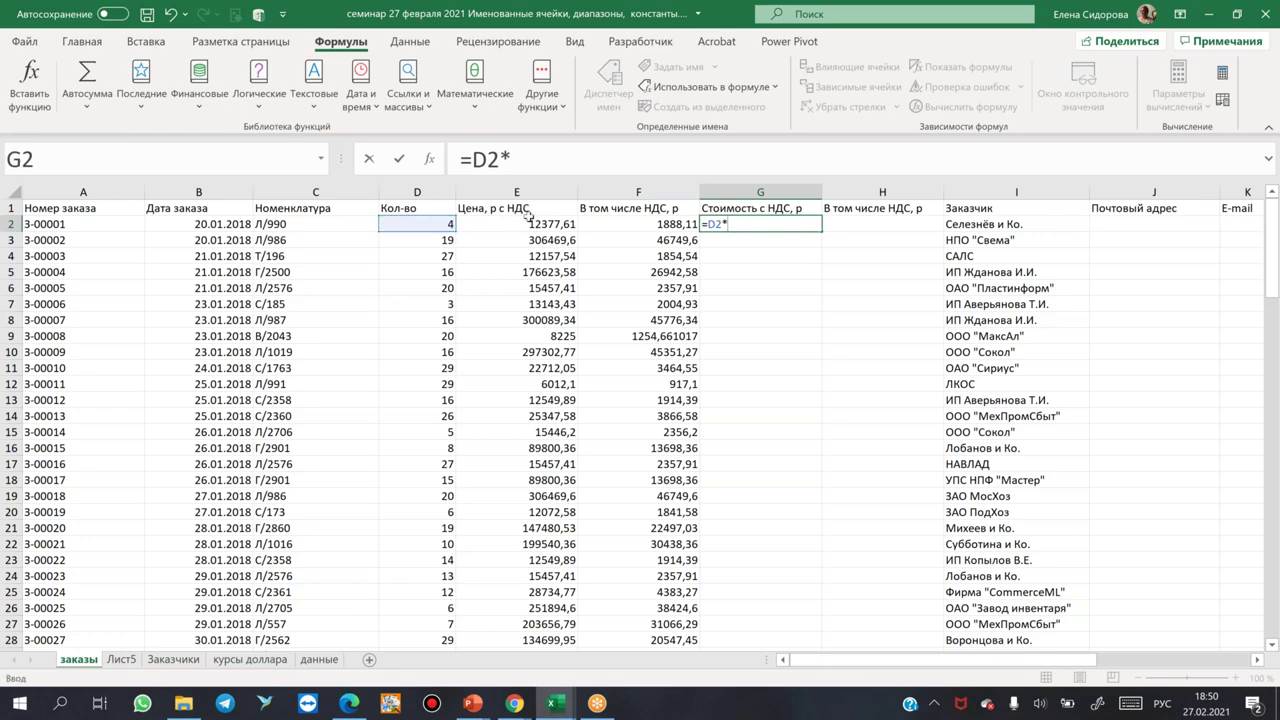
left_click(518, 224)
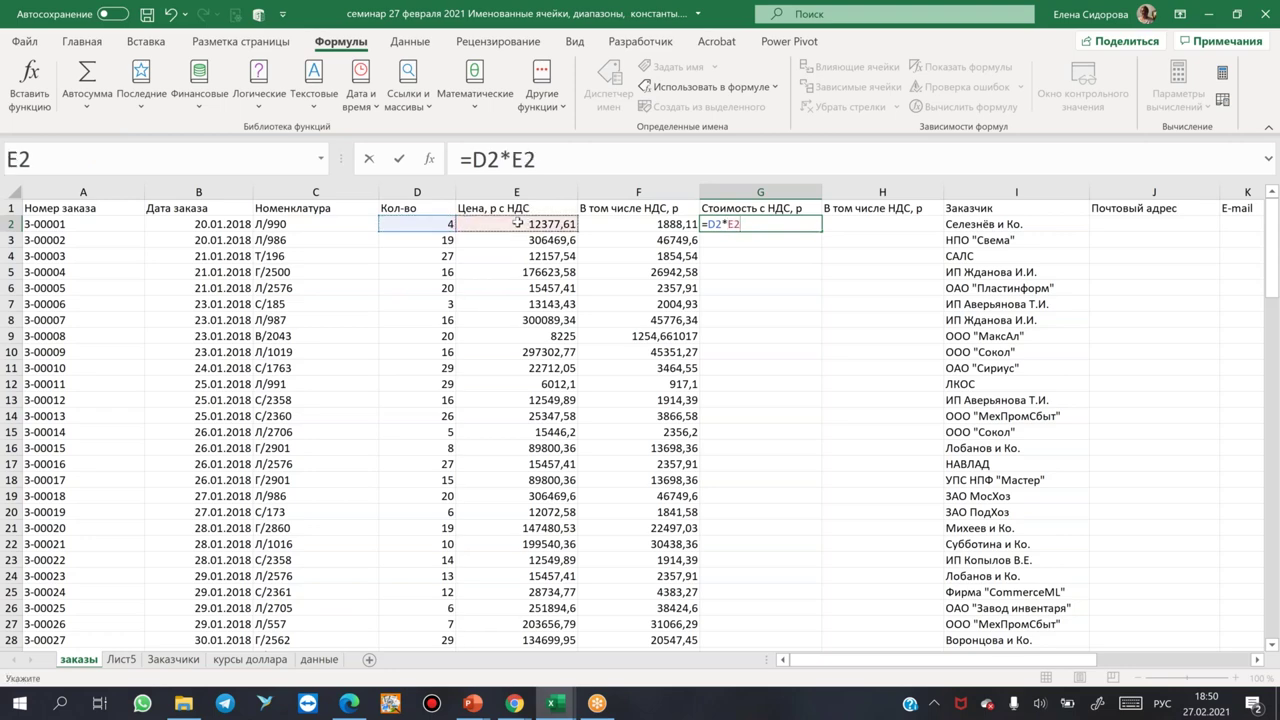
key("ctrl+Return")
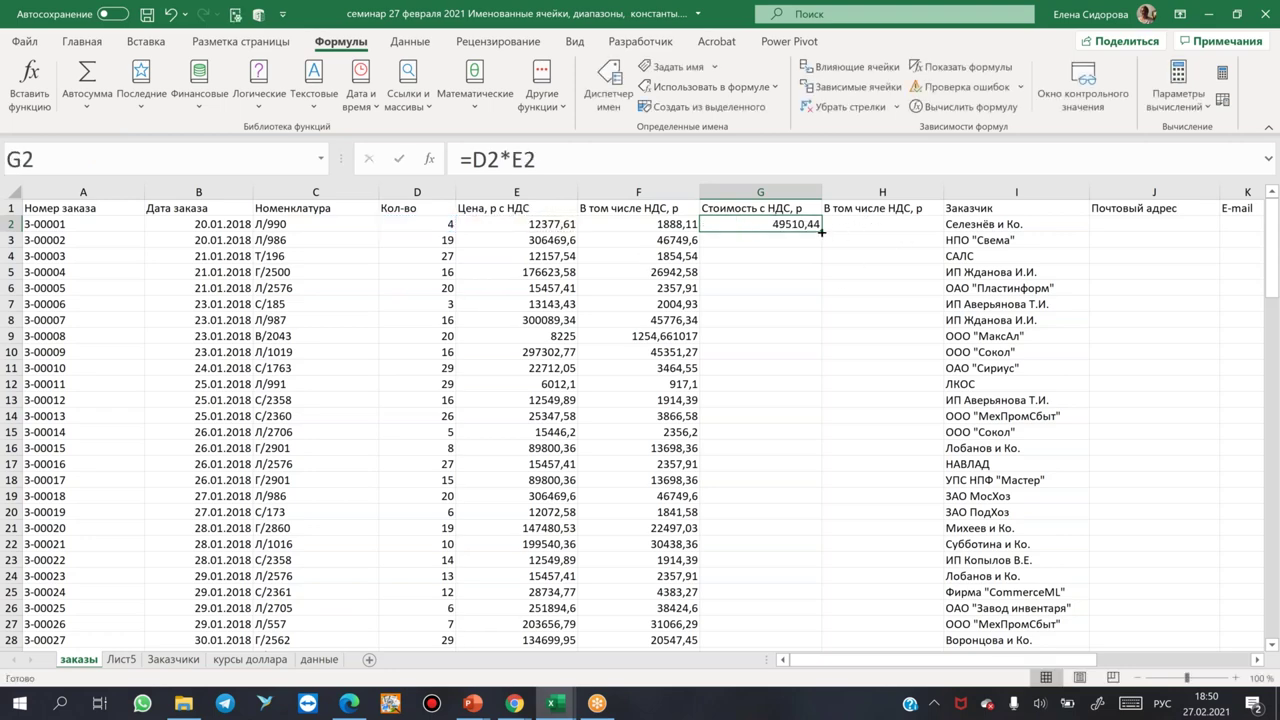
double_click(821, 232)
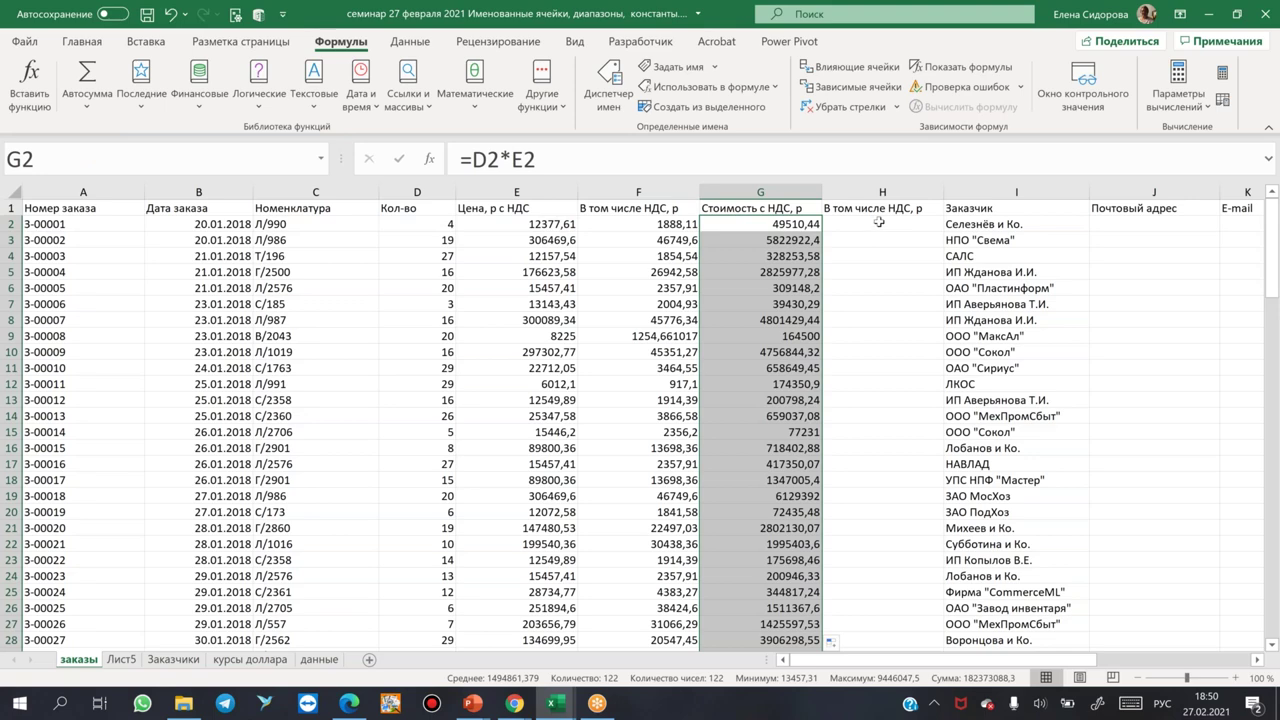
mouse_move(388, 212)
left_mouse_down()
mouse_move(466, 224)
mouse_move(466, 236)
left_mouse_up()
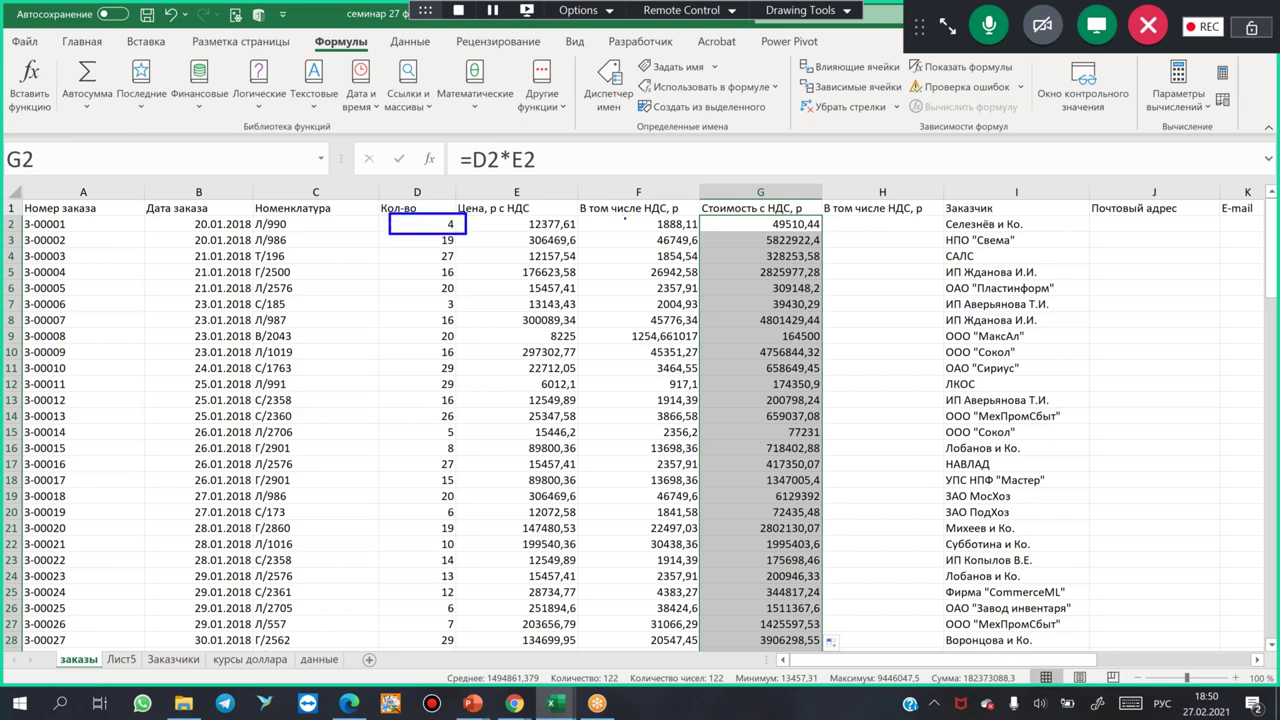
mouse_move(626, 212)
left_mouse_down()
mouse_move(704, 222)
mouse_move(704, 236)
left_mouse_up()
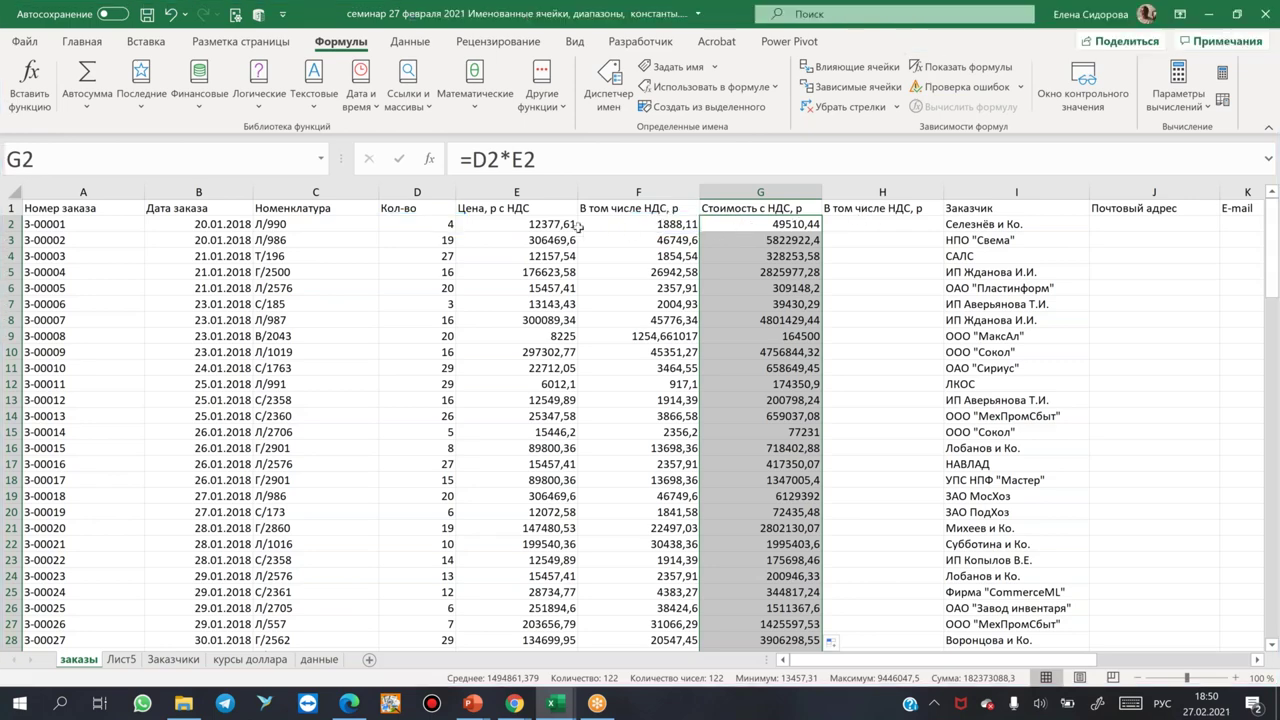
- Calculate the VAT included in the first order's cost by entering =G2*НДС in cell H2
left_click(859, 223)
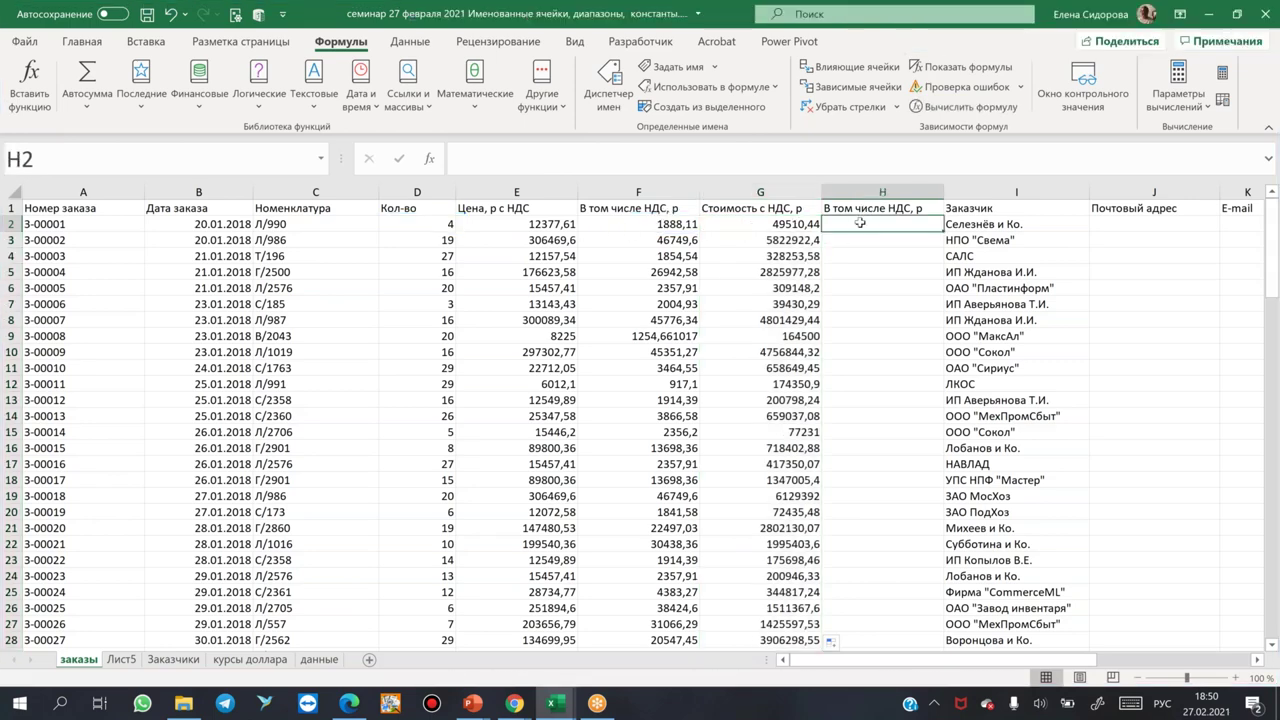
type("=")
left_click(765, 224)
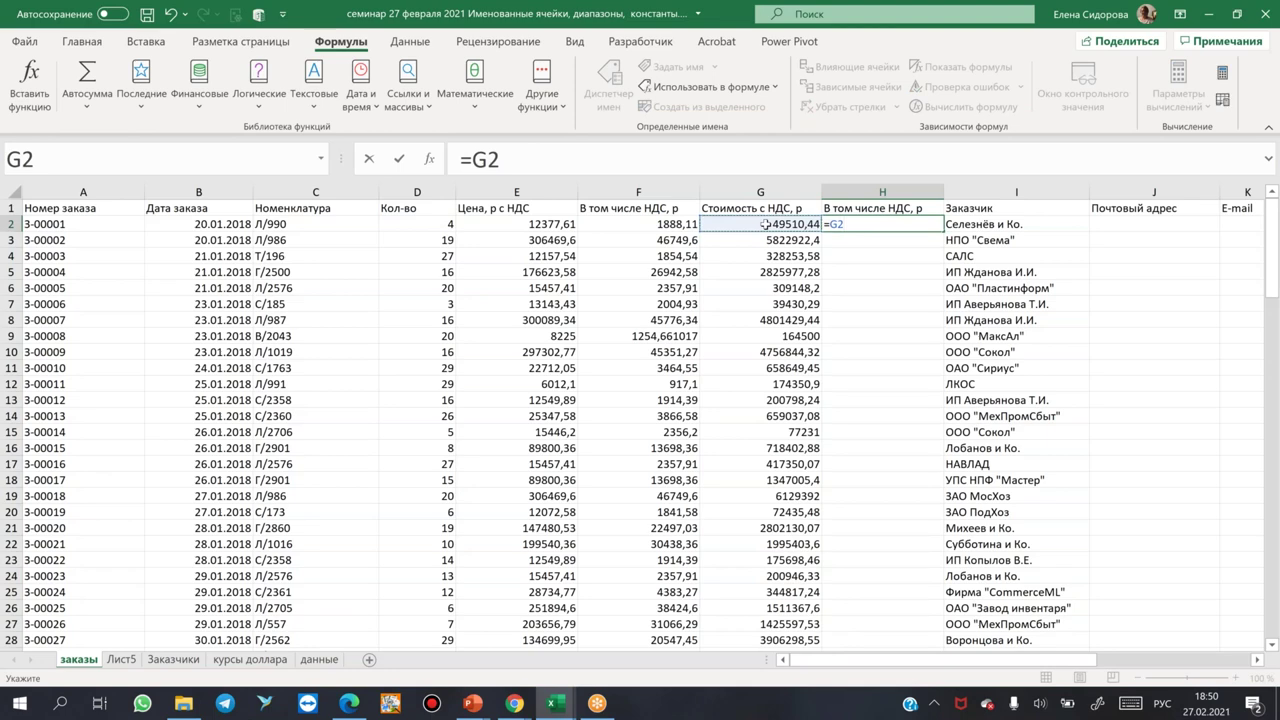
type("*н")
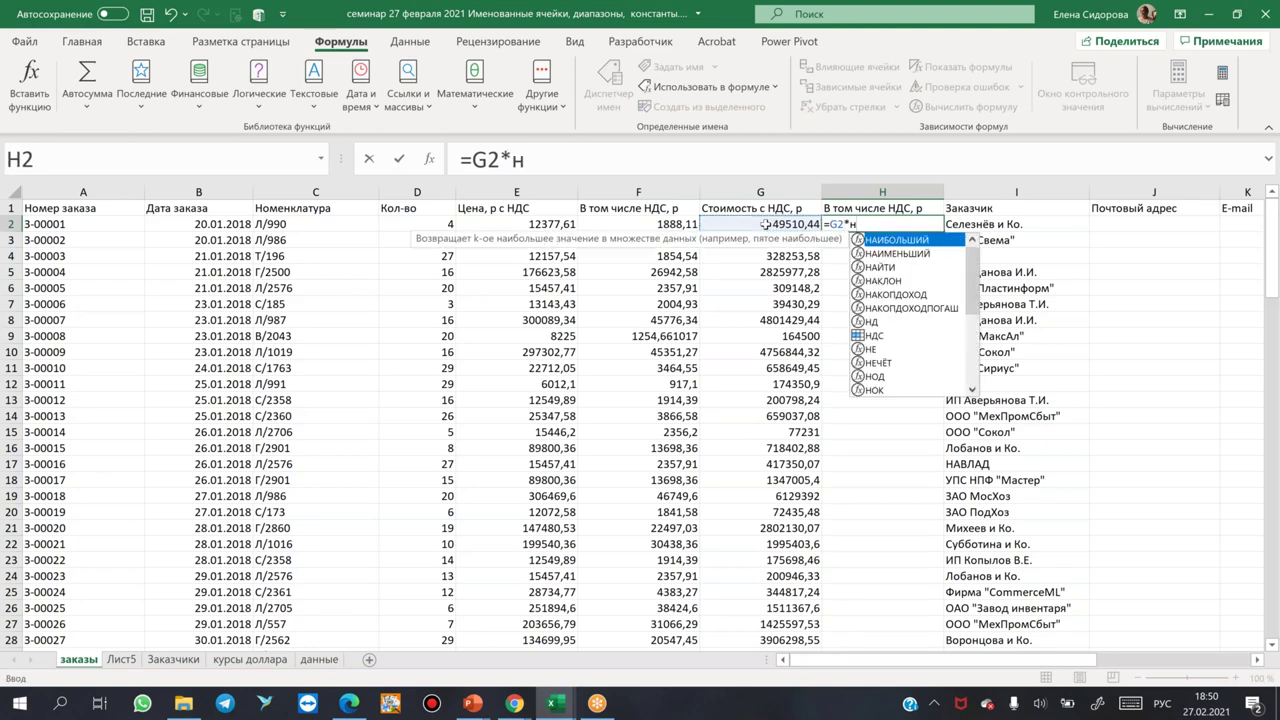
type("дс")
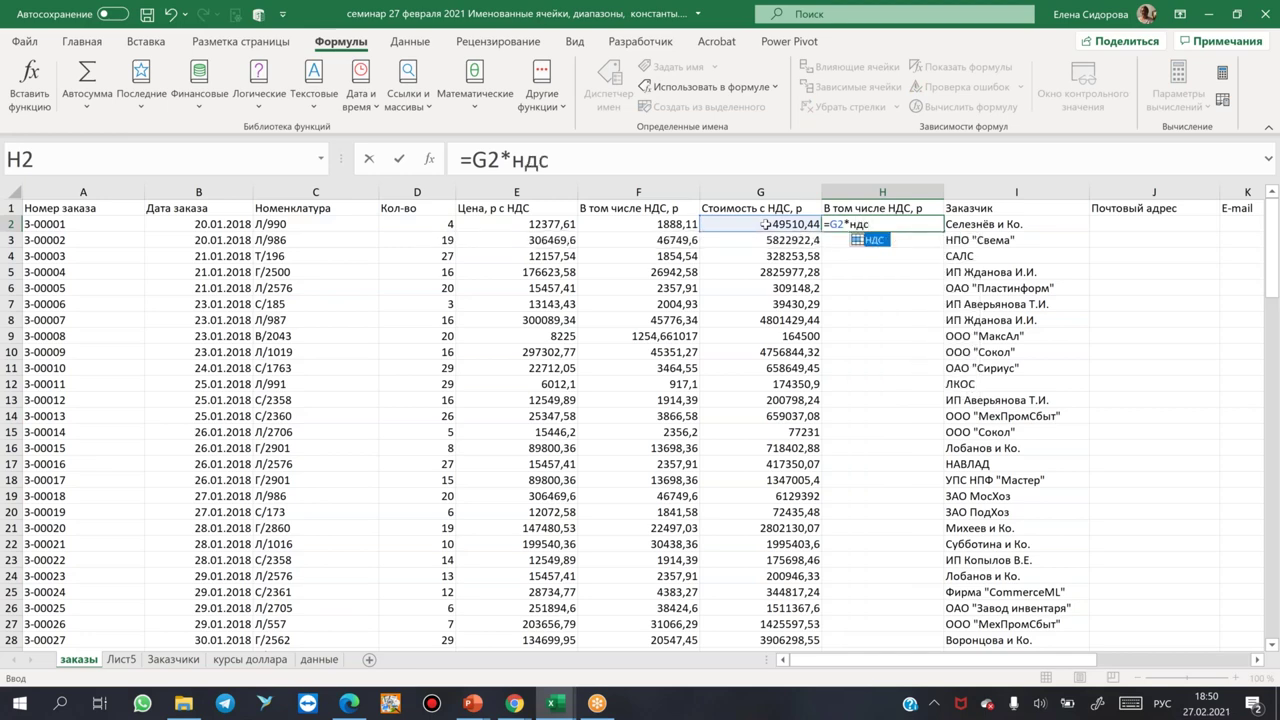
key("Tab")
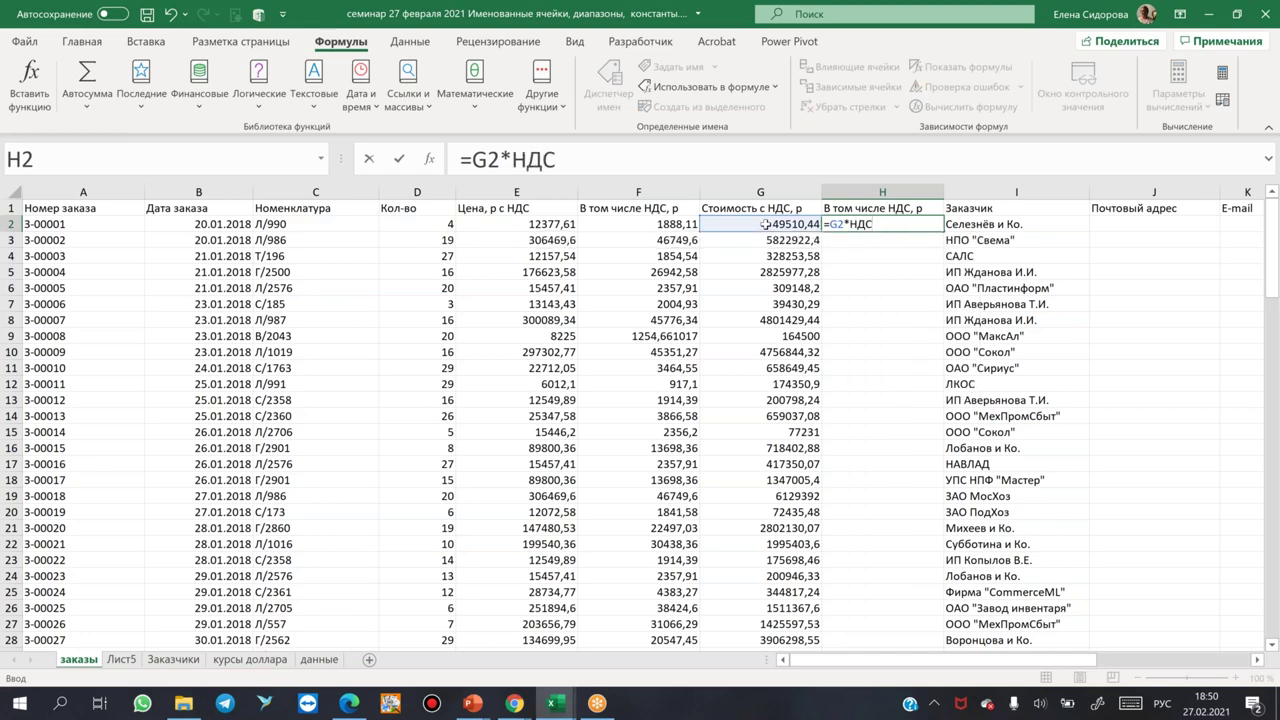
key("Return")
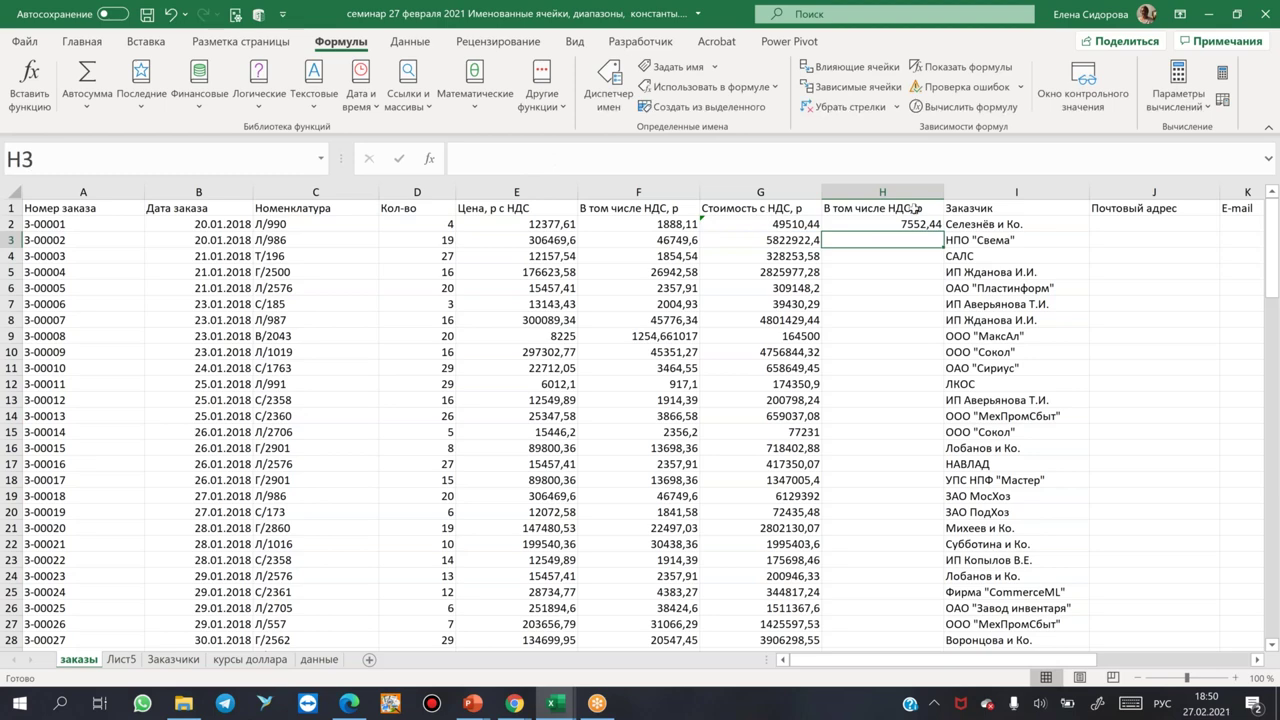
- Fill the VAT formula from cell H2 down the column for all orders and check the first row's formula
left_click(936, 228)
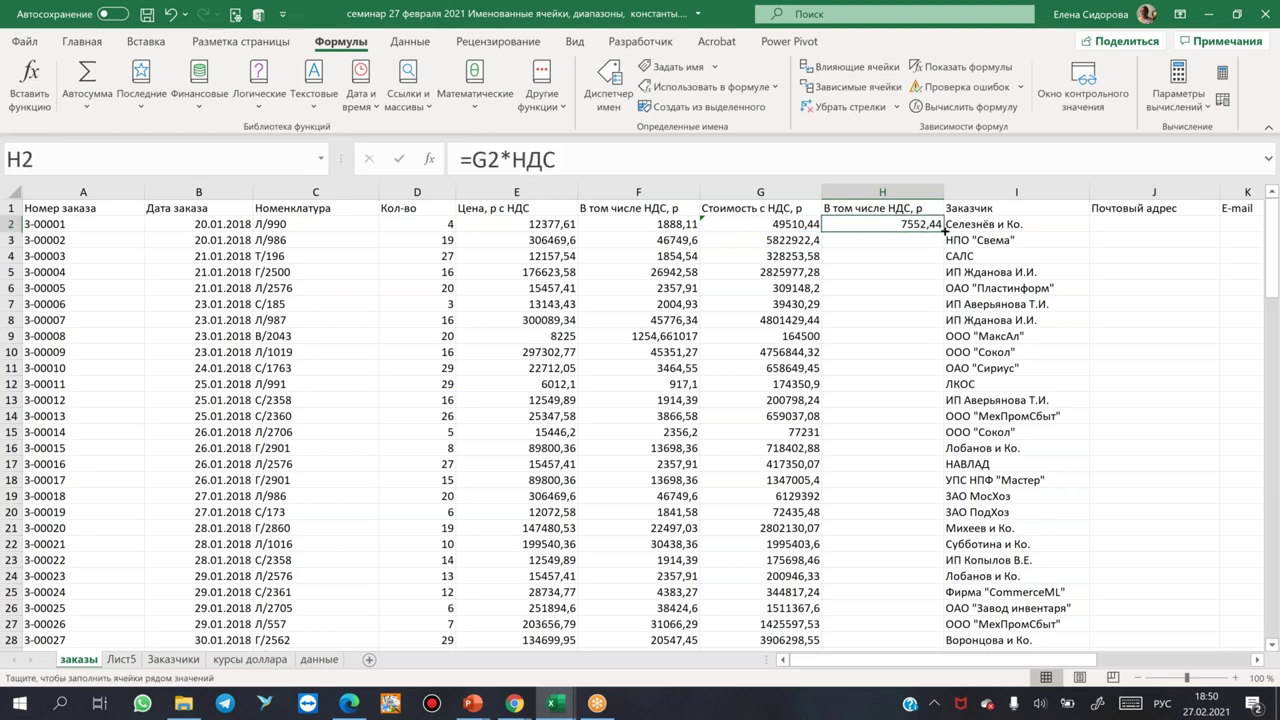
double_click(940, 231)
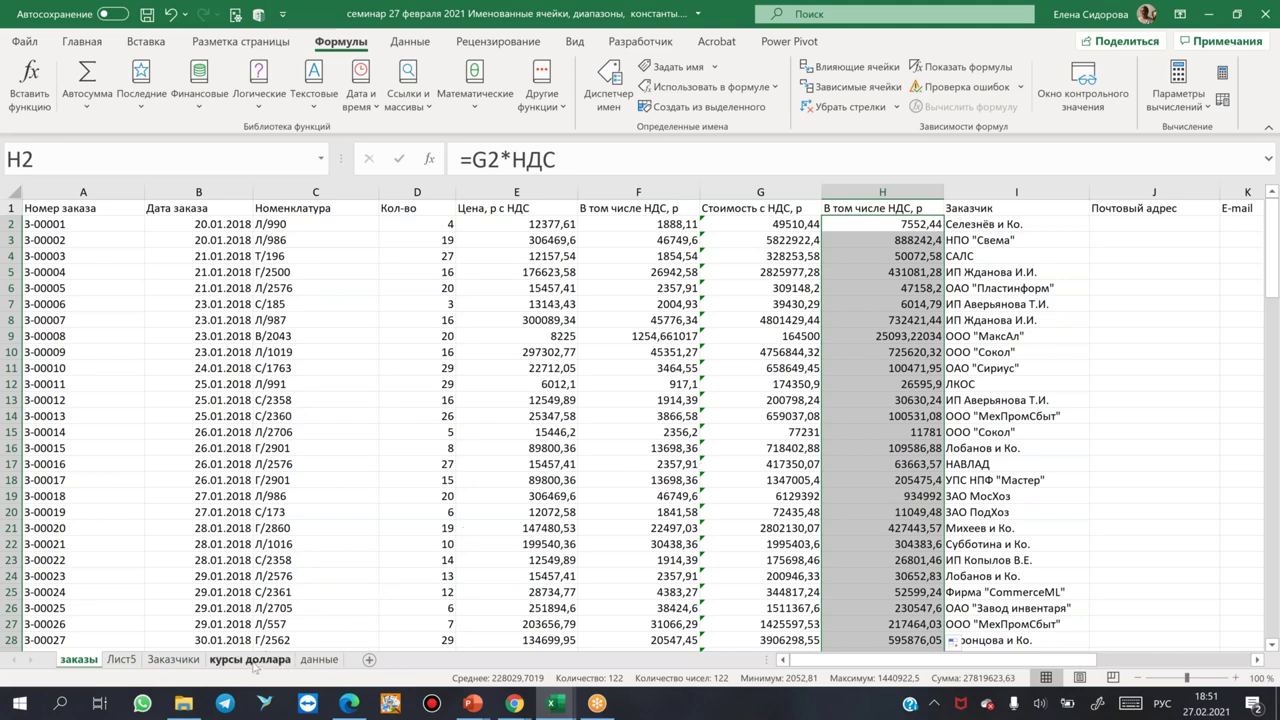
left_click(890, 225)
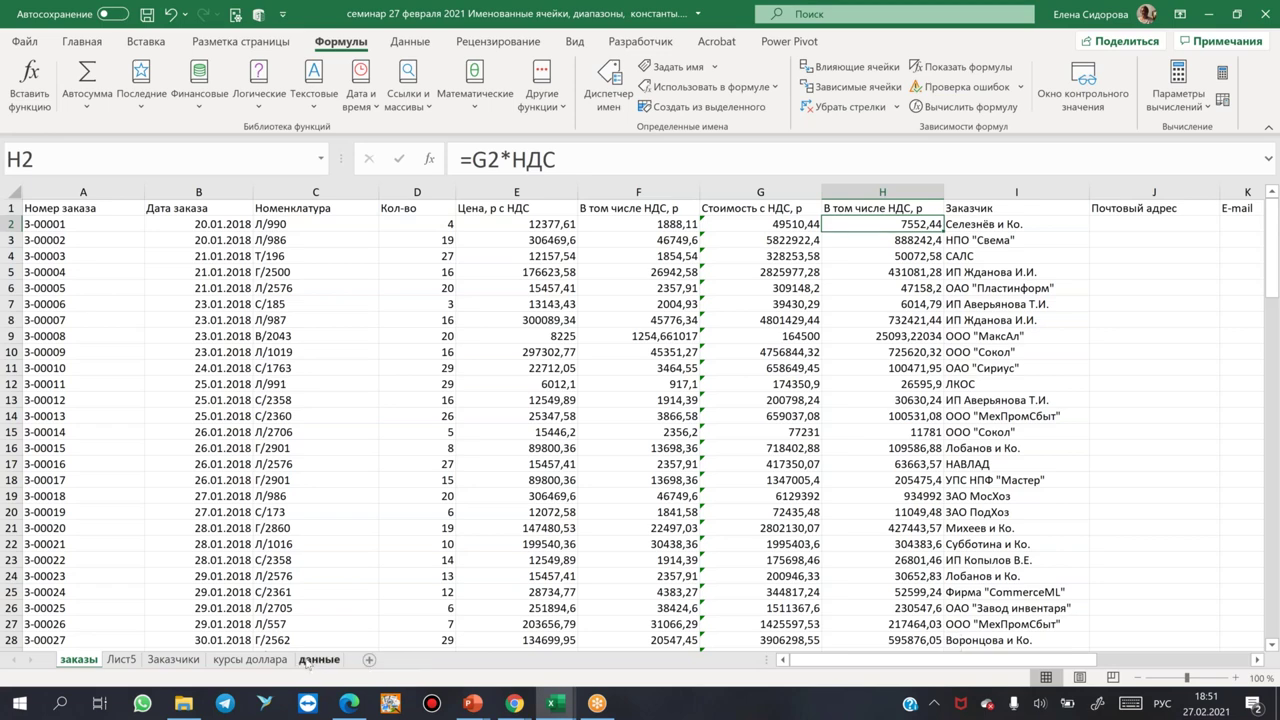
- Switch to the данные sheet and examine the name field for empty cell D2
left_click(315, 662)
left_click(313, 225)
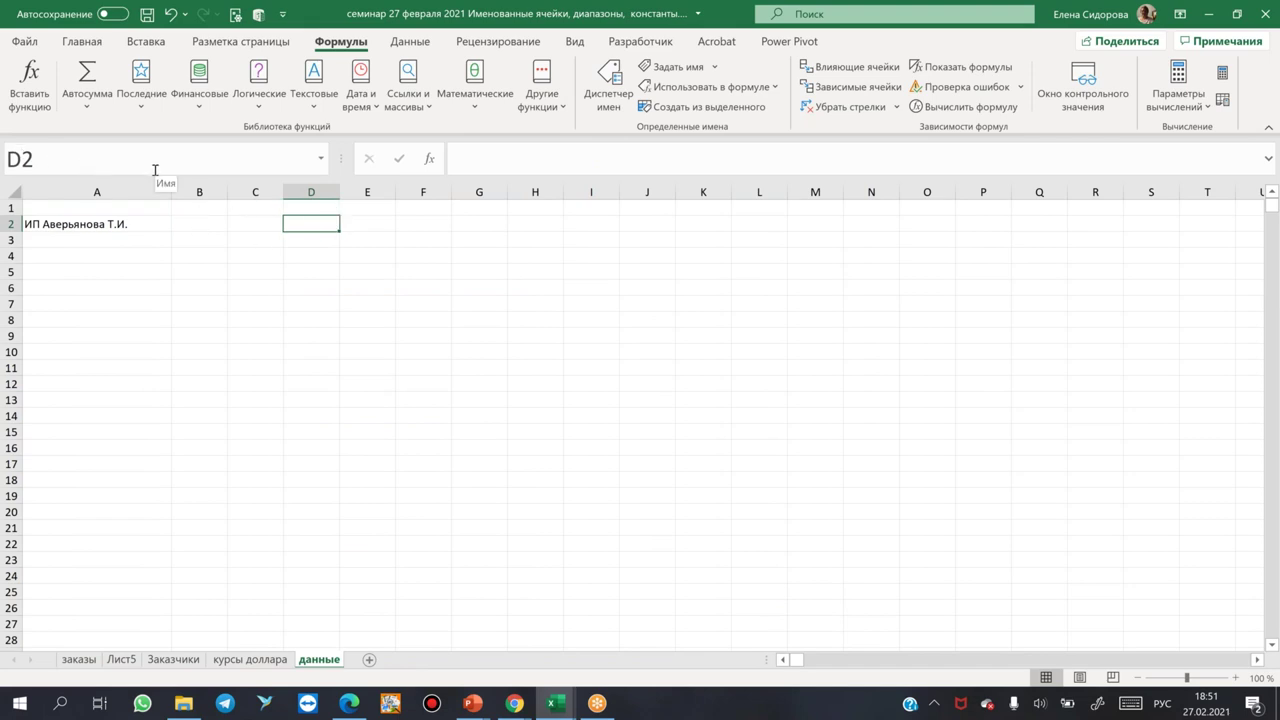
left_click(66, 164)
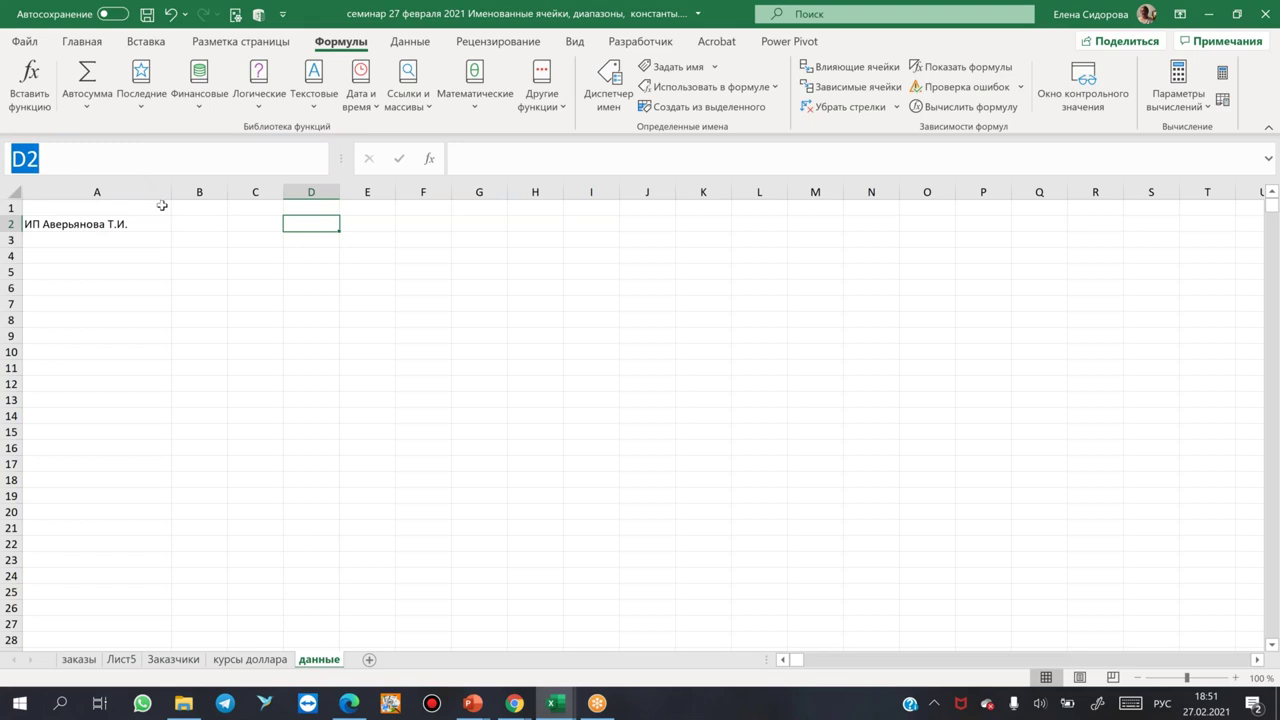
key("Escape")
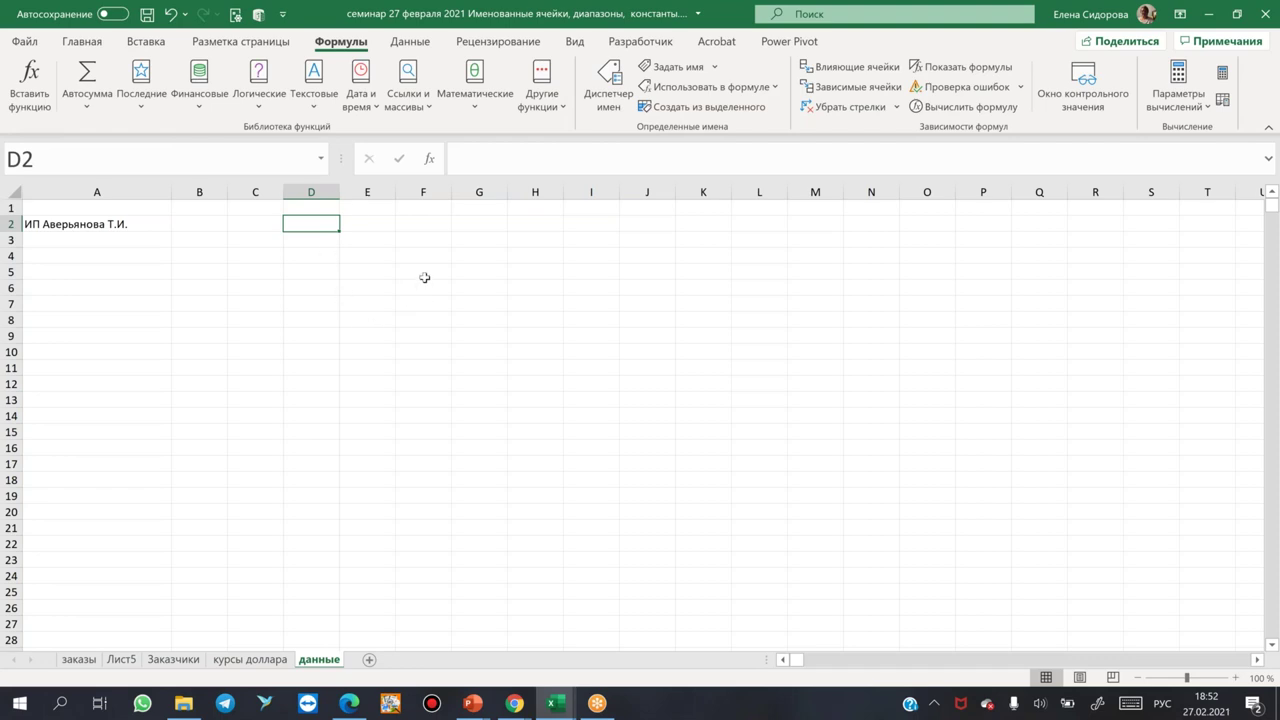
- Start a list of allowed name characters on the данные sheet with буквы in D1 and кириллица in D2
scroll(420, 278, "right", 2)
scroll(194, 268, "up", 2)
left_click(157, 212)
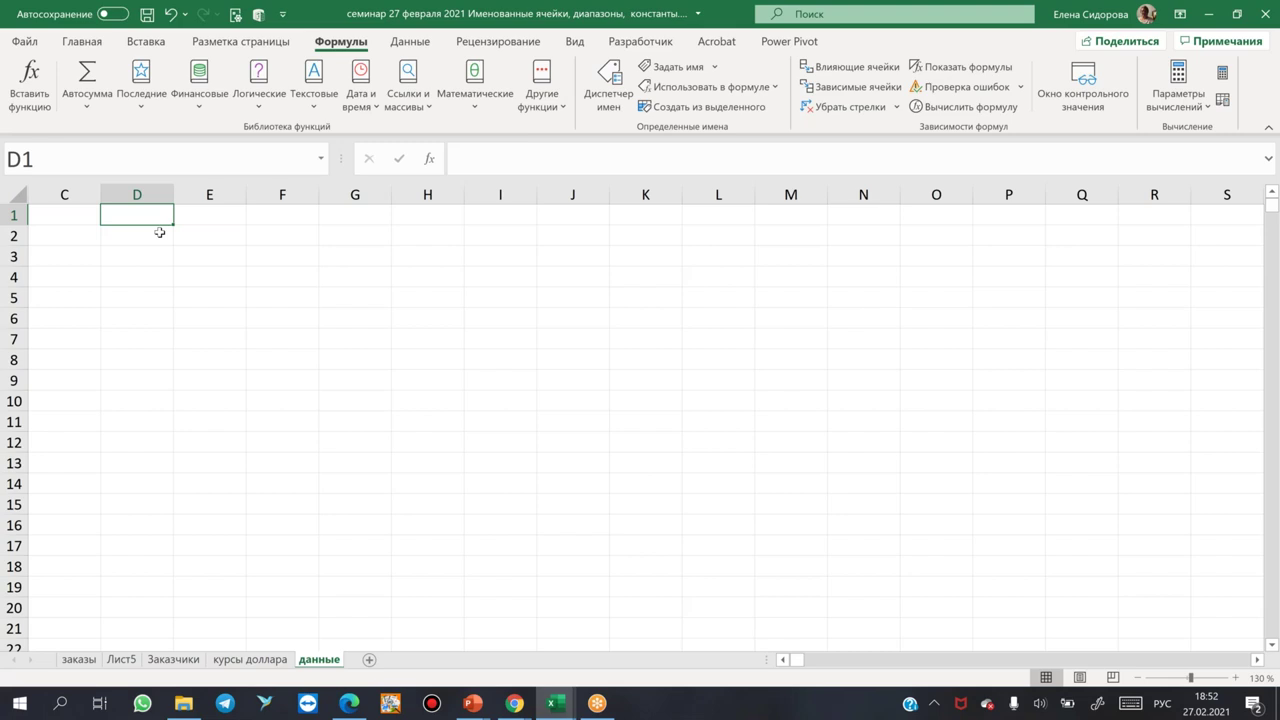
type("буквы")
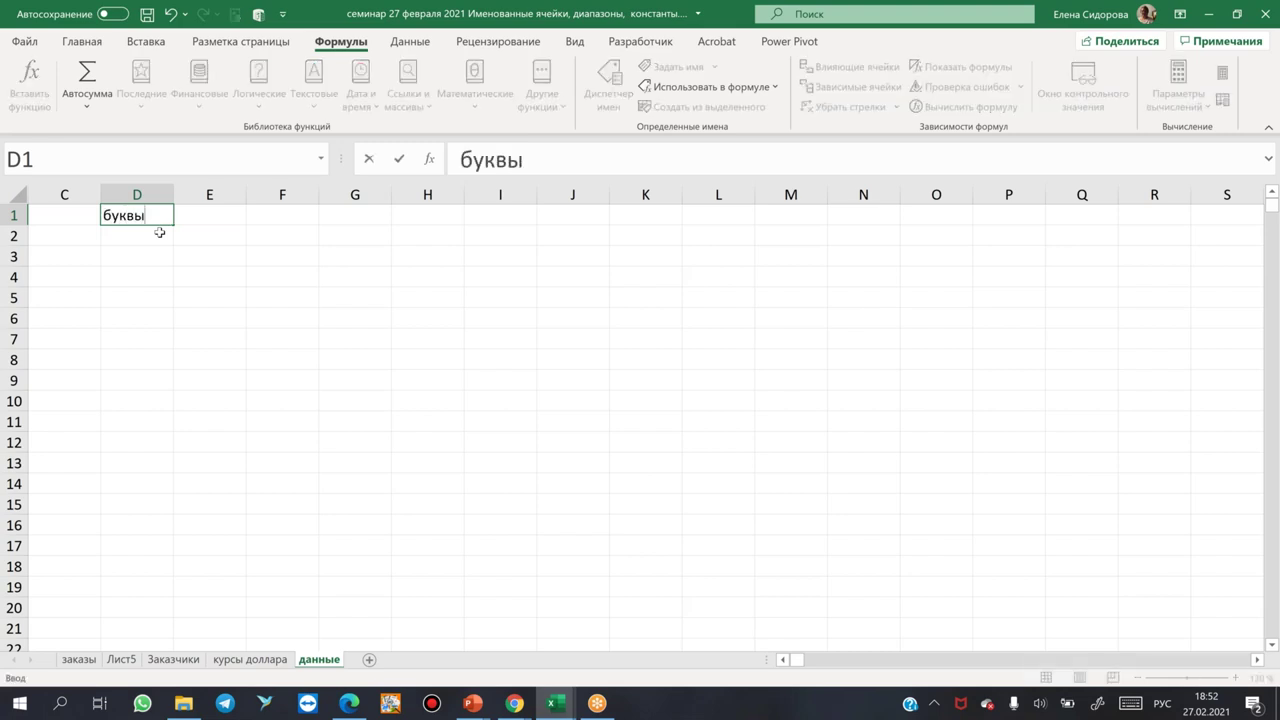
key("Return")
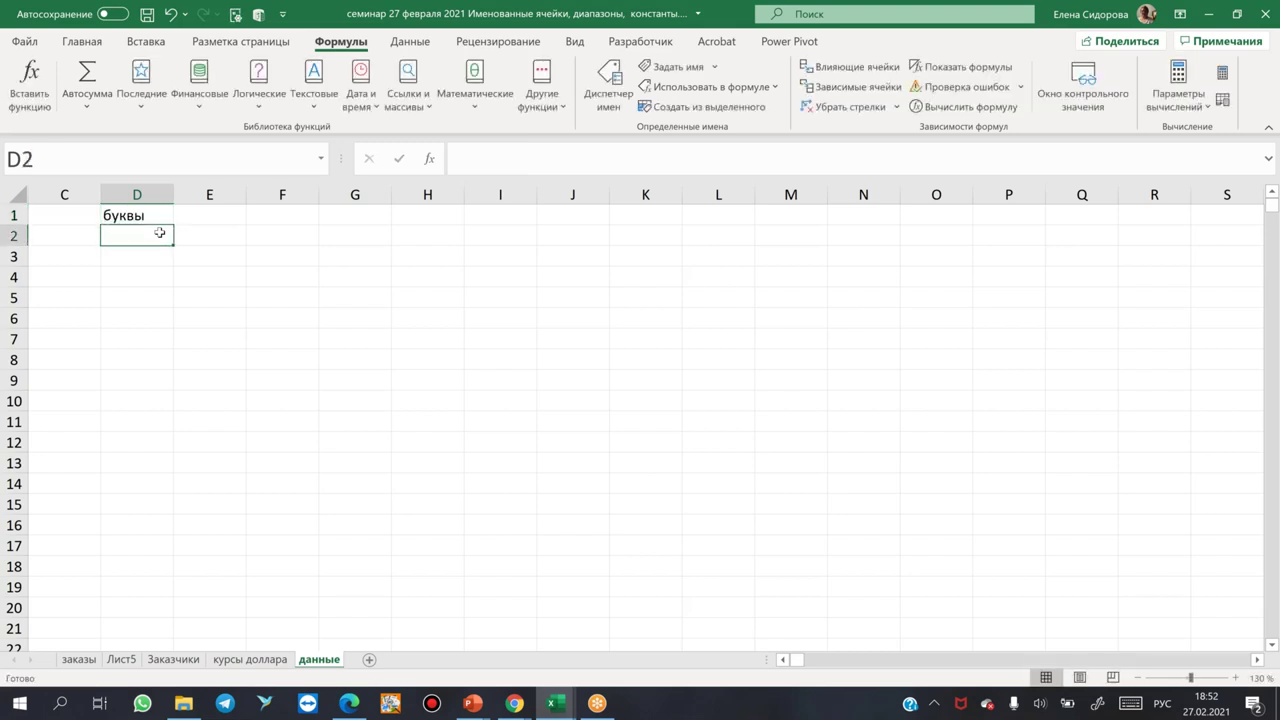
type("кириллиц")
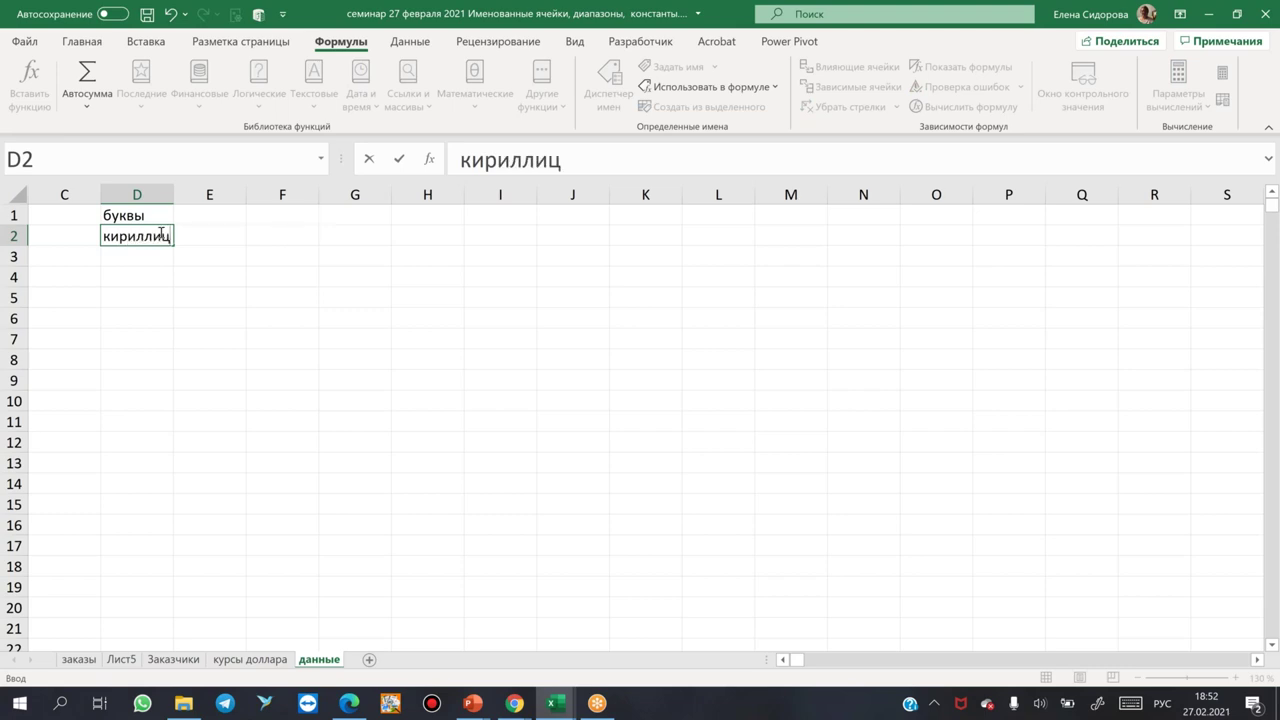
type("а")
key("Return")
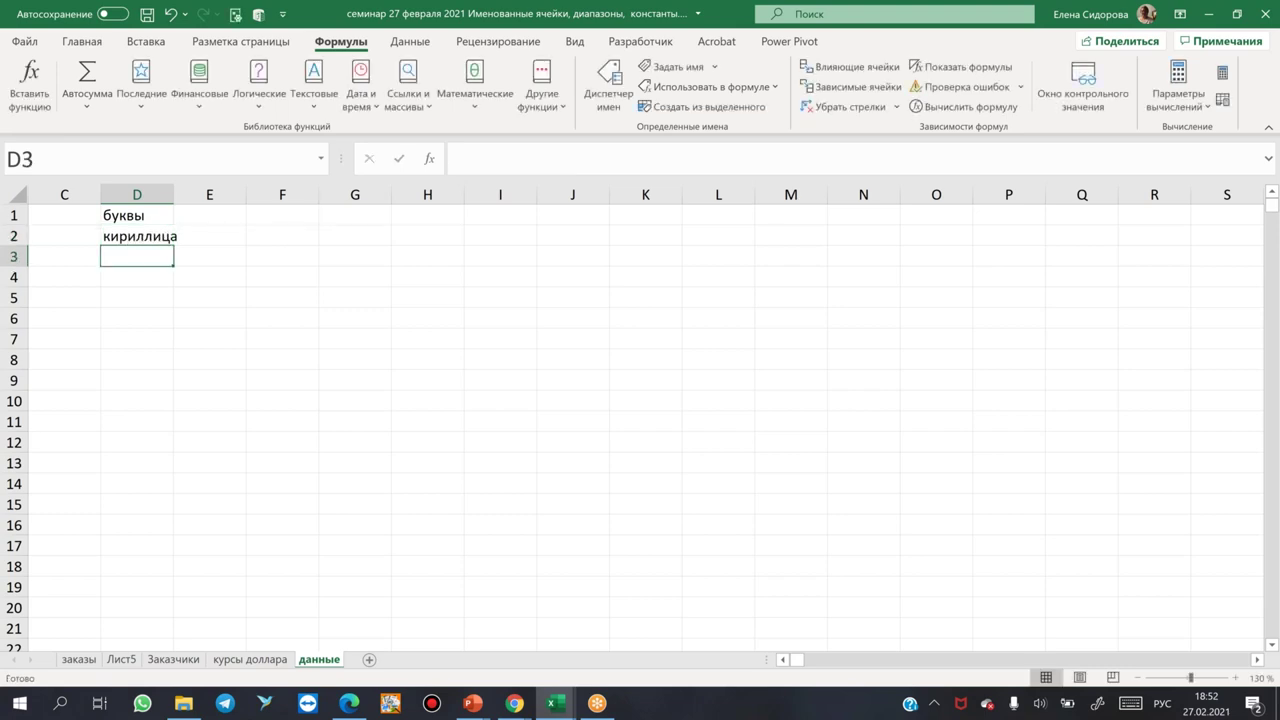
- Continue the list of allowed characters with латиница in cell D3 and цифры in cell D4
type("лан")
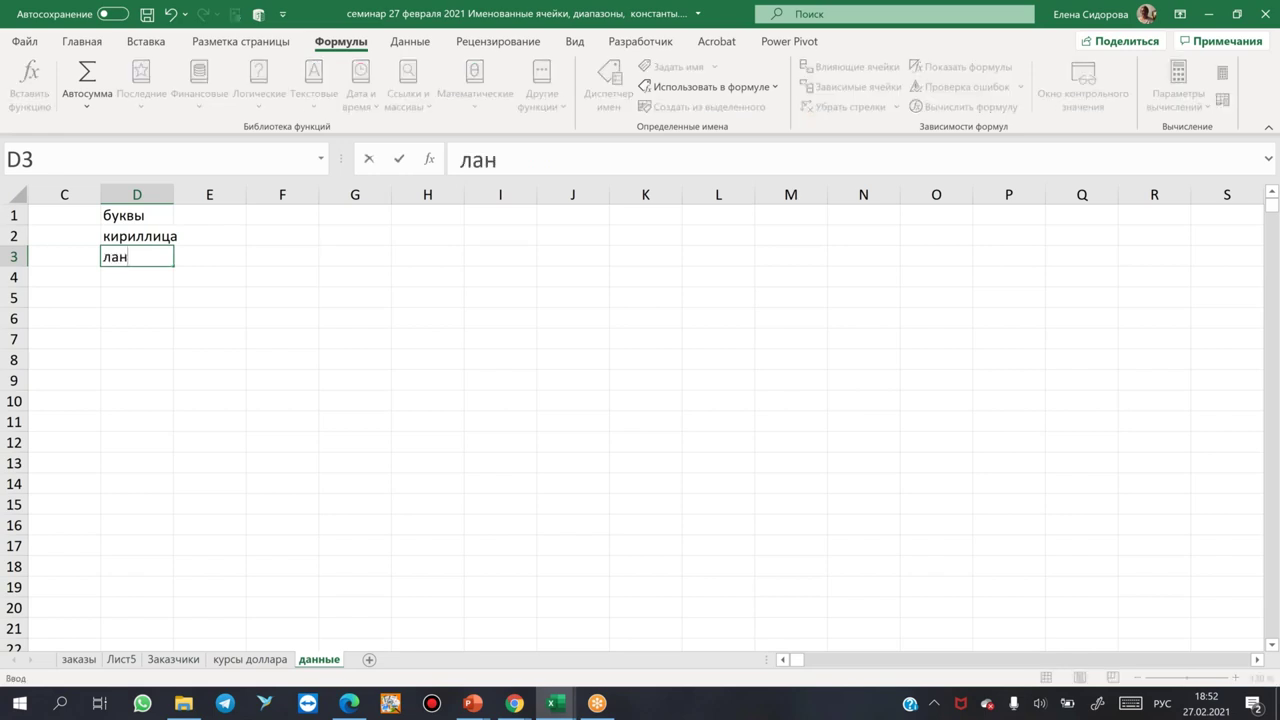
key("BackSpace")
type("тиница")
key("Return")
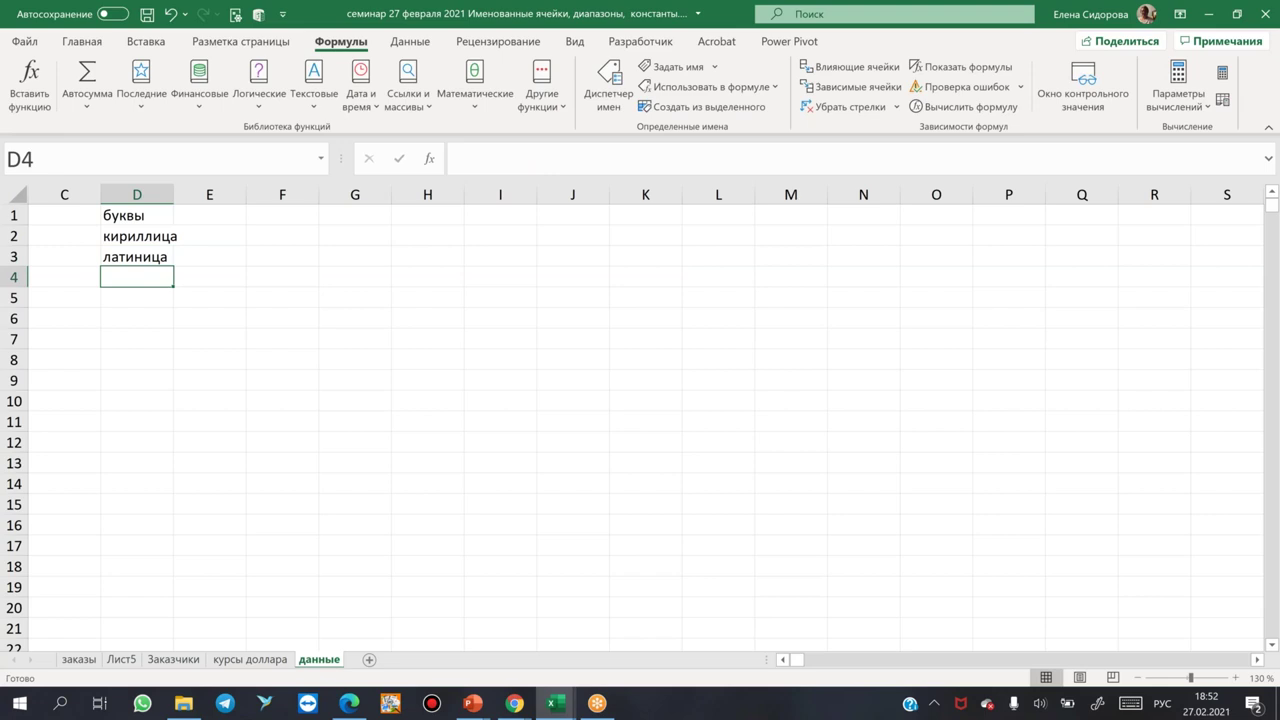
type("ц")
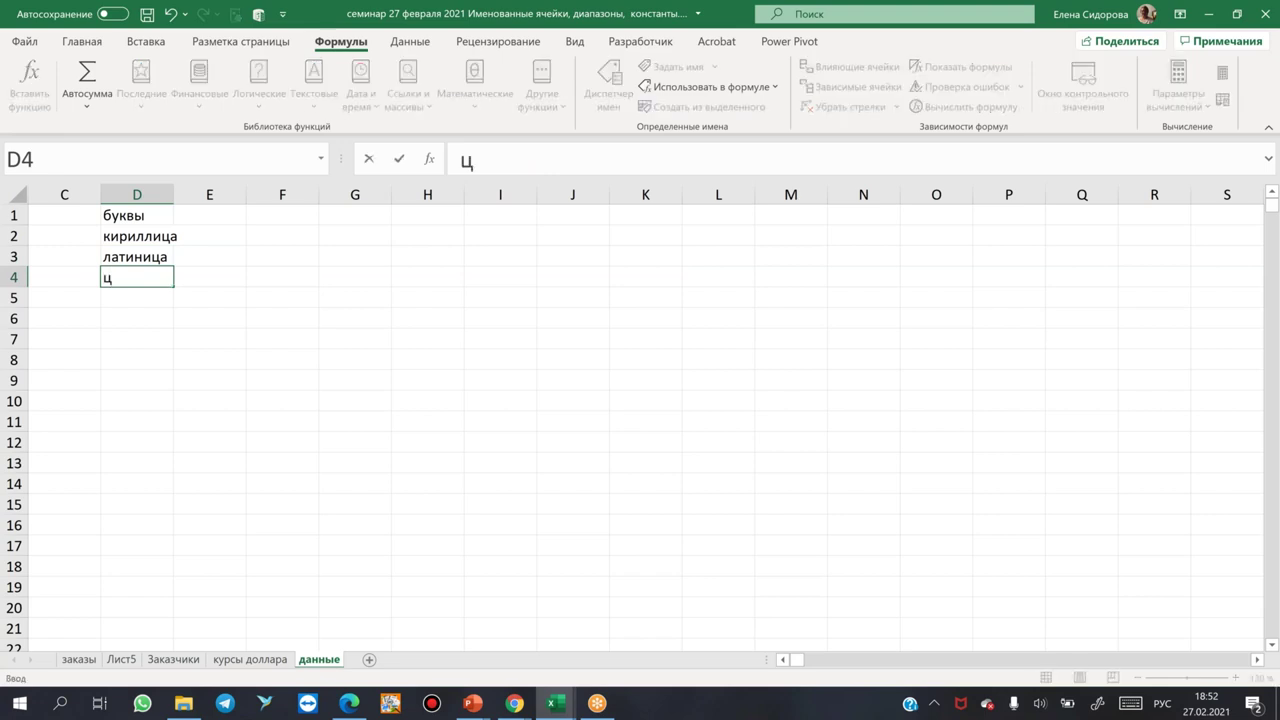
type("ифры")
key("Return")
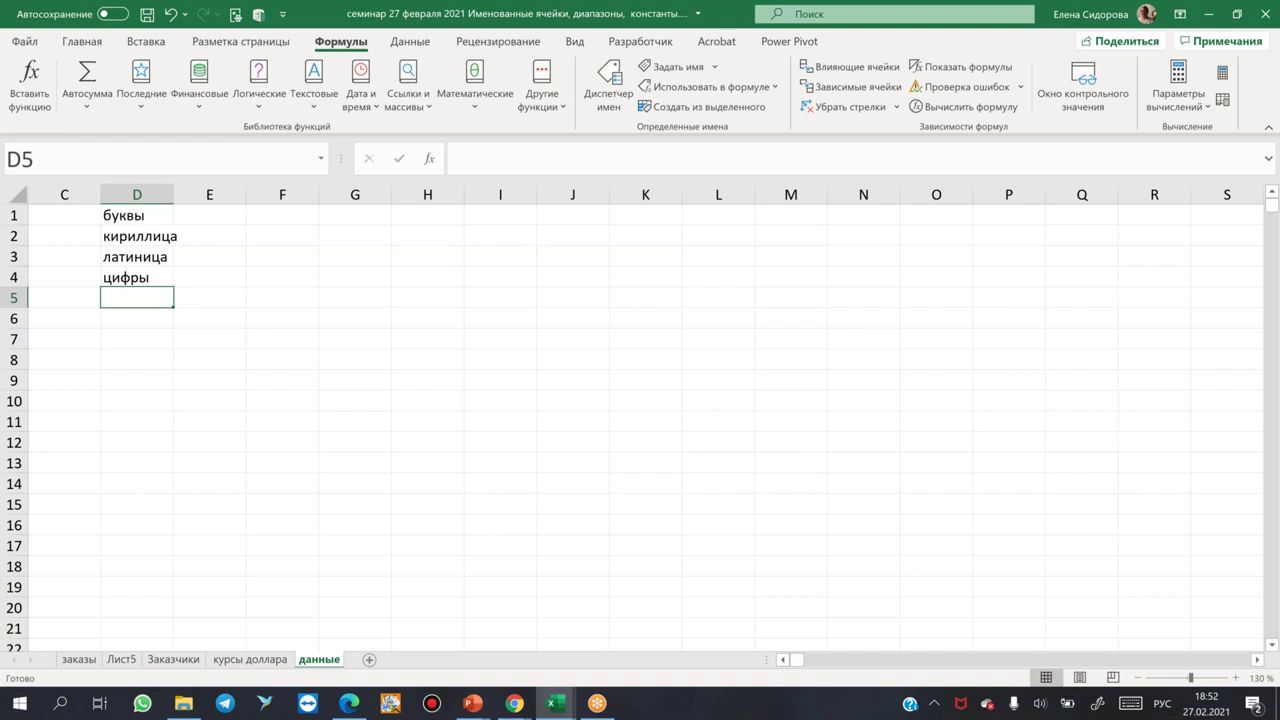
- Enter символы _ . \ № in cell D5 and widen column D to fit the text
type("символ")
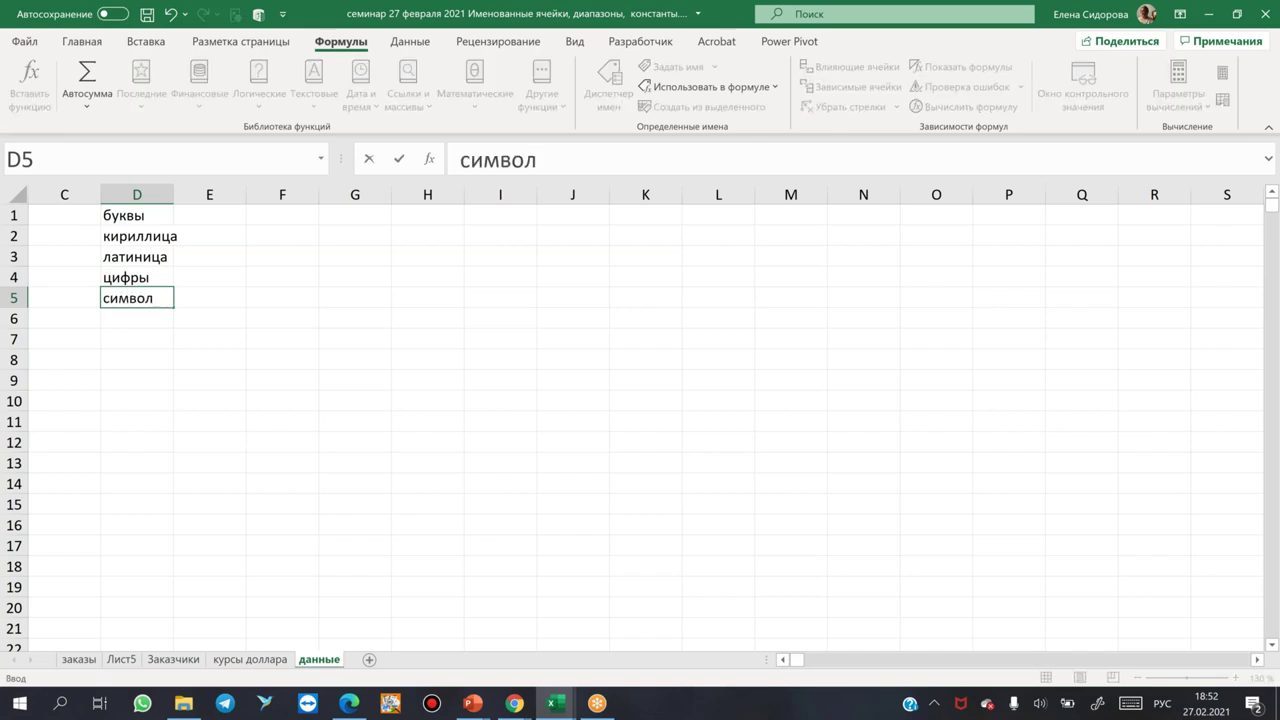
type("ы")
type("_ . \\")
type("№")
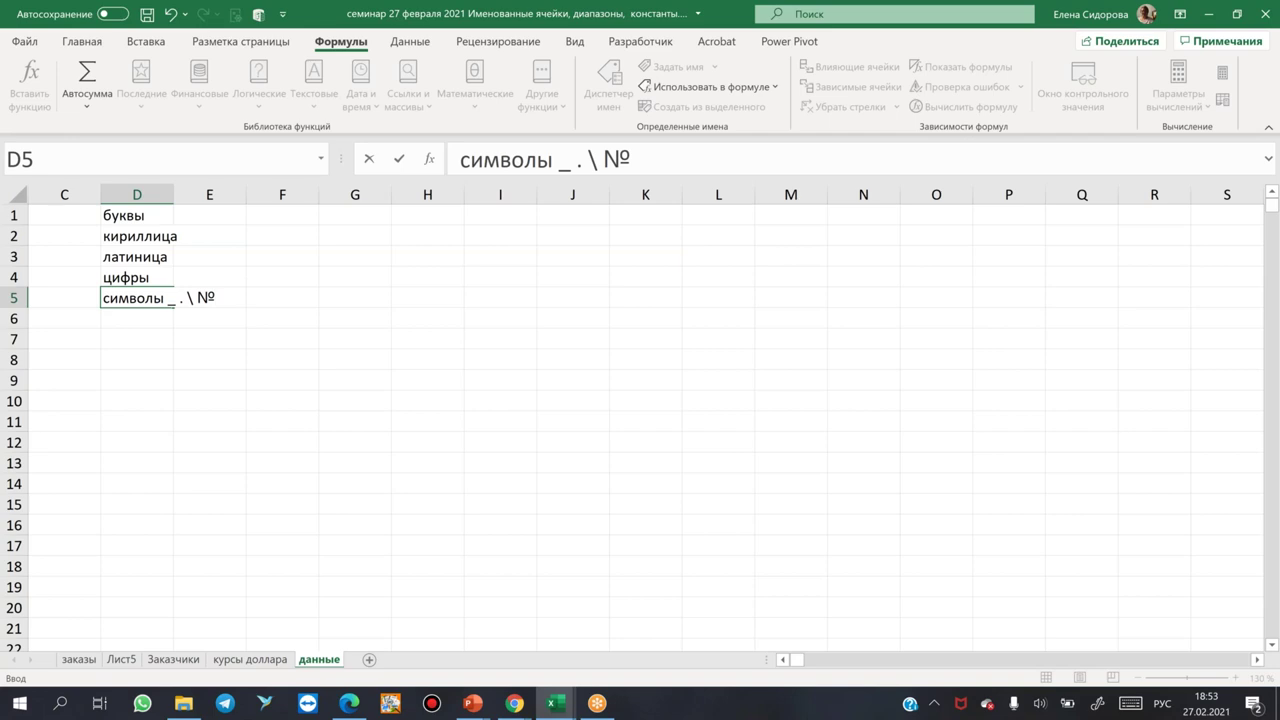
key("Return")
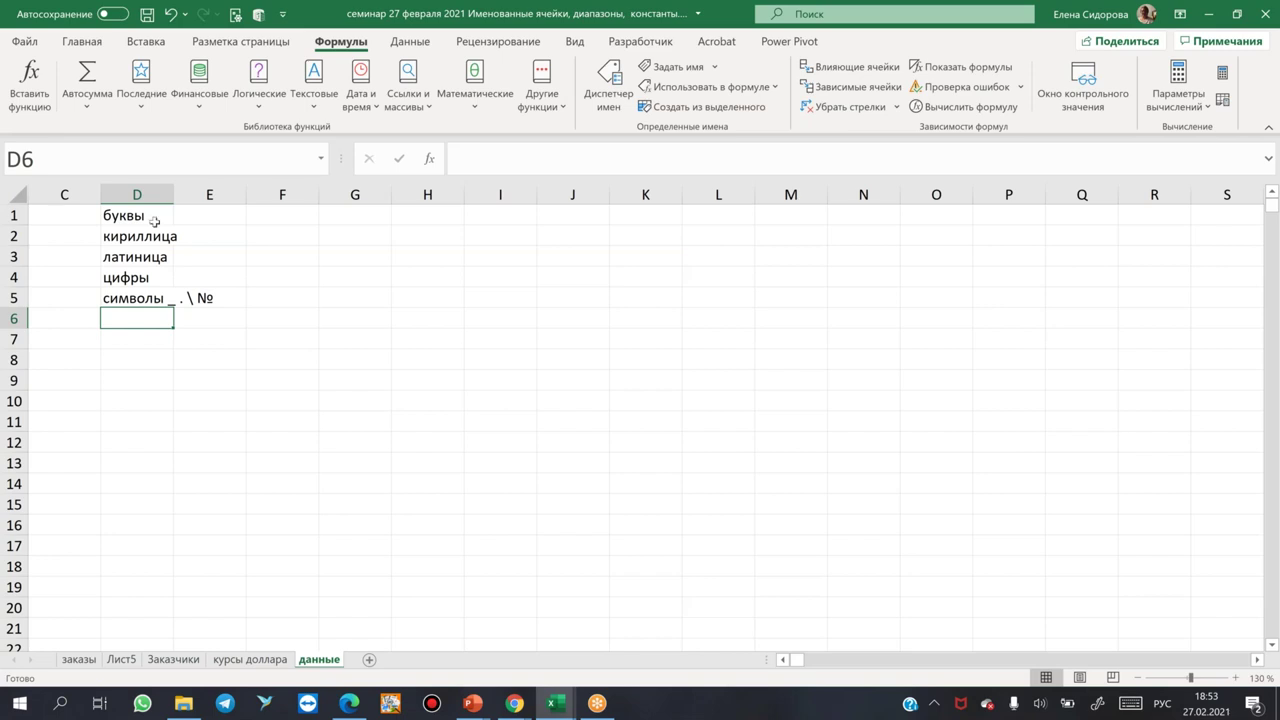
left_click(135, 344)
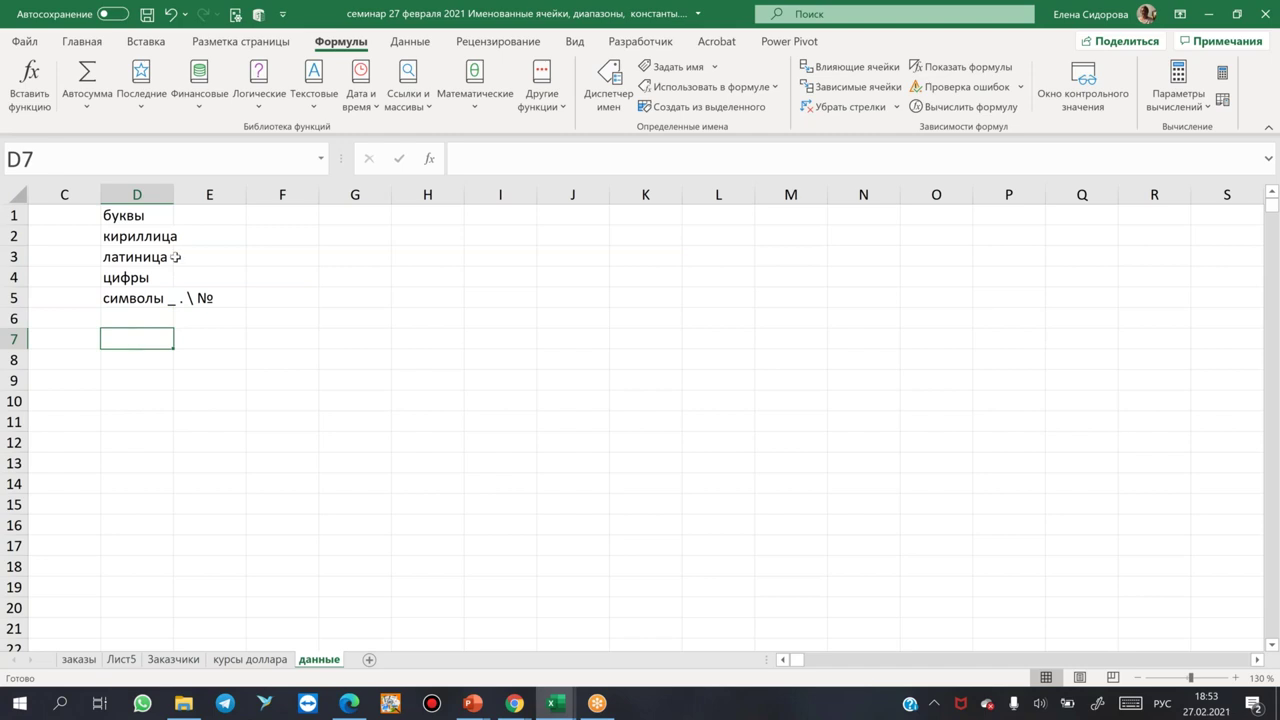
left_click_drag(173, 194, 245, 220)
left_click(184, 366)
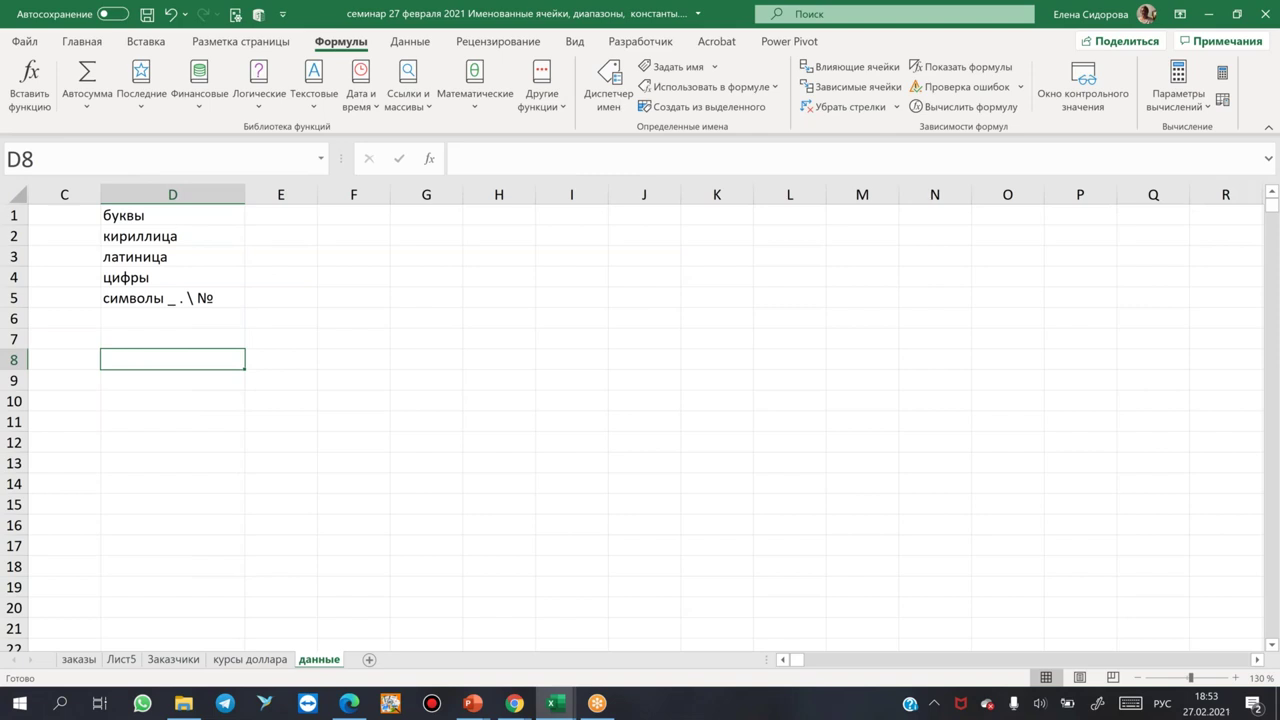
- Enter the headings Можно in cell G1 and Нельзя in cell J1
left_click(428, 215)
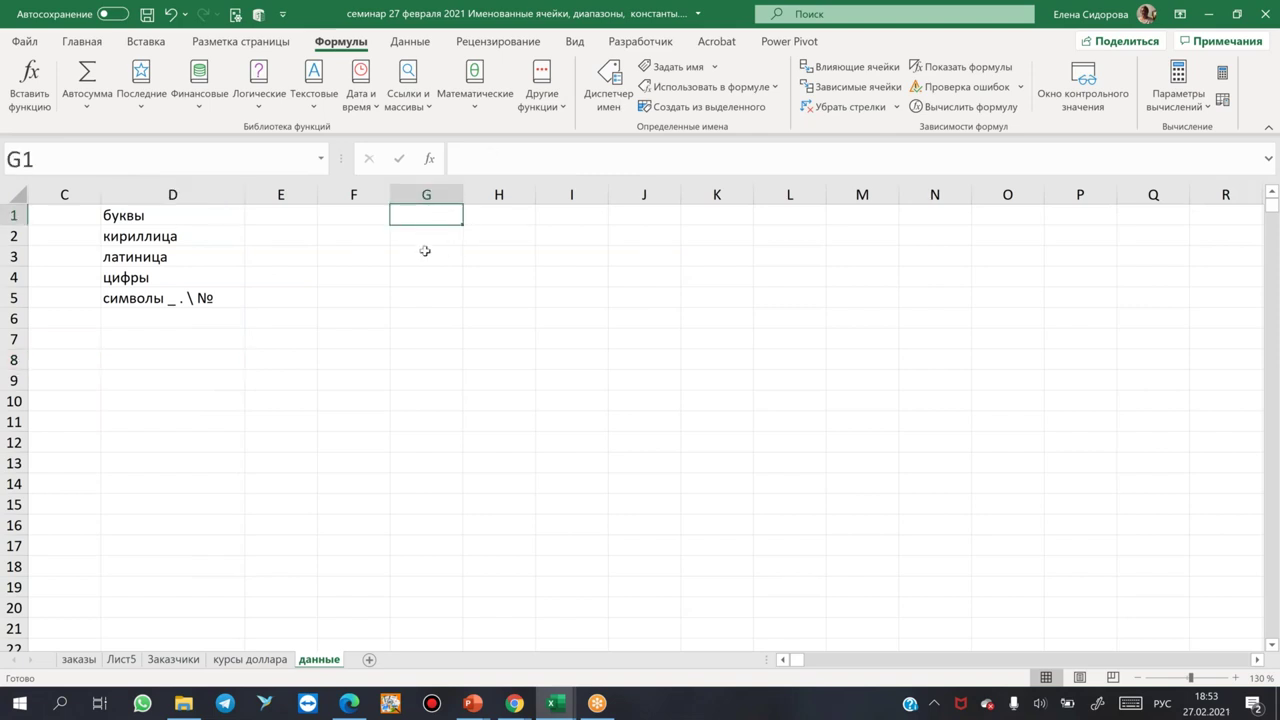
type("Можно")
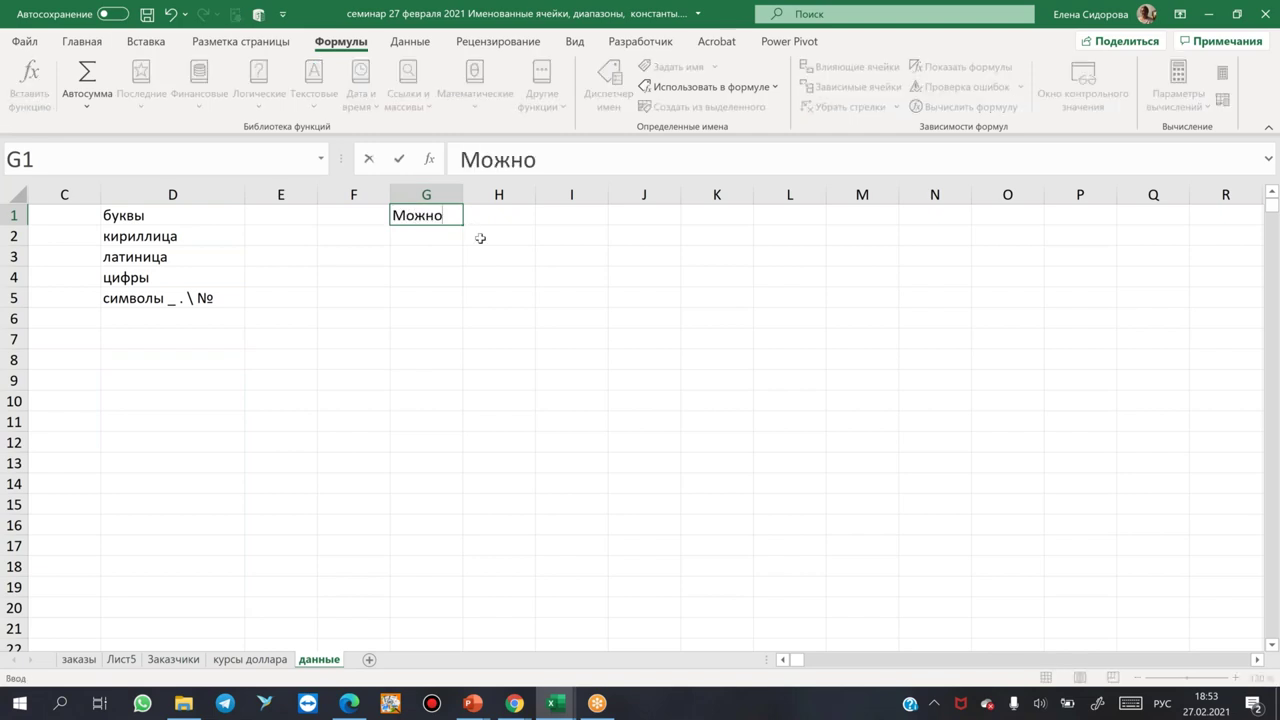
key("Right")
key("Right")
key("Right")
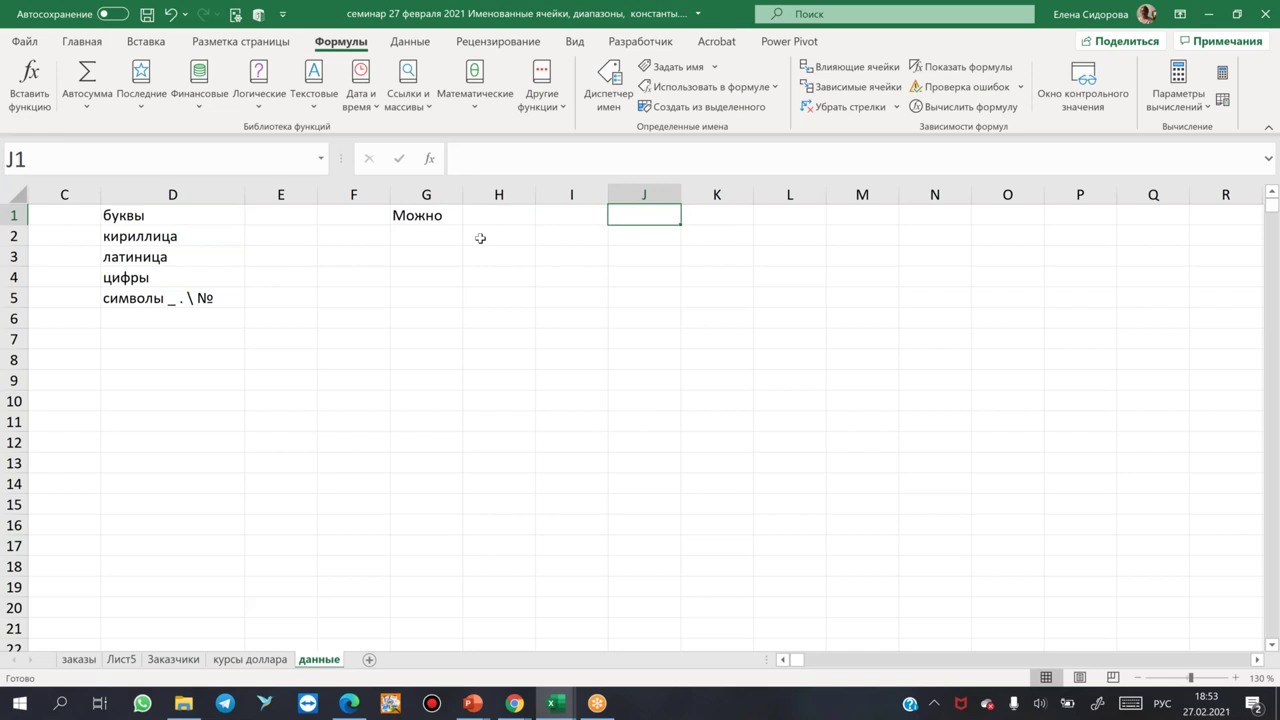
type("Нельзя")
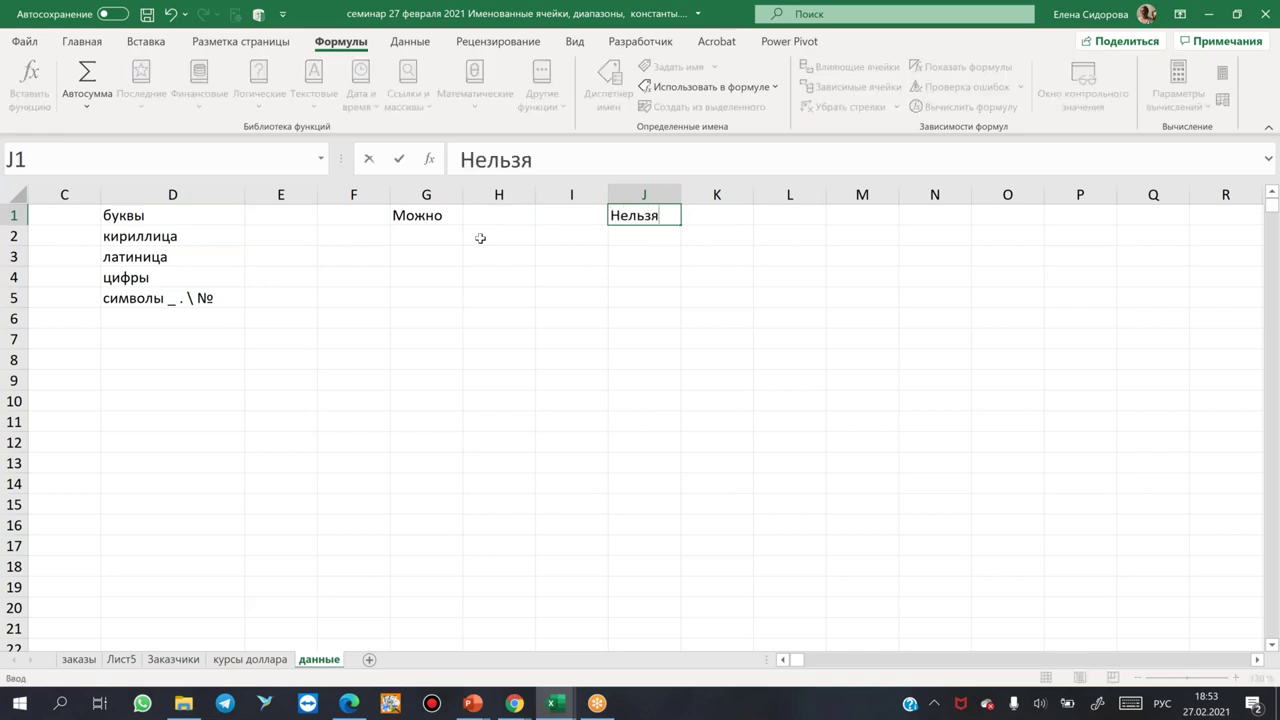
left_click_drag(147, 215, 128, 312)
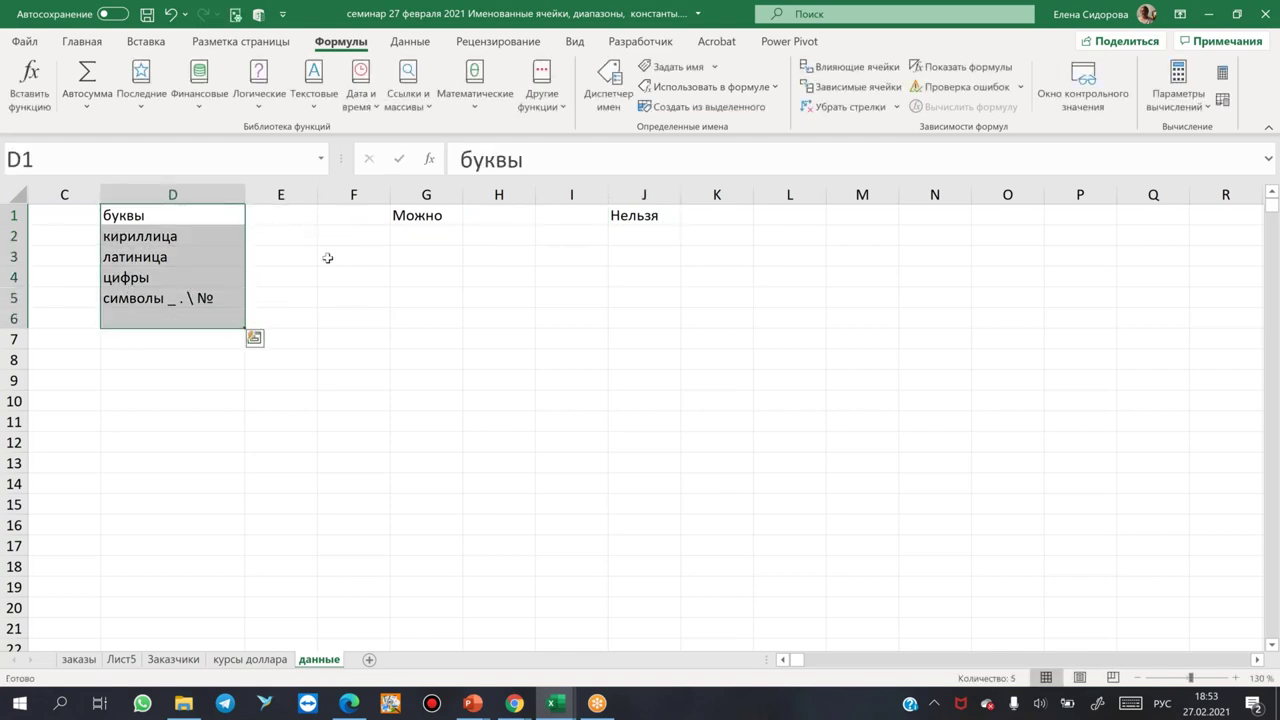
- Enter количество in cell G3 under the Можно heading and widen column G to fit the text
left_click(424, 232)
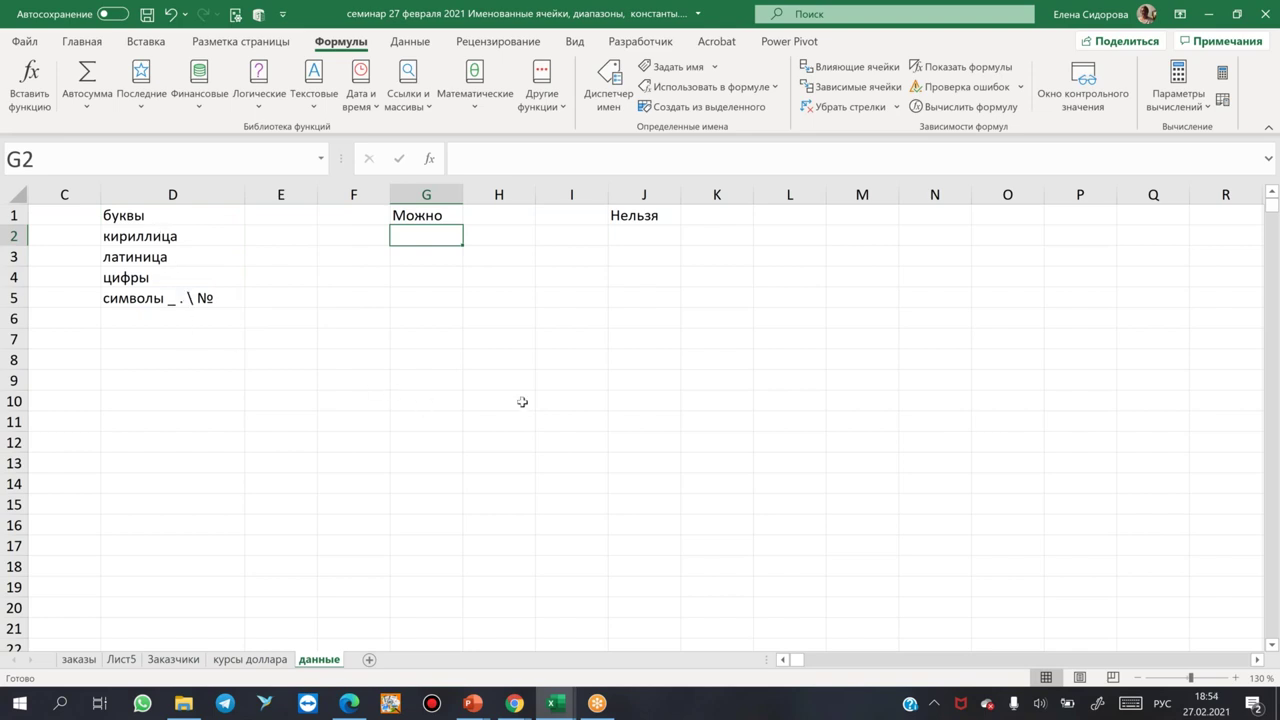
left_click(419, 258)
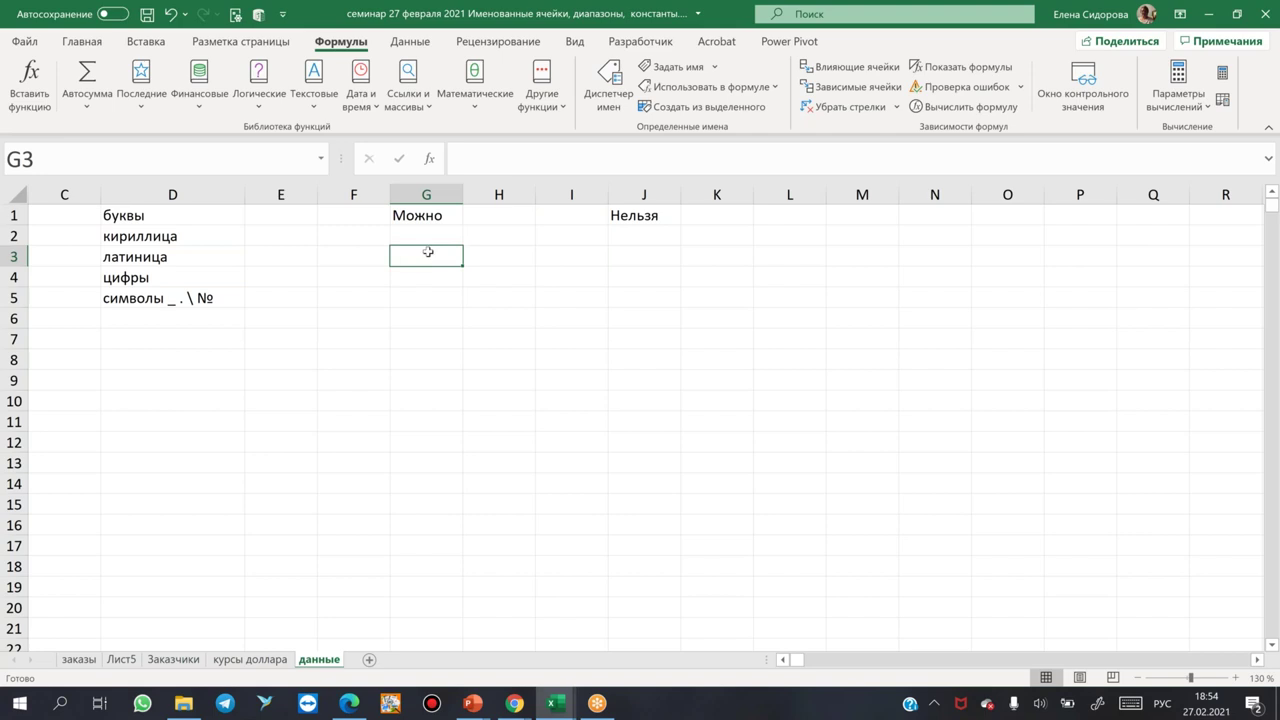
type("колич")
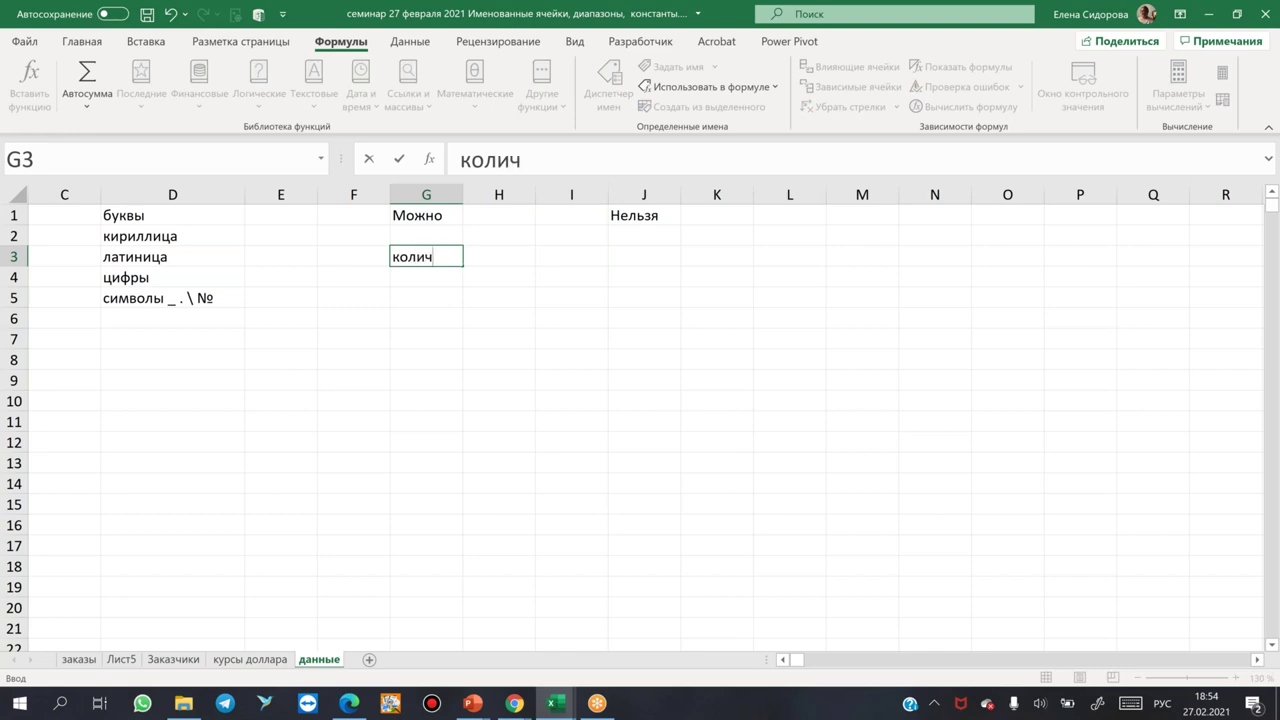
type("есктво")
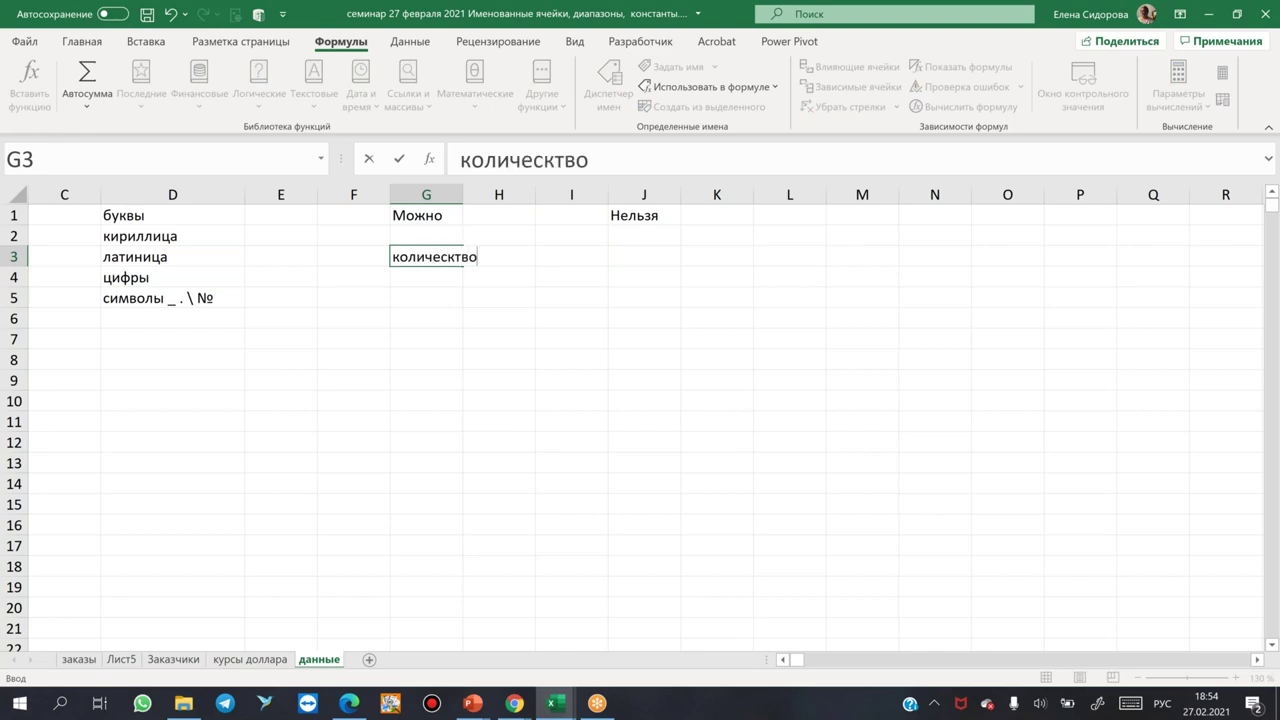
left_click(541, 161)
key("Return")
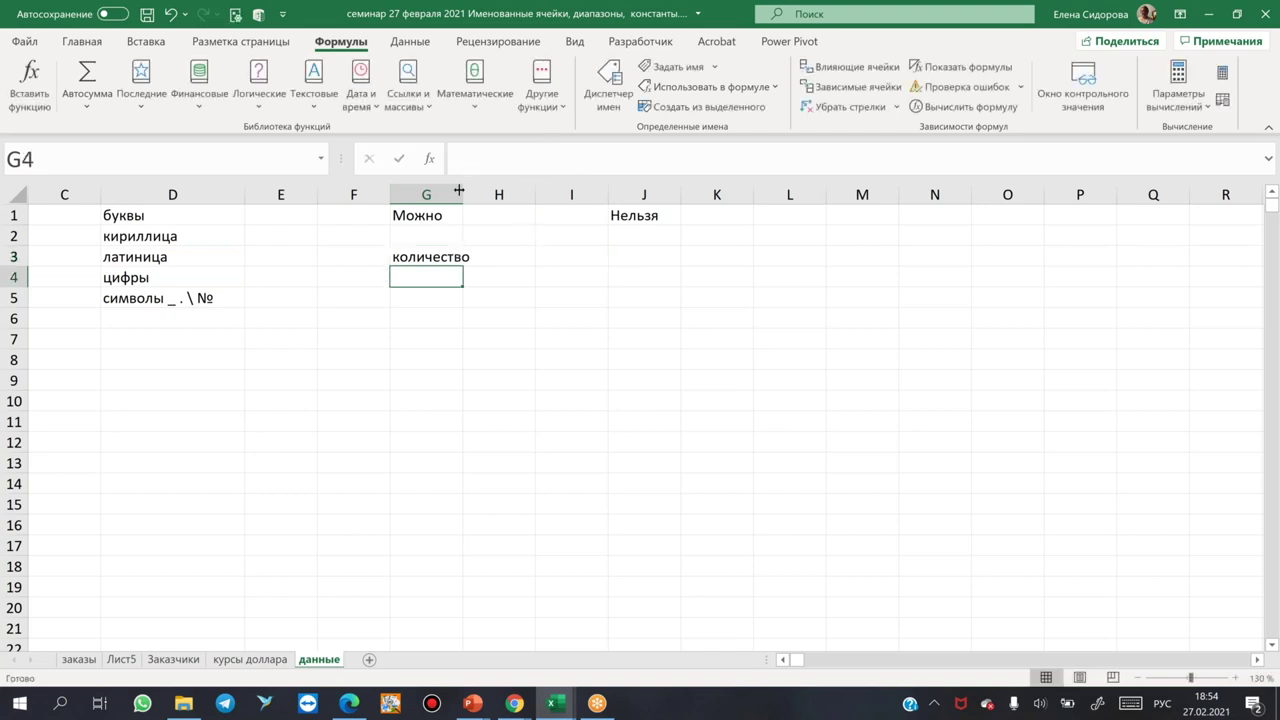
left_click_drag(464, 198, 486, 202)
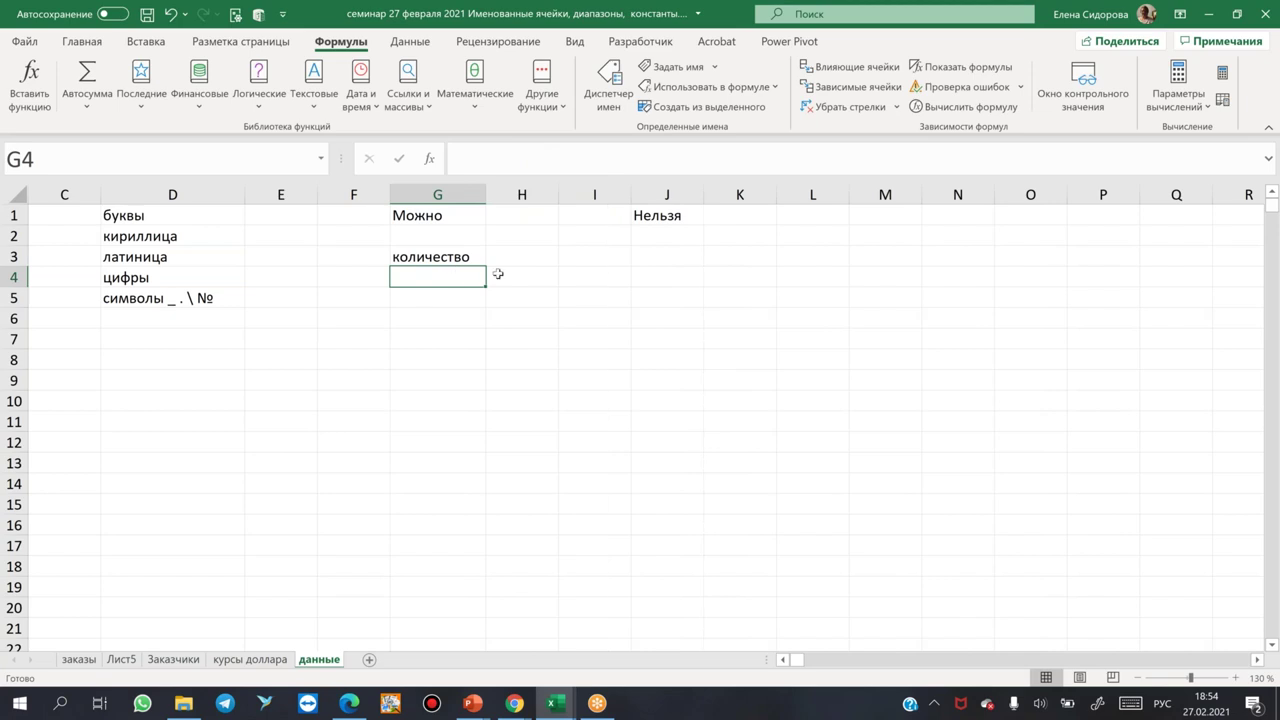
- Enter кол-во шт in cell J3 as an example under the Нельзя heading
left_click(643, 256)
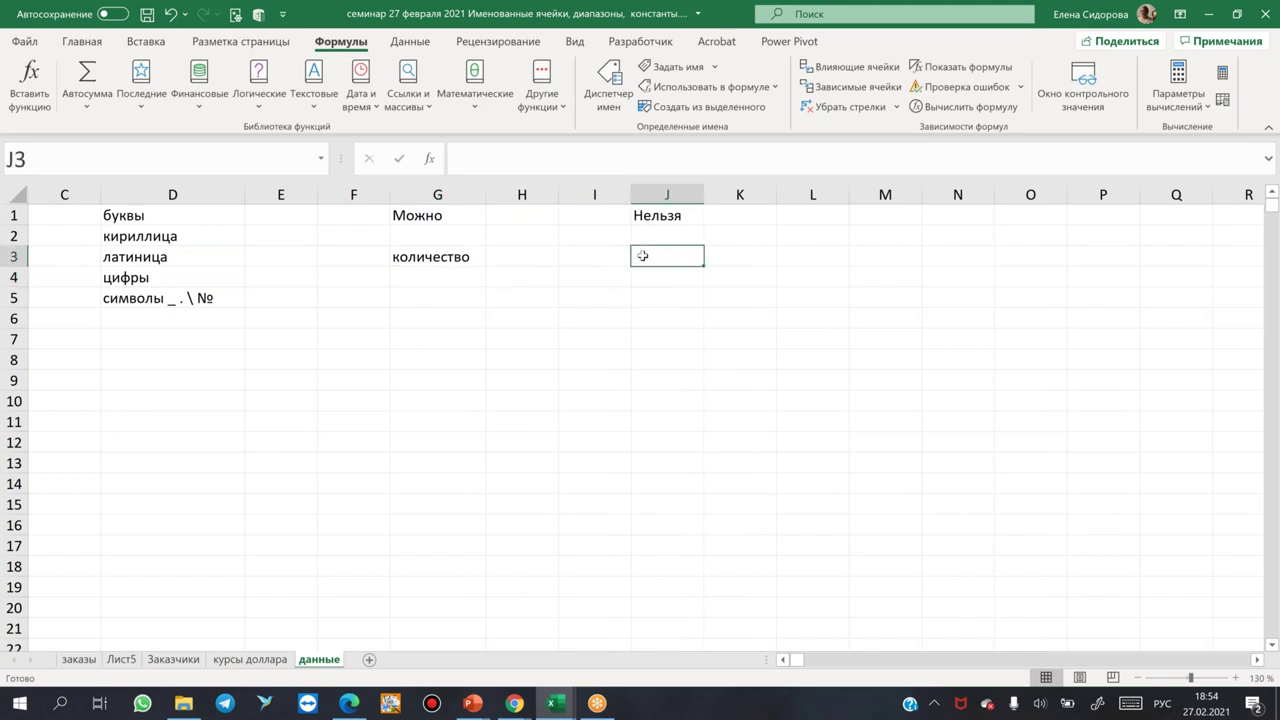
type("ко")
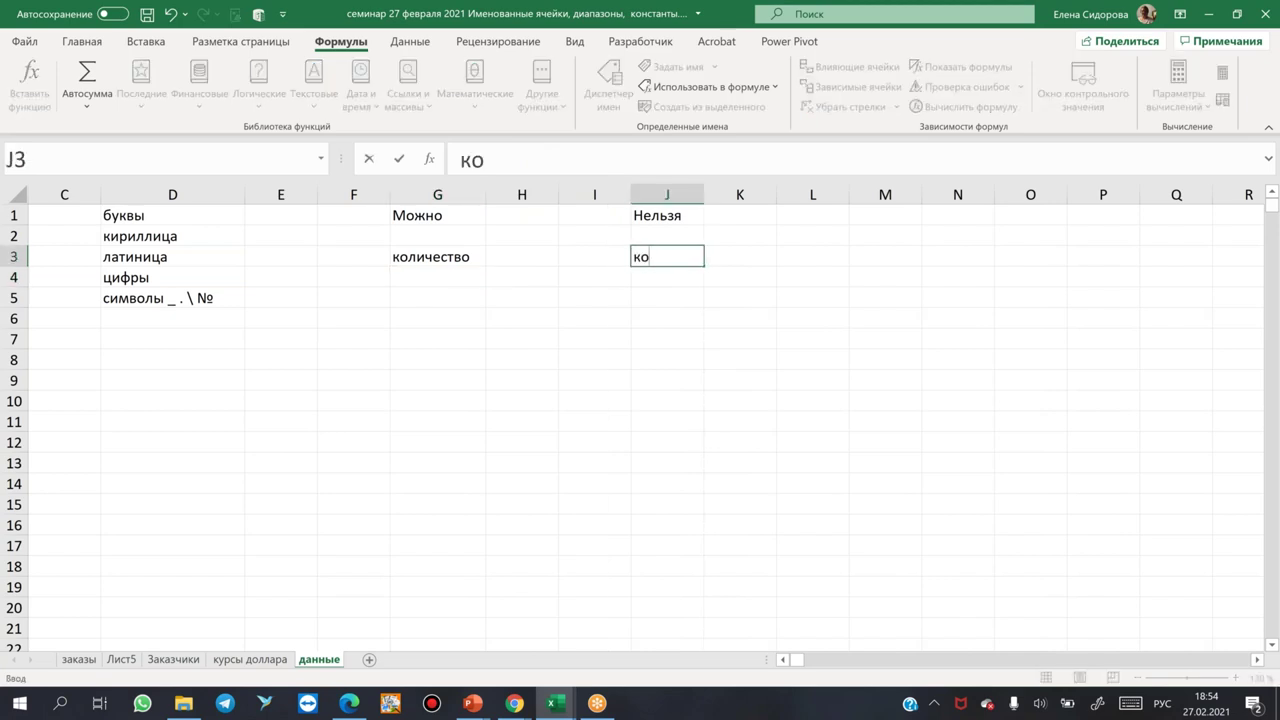
type("л-во шт")
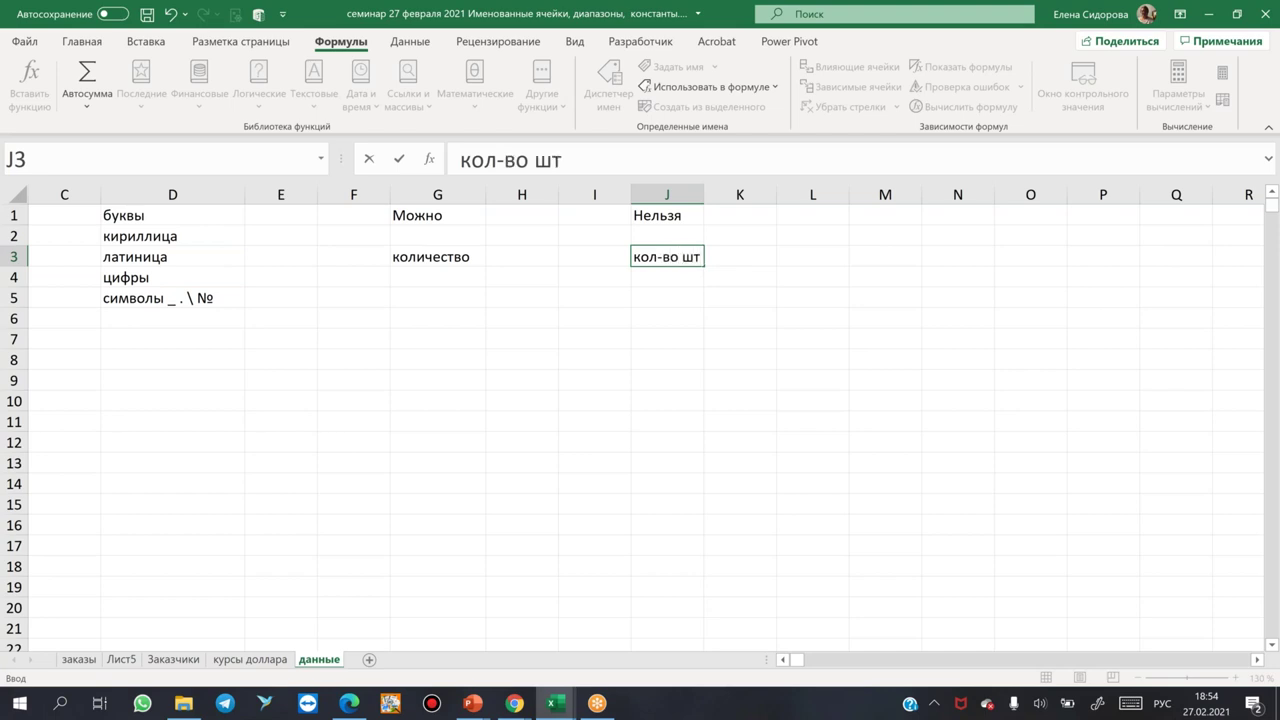
key("Return")
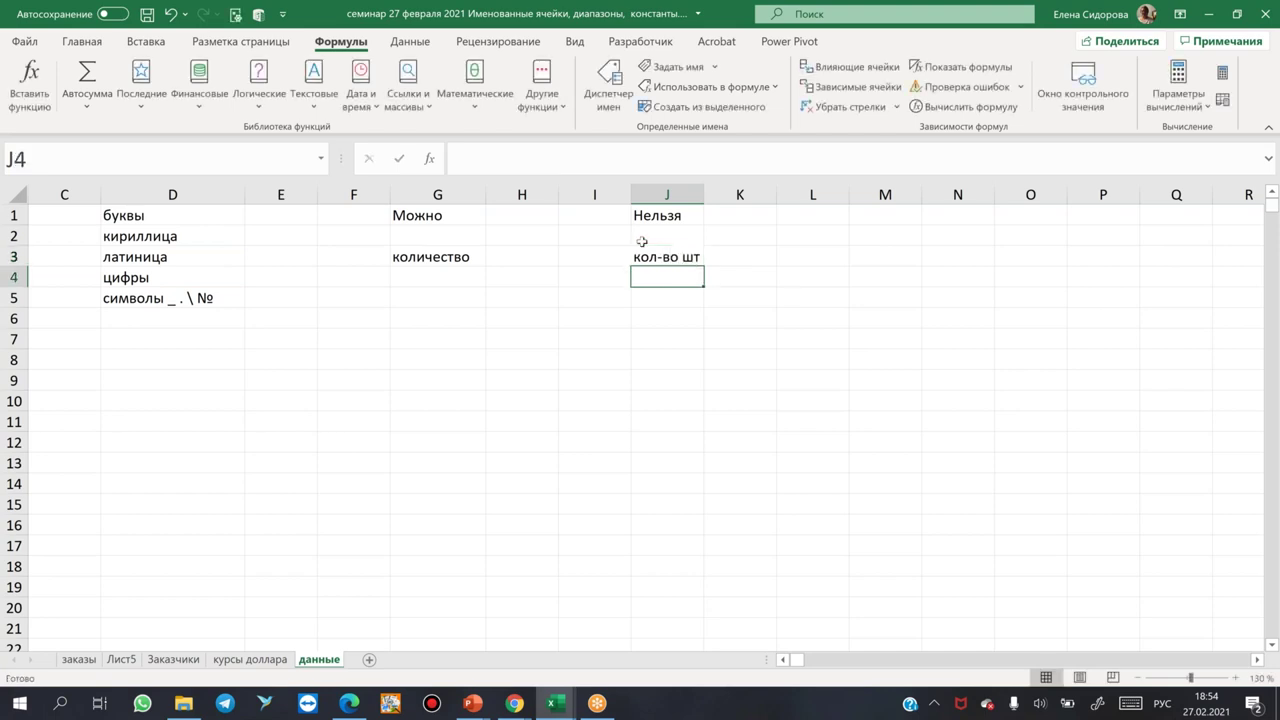
- Apply the red font color to only the hyphen in кол-во шт in cell J3
left_click(664, 258)
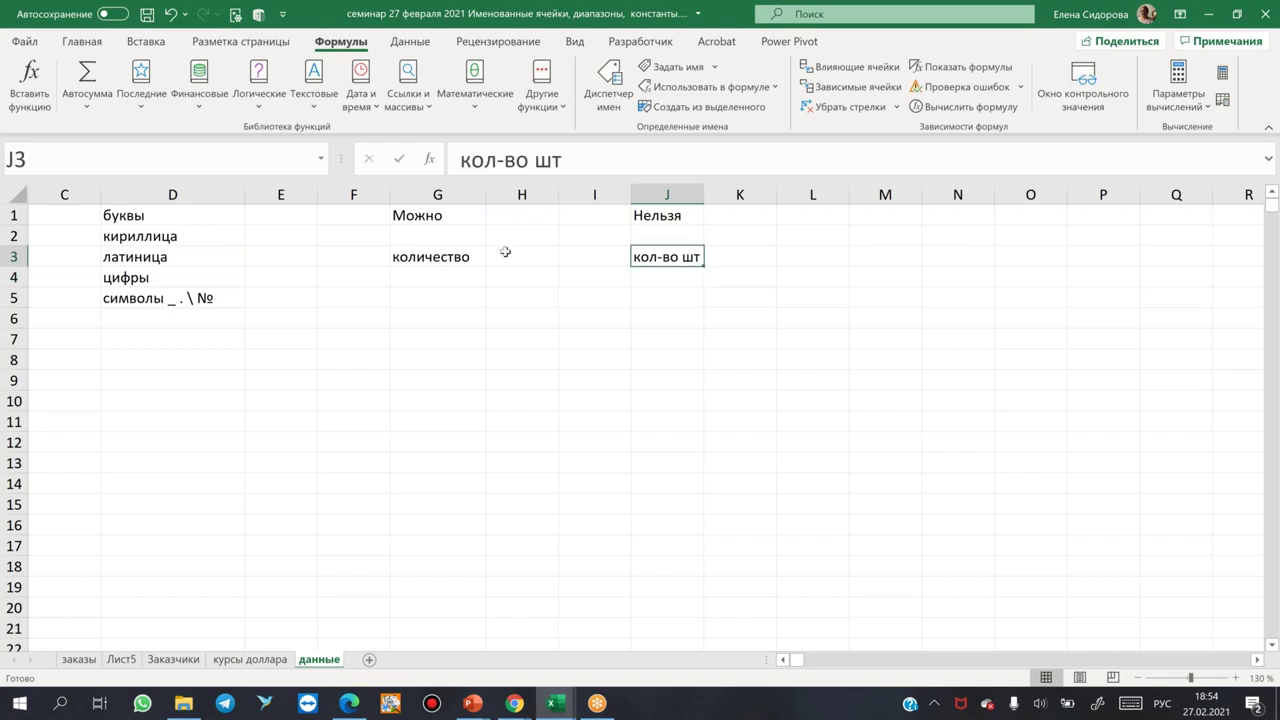
left_click_drag(496, 160, 508, 170)
key("alt")
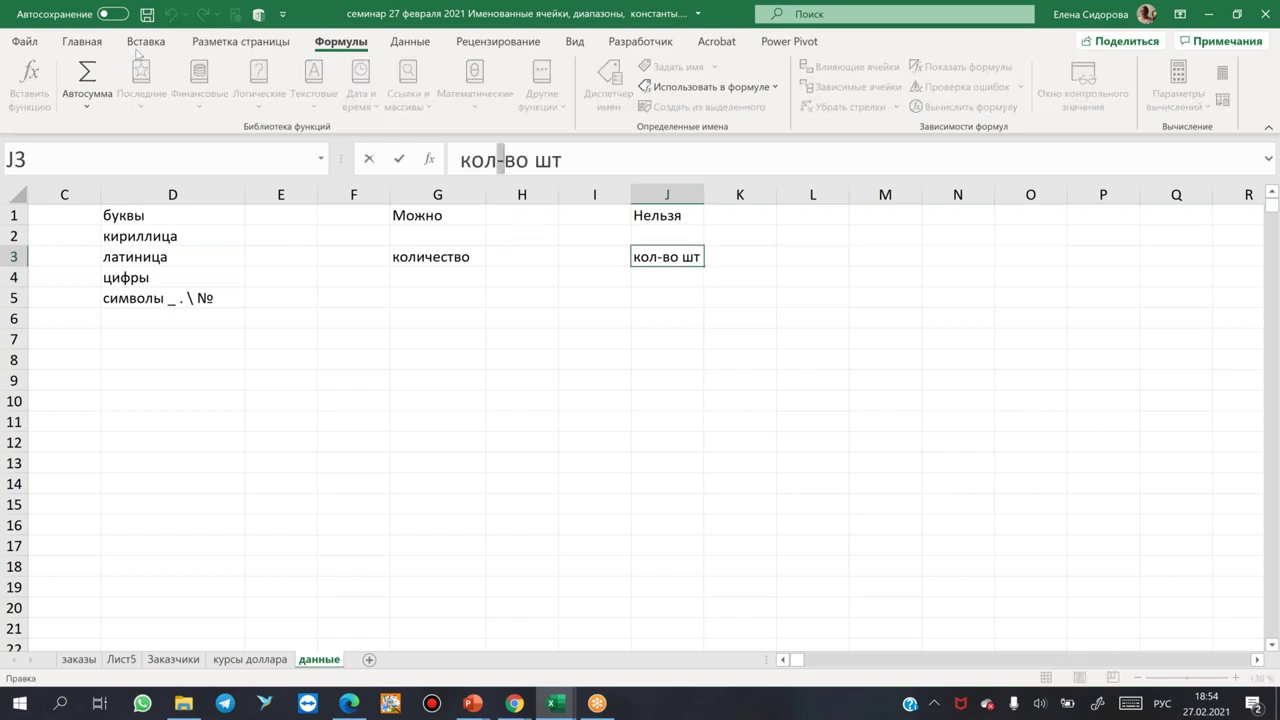
key("Cyrillic_ya")
left_click(240, 100)
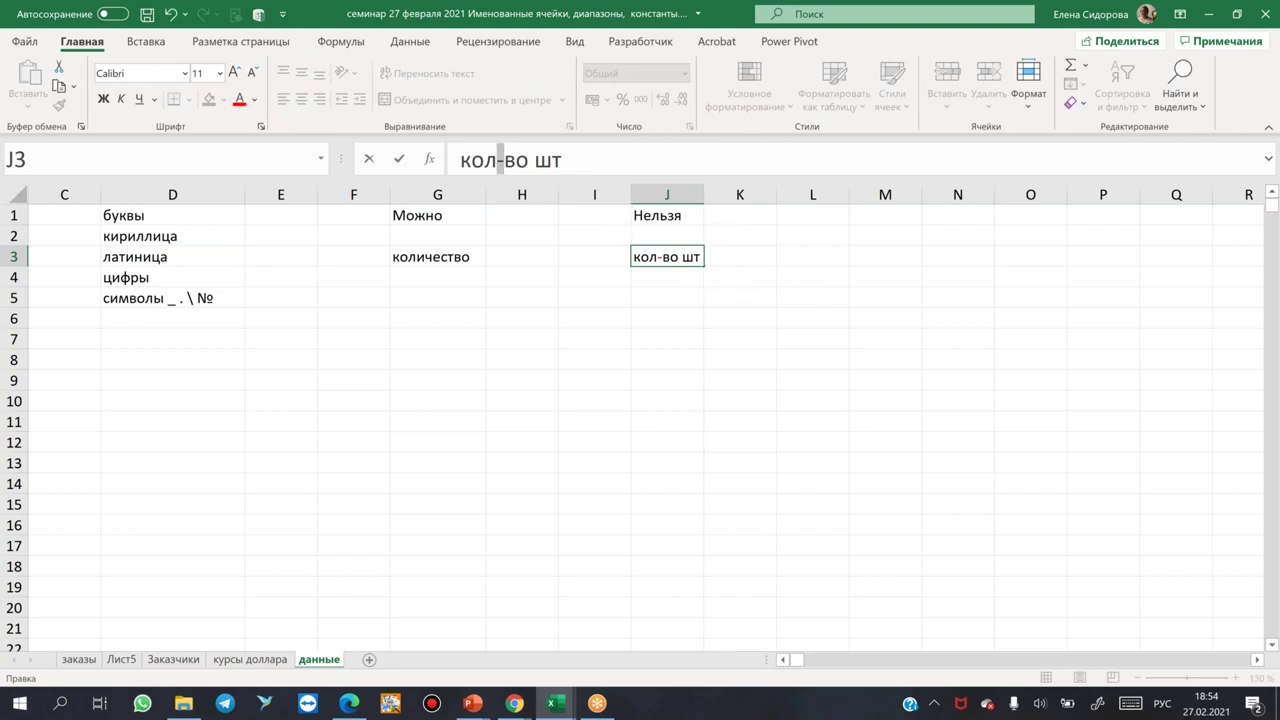
left_click(680, 257)
key("Return")
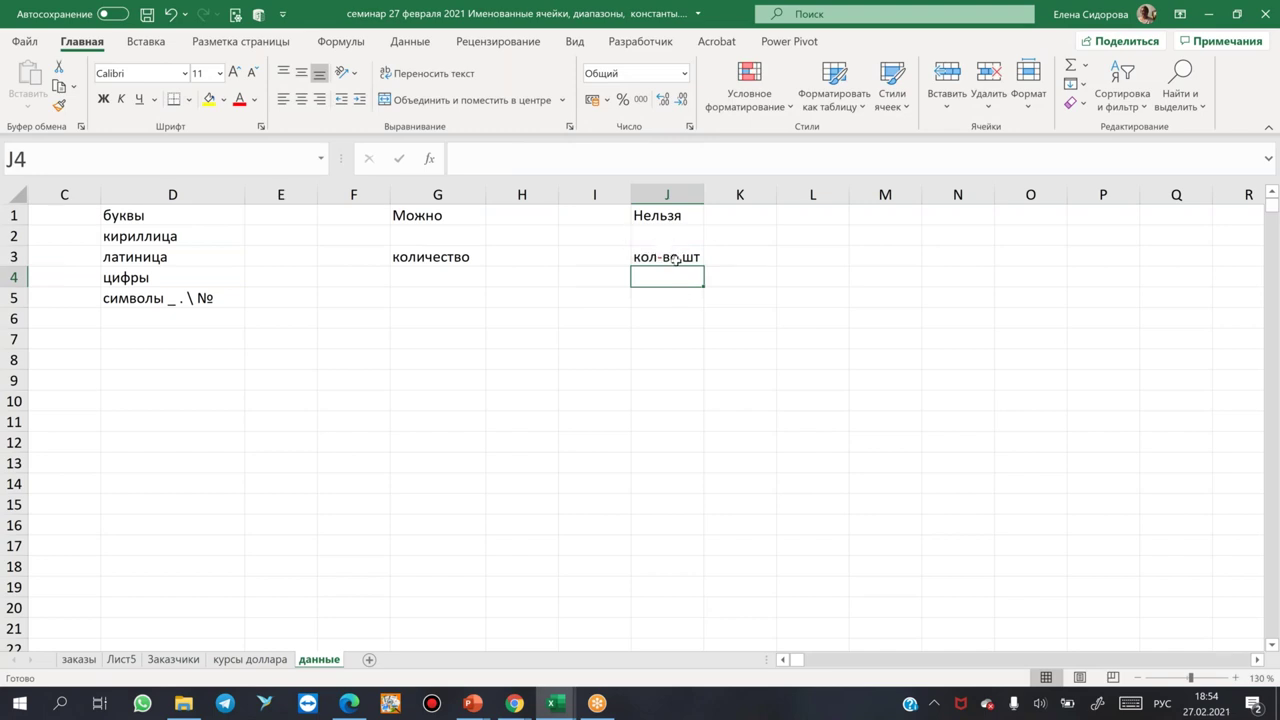
- Enter колво_шт in cell G4 as another example of an allowed name
left_click(427, 279)
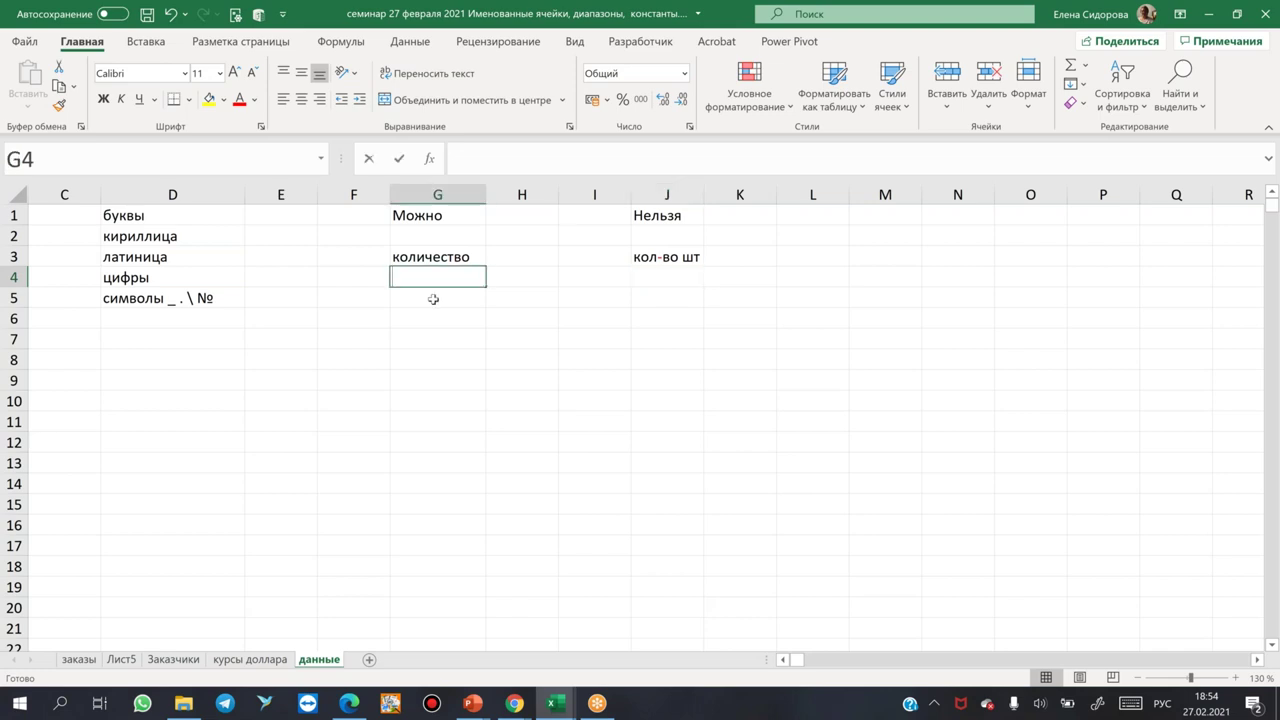
type("колво")
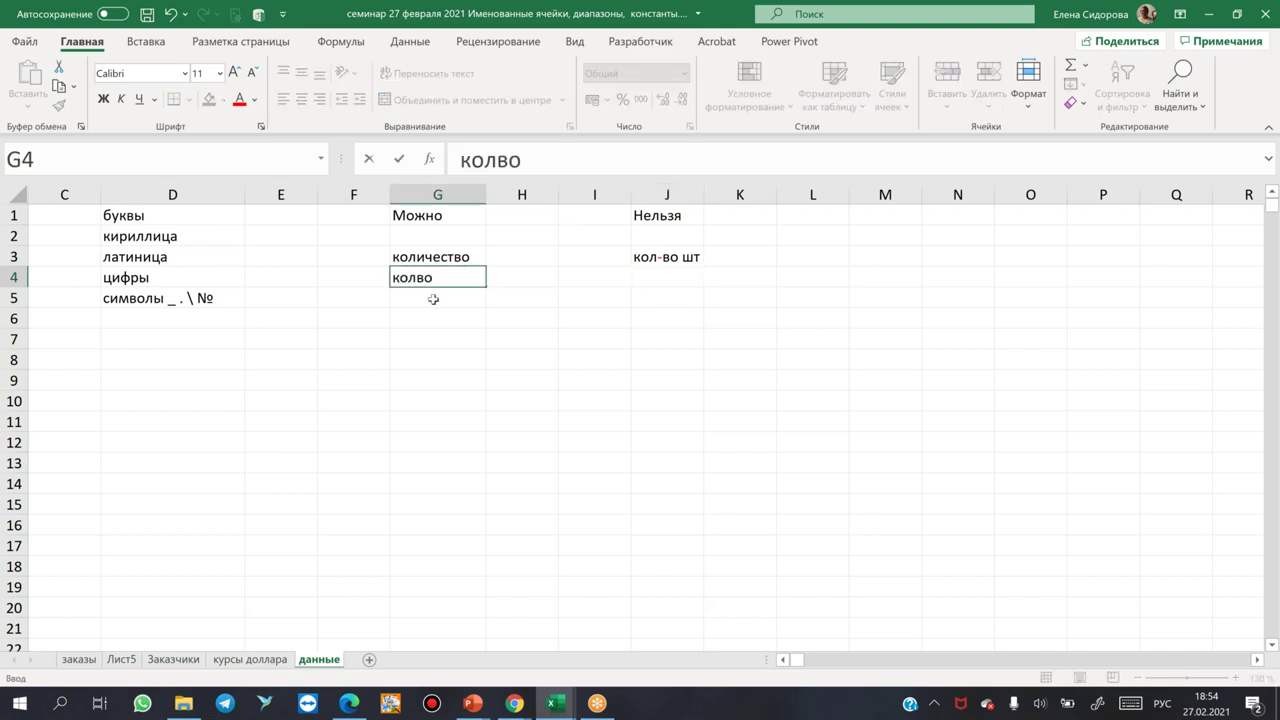
type("_шт")
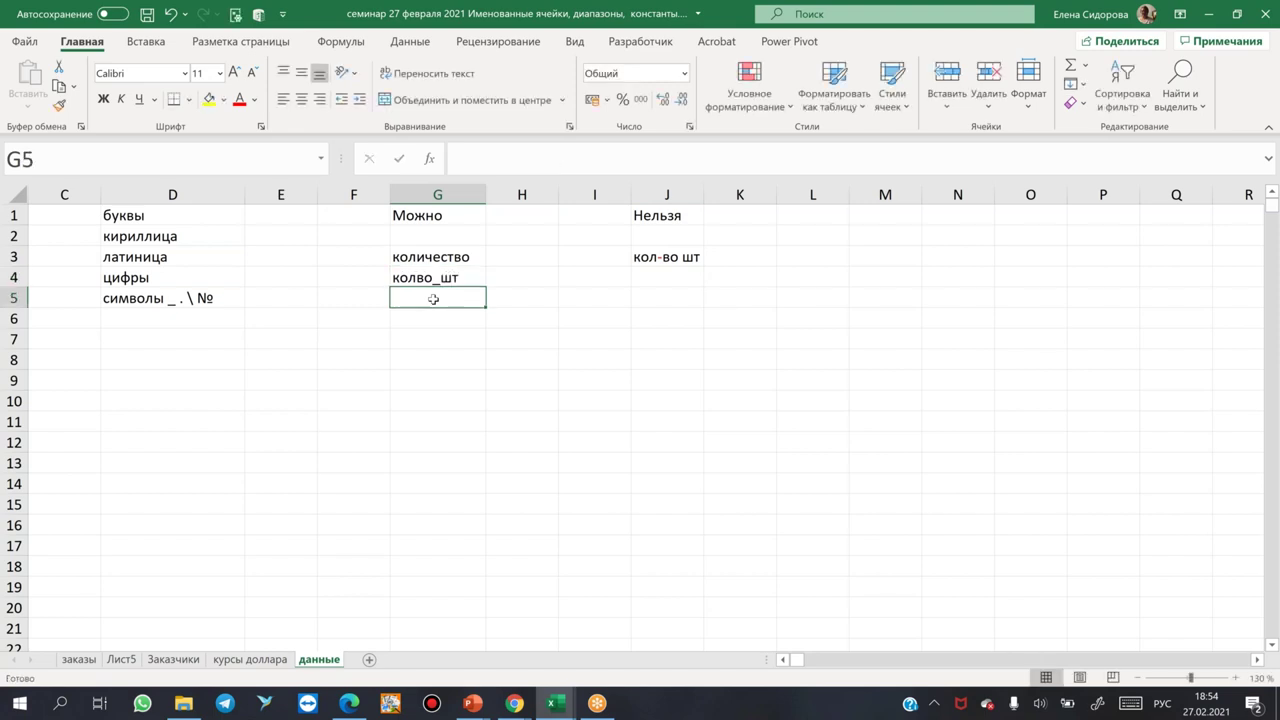
left_click(445, 340)
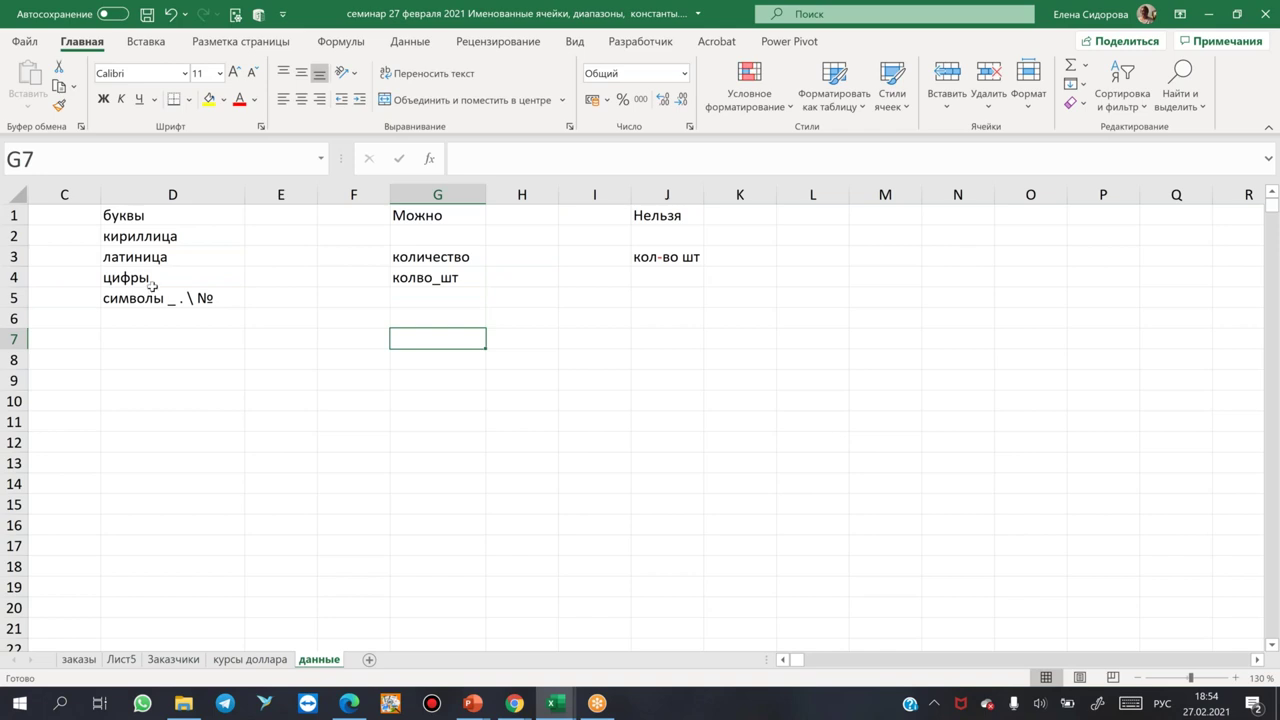
left_click(252, 277)
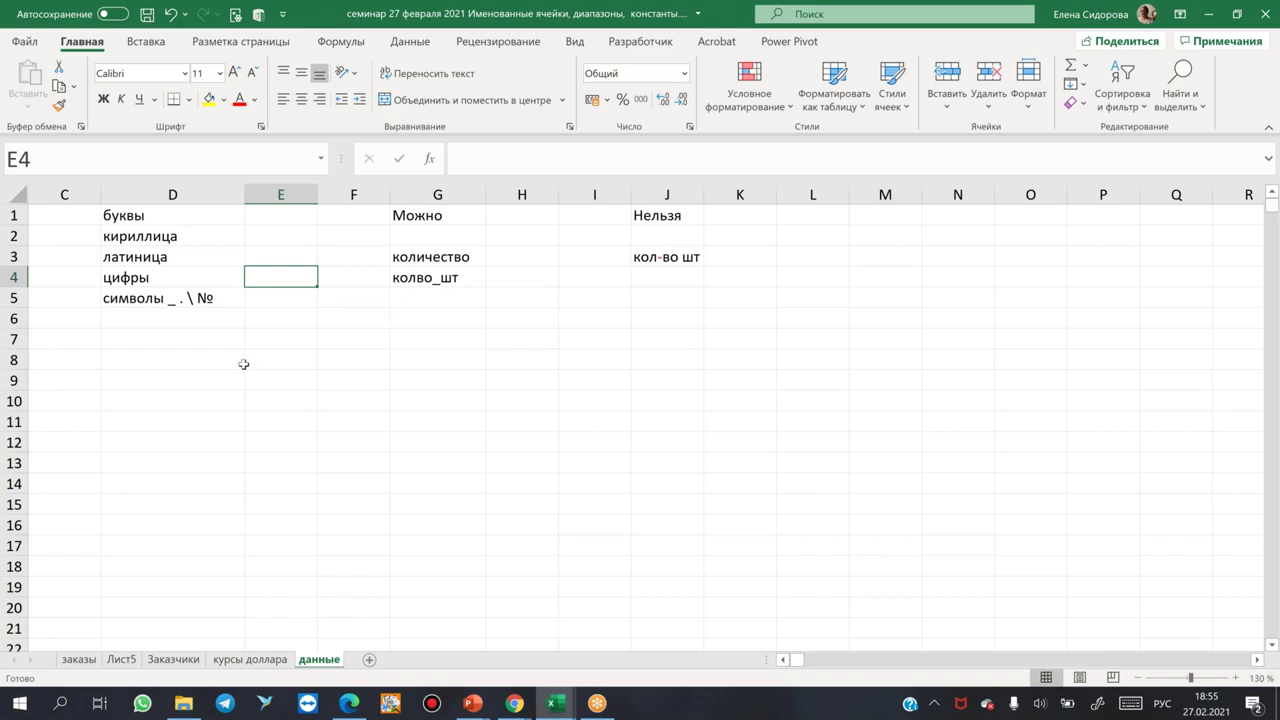
left_click(167, 296)
left_click_drag(557, 161, 632, 161)
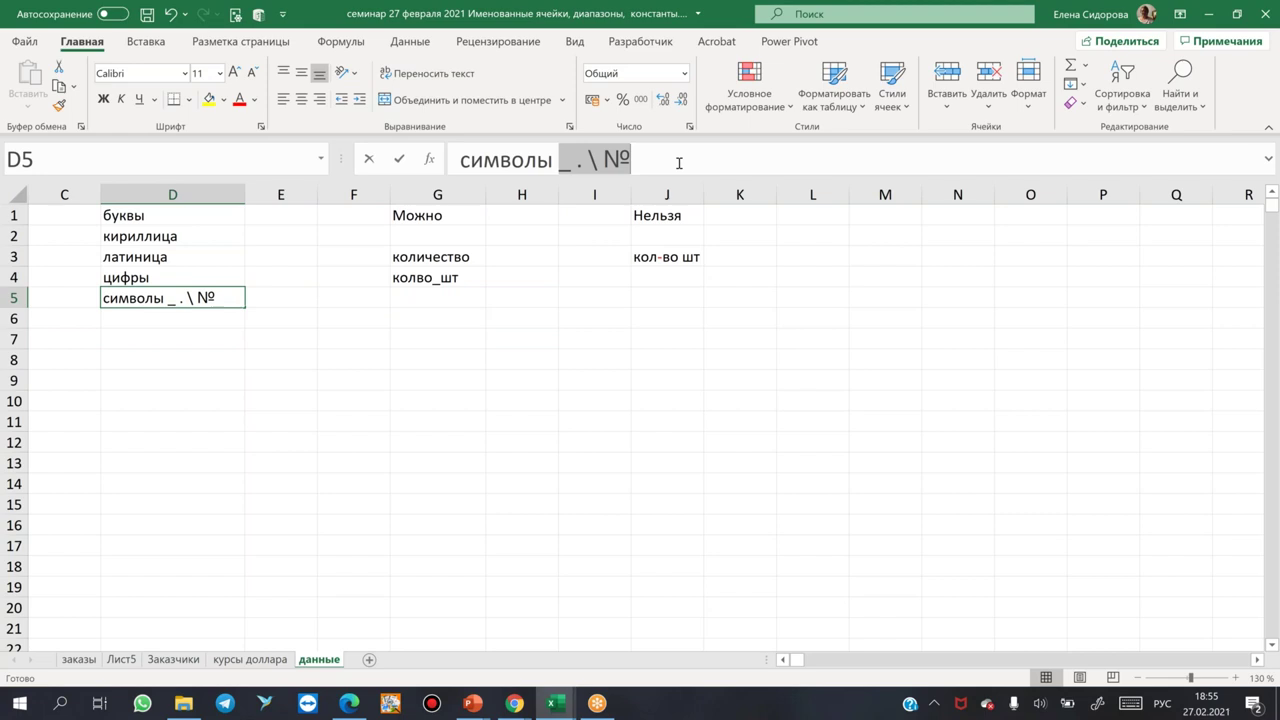
key("Escape")
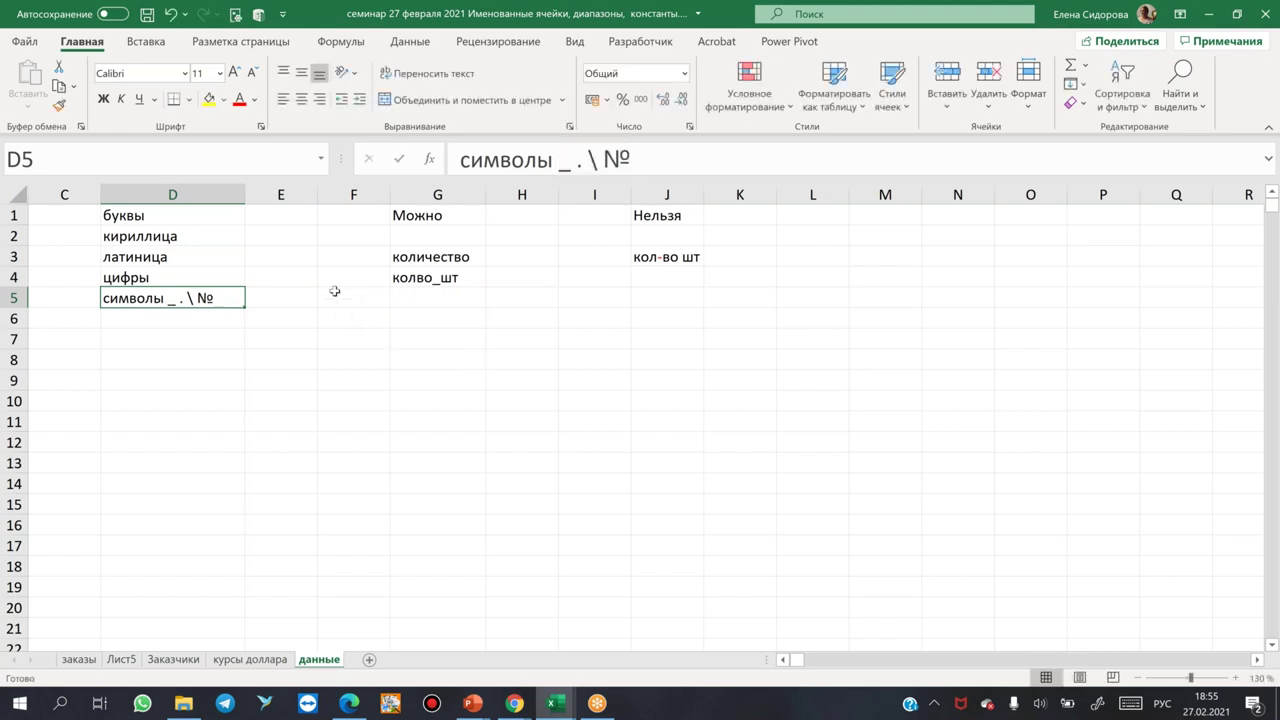
left_click(138, 339)
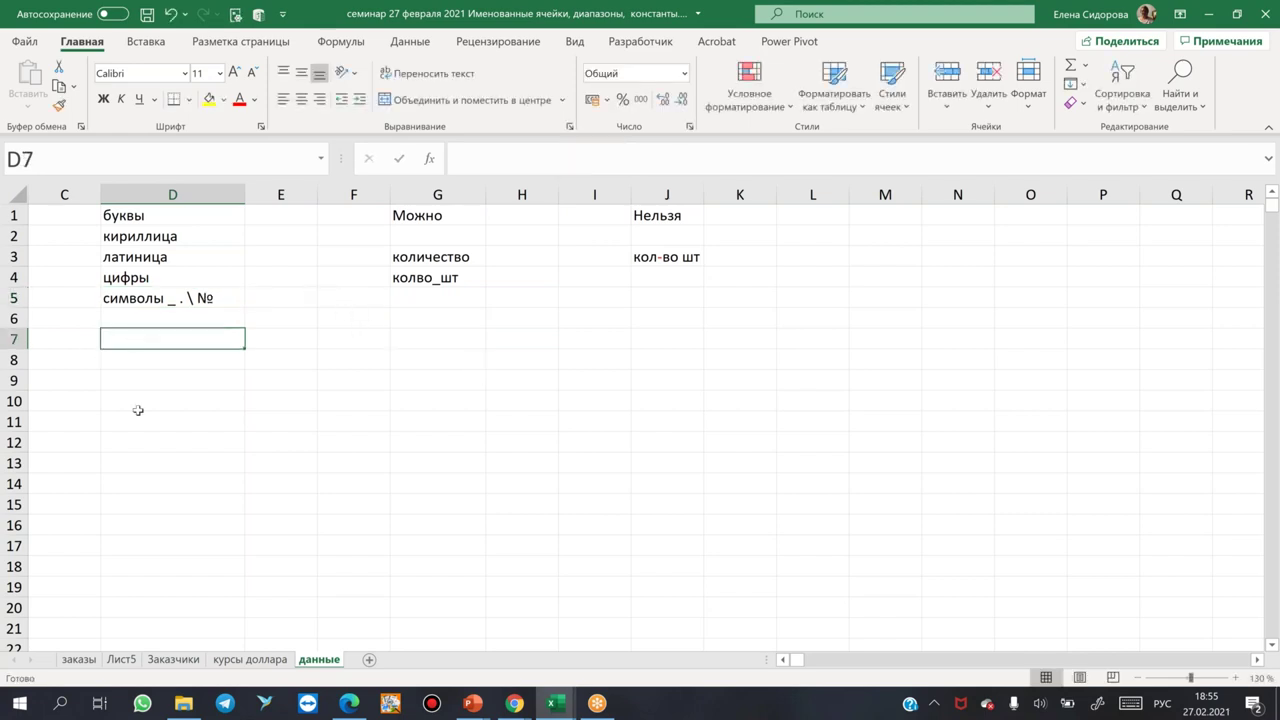
- Enter год_2020 in cell G6 as an allowed name containing digits
left_click(418, 321)
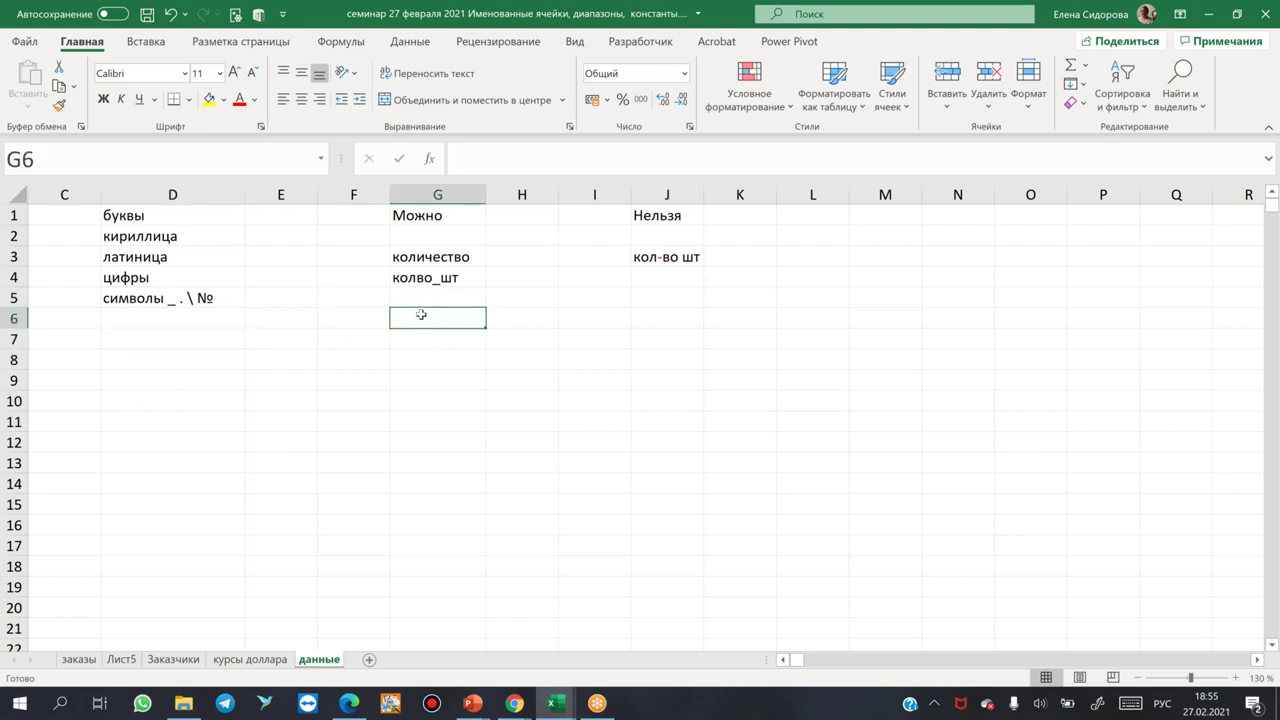
type("год")
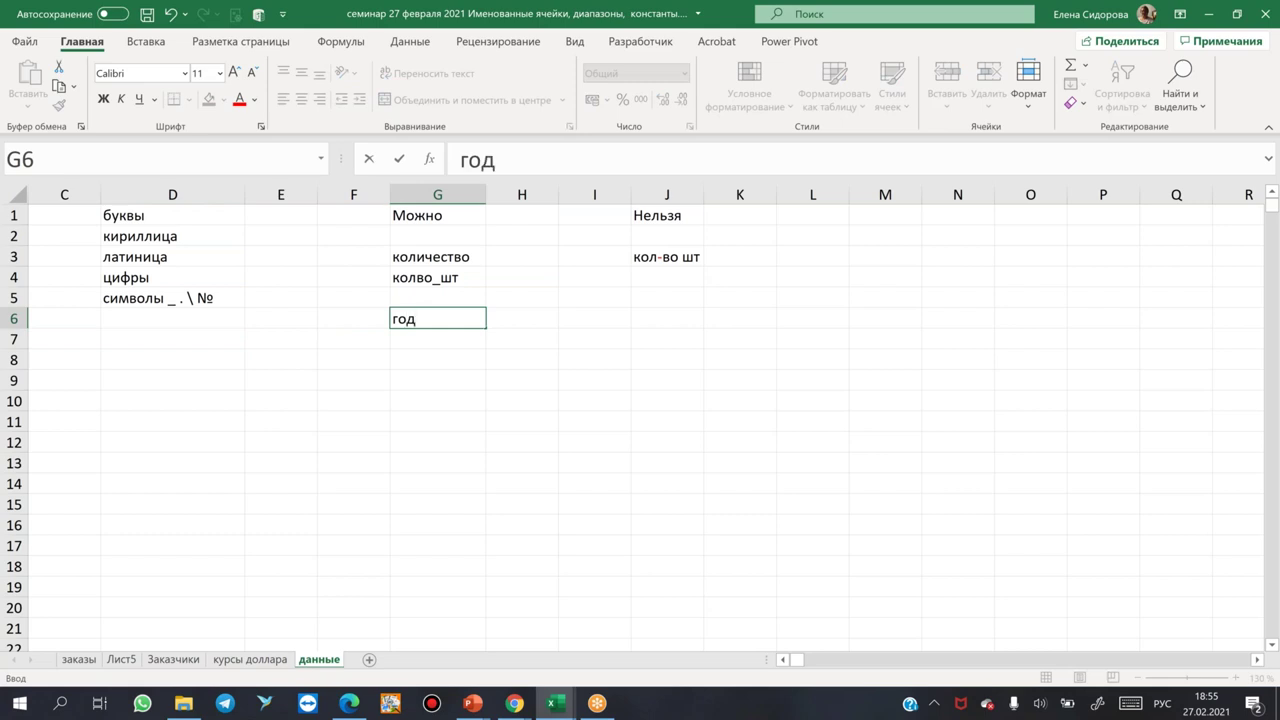
type("_")
key("Return")
key("Return")
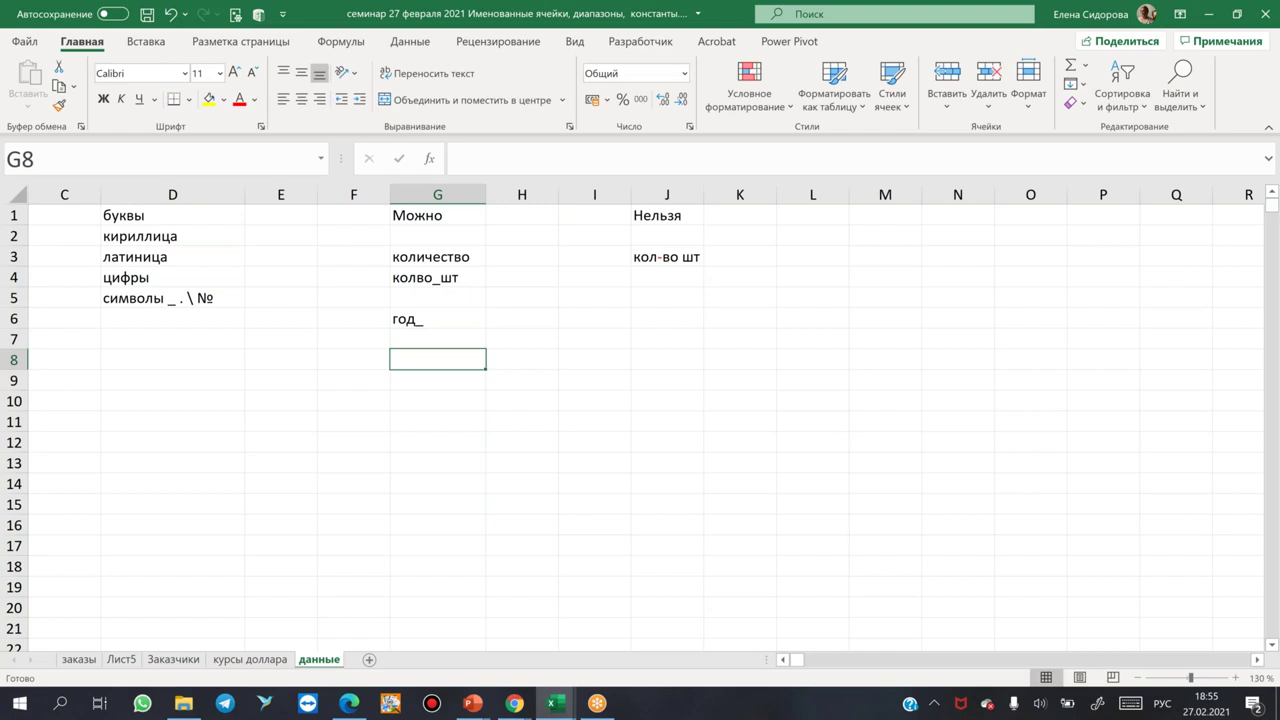
double_click(442, 318)
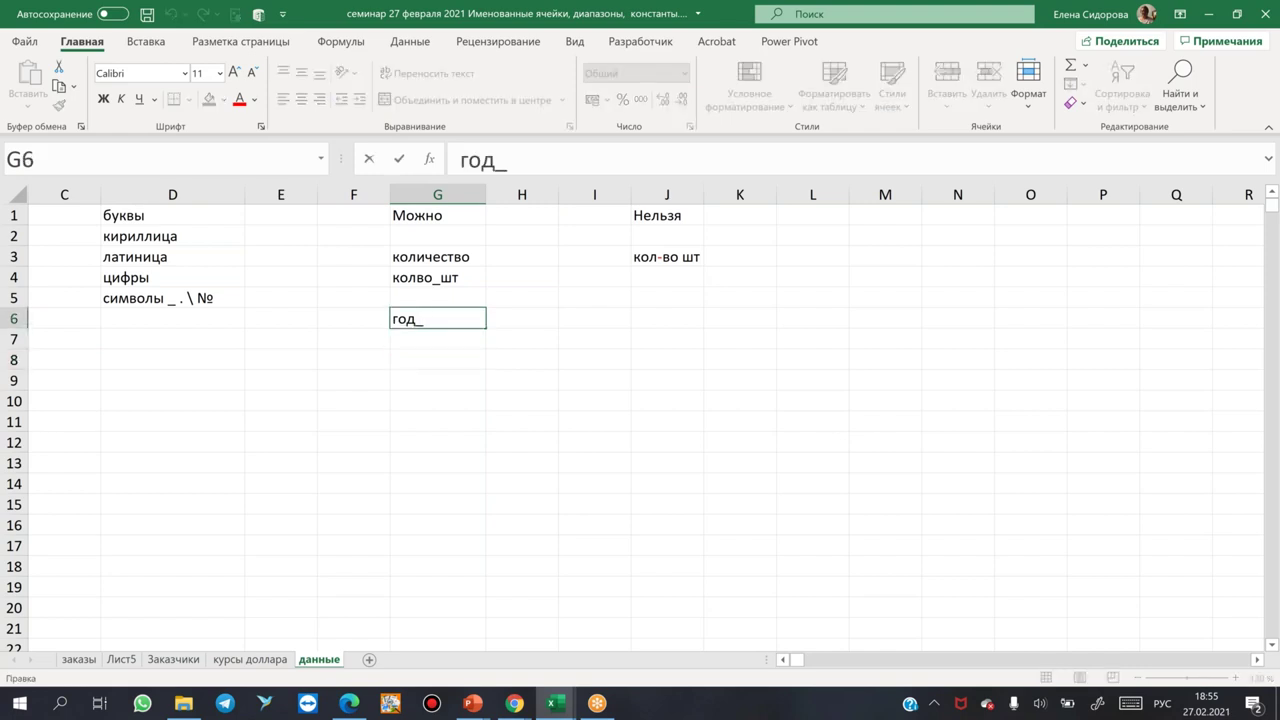
type("2020")
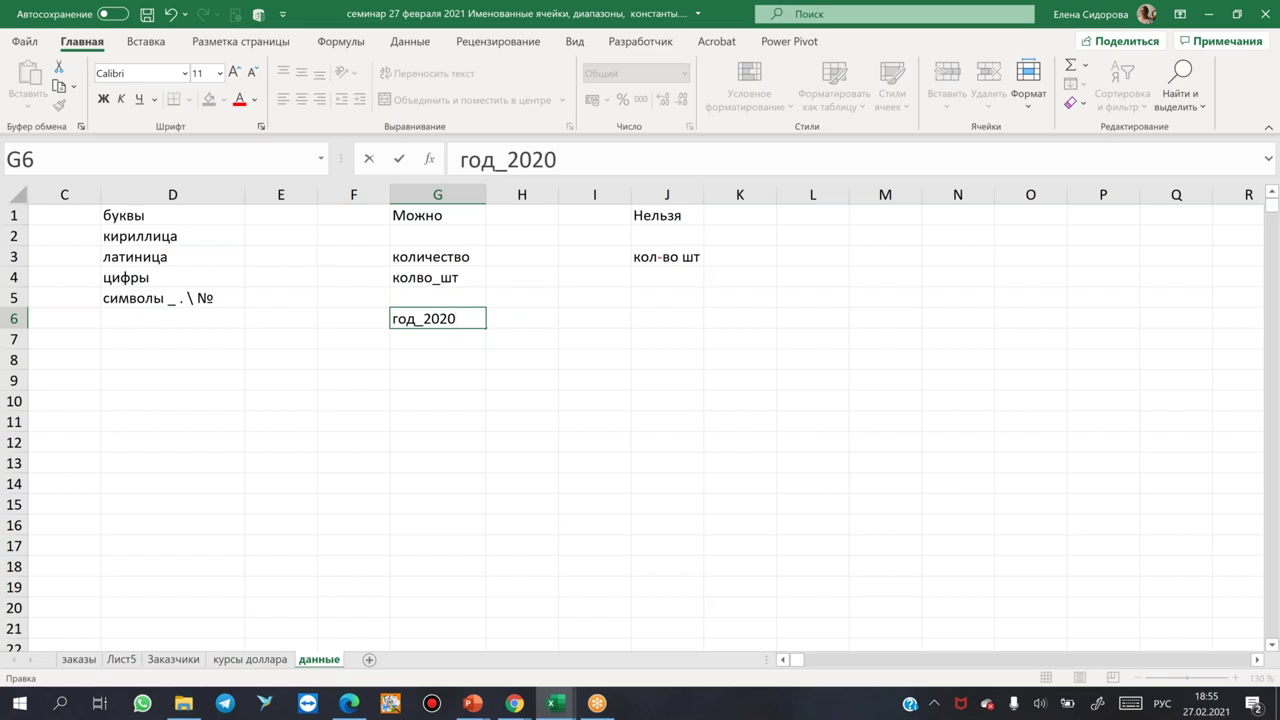
key("Return")
- Enter 2020_год in cell J6 as an example of a forbidden name
left_click(657, 314)
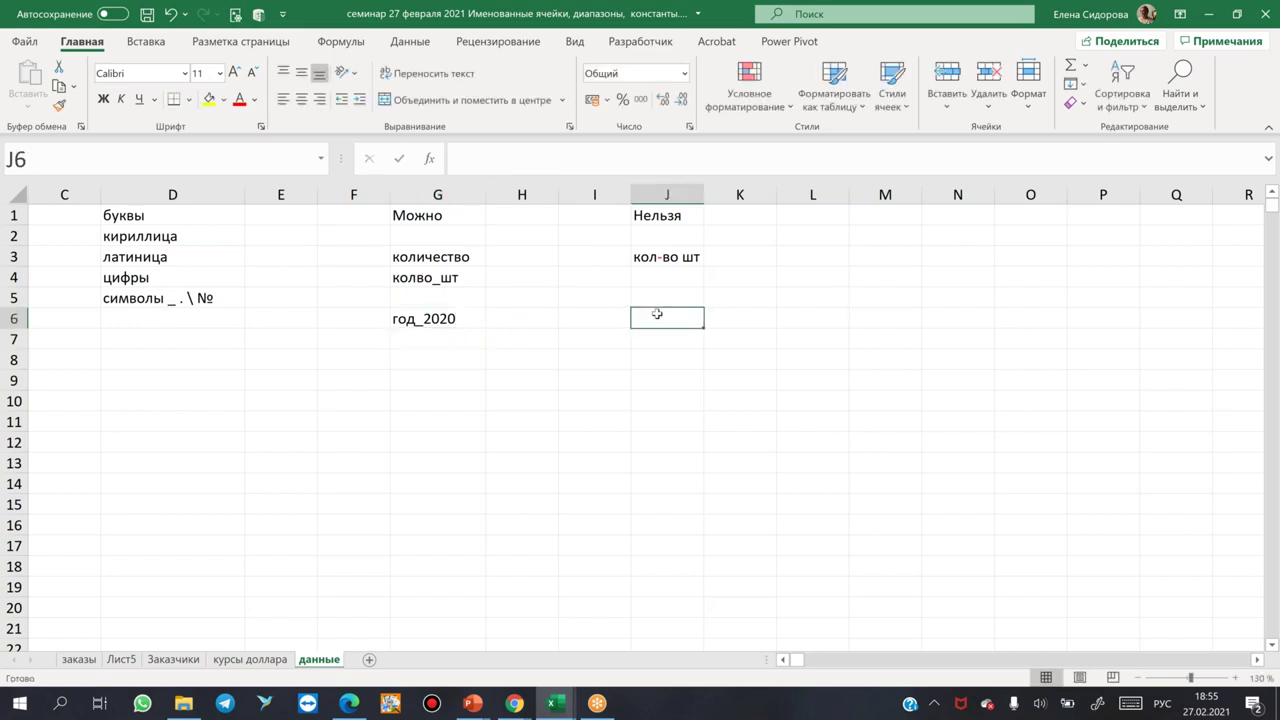
type("2020")
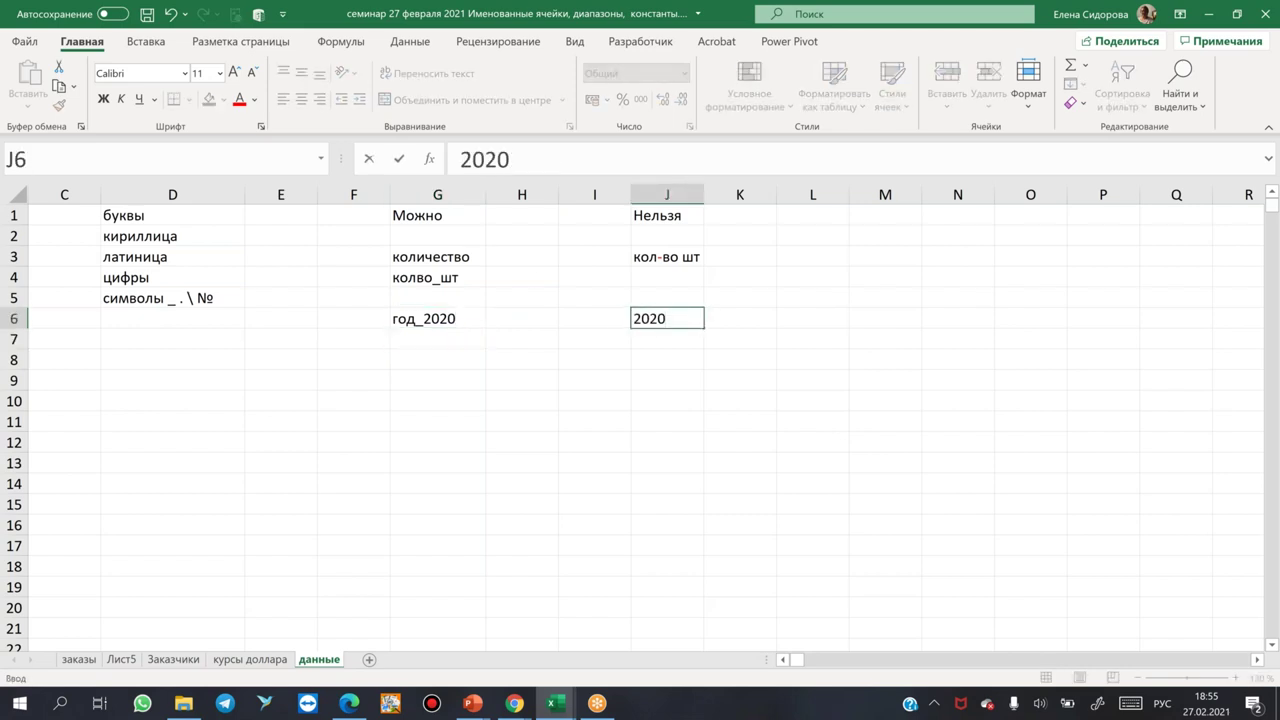
type("_год")
key("Return")
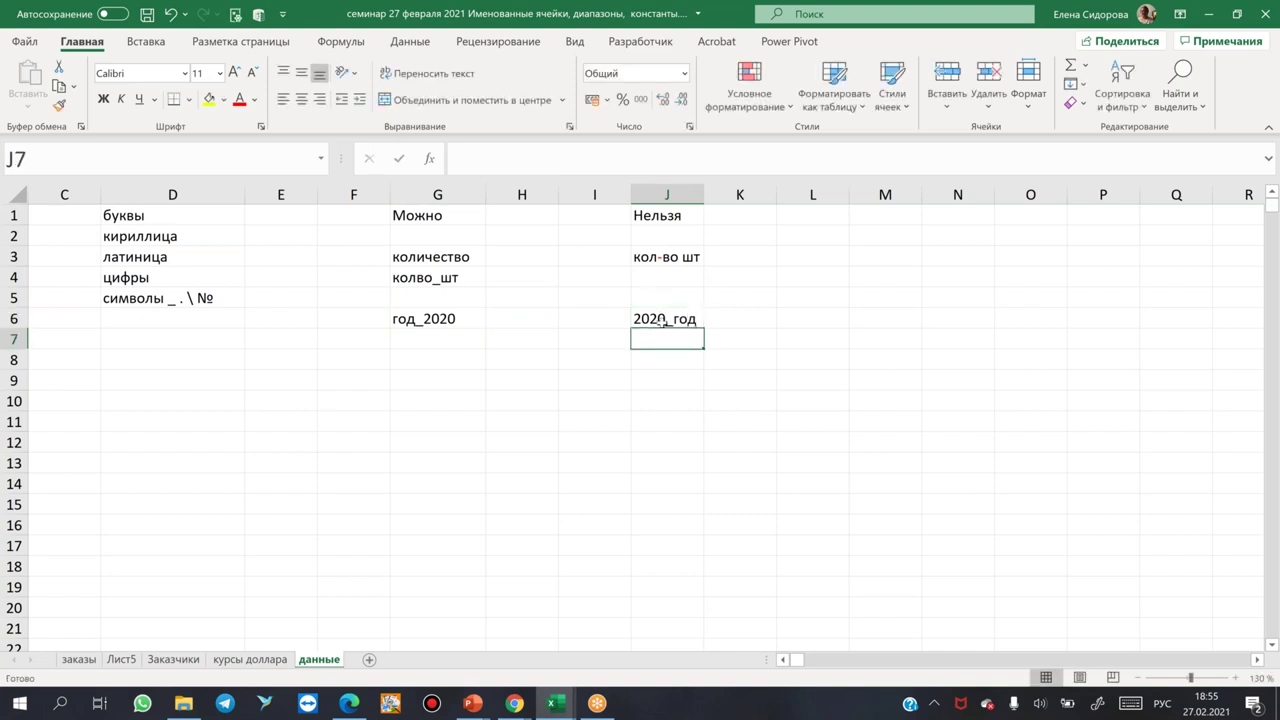
left_click(656, 322)
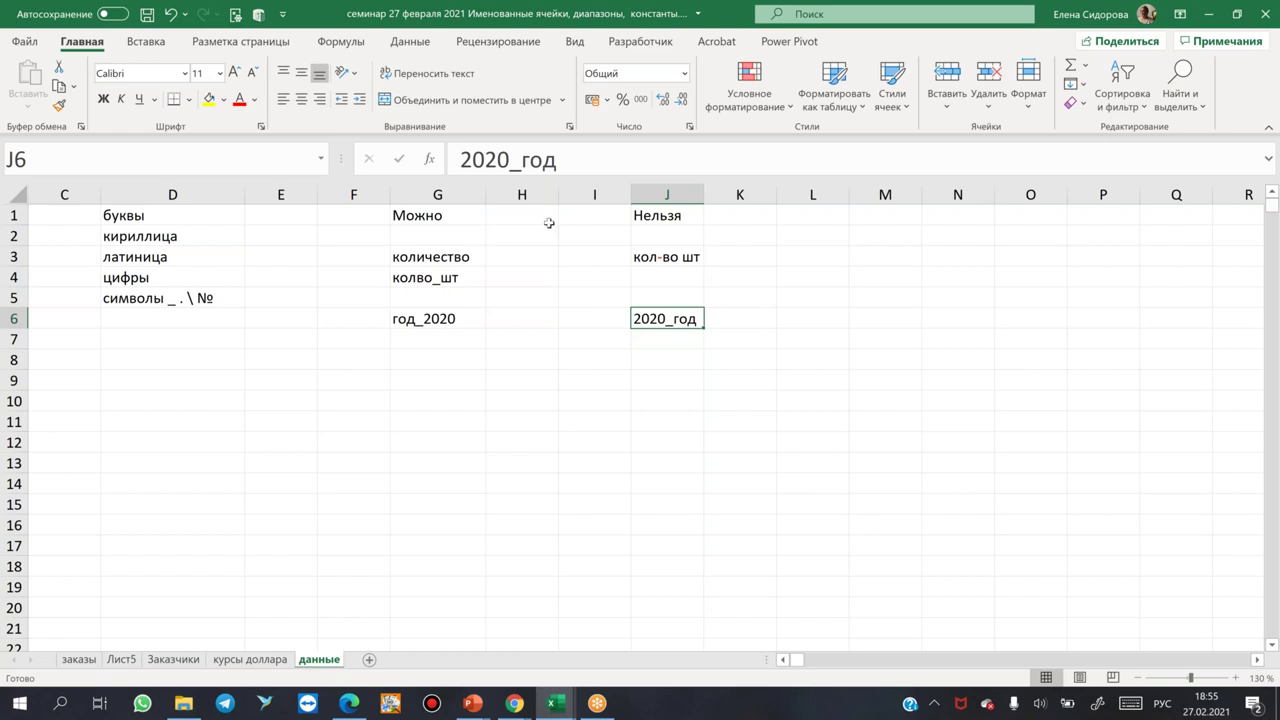
left_click(460, 160)
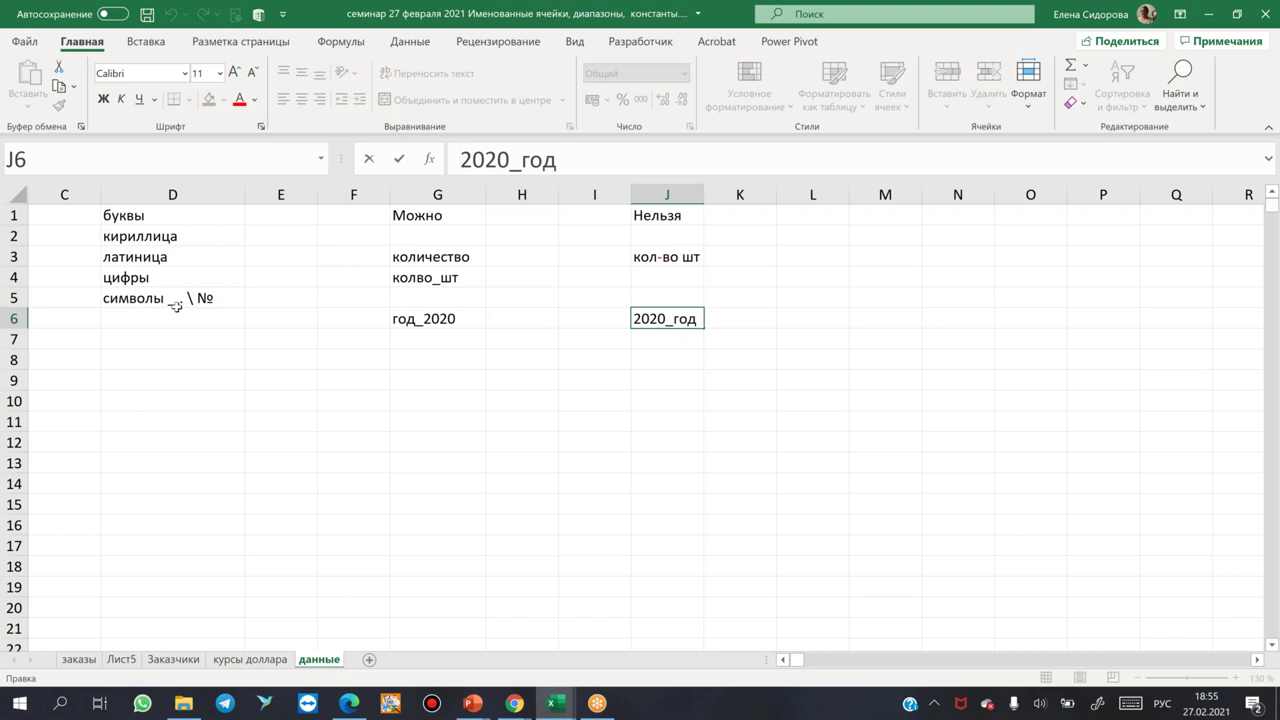
left_click(665, 353)
key("Up")
key("Up")
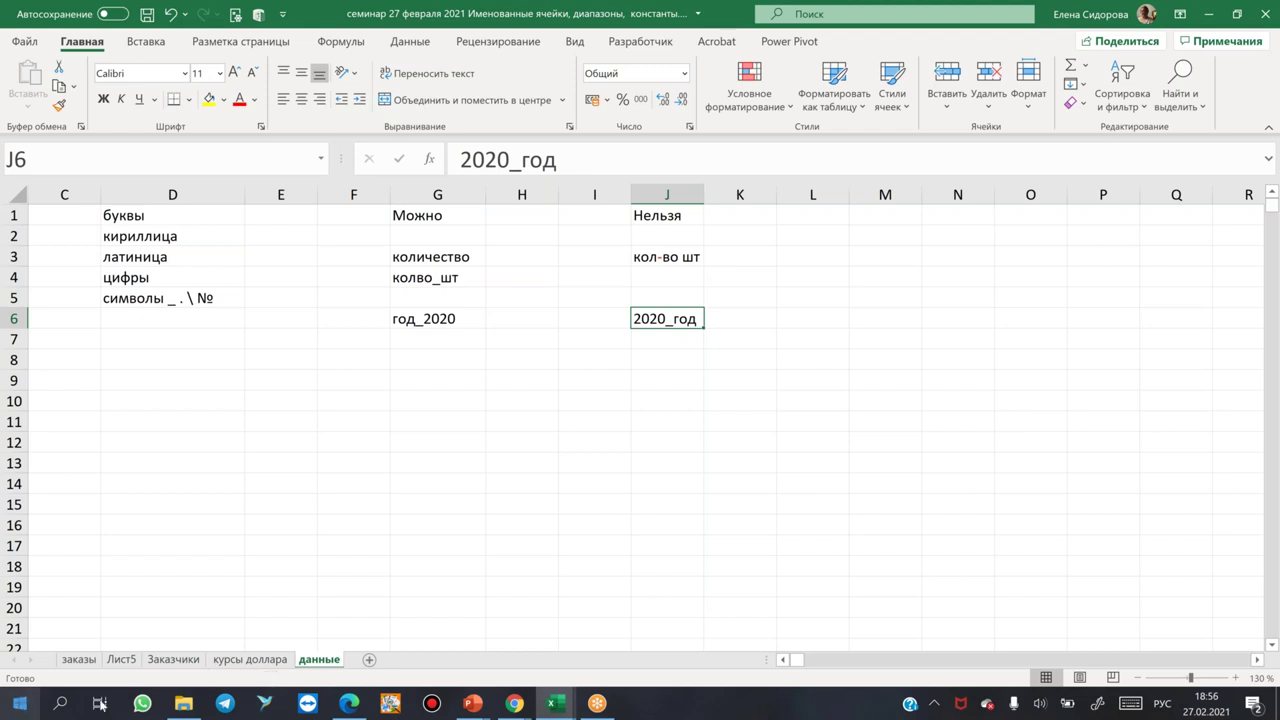
left_click(352, 381)
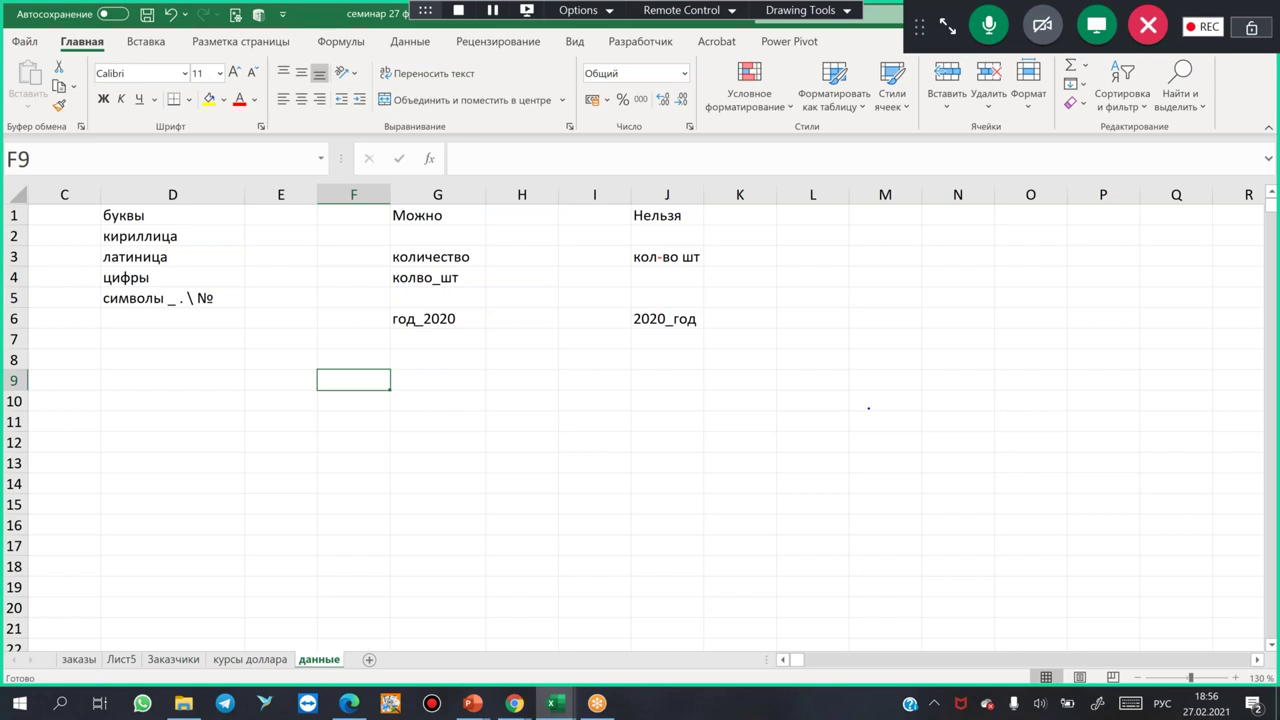
- Handwrite the example name курс_$ in blue ink over the sheet, below the год_2020 example
mouse_move(449, 360)
left_mouse_down()
mouse_move(466, 386)
mouse_move(488, 360)
mouse_move(494, 408)
mouse_move(530, 372)
left_mouse_up()
key("ctrl+z")
left_click_drag(545, 364, 544, 384)
mouse_move(604, 352)
left_mouse_down()
mouse_move(587, 390)
mouse_move(567, 383)
left_mouse_up()
left_click(563, 382)
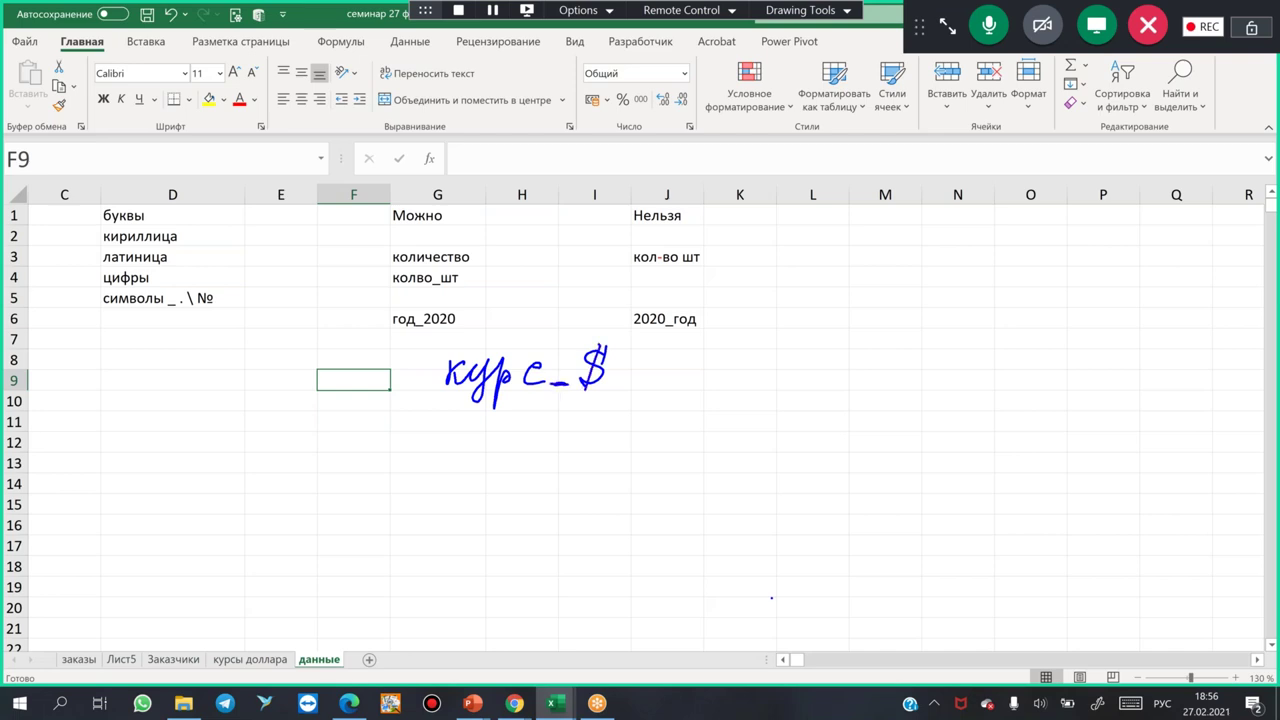
- Handwrite курс_€ beside курс_$ in blue ink, and paste the picture of both names from column D to J, around rows 9 to 13
mouse_move(710, 363)
left_mouse_down()
mouse_move(726, 376)
mouse_move(770, 358)
mouse_move(778, 375)
mouse_move(846, 381)
mouse_move(842, 369)
left_mouse_up()
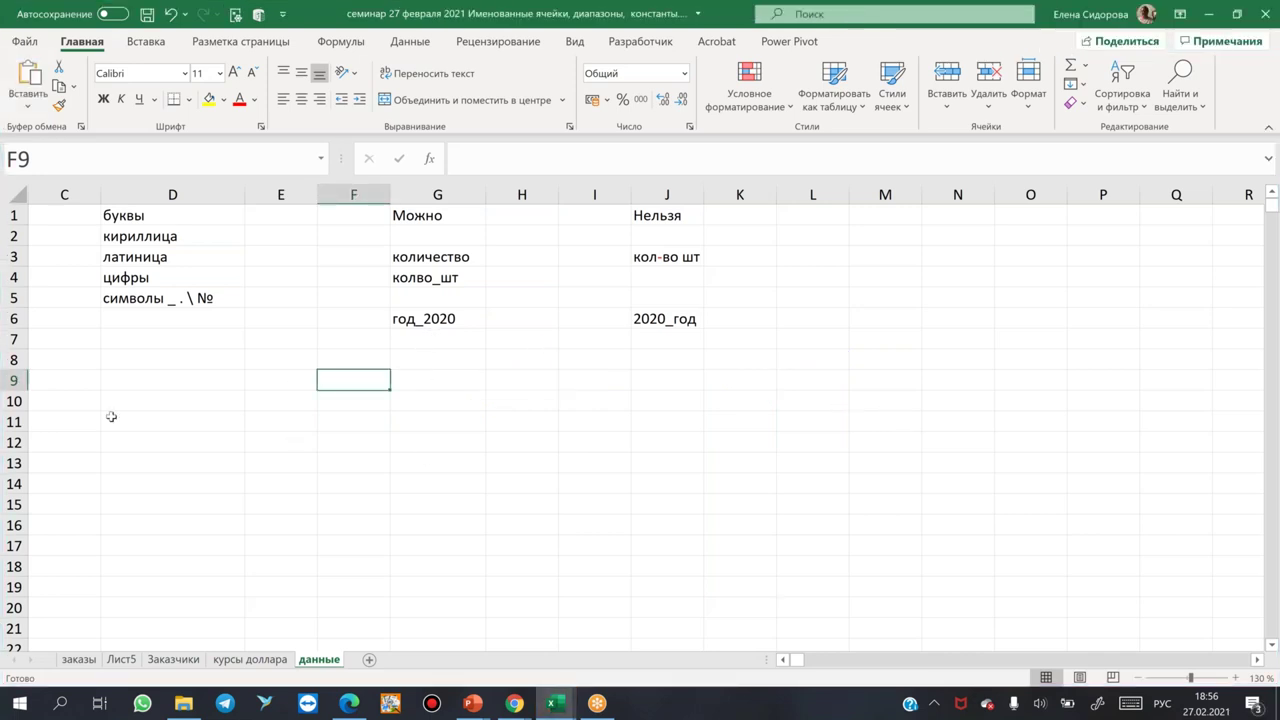
left_click(136, 387)
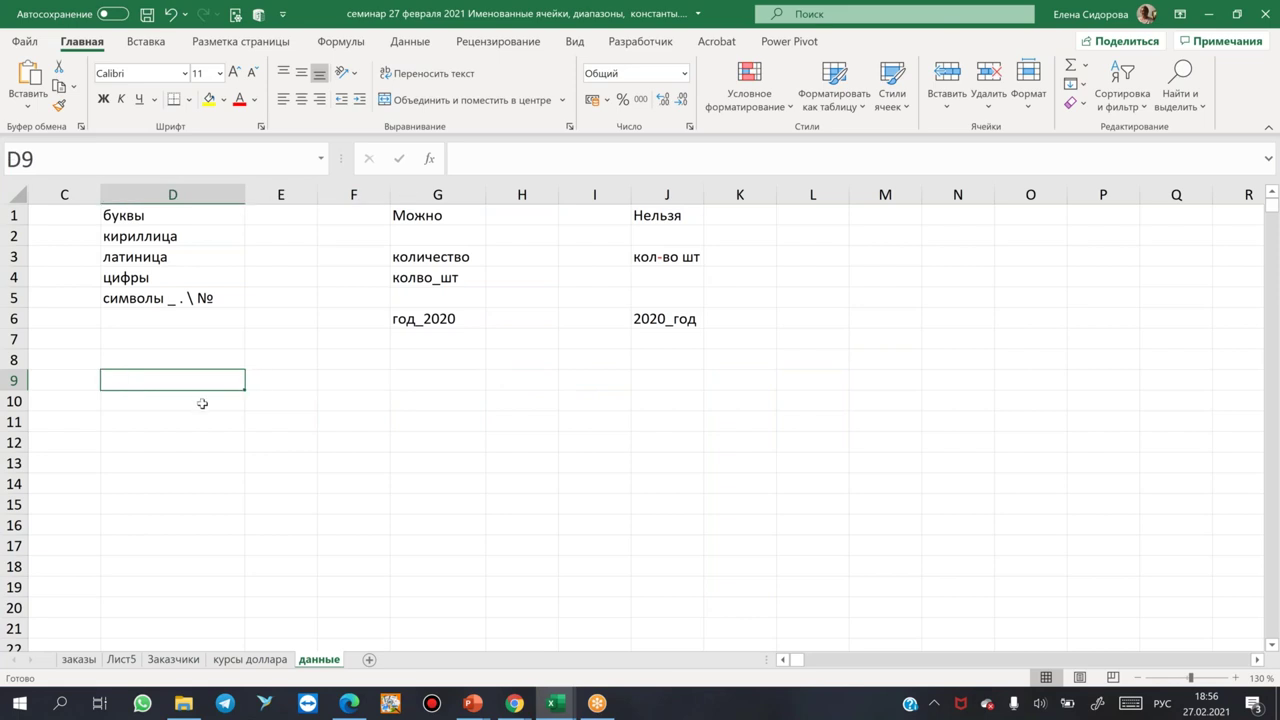
key("ctrl+v")
left_click(326, 520)
mouse_move(239, 352)
left_mouse_down()
mouse_move(247, 345)
mouse_move(246, 361)
left_mouse_up()
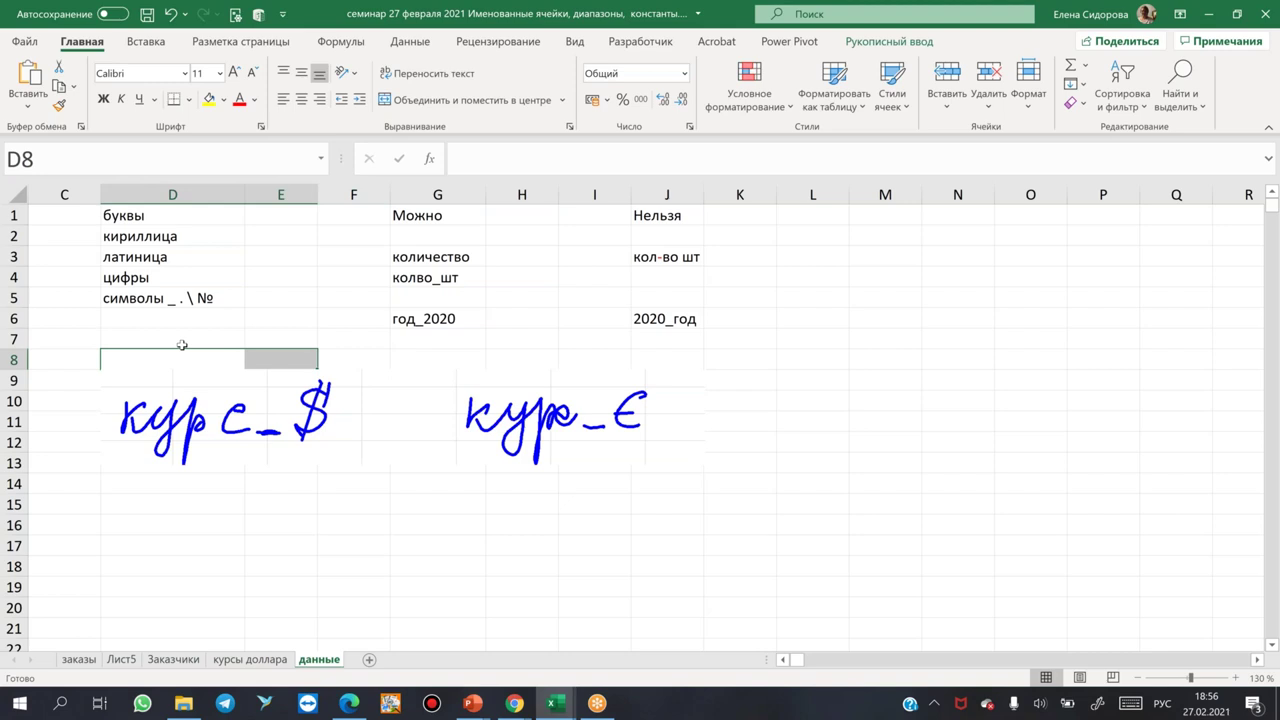
left_click(333, 418)
left_click_drag(518, 399, 520, 407)
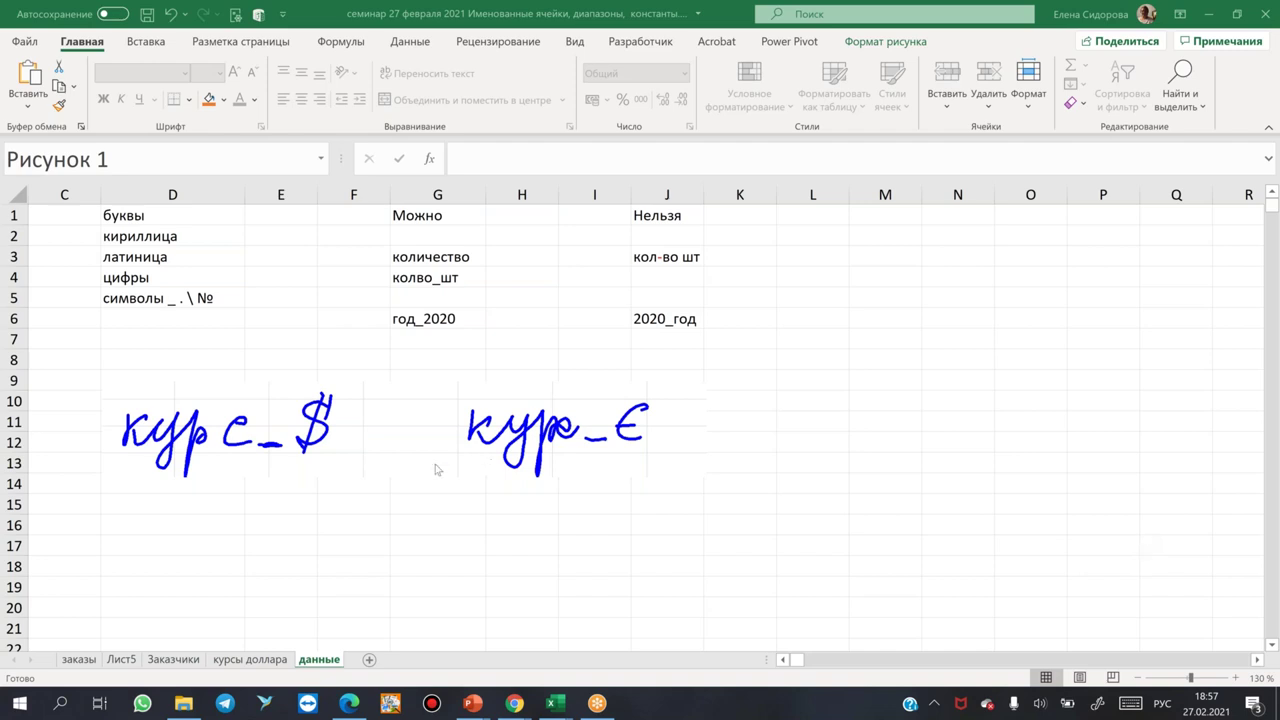
- Enter the note "$ - нельзя" in cell D15, under the handwritten курс_$ example
left_click(225, 506)
left_click(225, 506)
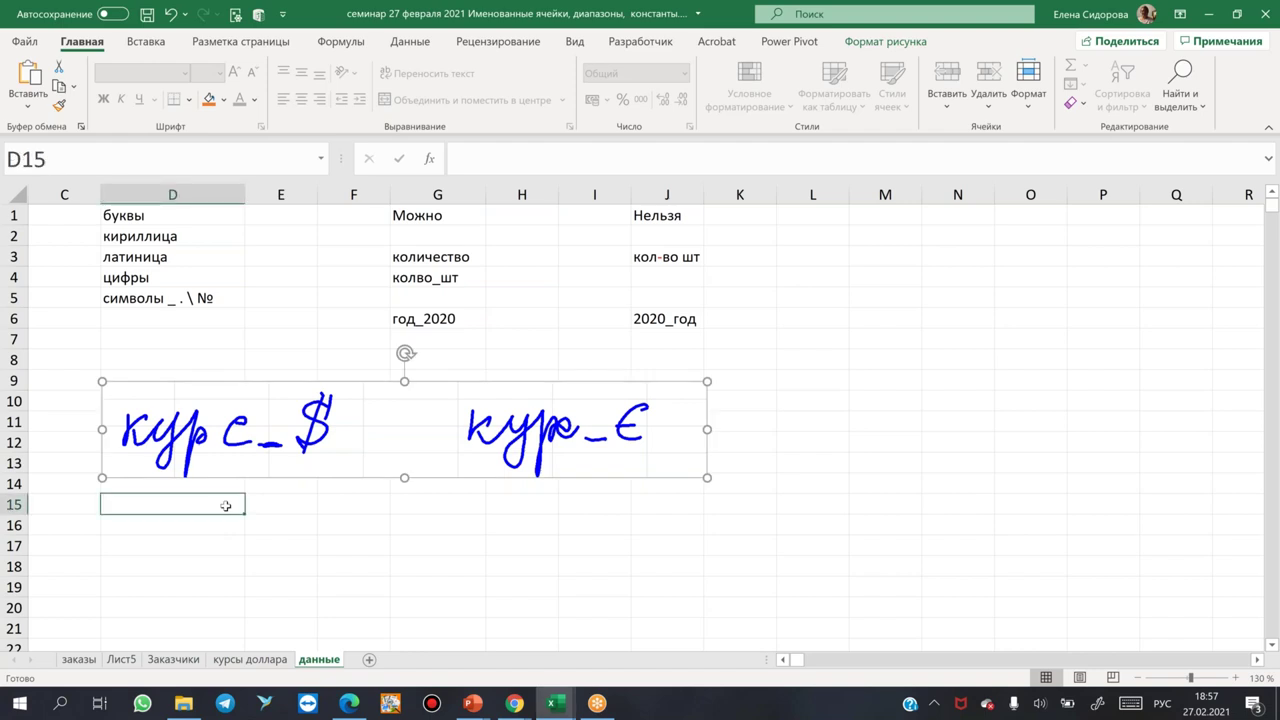
key("alt+shift")
type("$")
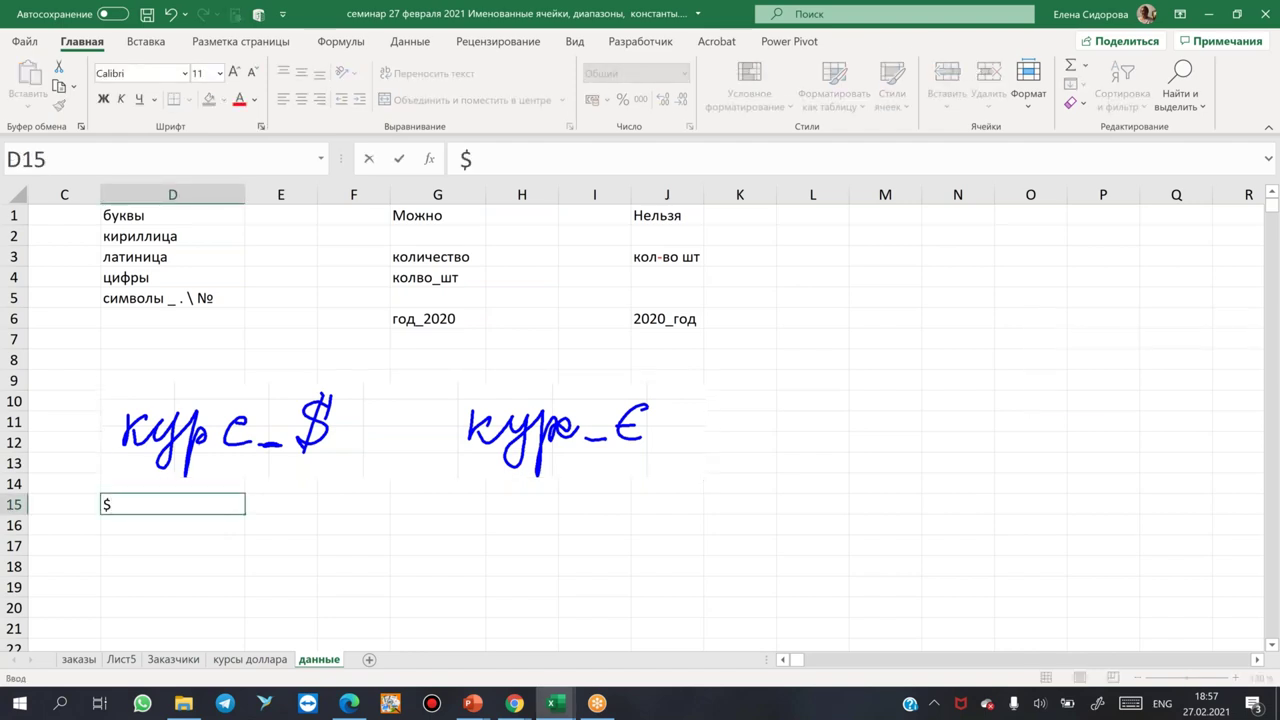
type(" -")
key("alt+shift")
type("нель")
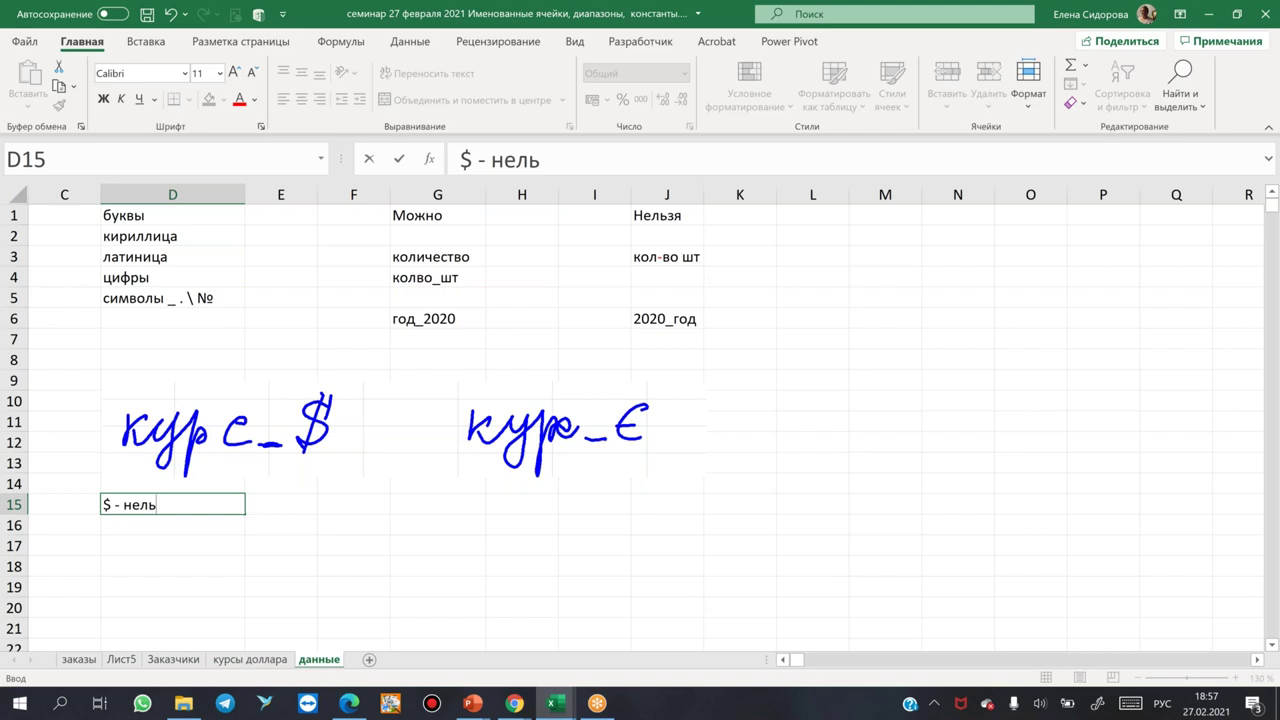
type("зя")
key("Return")
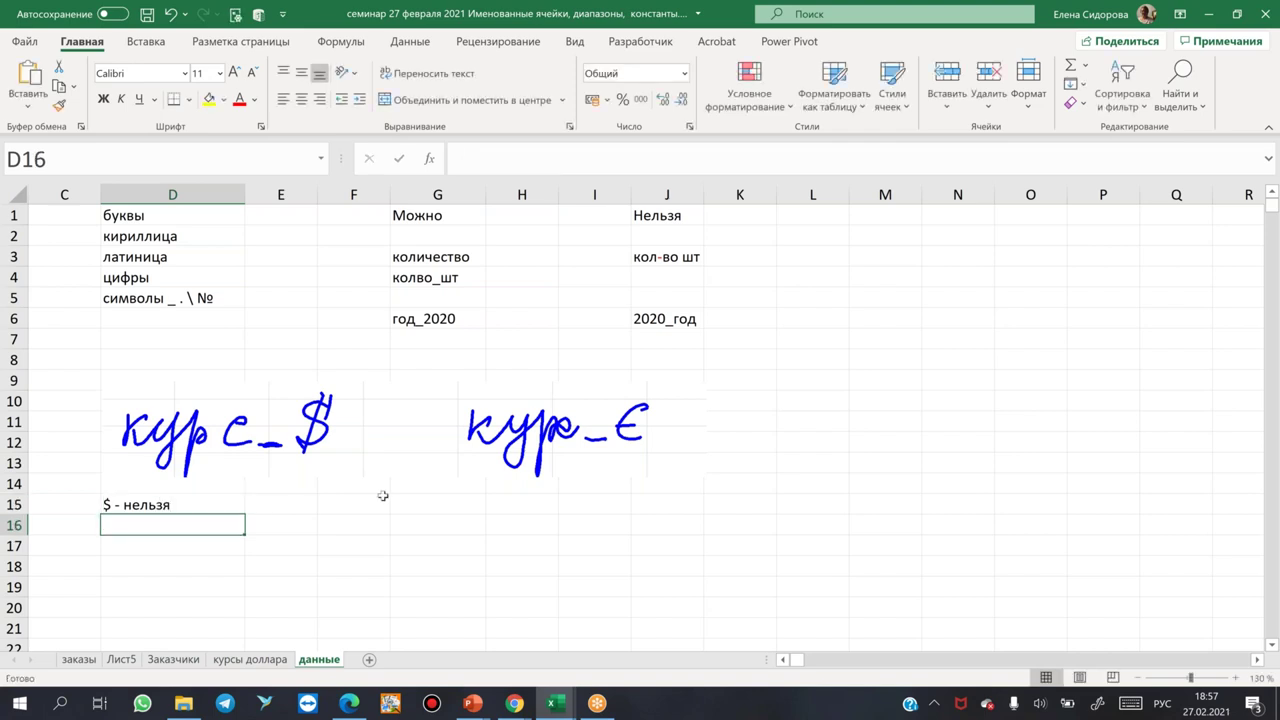
- Enter the € symbol in cell H15, under the handwritten курс_€ example
left_click(520, 499)
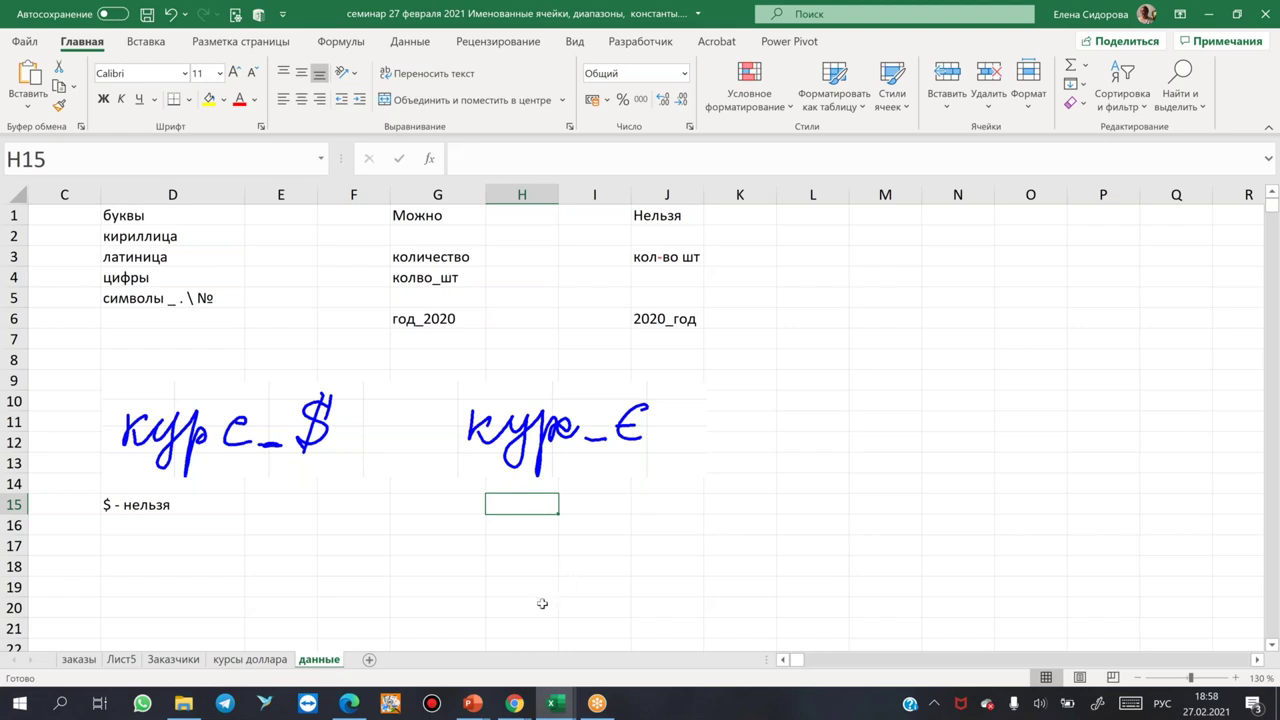
key("super+space")
key("alt+shift")
type("(")
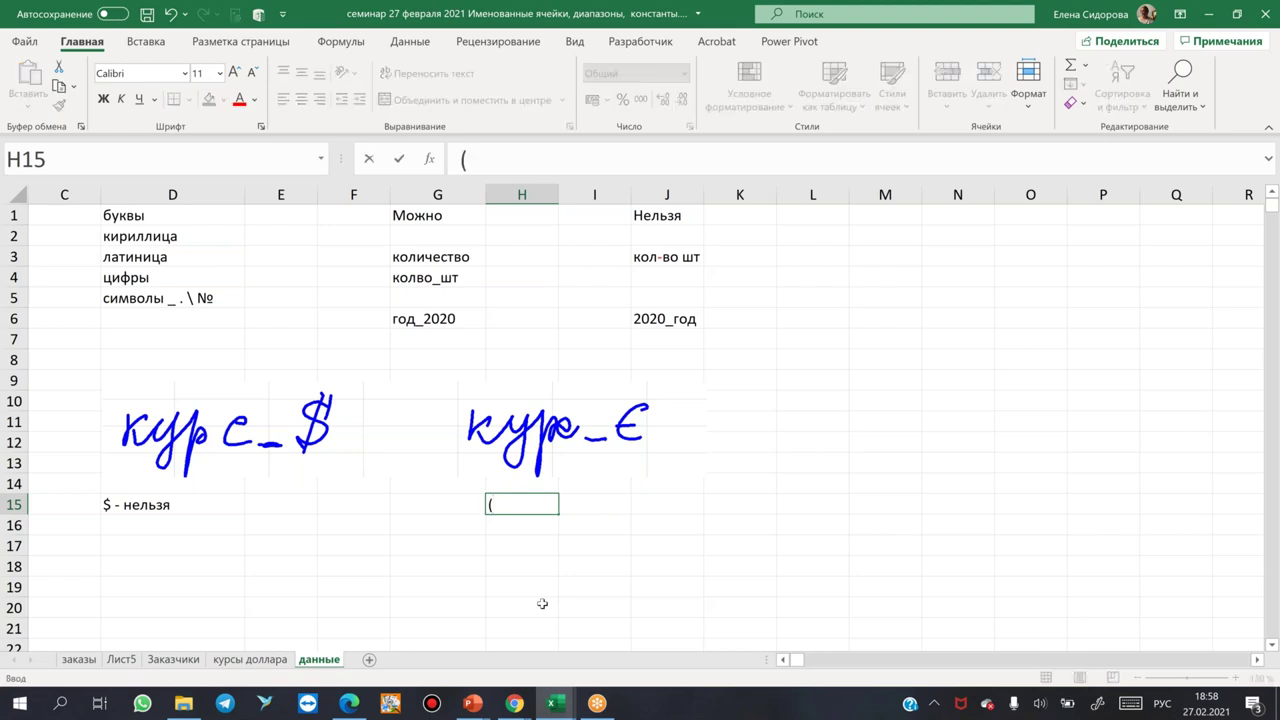
type("у")
key("BackSpace")
left_click(987, 74)
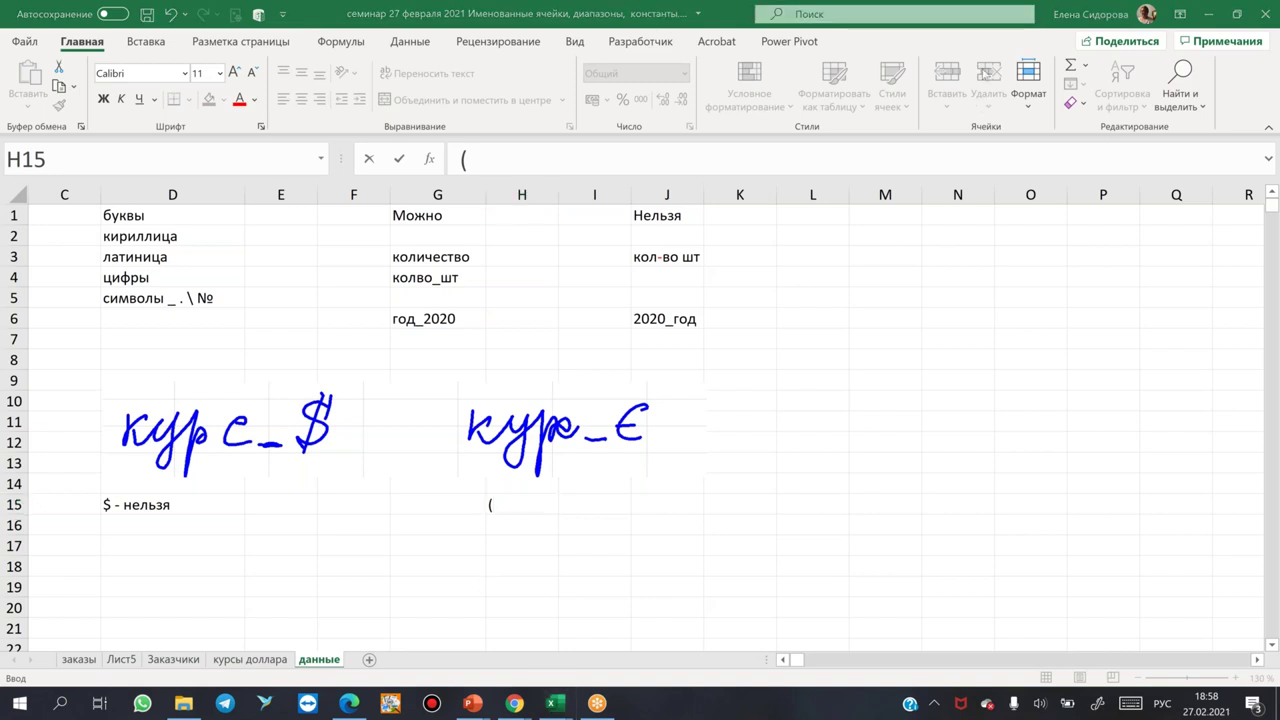
key("alt+shift")
left_click(514, 501)
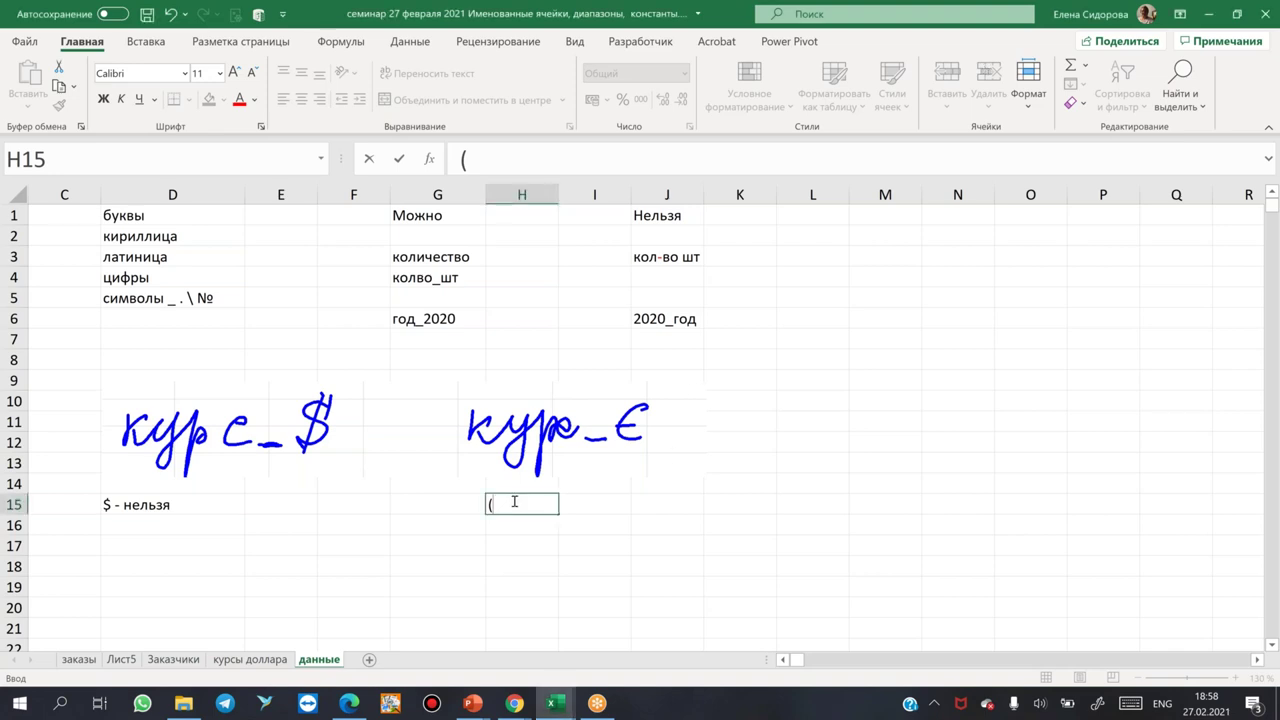
type("e)")
key("Return")
left_click(508, 496)
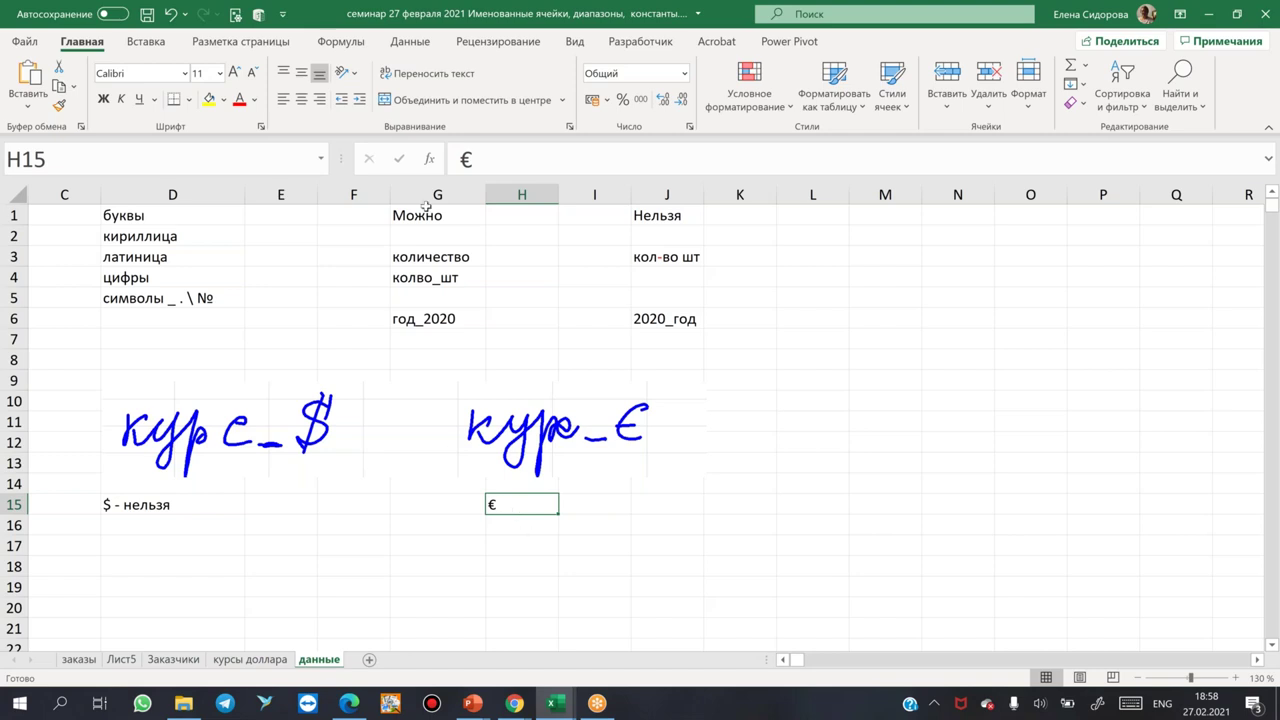
double_click(466, 159)
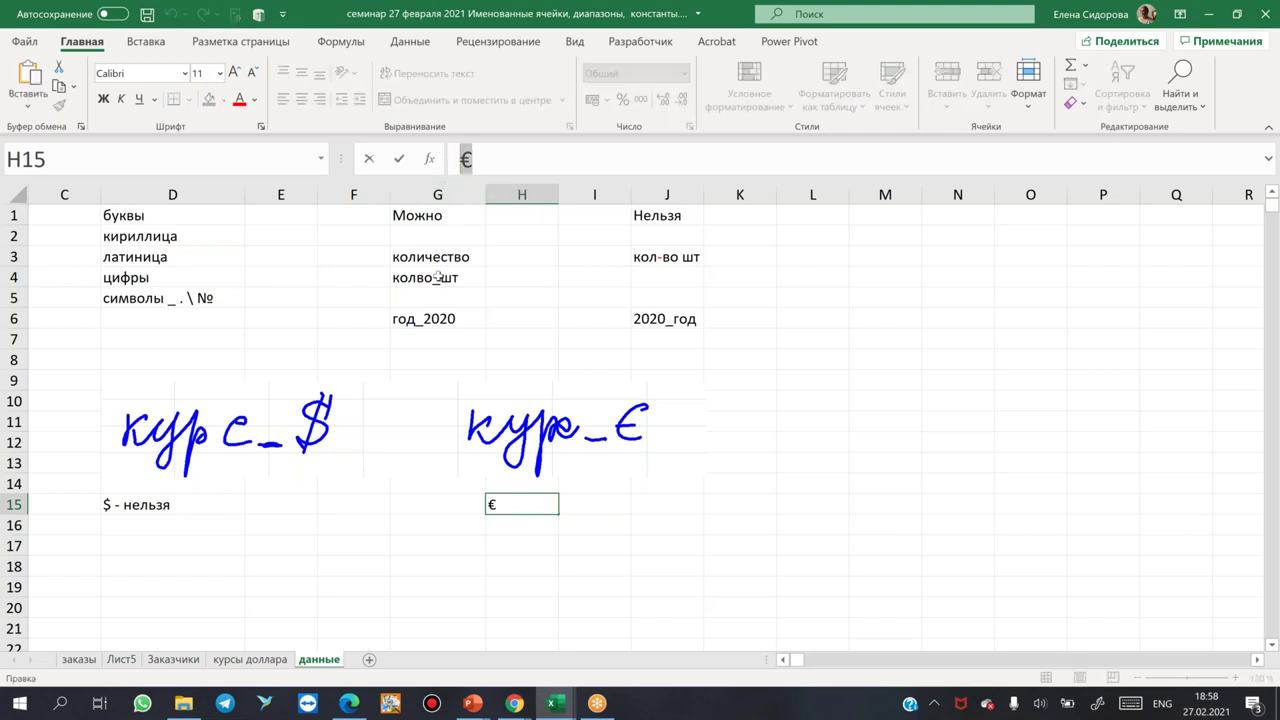
key("Escape")
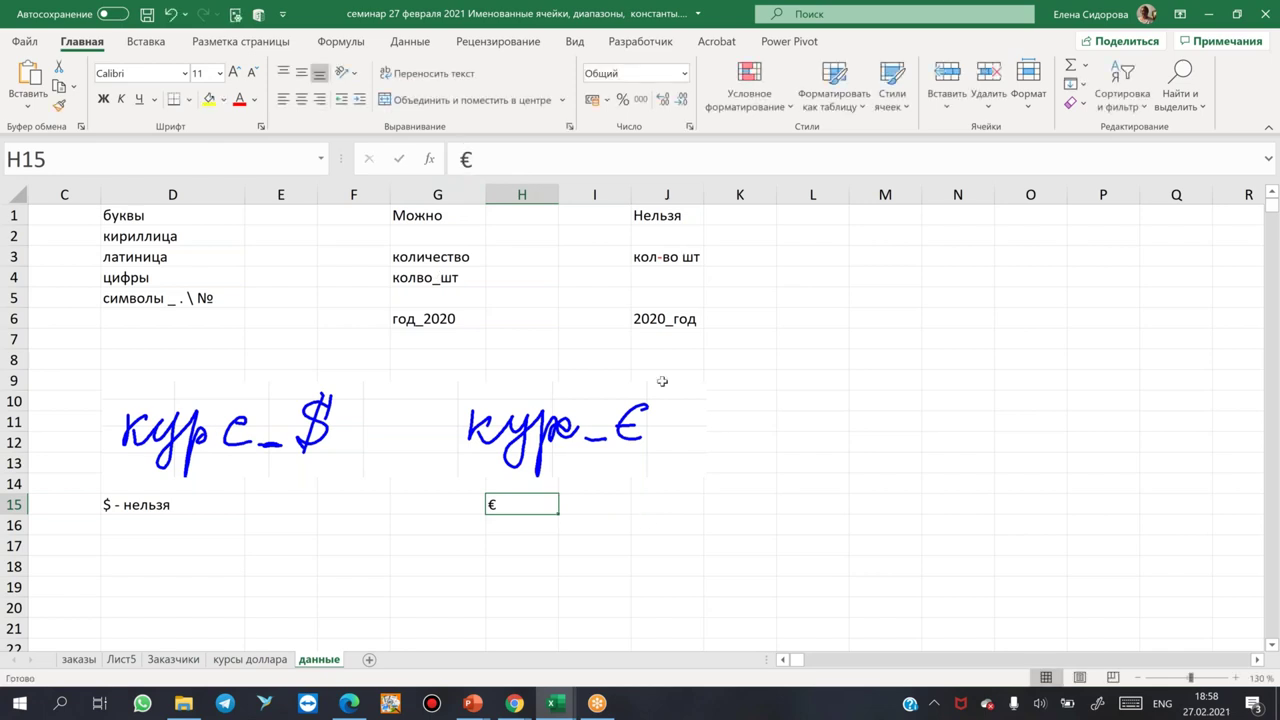
left_click(670, 500)
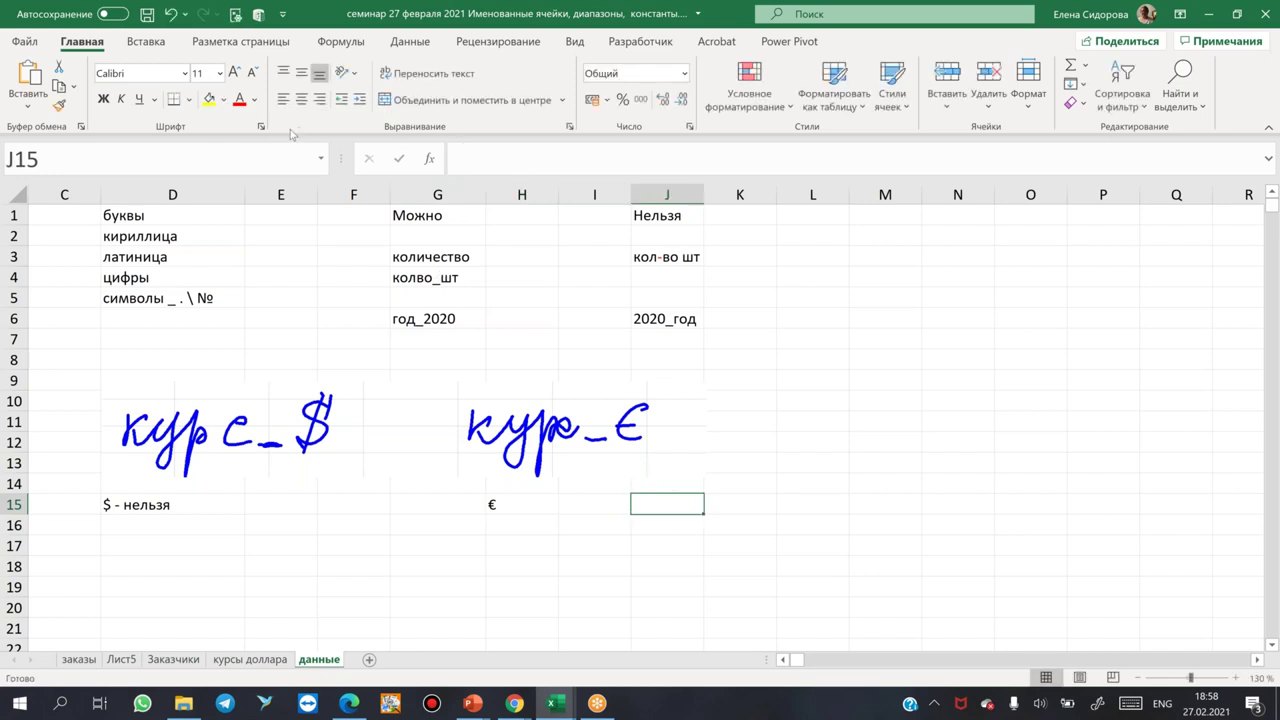
- Fill cell J15 with yellow and name it курс_€
left_click(209, 99)
left_click(110, 158)
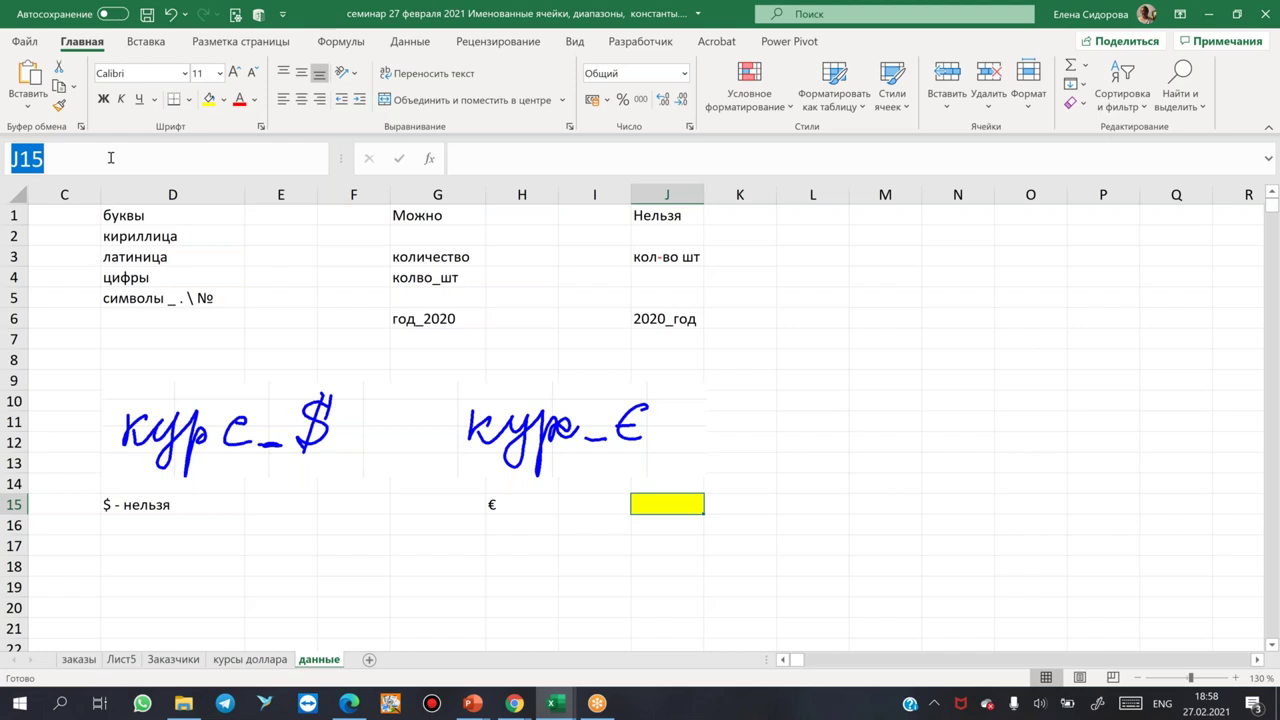
key("alt+shift")
type("курс")
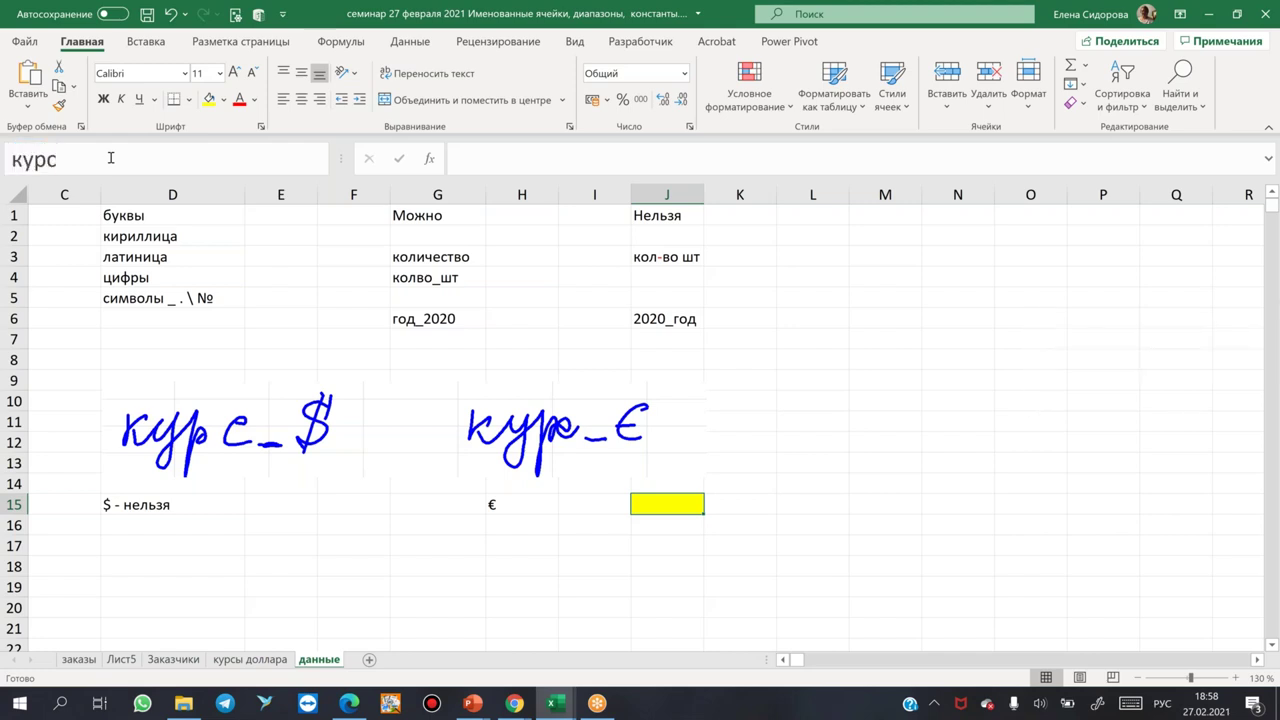
type("_€")
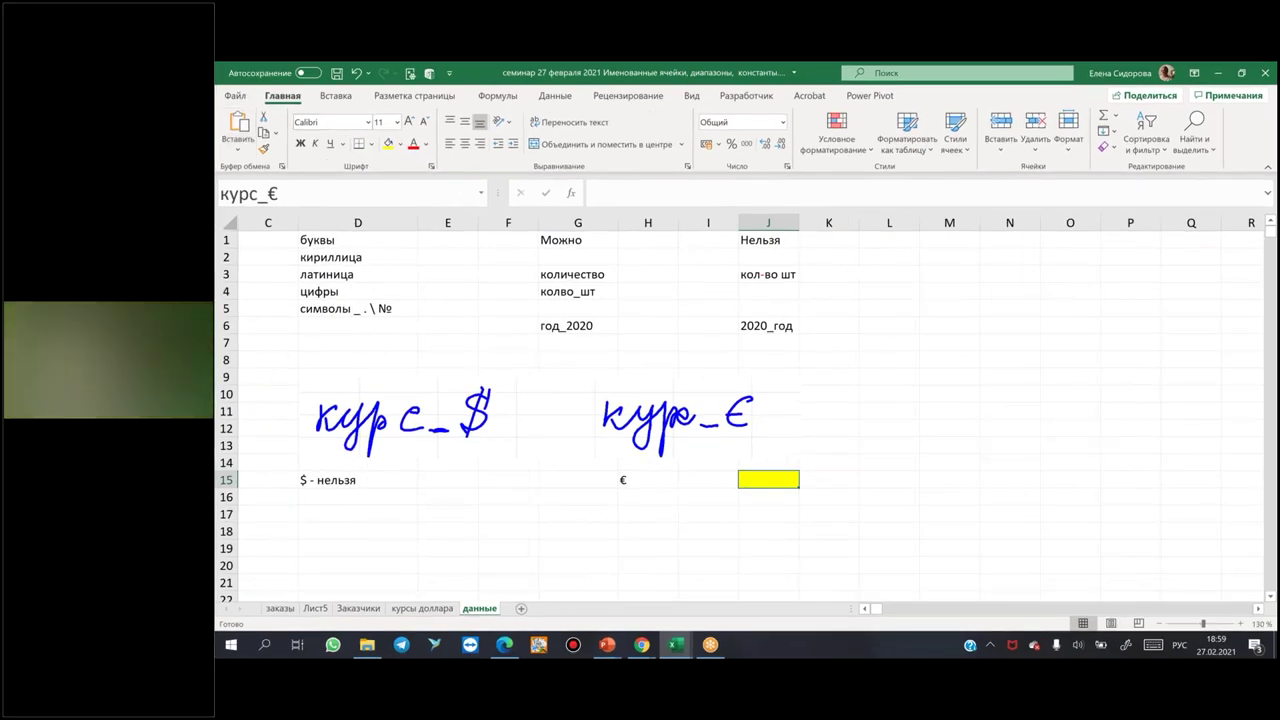
- Fill cell L15 with yellow and try to name it Курс_$
left_click(899, 476)
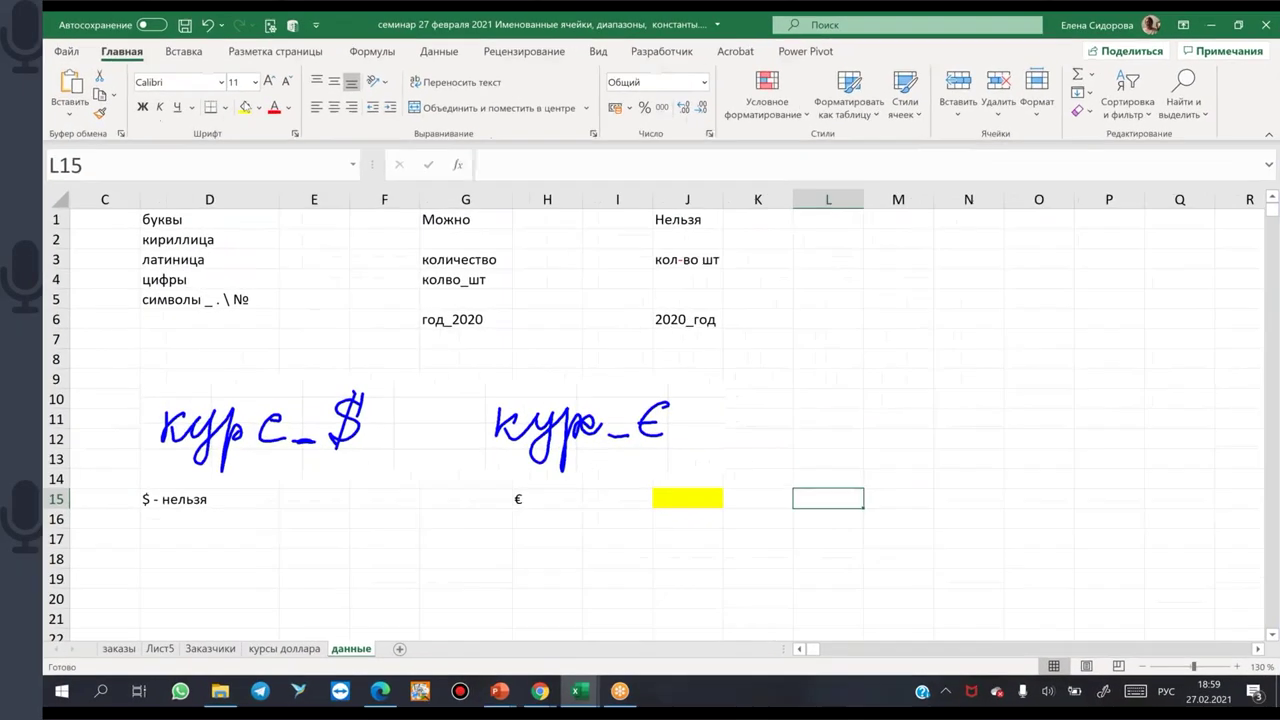
left_click(245, 107)
left_click(242, 156)
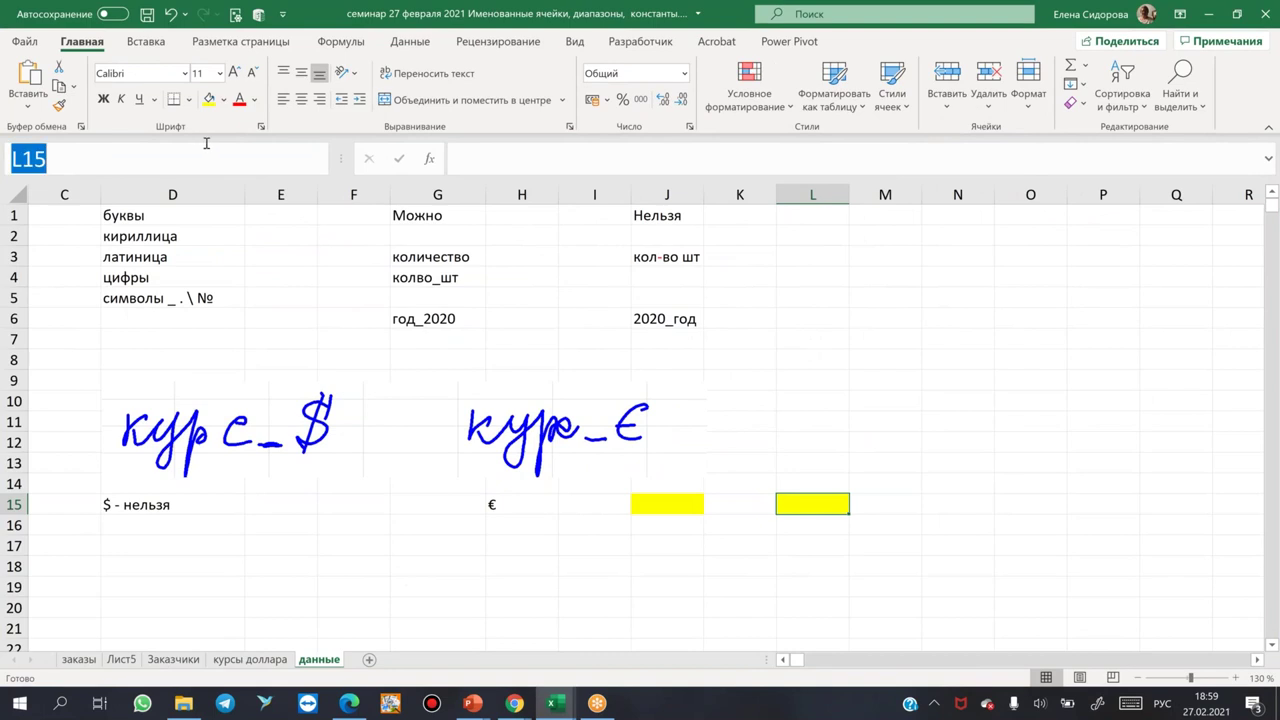
type("КУ")
key("BackSpace")
type("урс_")
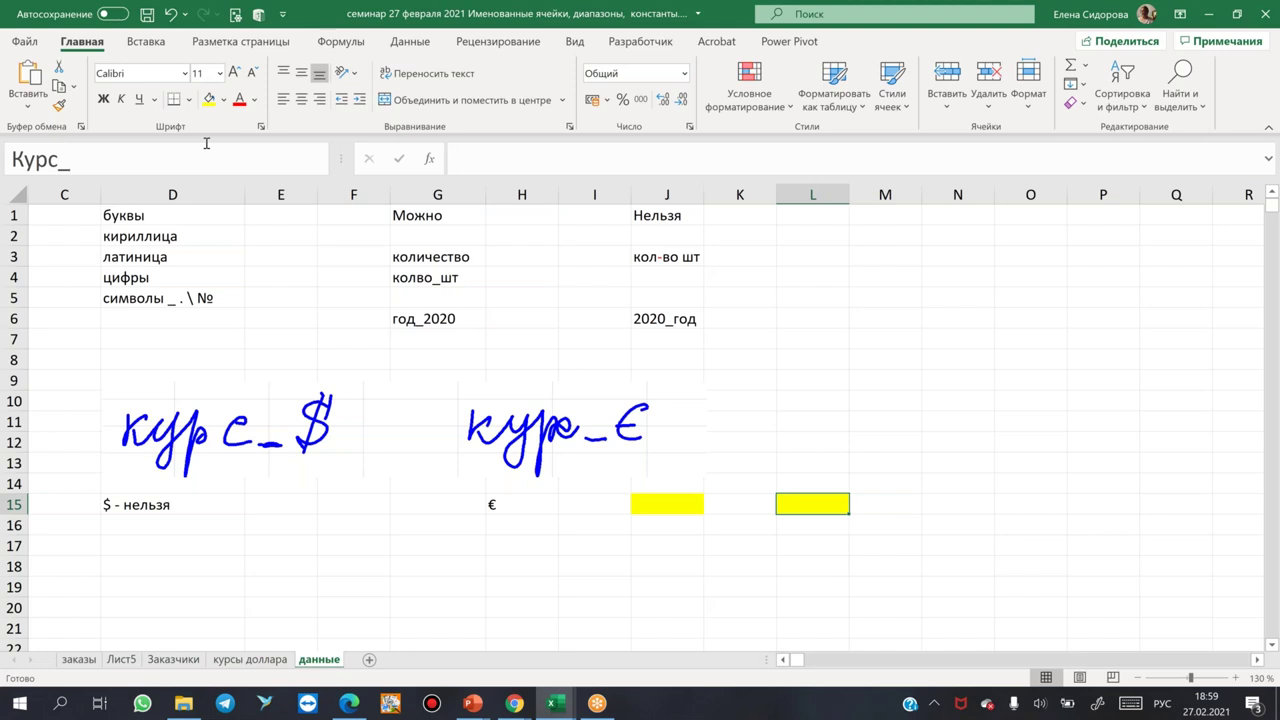
key("alt+shift")
type("$")
key("Return")
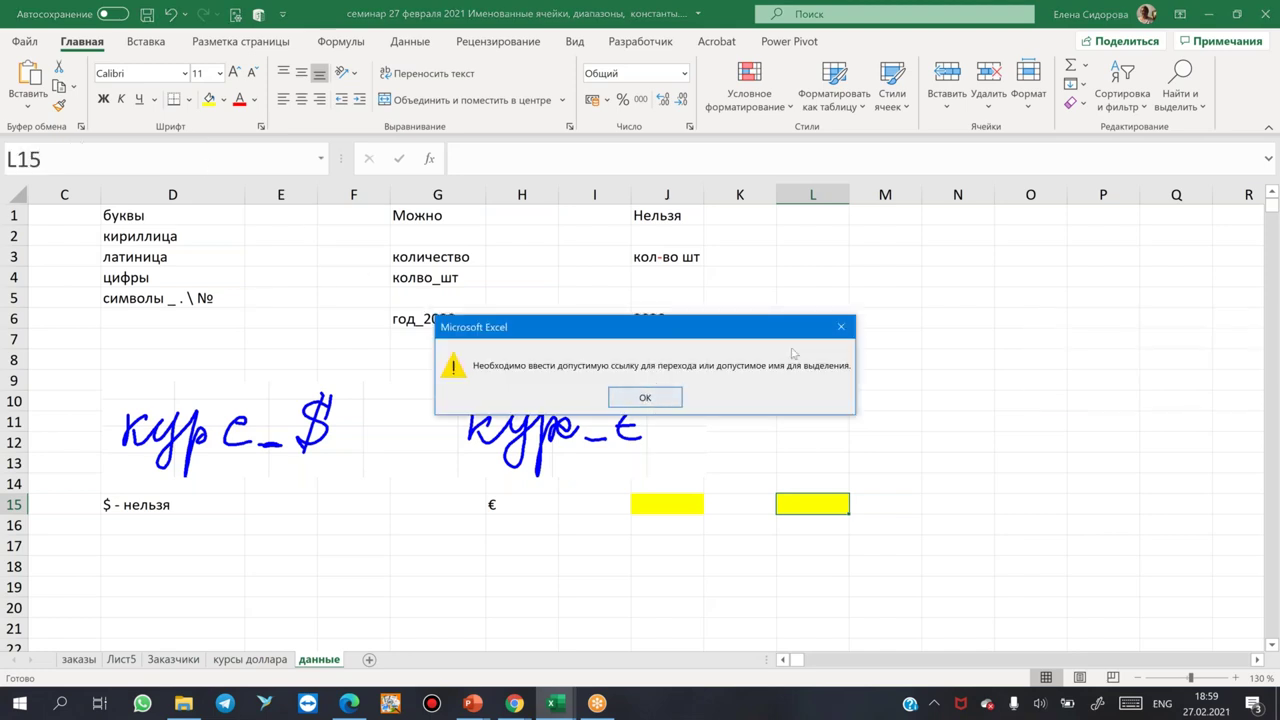
left_click(843, 328)
- Move the picture with the handwritten names slightly up and to the right, then deselect it
left_click(515, 508)
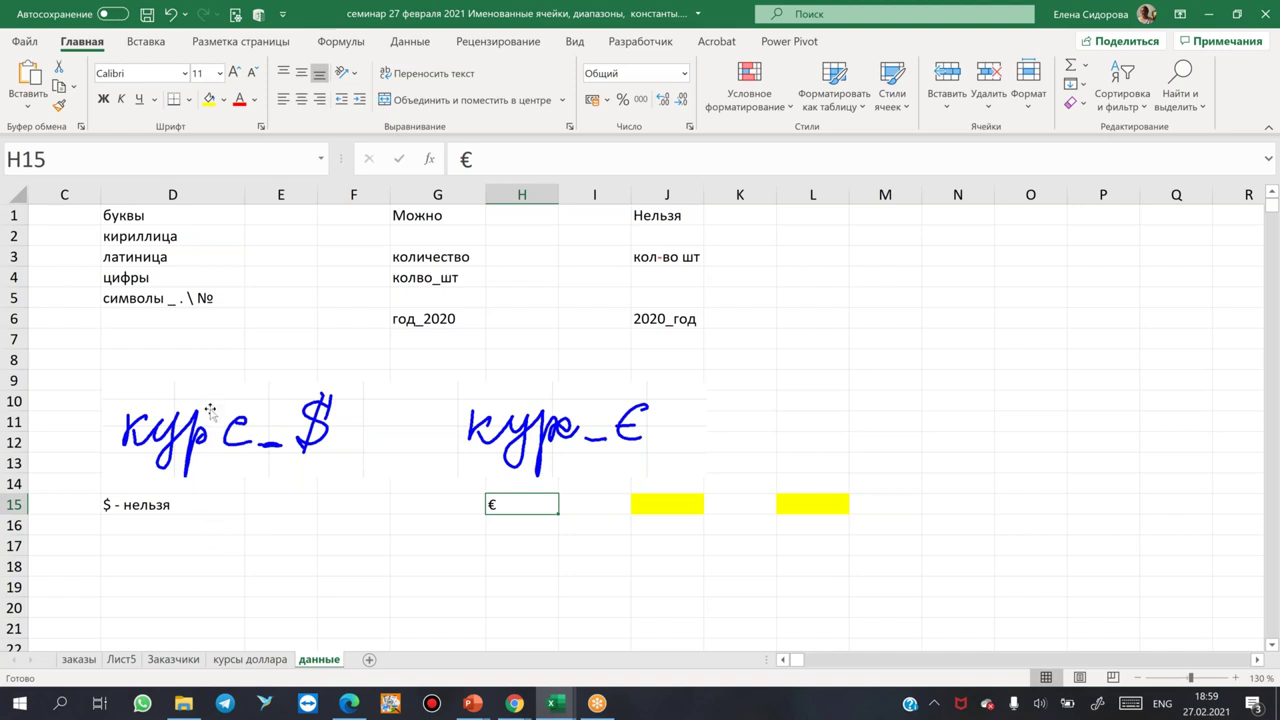
left_click_drag(210, 410, 260, 400)
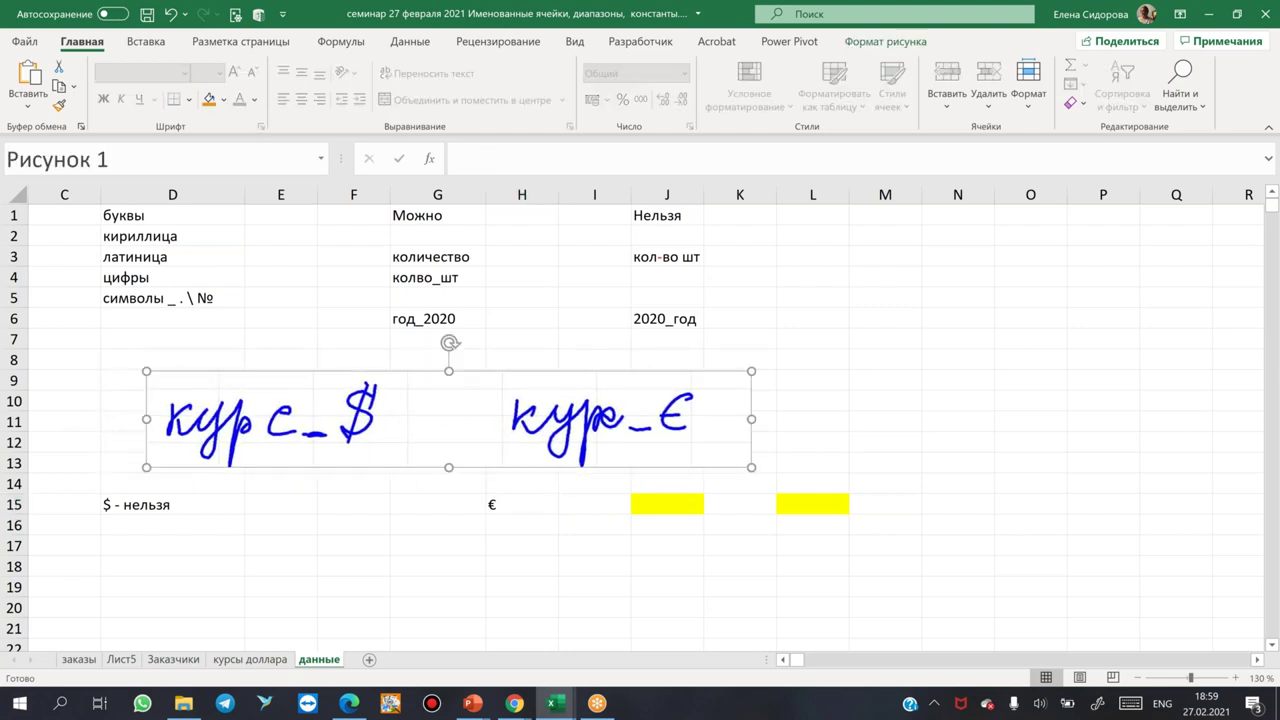
left_click(954, 376)
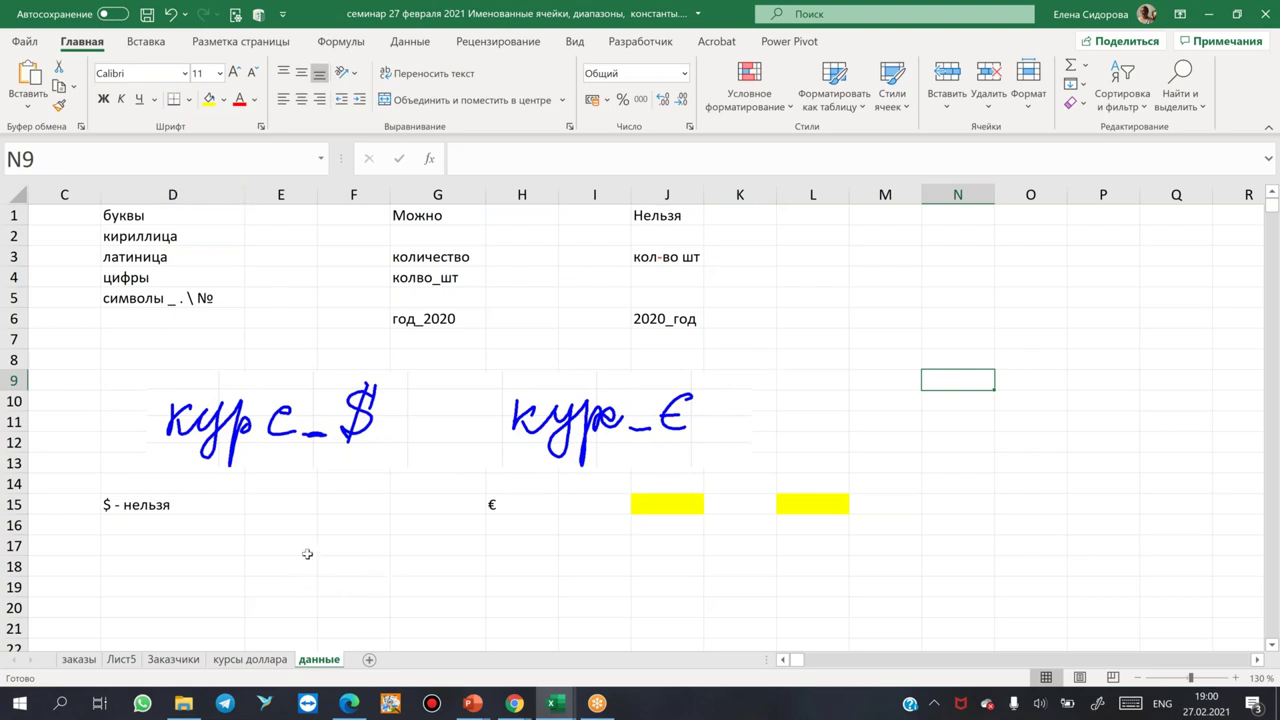
- Enter the sample name FAN20 in cell F18
left_click(337, 558)
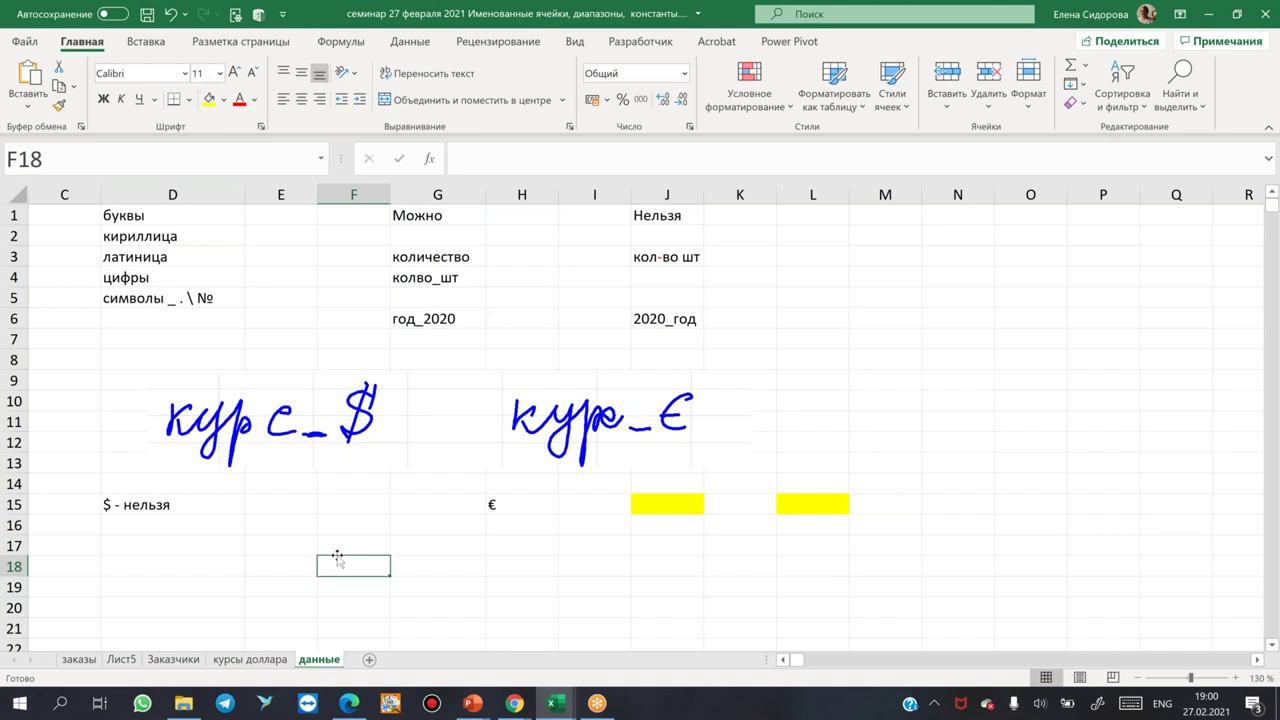
type("F")
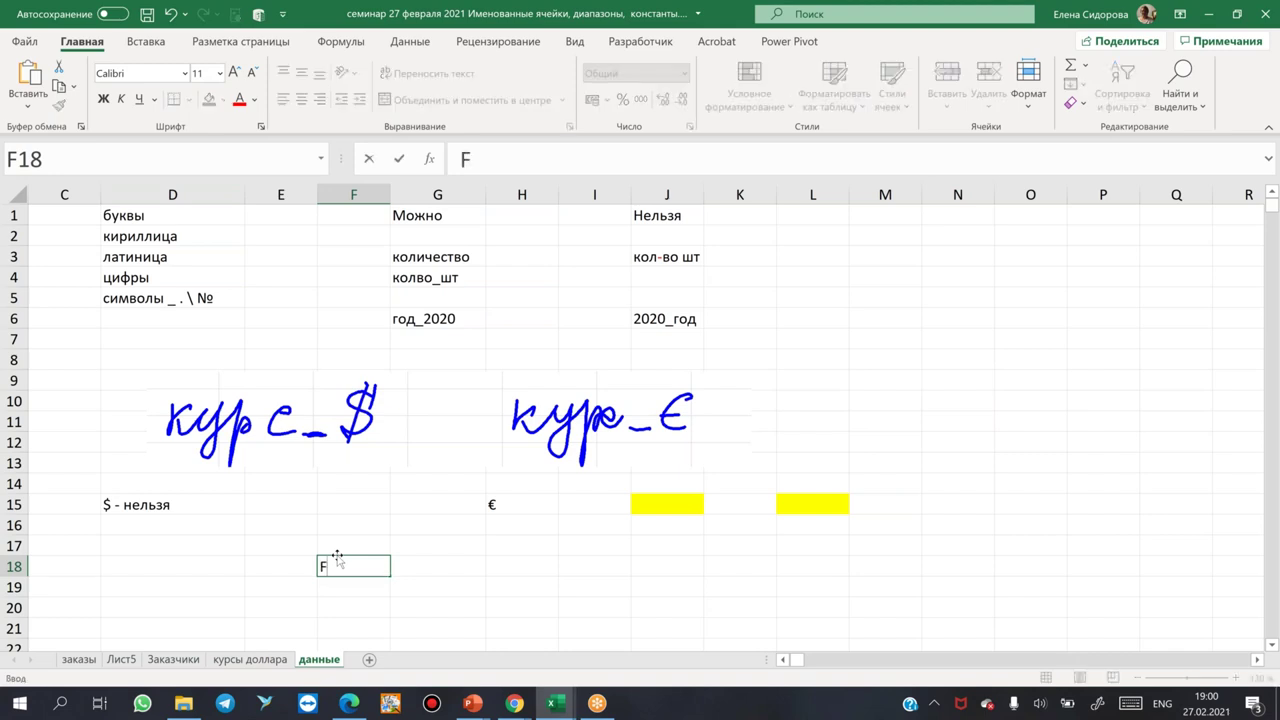
type("AN20")
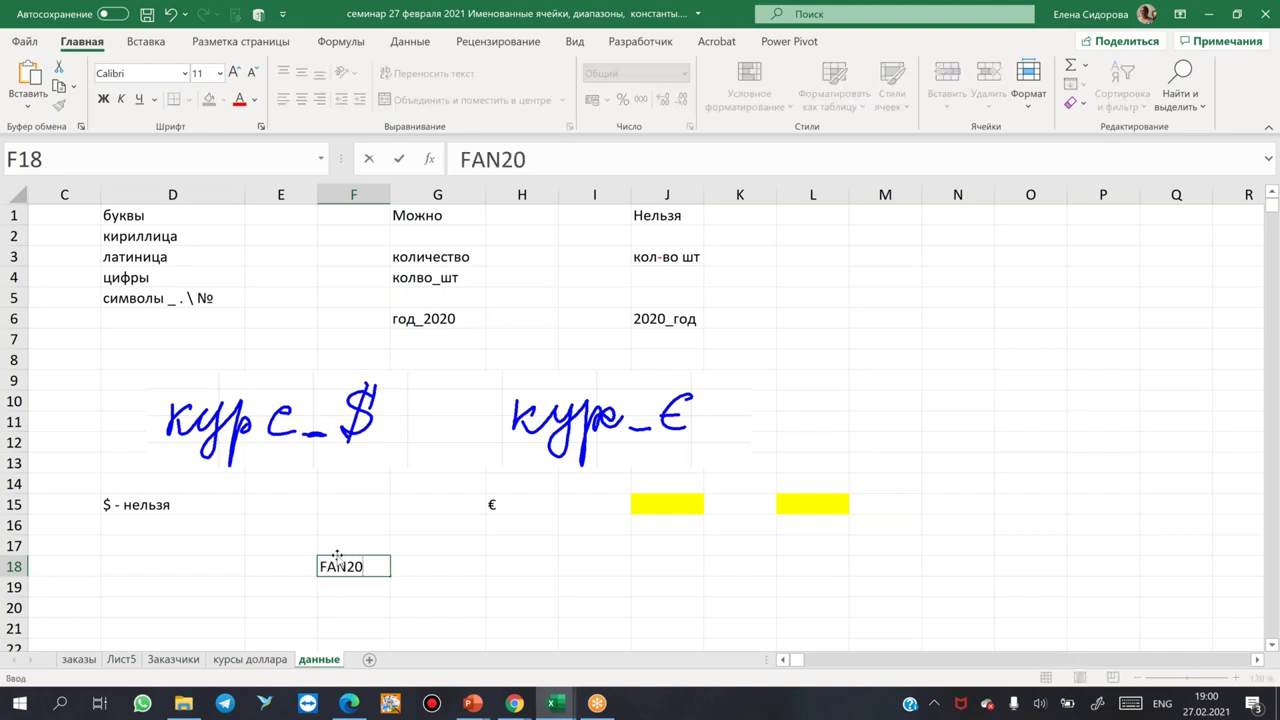
key("Return")
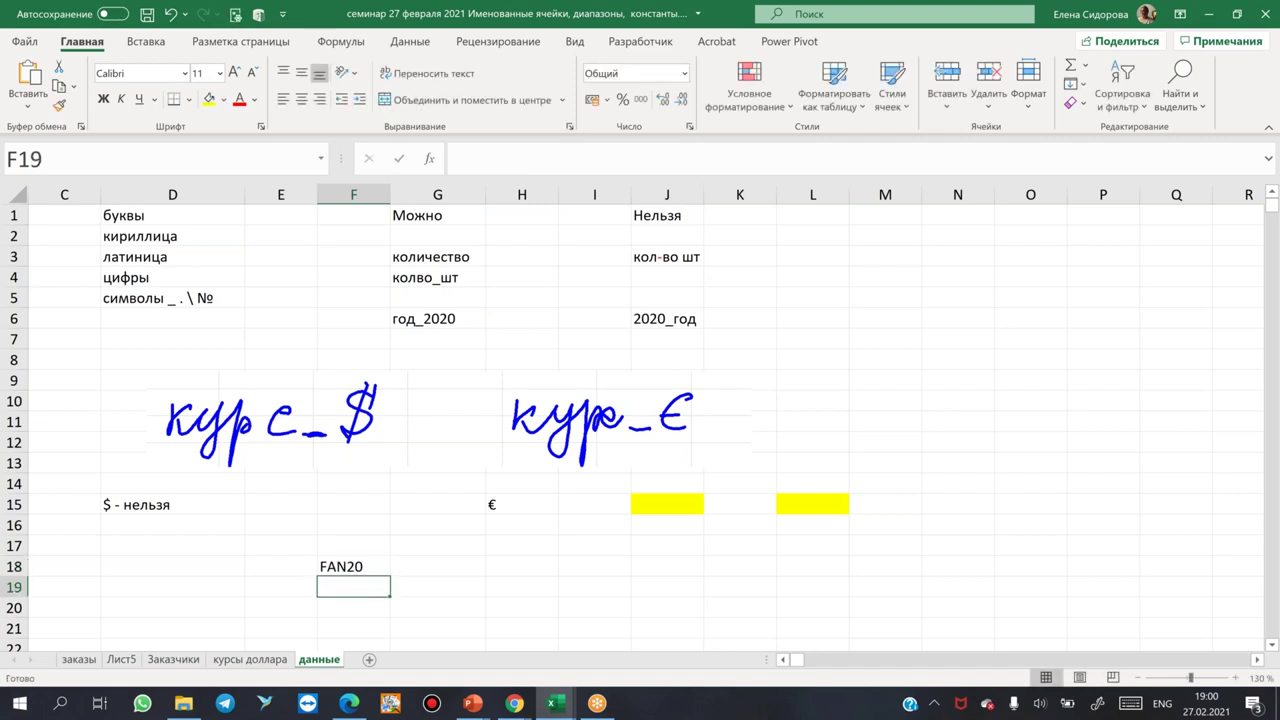
- Enlarge the font of the FAN20 text in cell F18 to 22
left_click(370, 566)
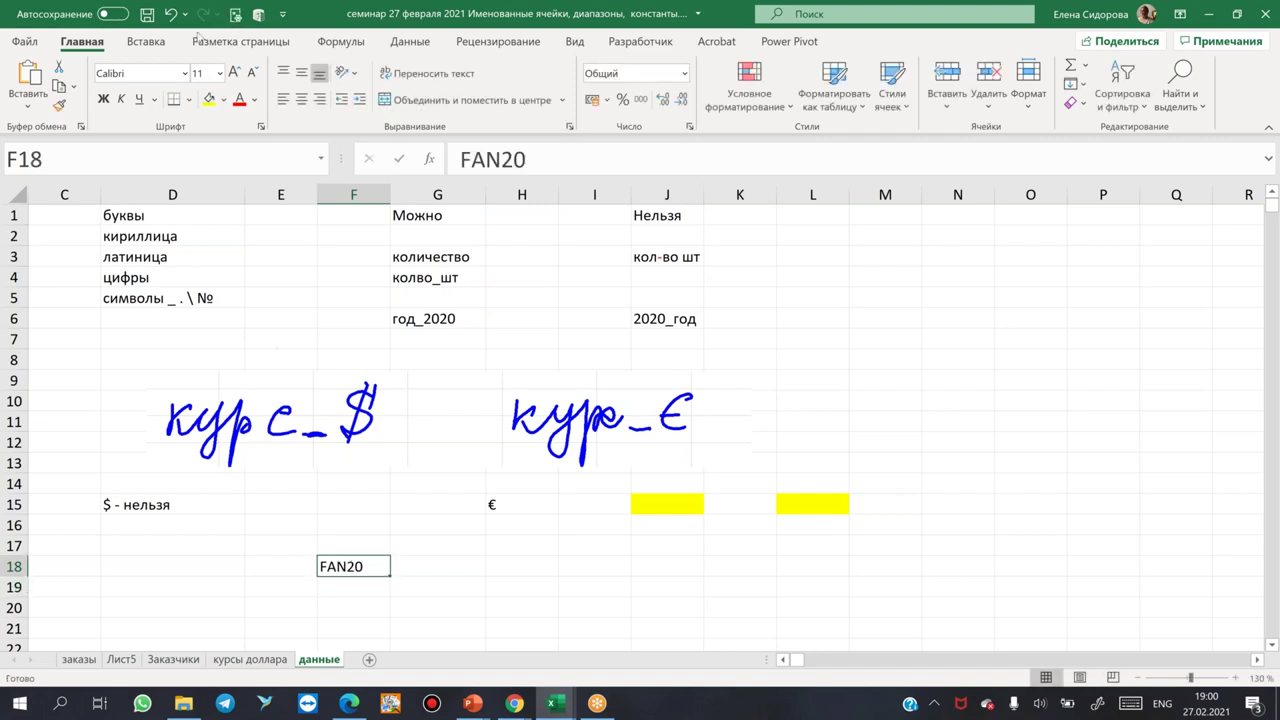
left_click(233, 72)
left_click(233, 72)
left_click(233, 72)
left_click(233, 72)
left_click(533, 579)
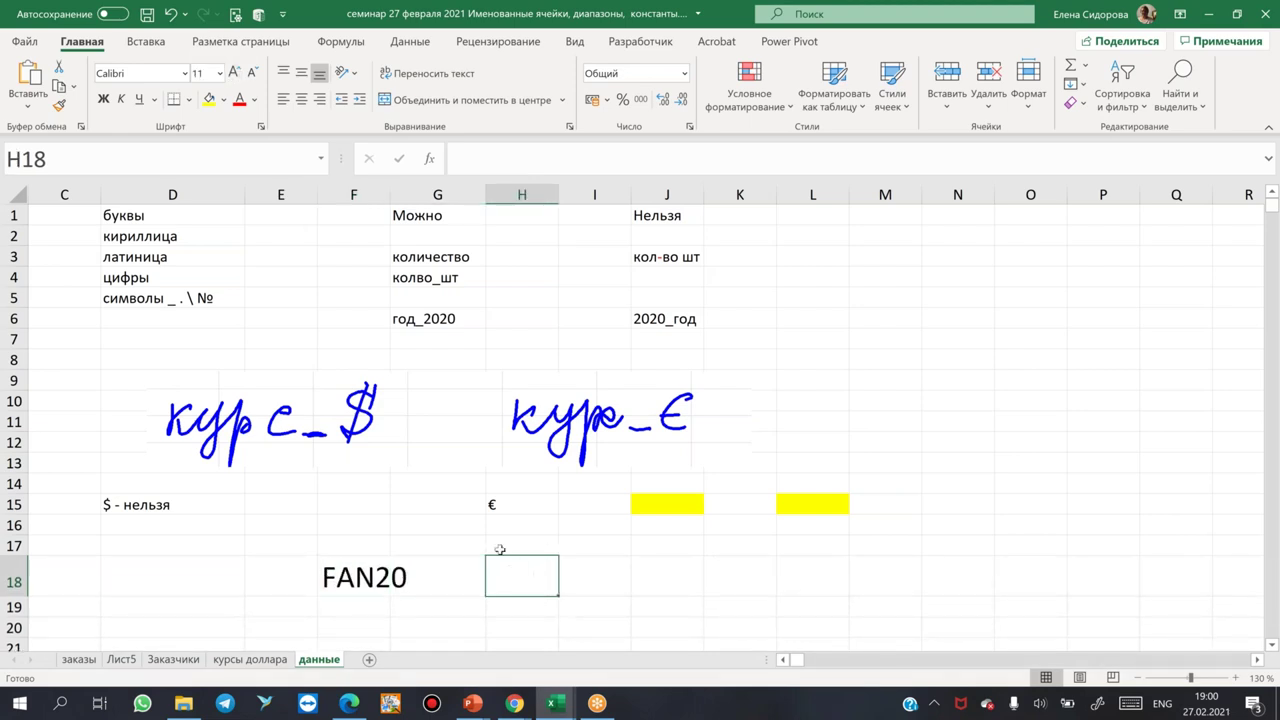
- Try to assign the name fan20 to the empty cell H18
scroll(497, 548, "down", 3)
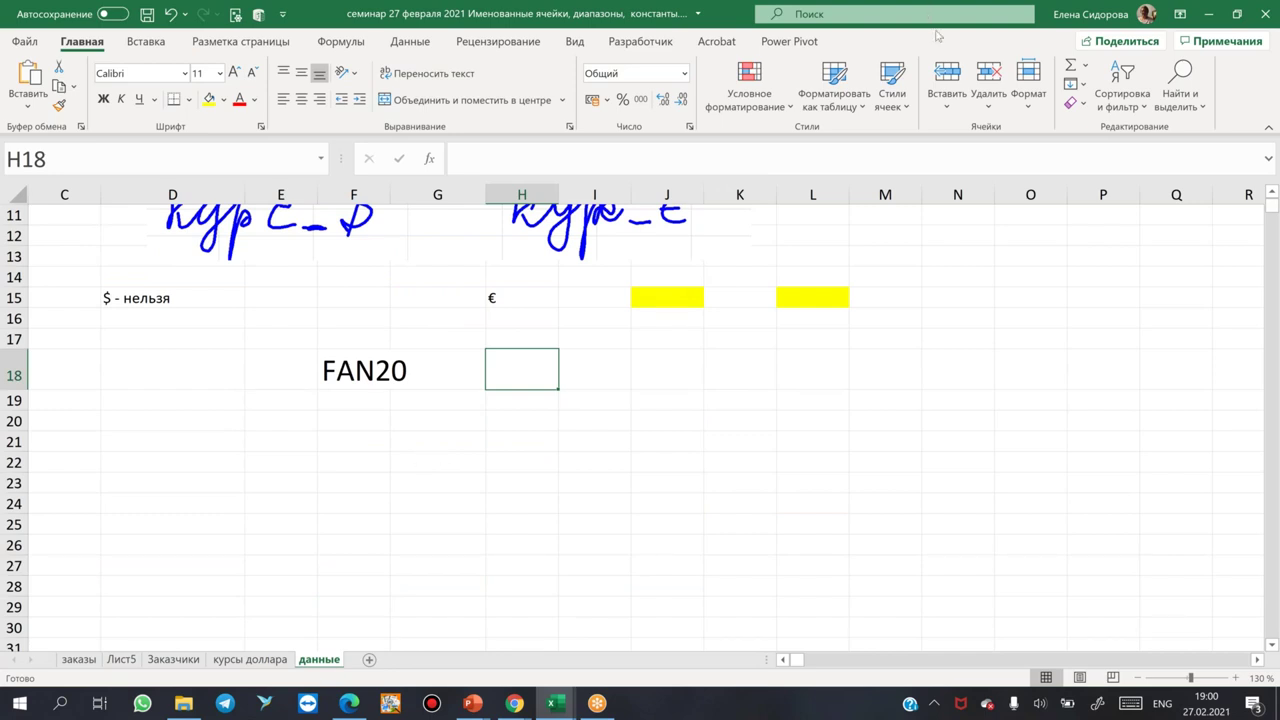
left_click(1006, 343)
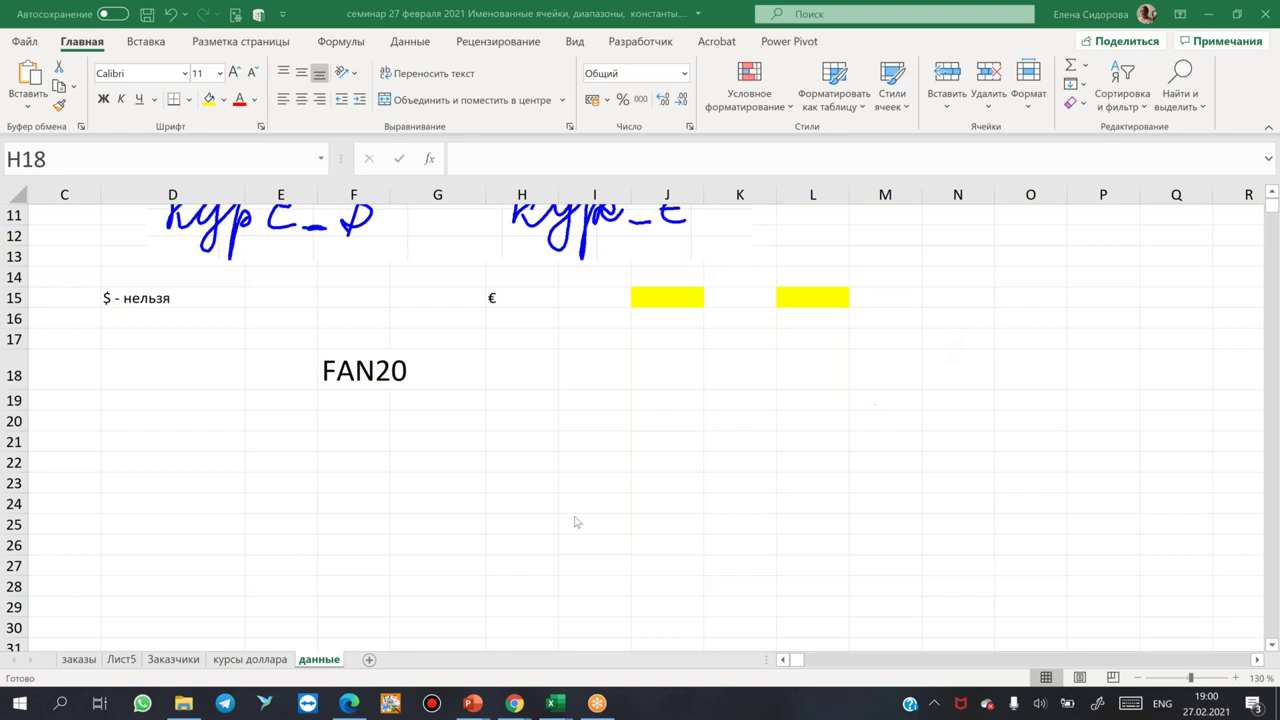
left_click(83, 150)
type("fab")
key("BackSpace")
type("n20")
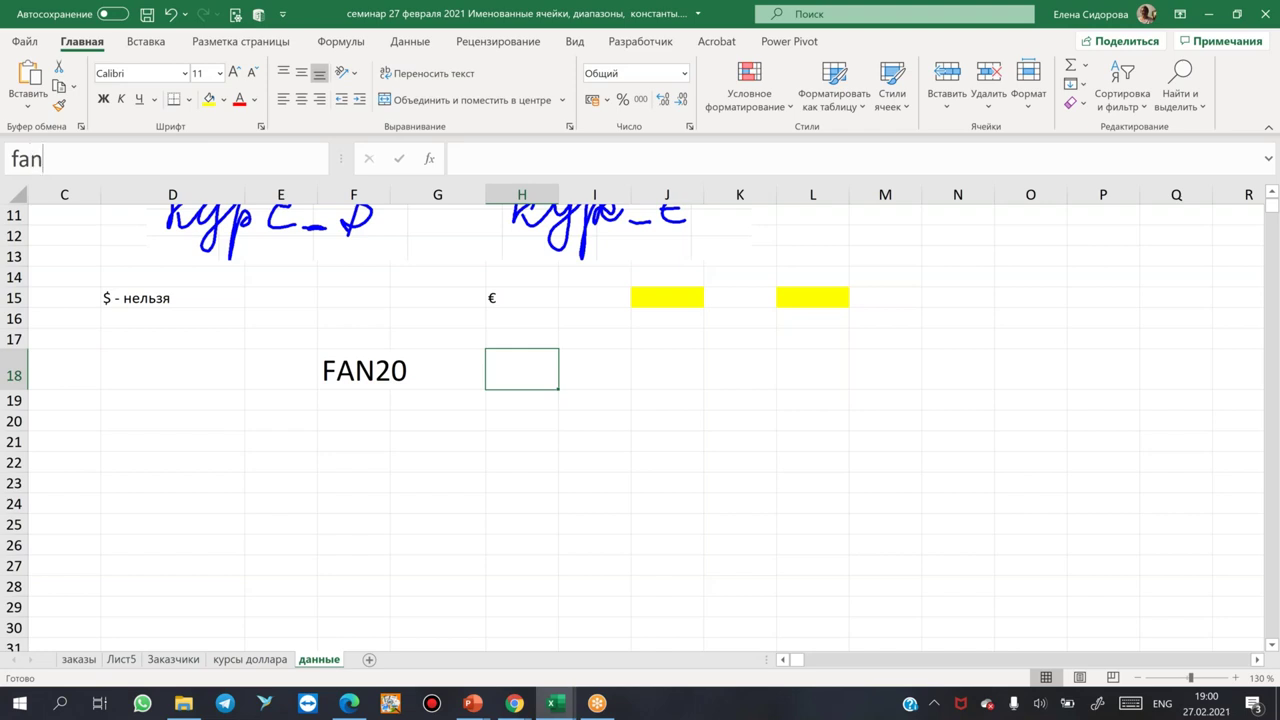
key("Escape")
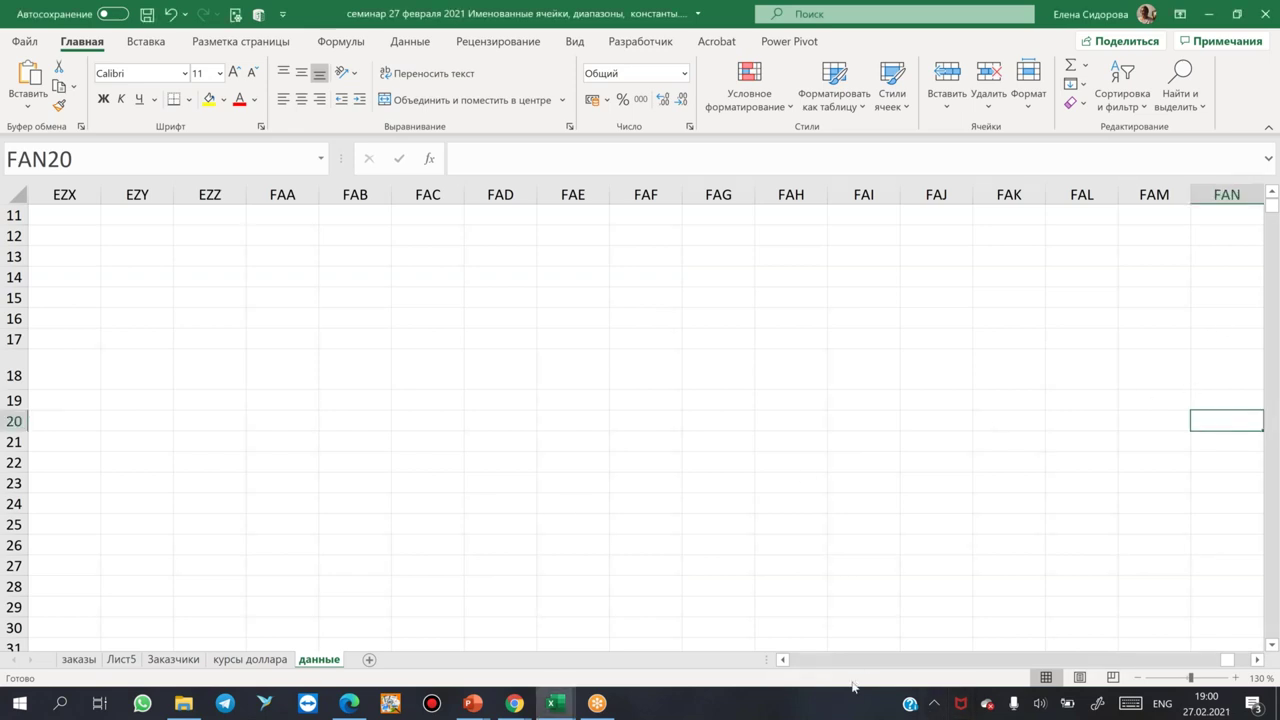
- Jump to the last column of row 20 to view its heading, and return to the beginning of the sheet
key("ctrl+Right")
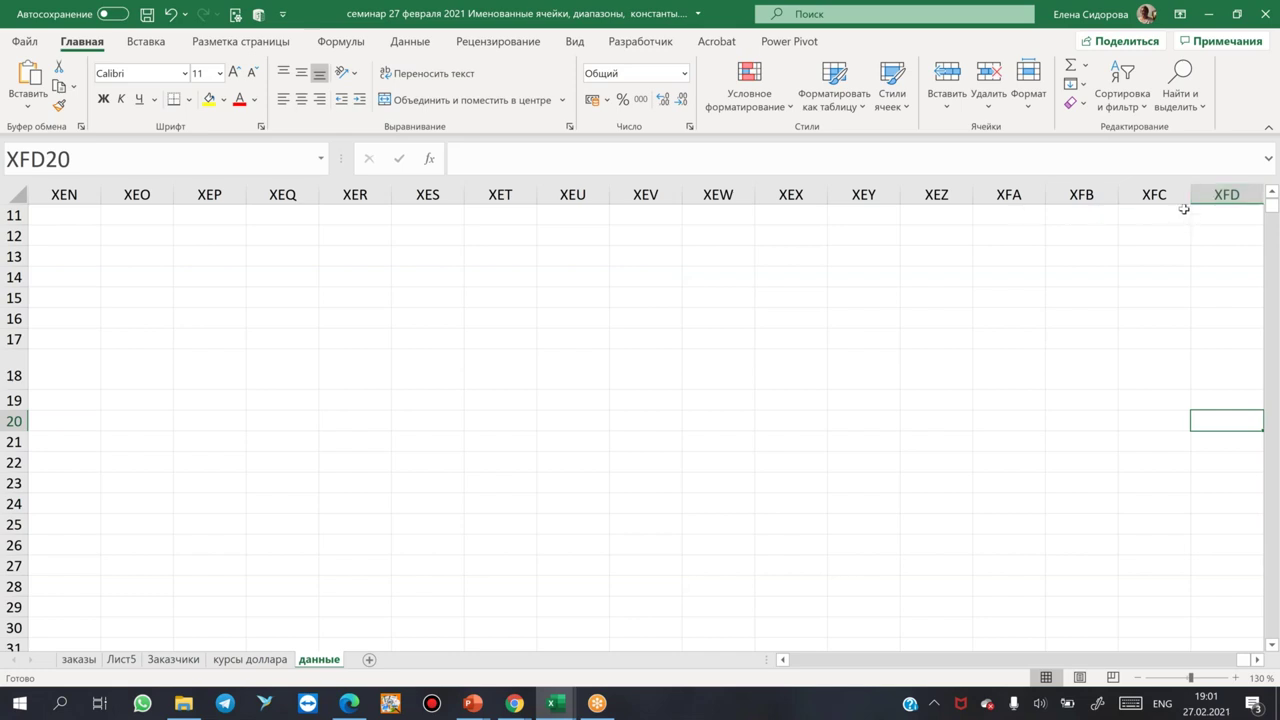
key("ctrl+Home")
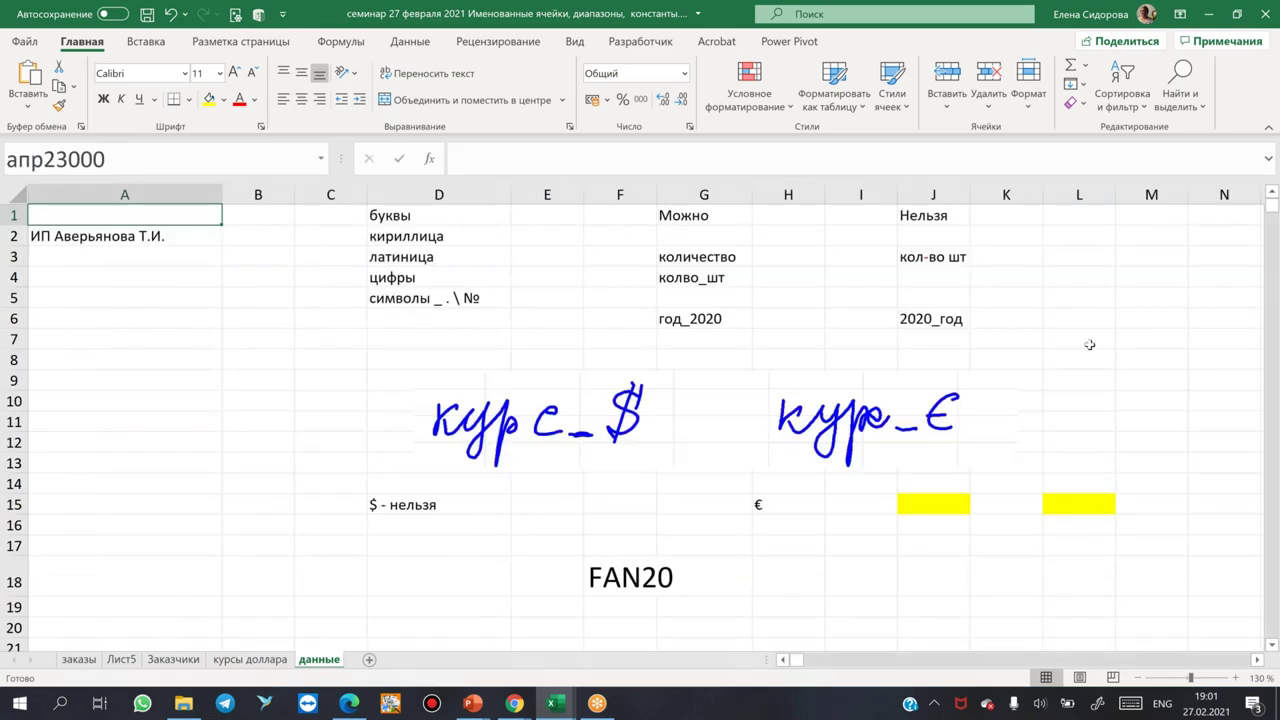
left_click(600, 566)
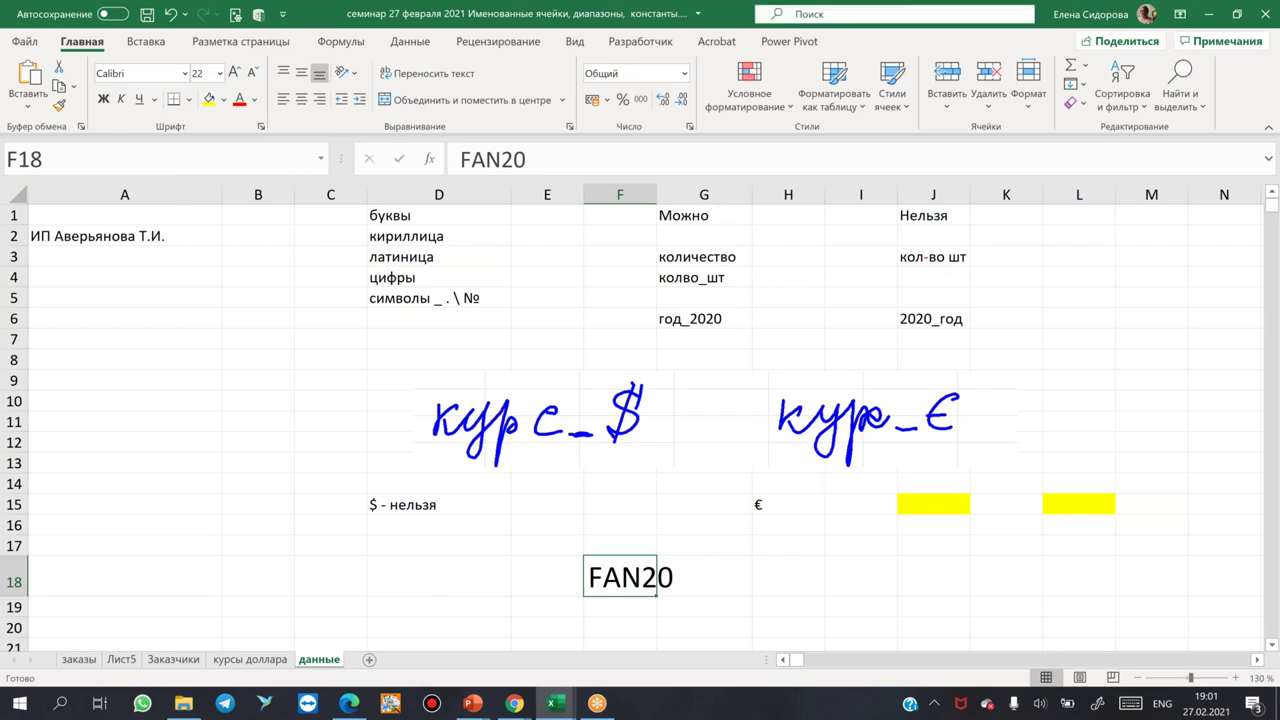
left_click(263, 353)
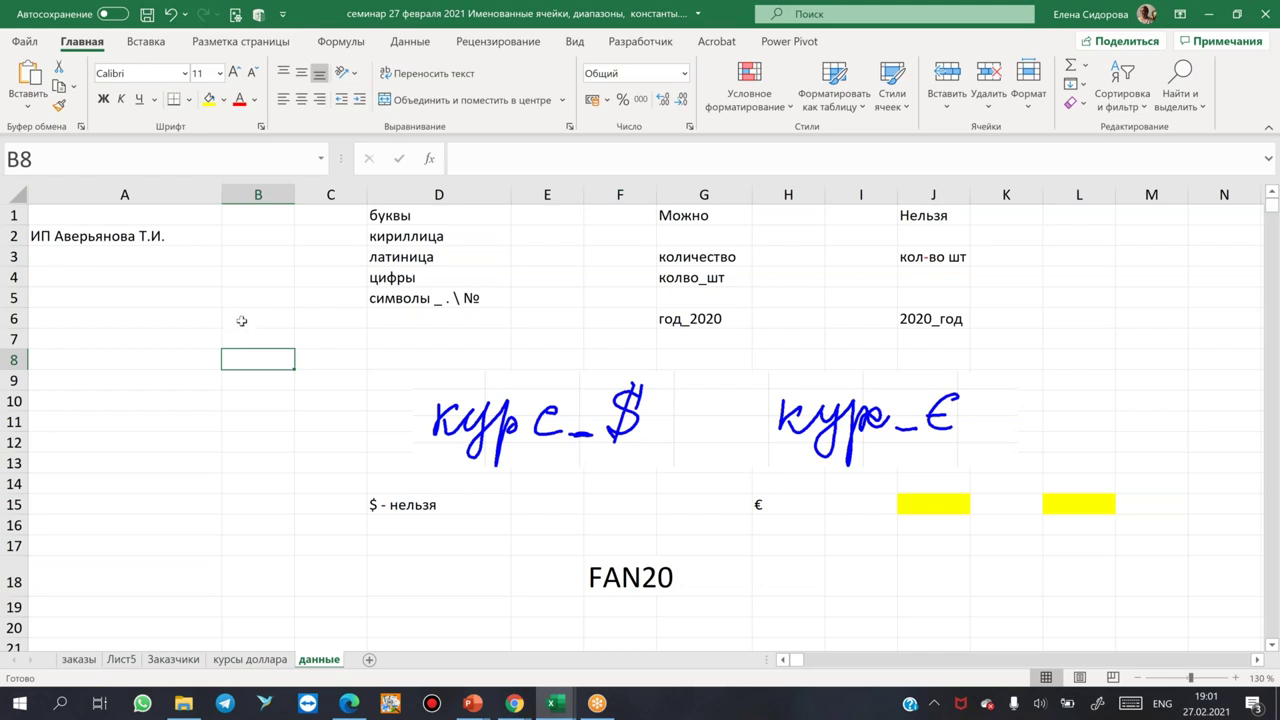
- Open the Заказчики sheet and examine the extent of the Название организации and Почтовый адрес columns
left_click(250, 659)
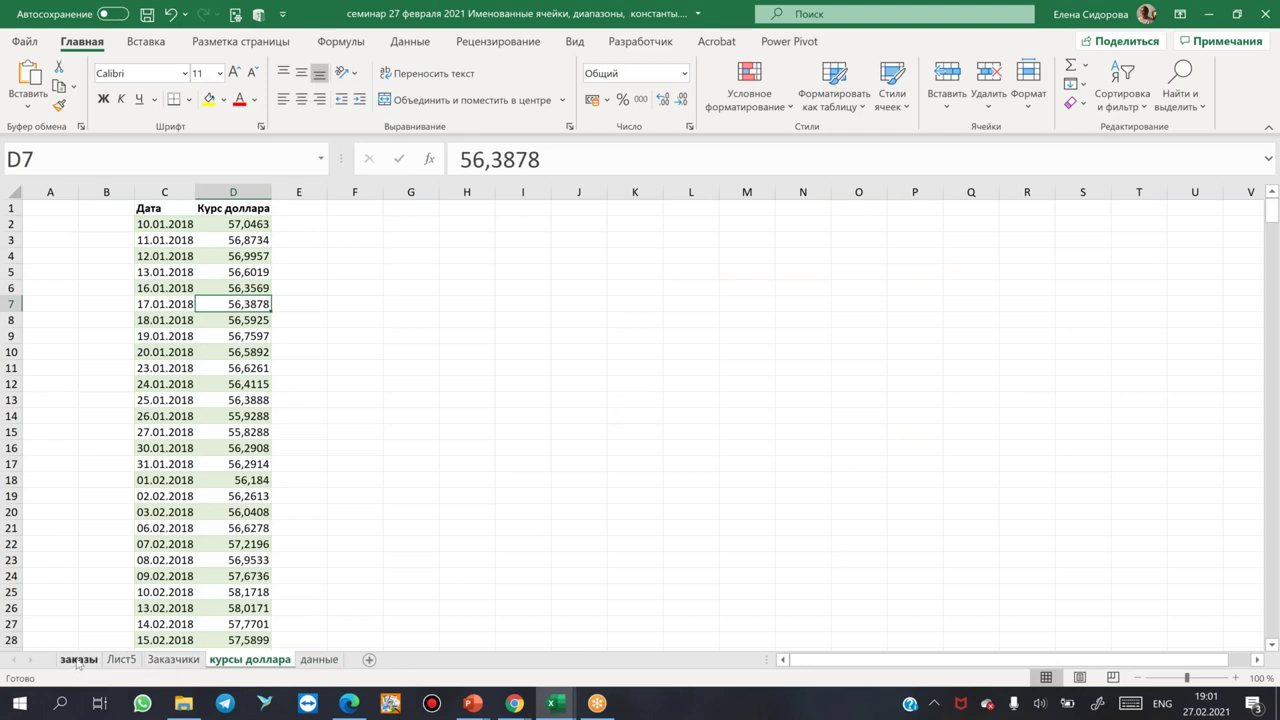
left_click(174, 660)
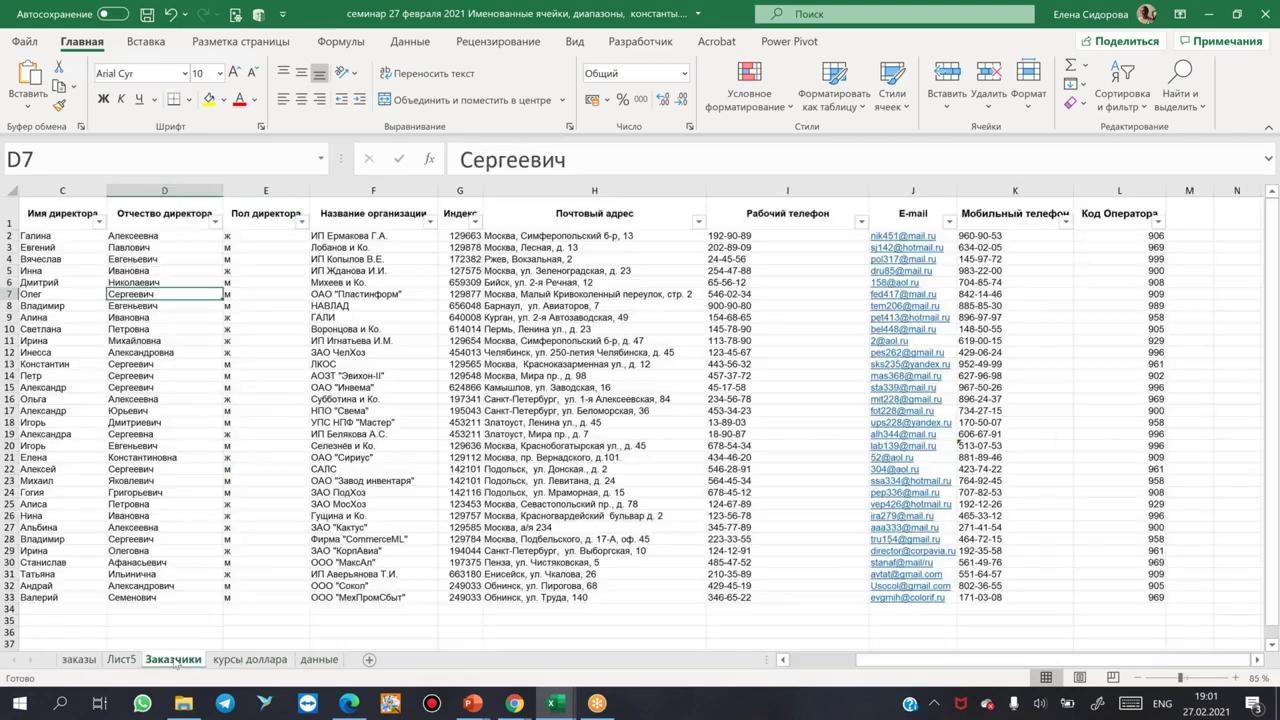
left_click(373, 329)
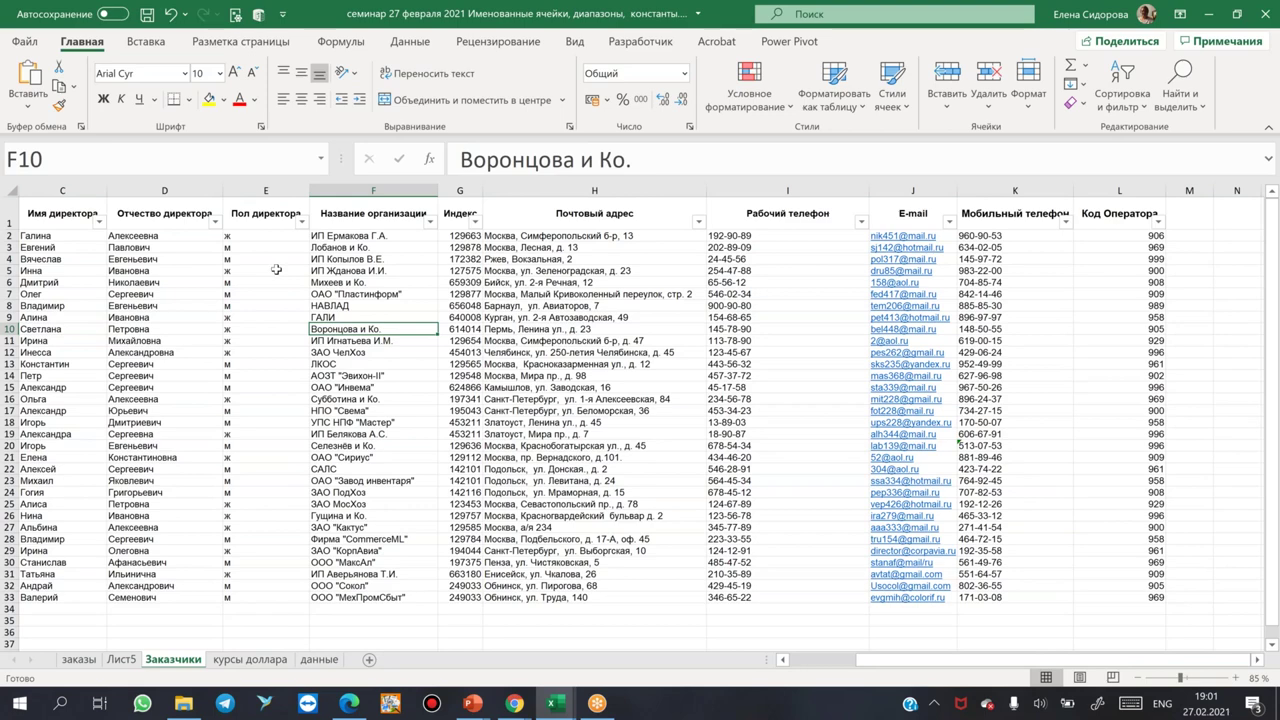
left_click_drag(360, 235, 362, 598)
left_click(370, 212)
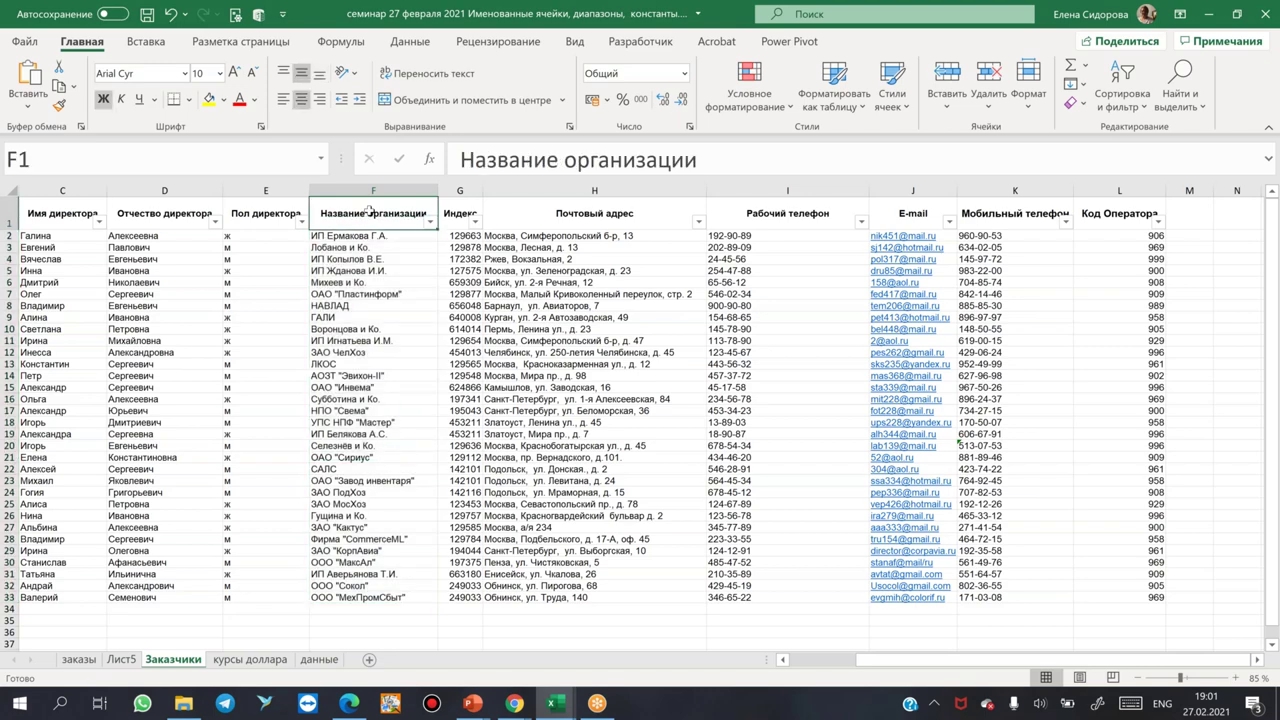
left_click_drag(560, 236, 563, 645)
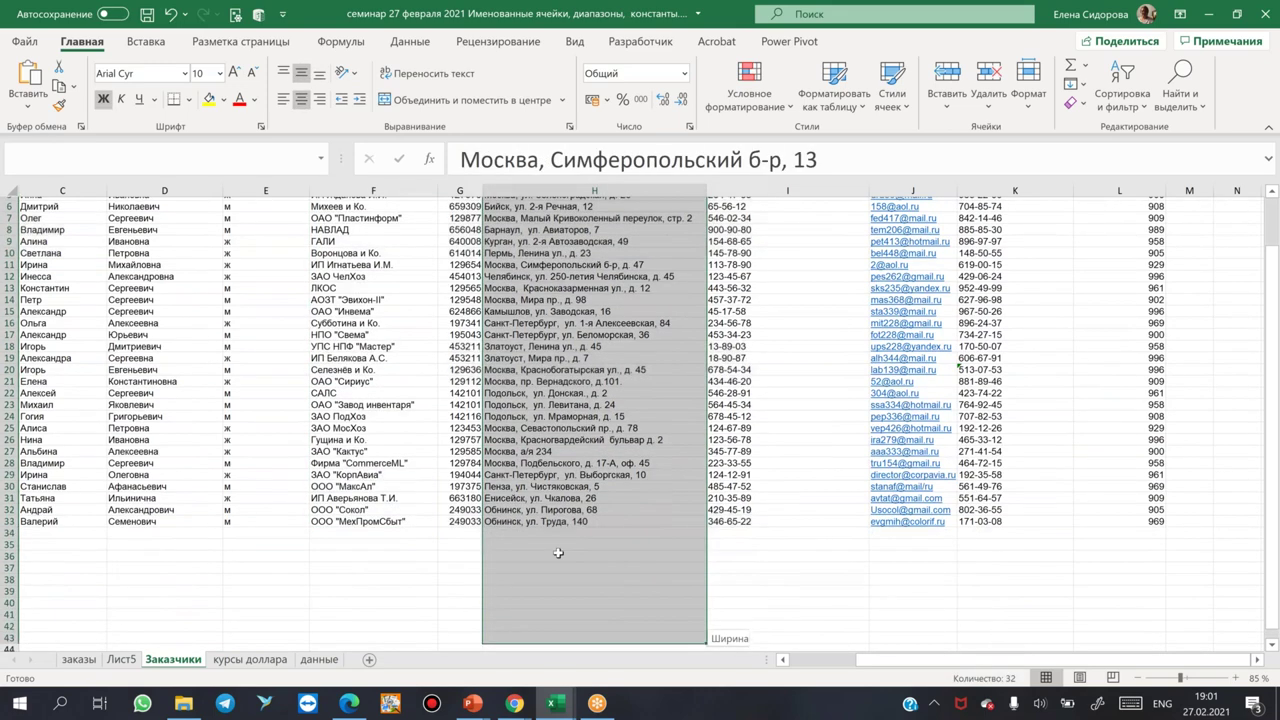
left_click_drag(558, 553, 558, 521)
scroll(554, 361, "up", 2)
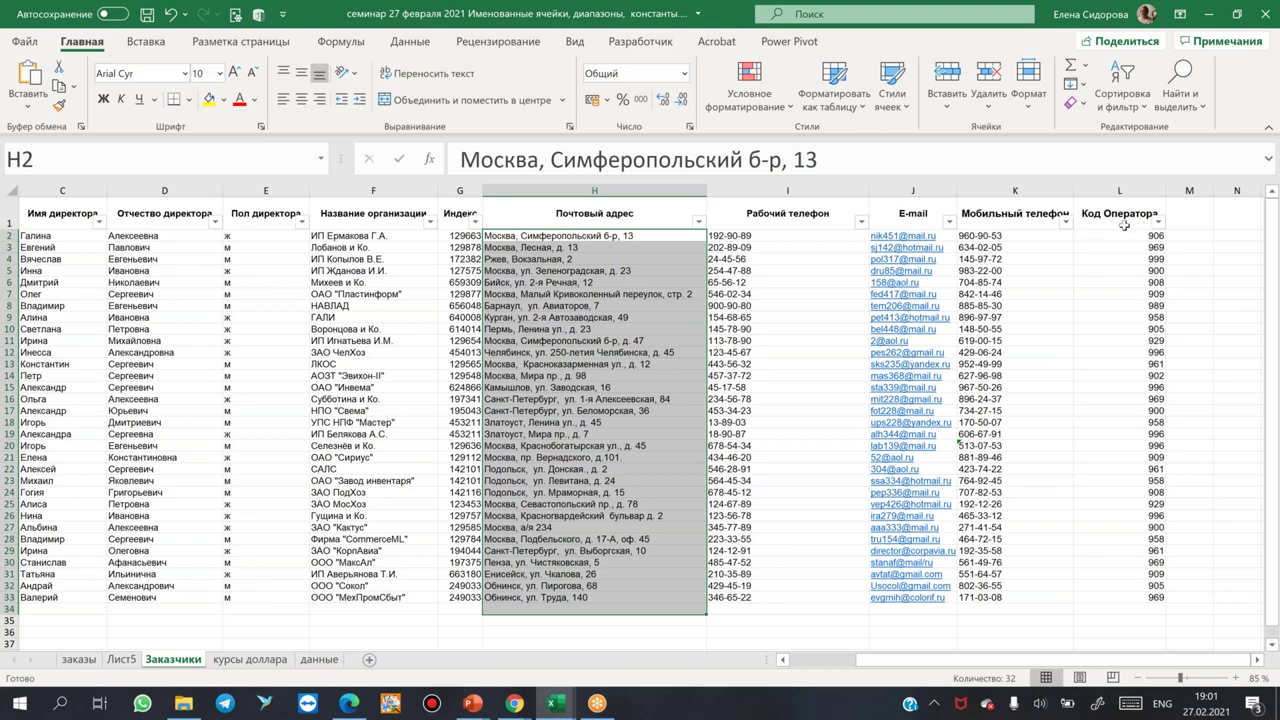
left_click(541, 333)
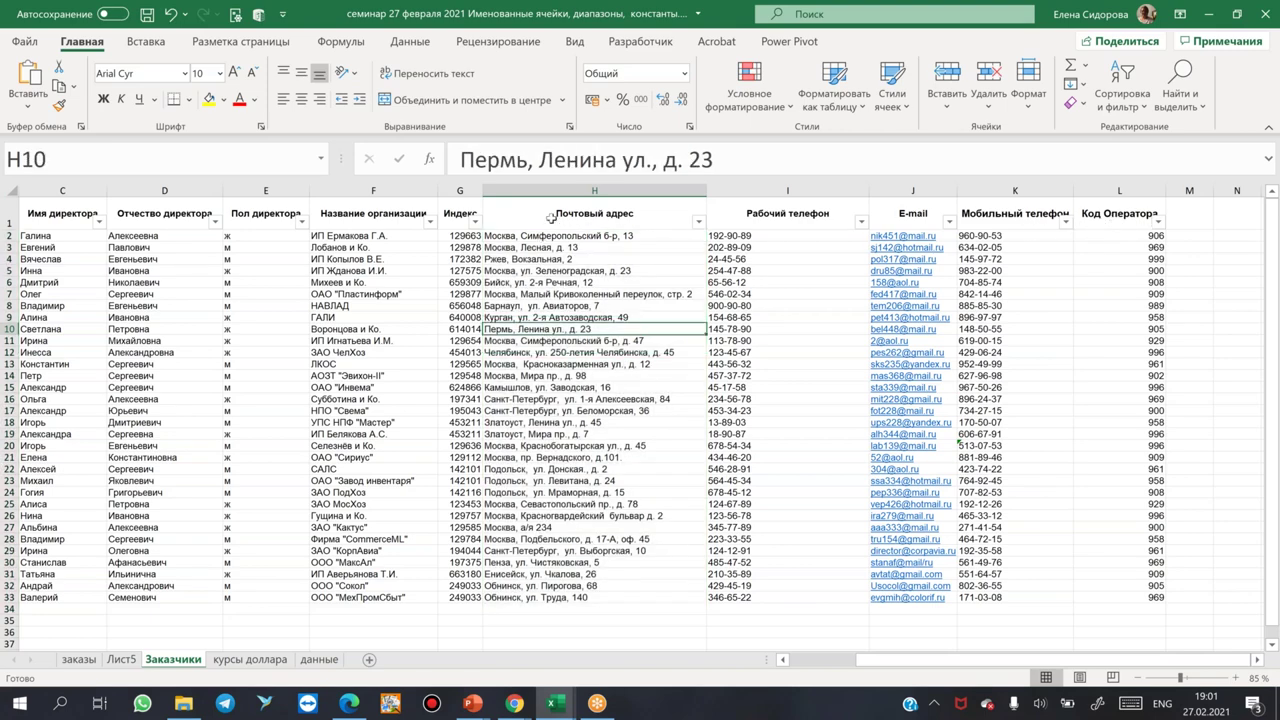
- Define the workbook-scope name Почтовый_адрес for the postal address column including its heading, range H1:H33
left_click_drag(552, 214, 545, 596)
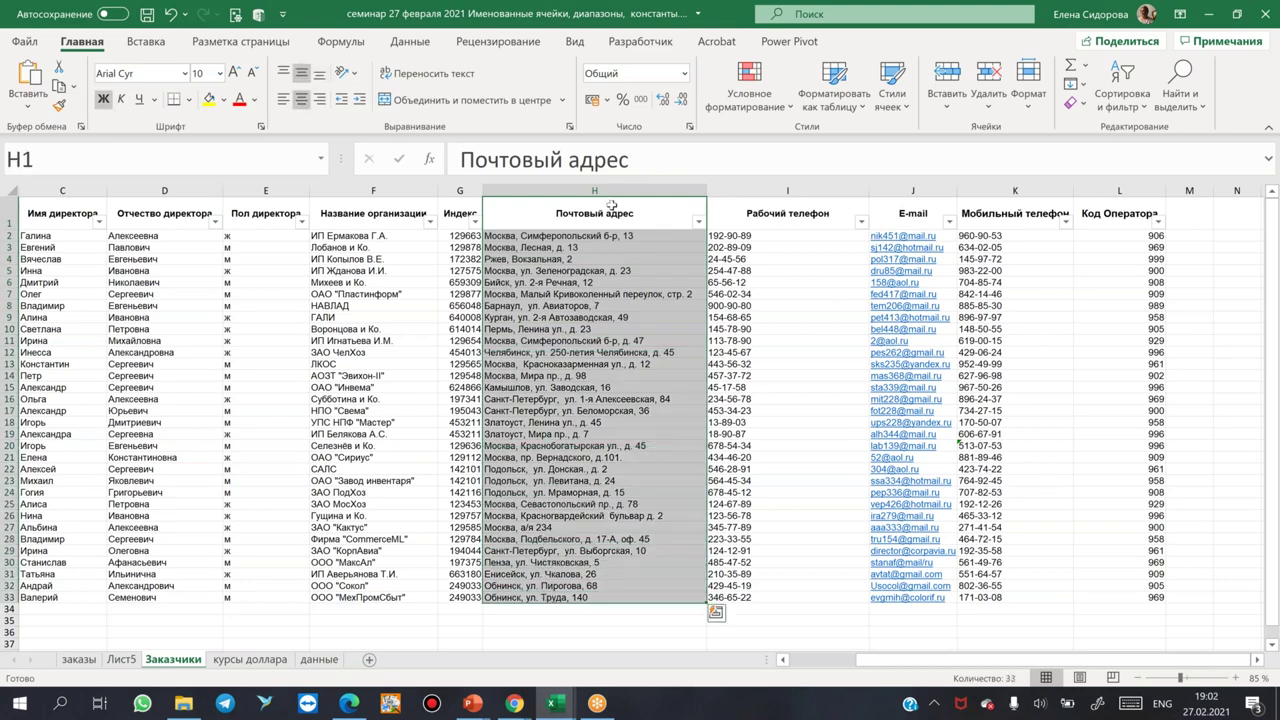
left_click(344, 45)
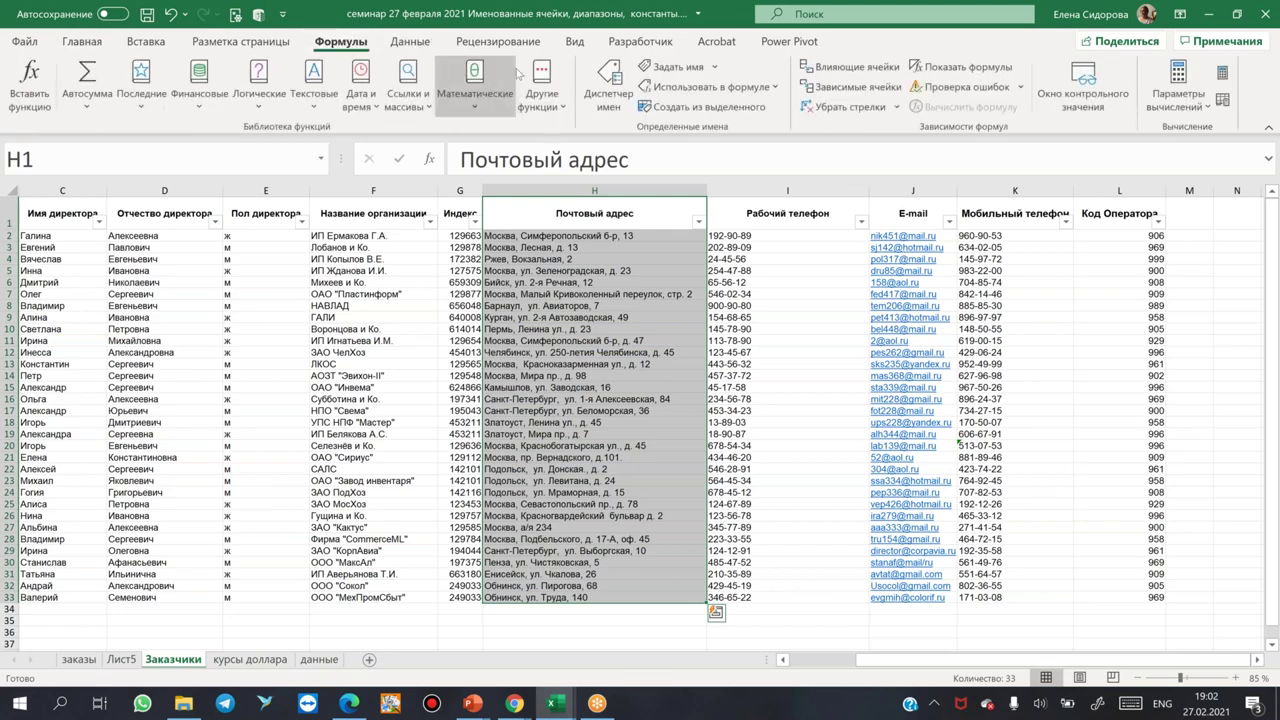
left_click(669, 70)
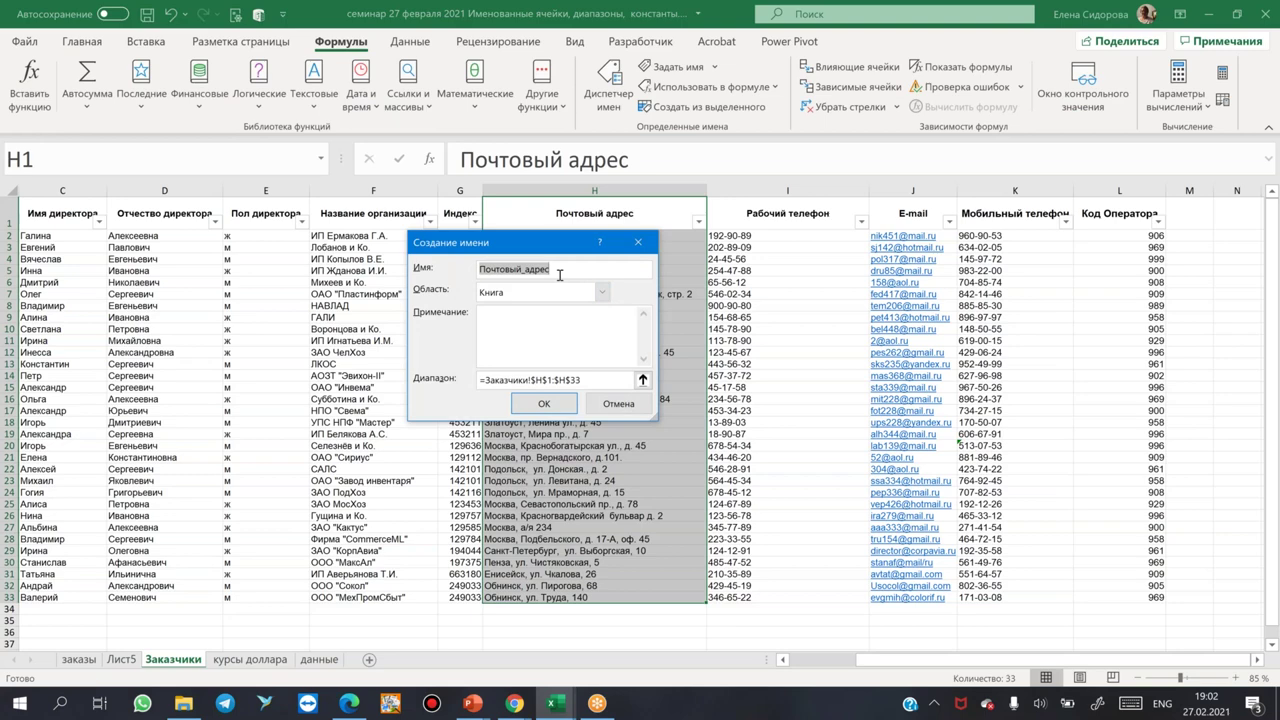
left_click_drag(560, 245, 358, 261)
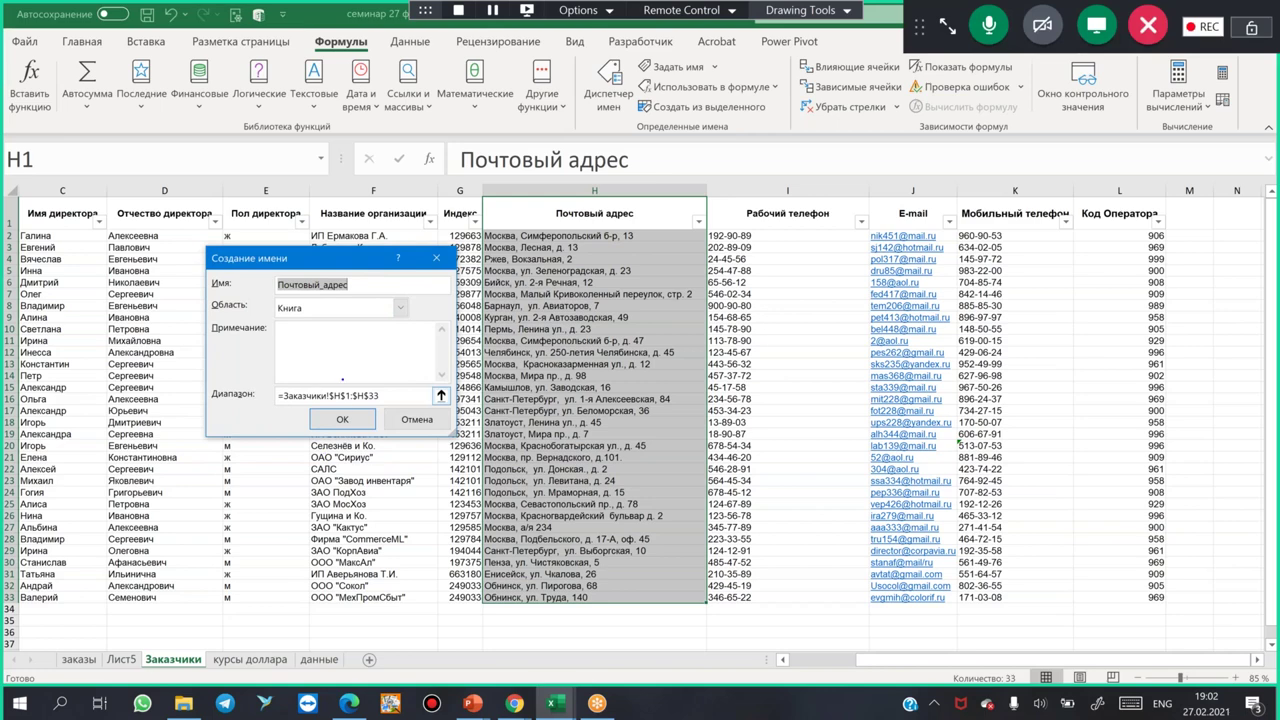
left_click_drag(344, 377, 355, 410)
left_click_drag(659, 219, 669, 203)
key("Escape")
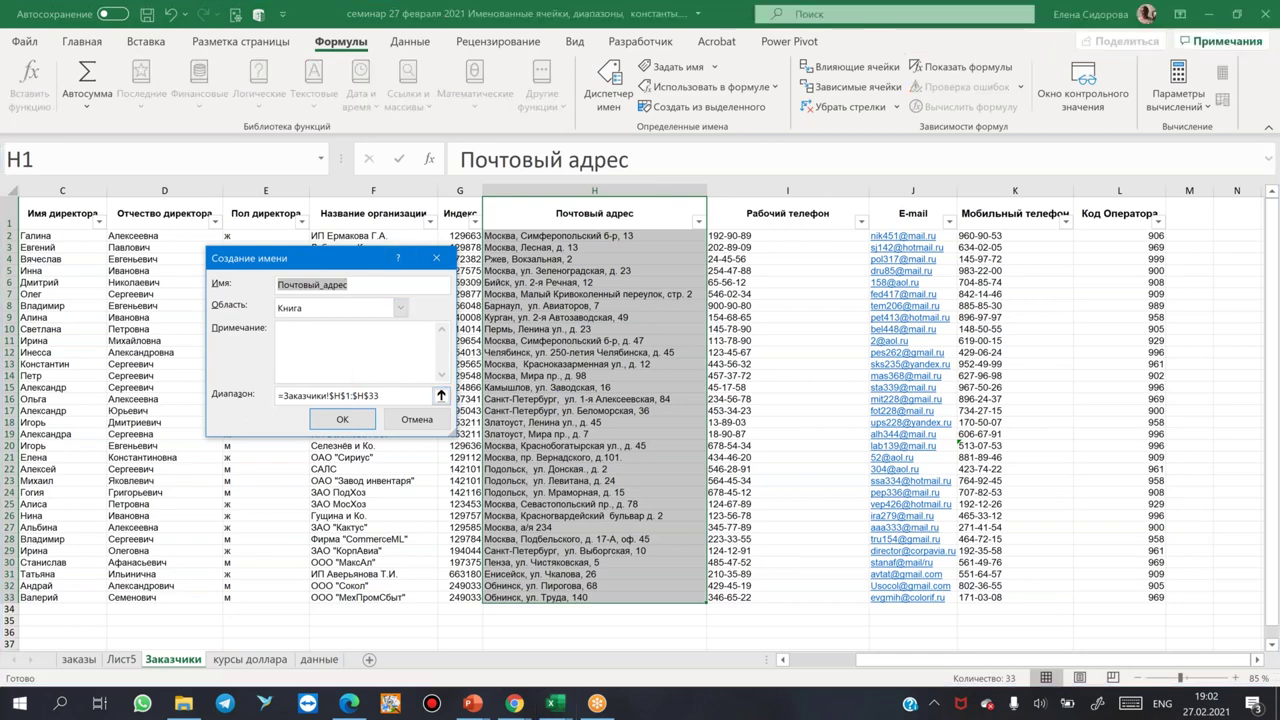
left_click(342, 419)
left_click(613, 387)
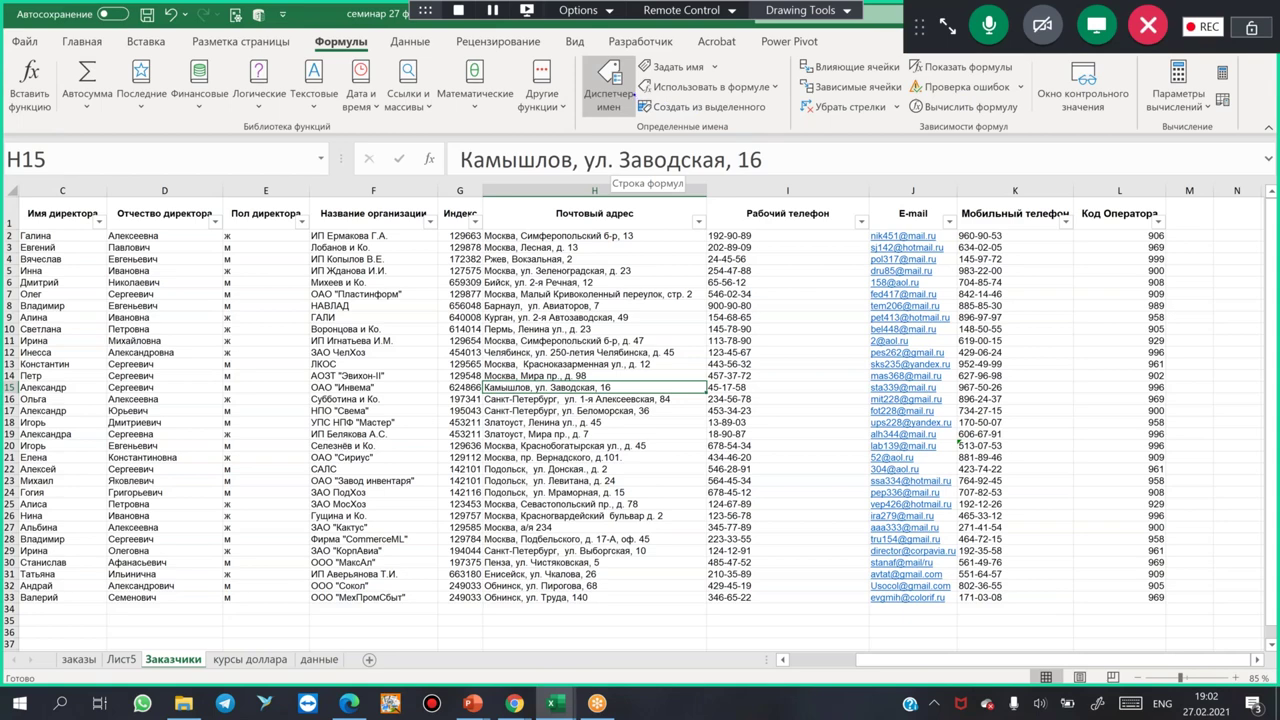
- Create a name for the postal address column from selection H1:H33, taking the name from its top row
left_click_drag(634, 96, 786, 120)
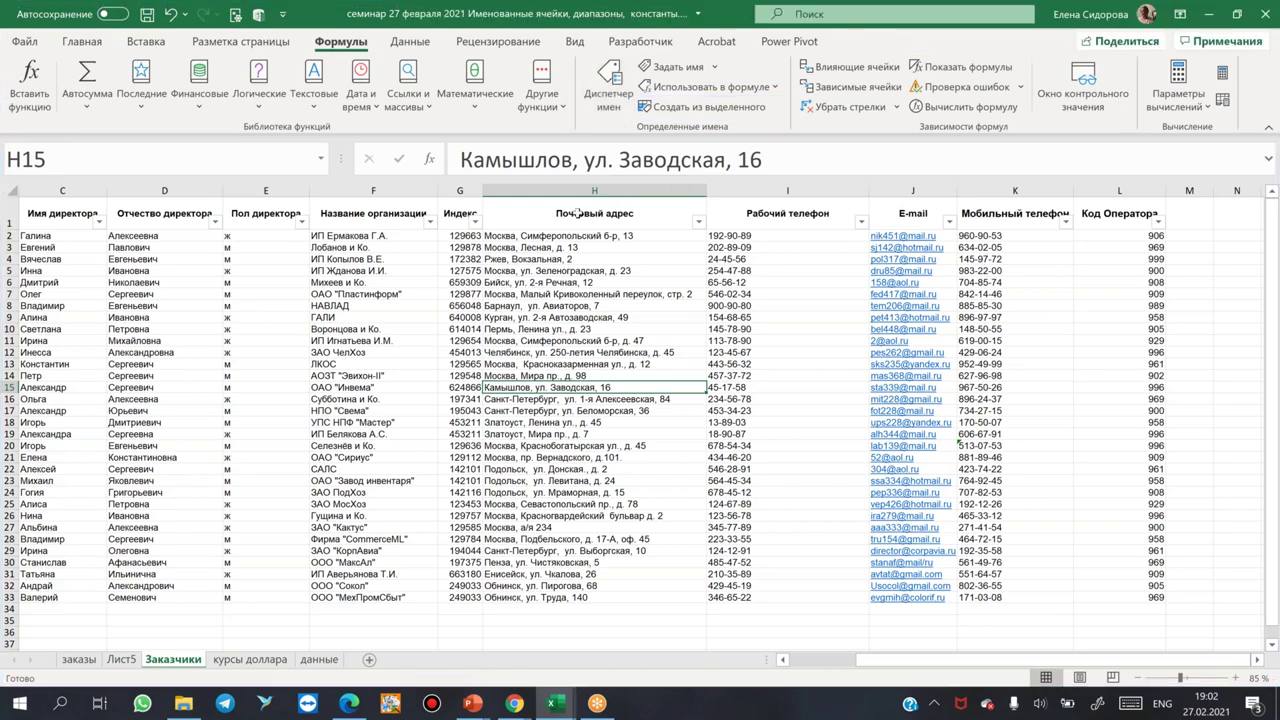
left_click_drag(577, 204, 577, 597)
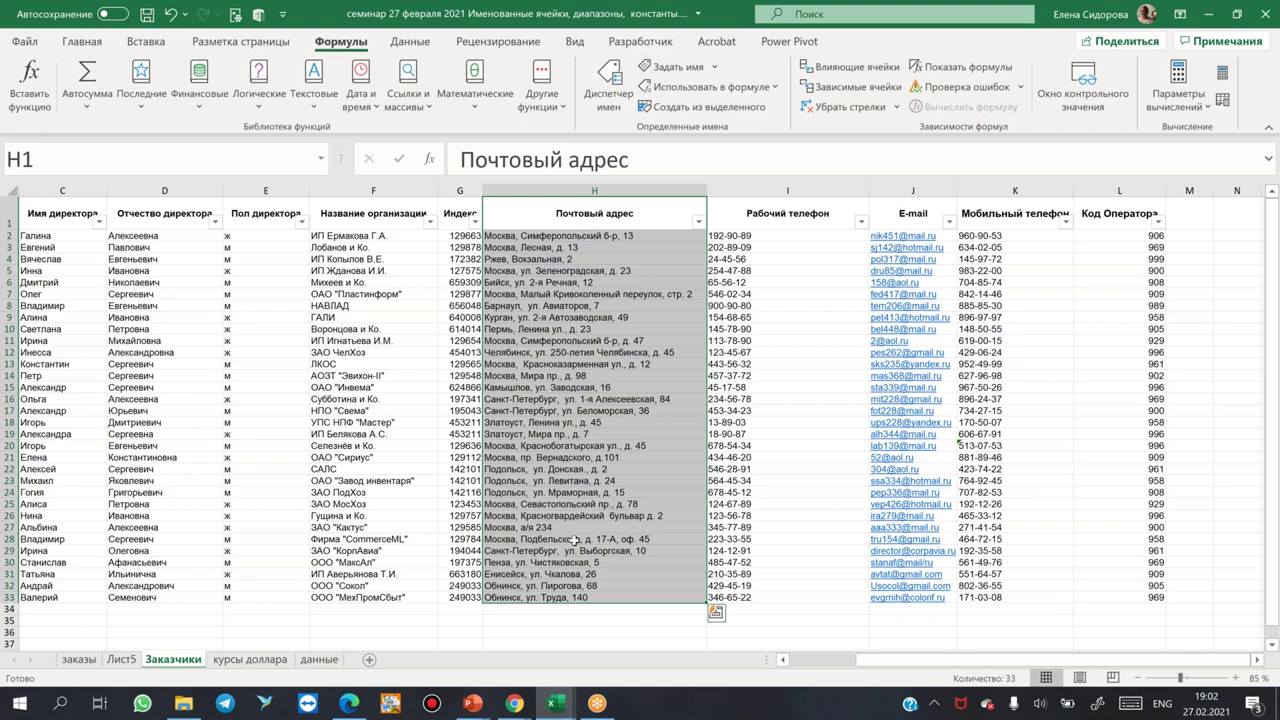
left_click(661, 107)
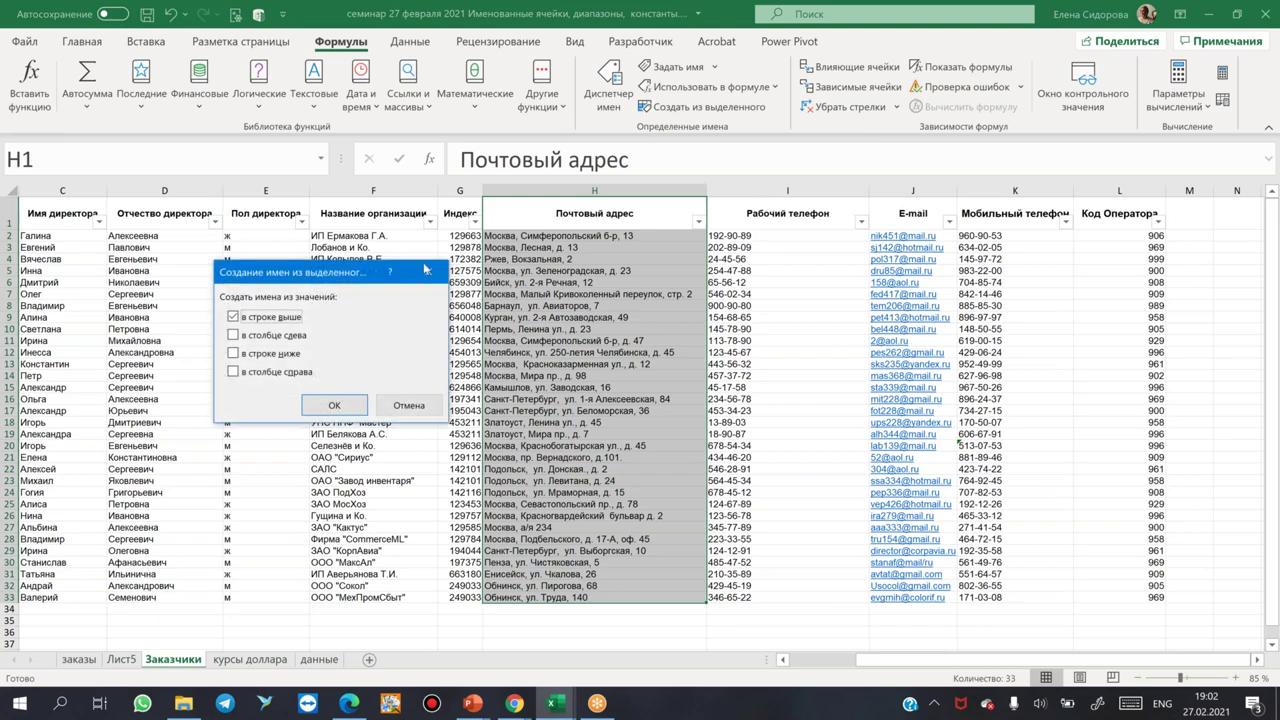
left_click_drag(627, 297, 768, 300)
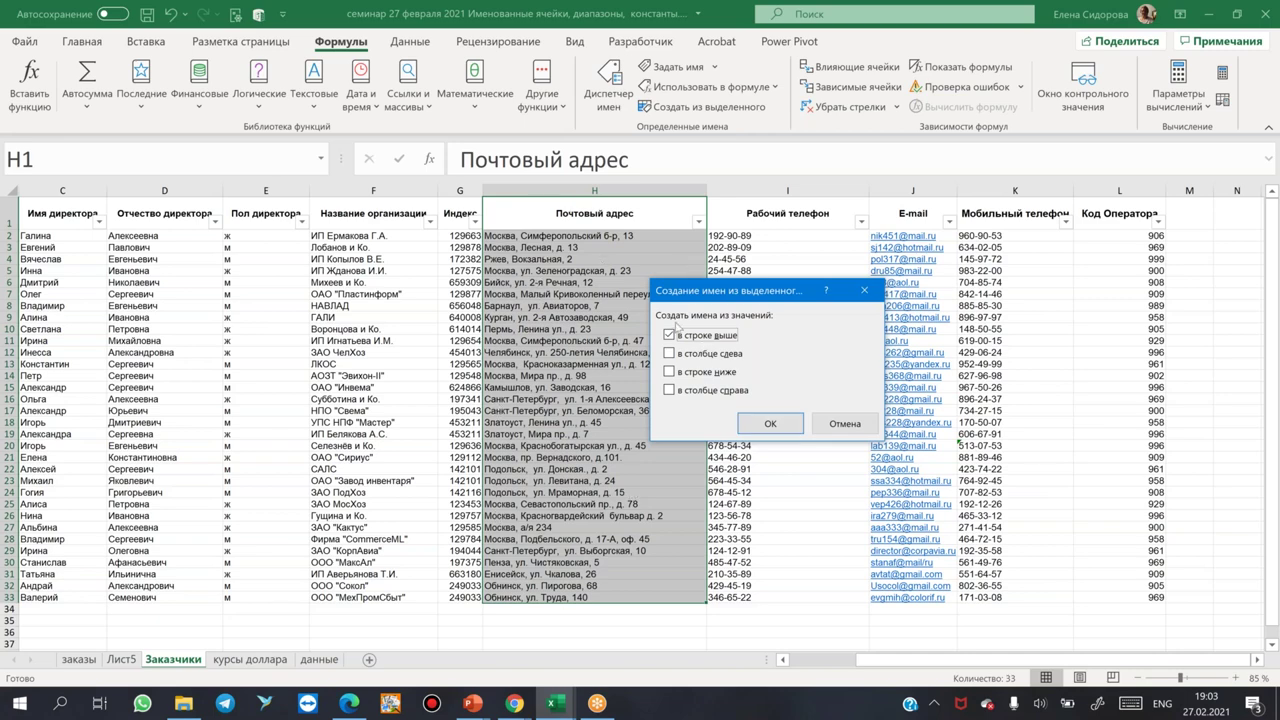
left_click(770, 423)
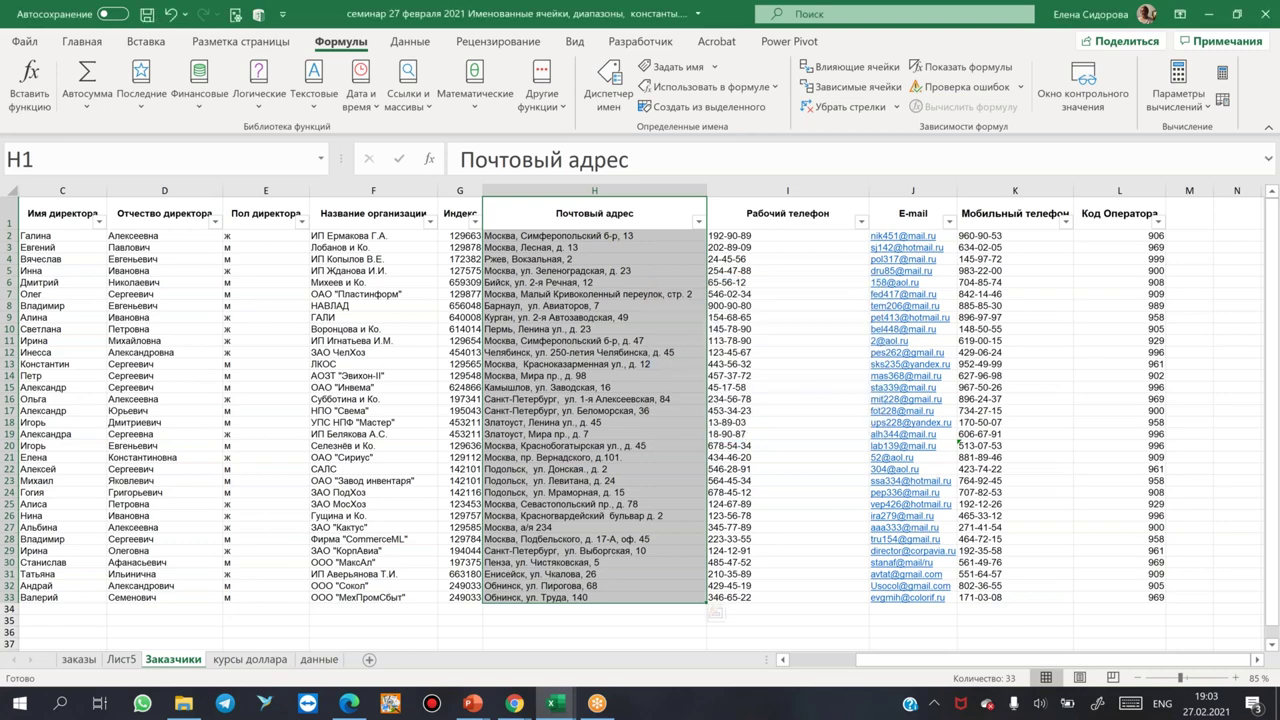
- Go to the named range Почтовый_адрес to check which cells it covers
left_click(323, 163)
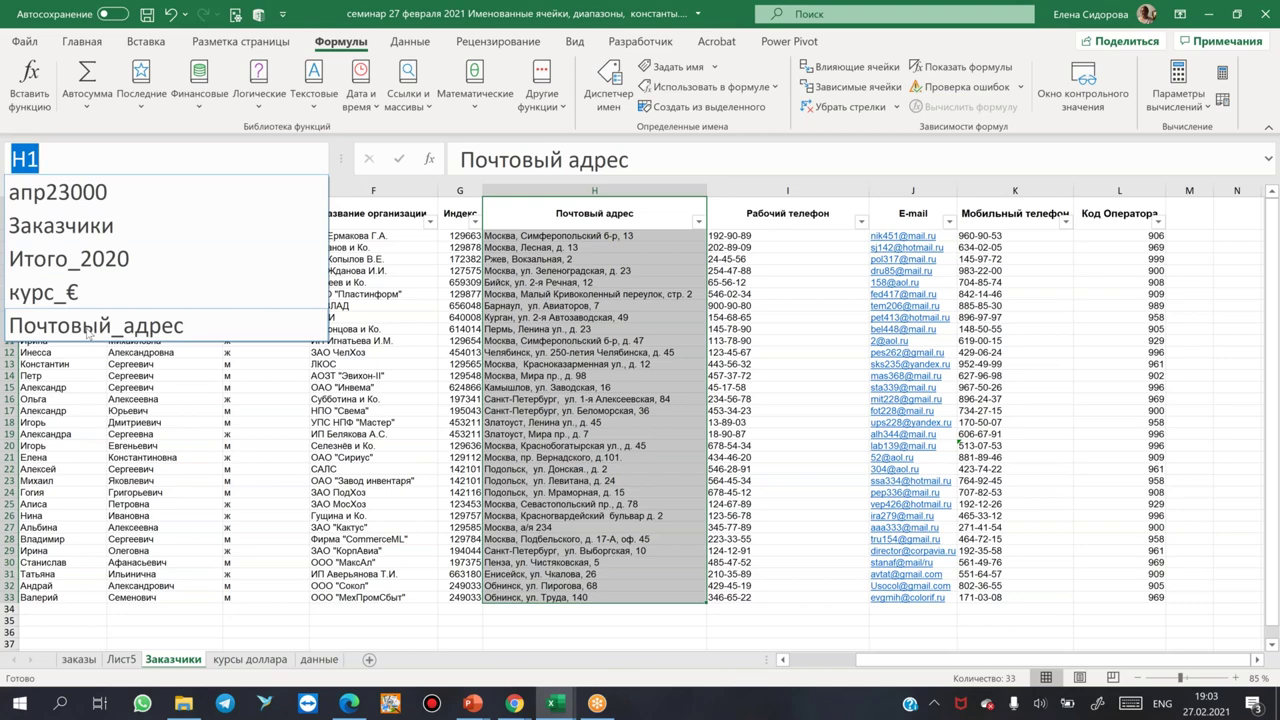
left_click(88, 326)
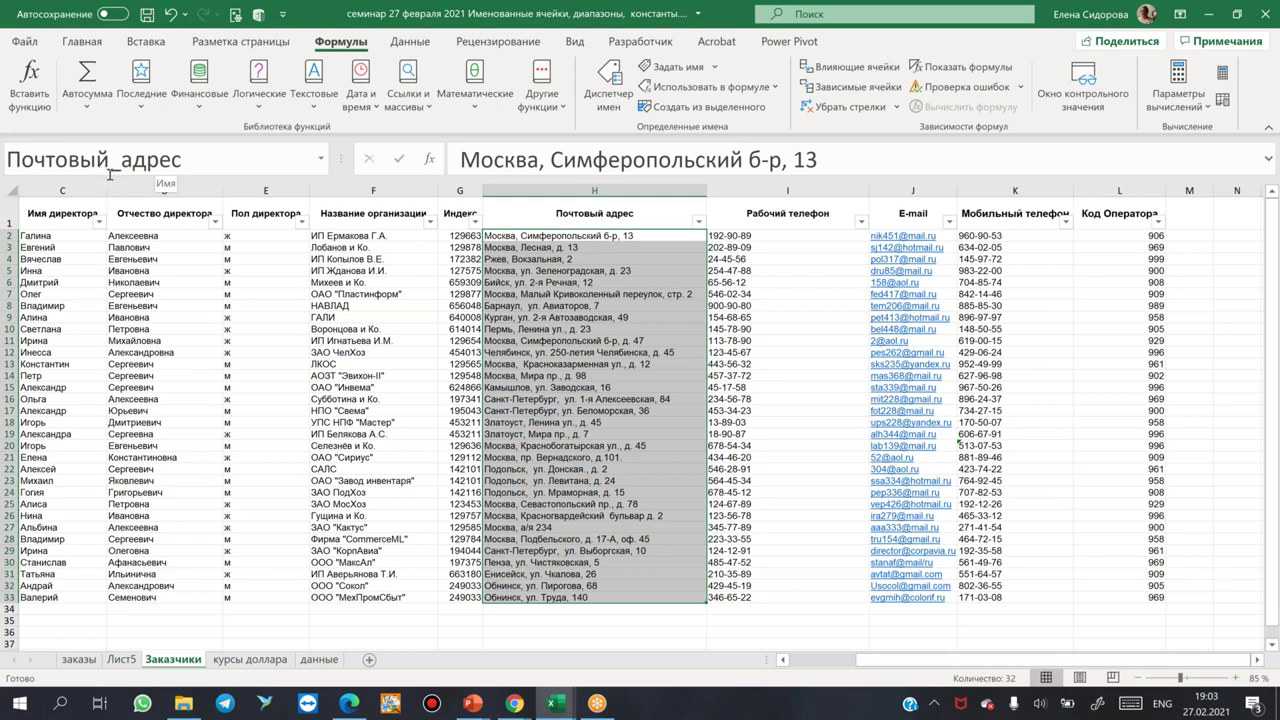
left_click(368, 352)
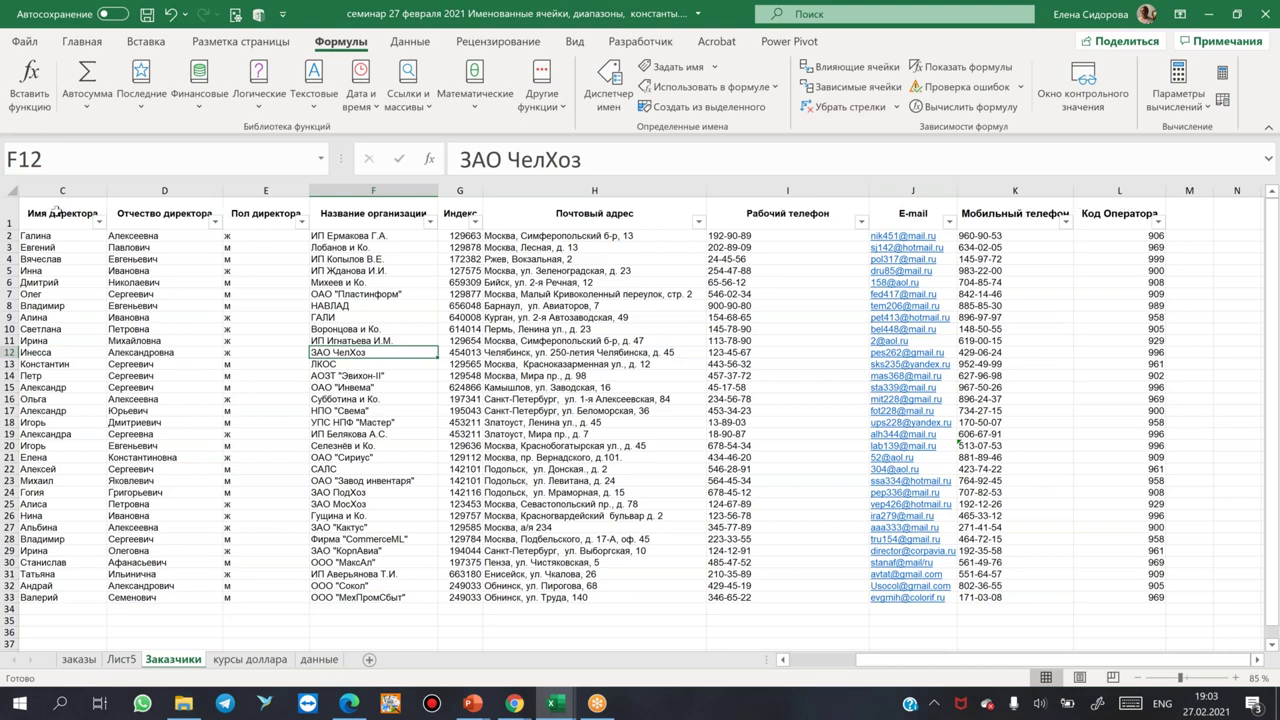
- Create names for all columns of the customer table at once, using the top-row headings of the whole table
left_click(382, 318)
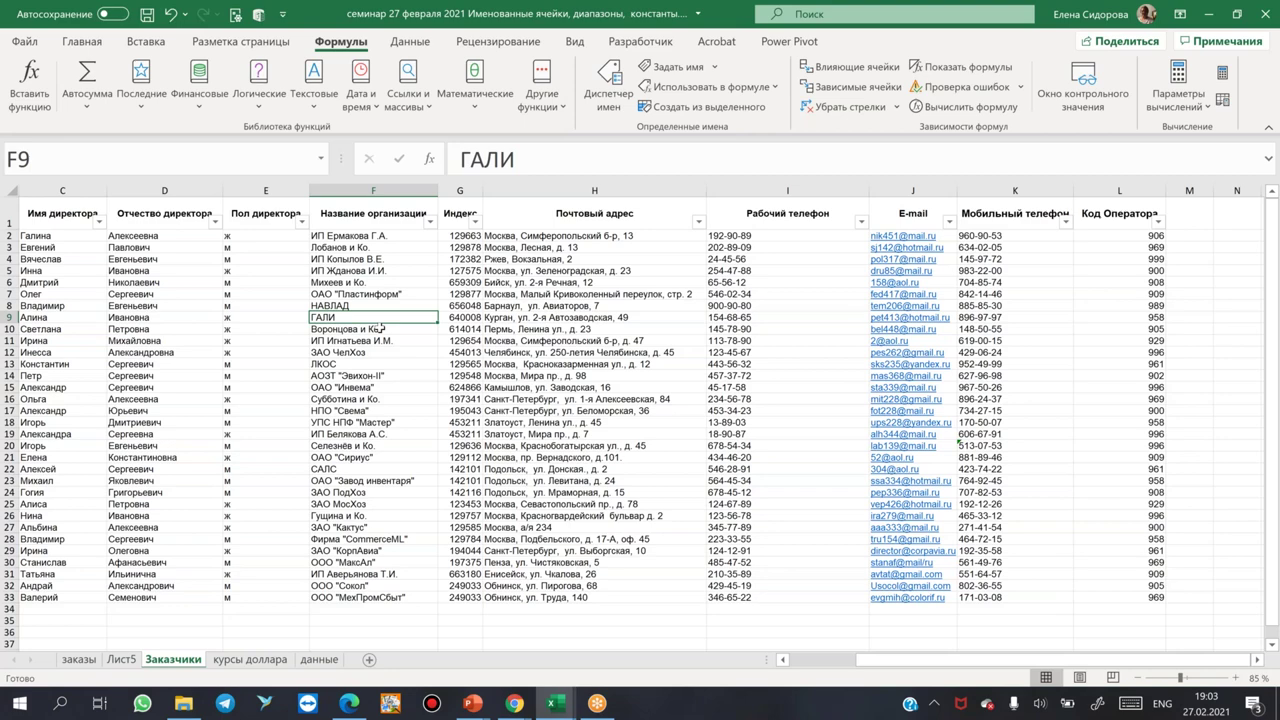
key("ctrl+a")
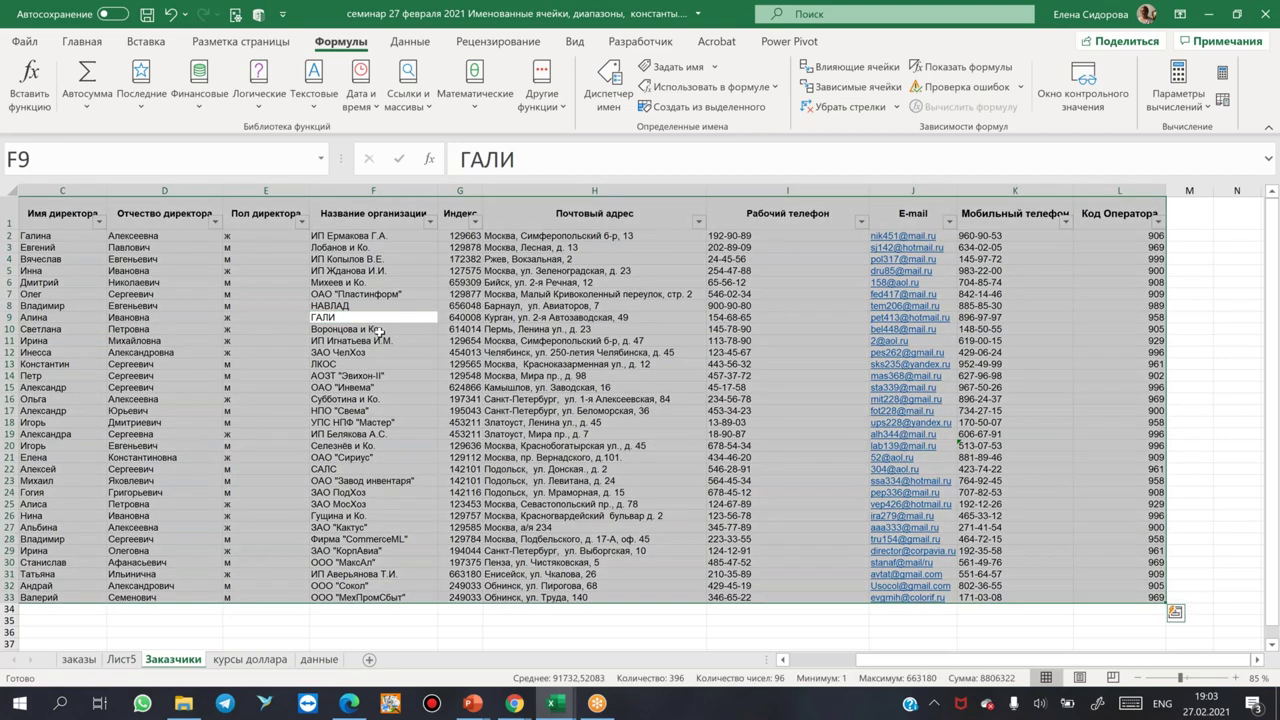
key("ctrl+shift+F3")
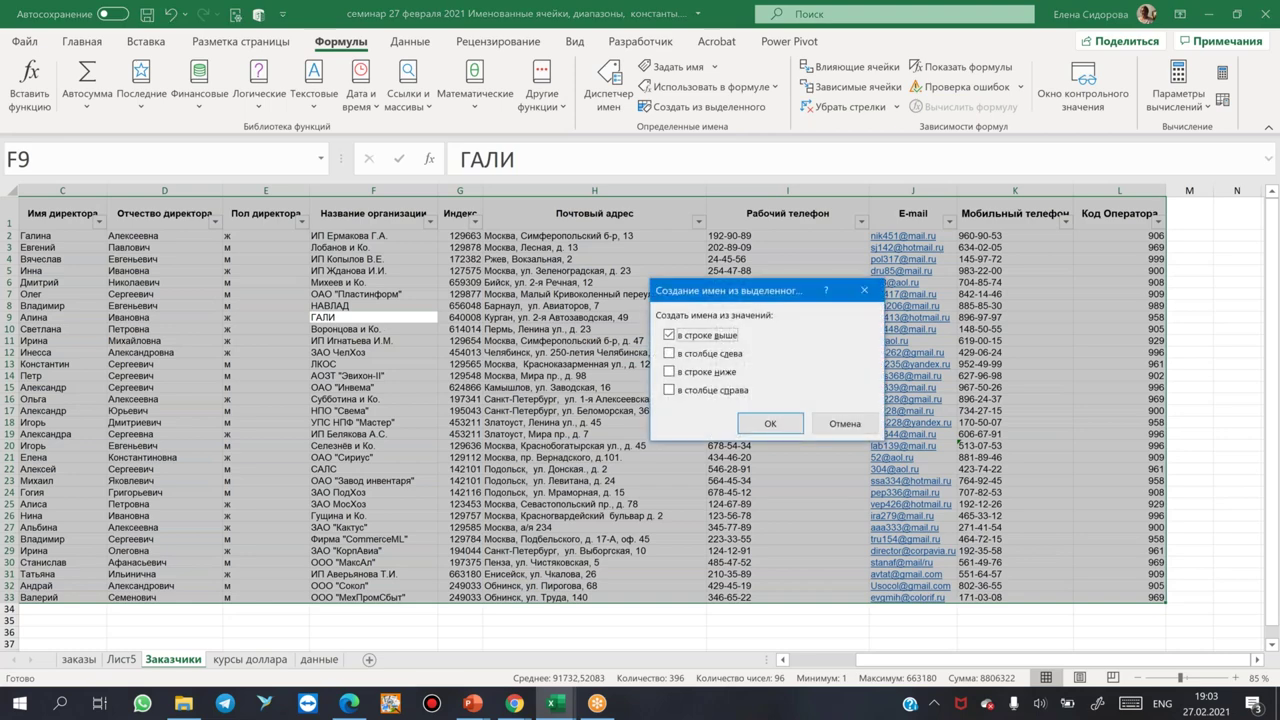
left_click_drag(733, 291, 598, 258)
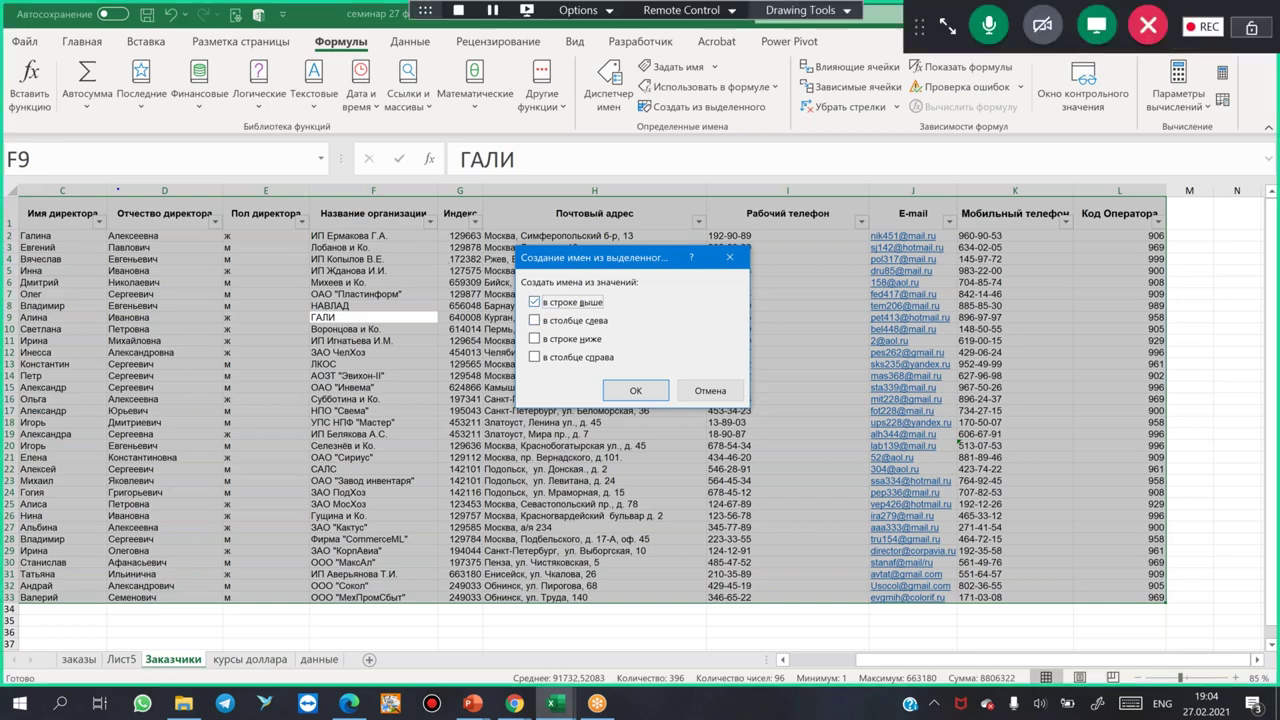
mouse_move(14, 212)
left_mouse_down()
mouse_move(1255, 258)
mouse_move(1233, 211)
left_mouse_up()
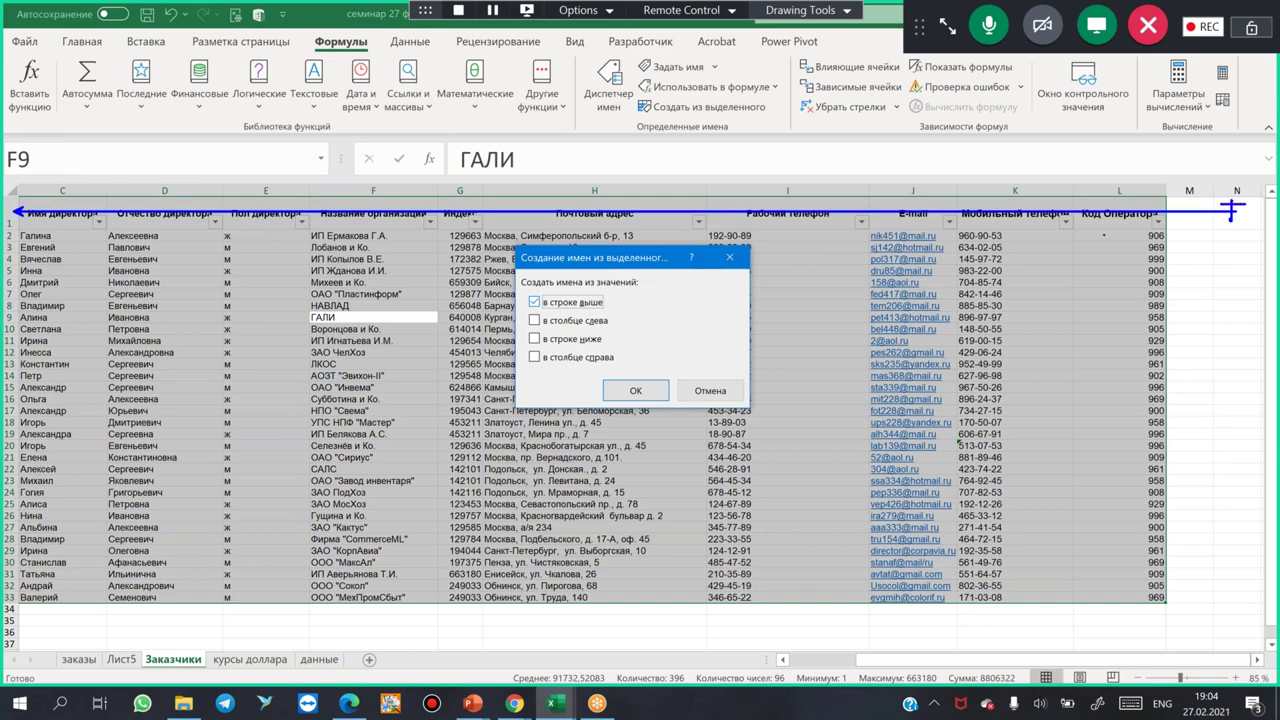
left_click_drag(520, 294, 622, 310)
left_click_drag(1110, 604, 1110, 172)
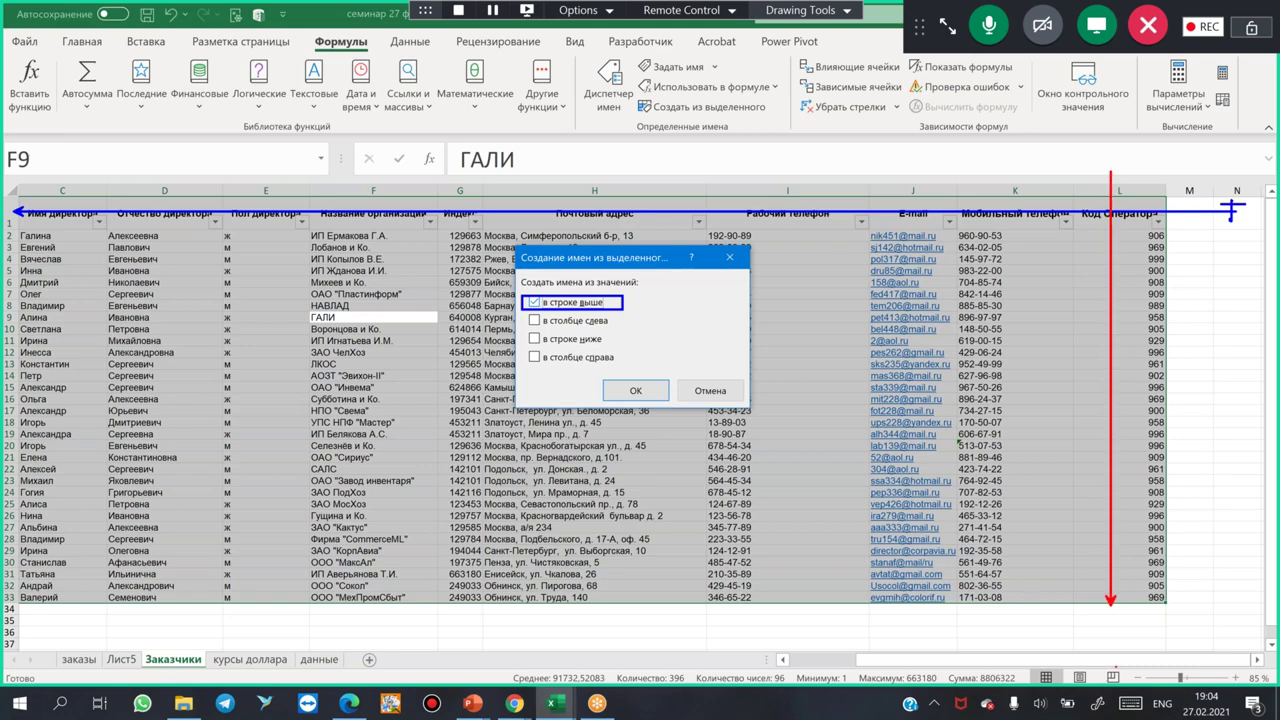
mouse_move(1142, 625)
left_mouse_down()
mouse_move(1139, 641)
mouse_move(1155, 621)
left_mouse_up()
left_click_drag(424, 194, 372, 191)
left_click_drag(521, 347, 651, 369)
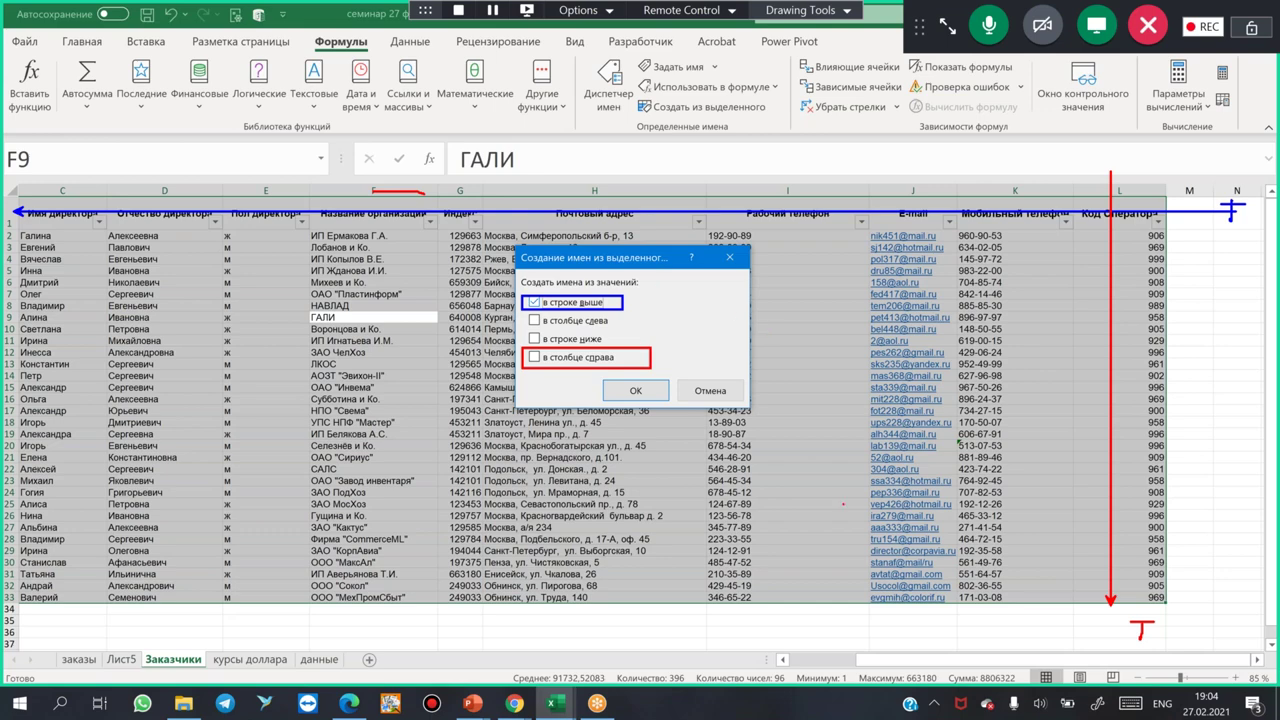
key("ctrl+shift+z")
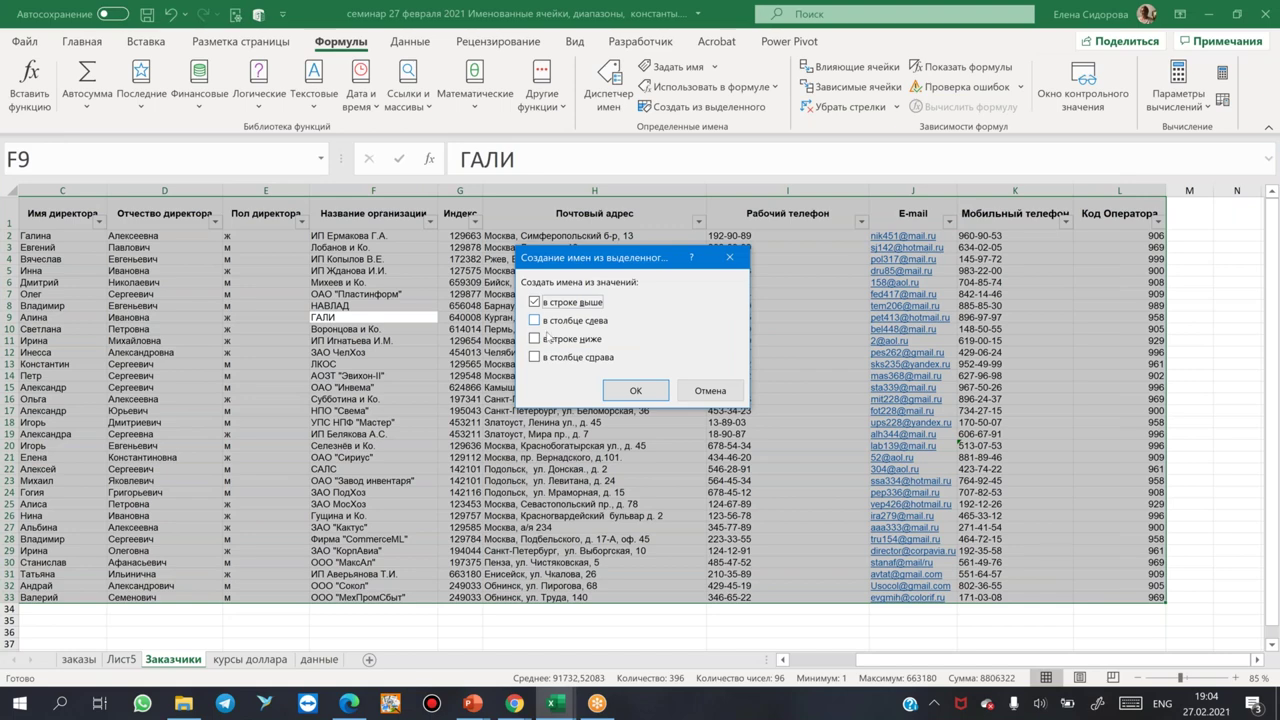
left_click(637, 392)
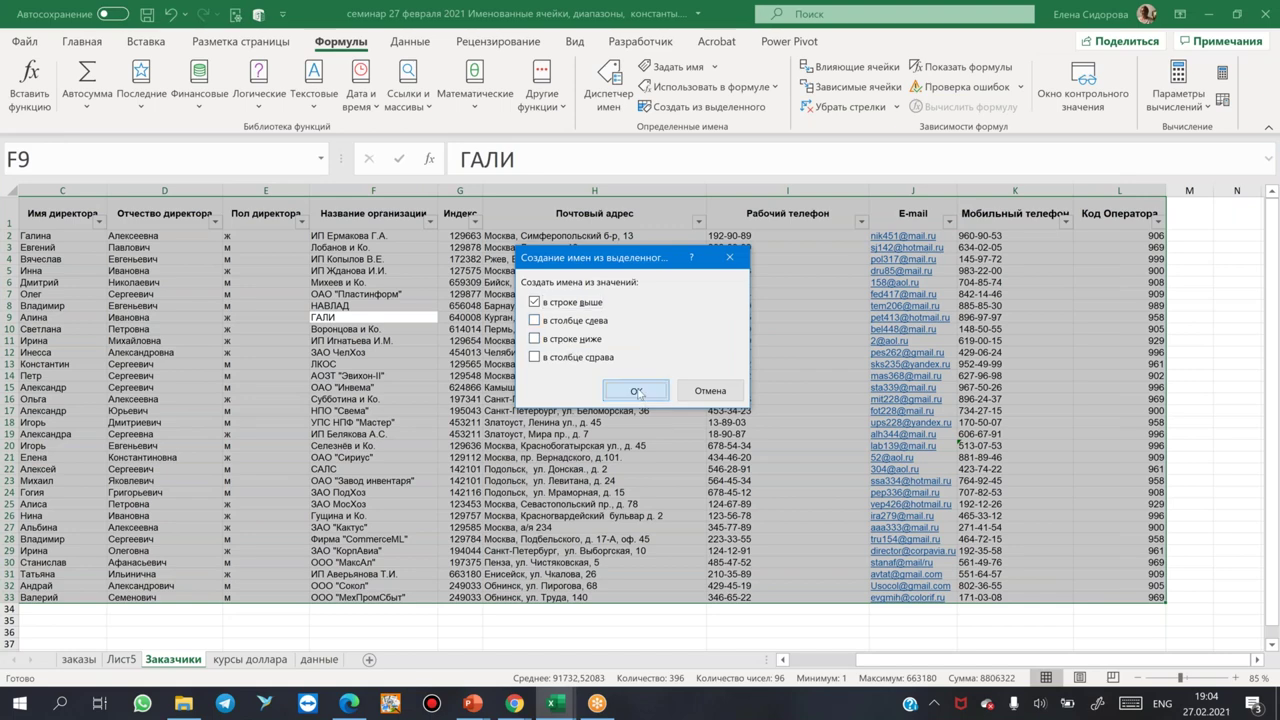
- Go to the named ranges Пол_директора, Индекс, Почтовый_адрес and Фамилия_директора in turn to check the cells each covers
left_click(322, 161)
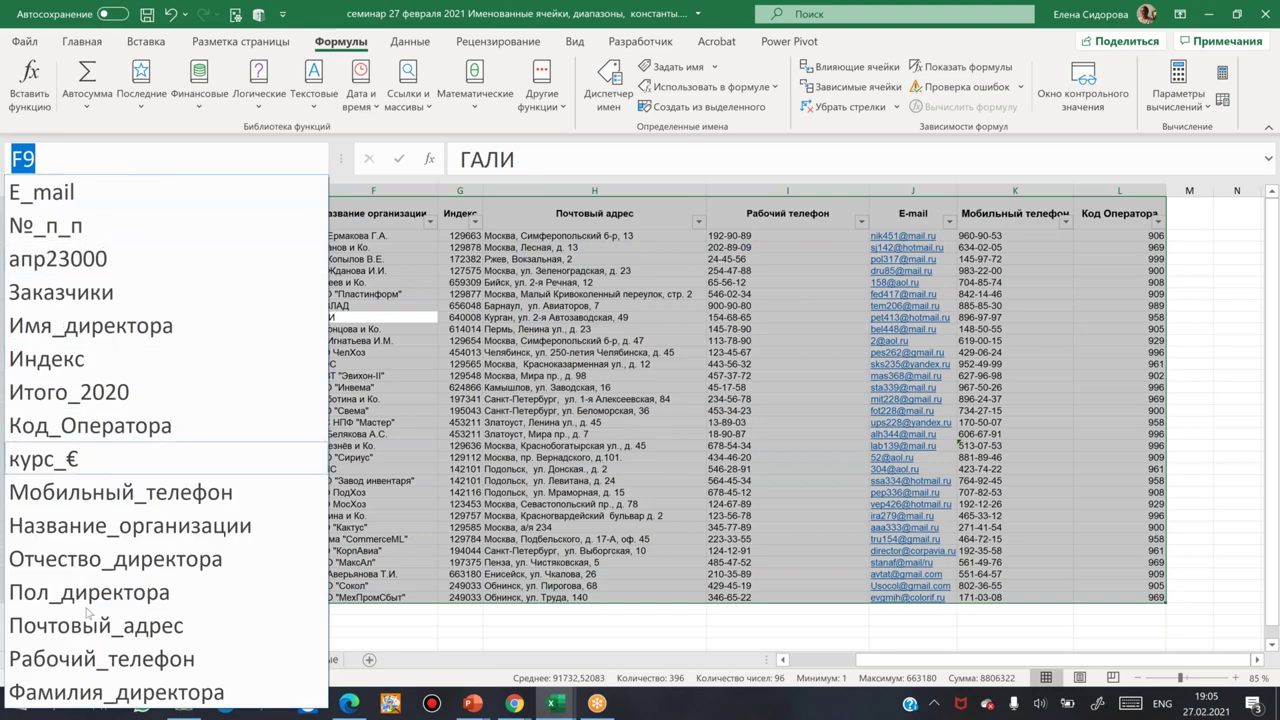
left_click(100, 592)
left_click(322, 159)
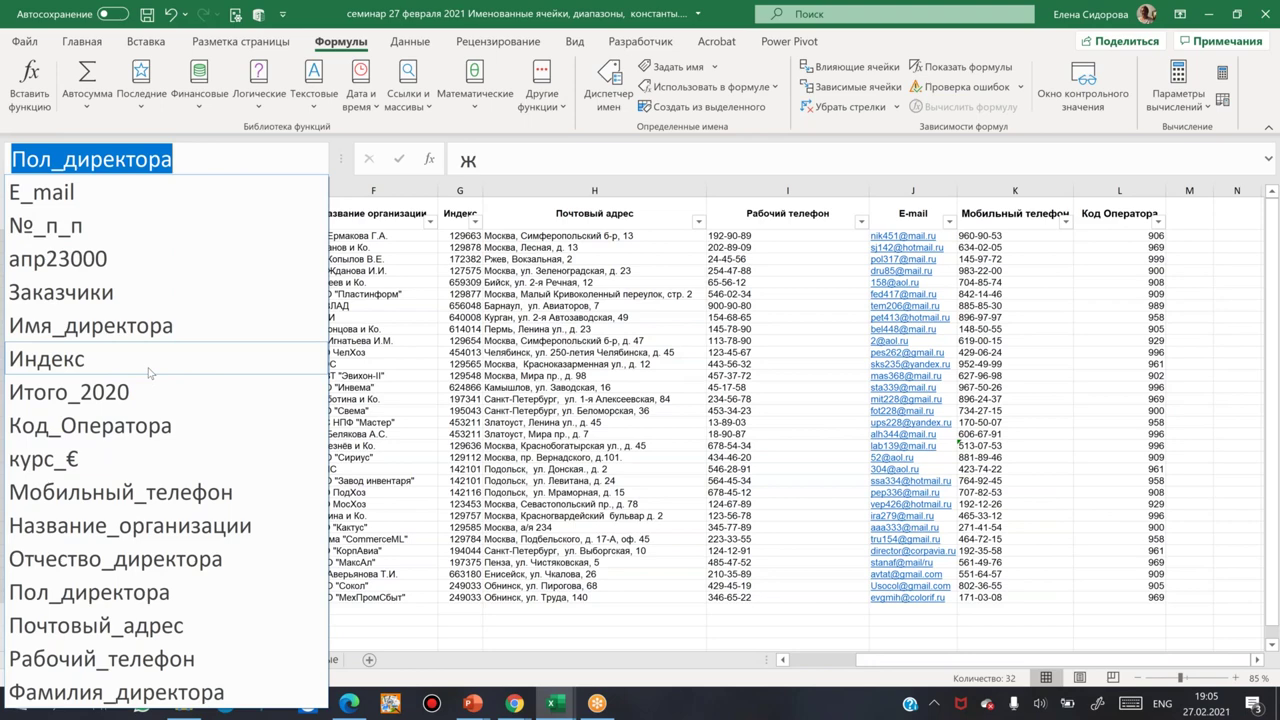
left_click(148, 372)
left_click(322, 159)
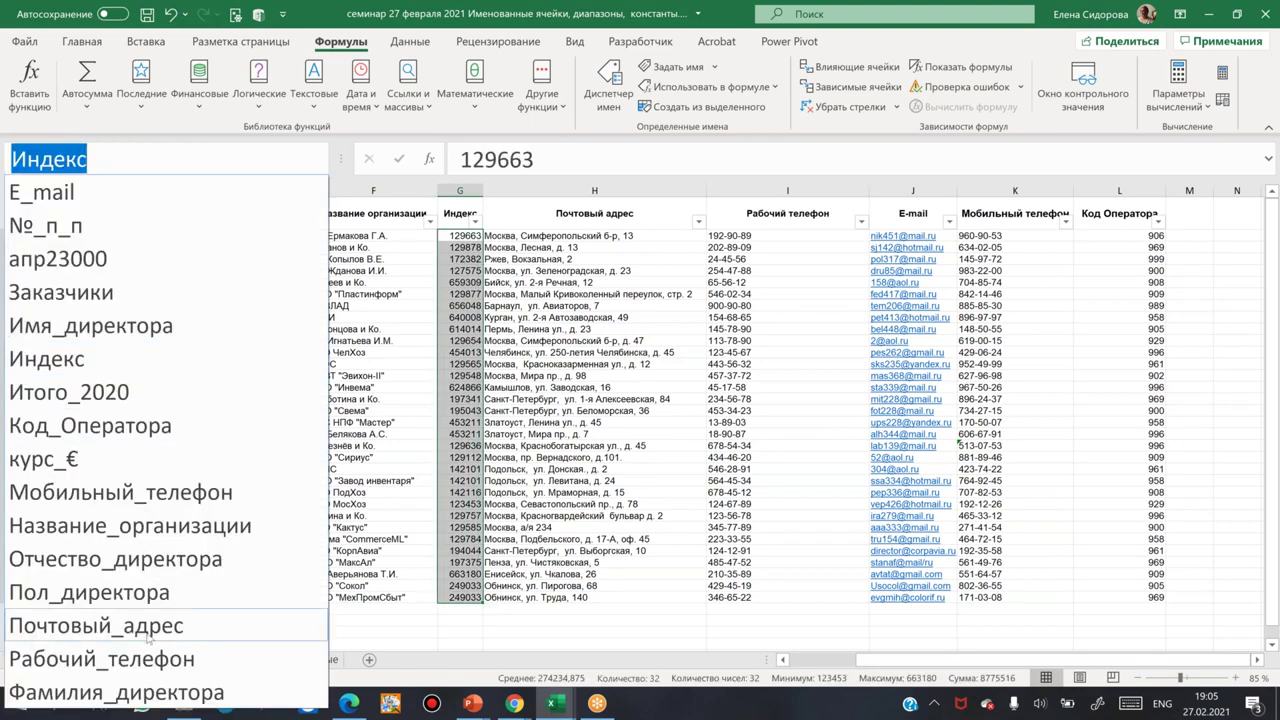
left_click(184, 628)
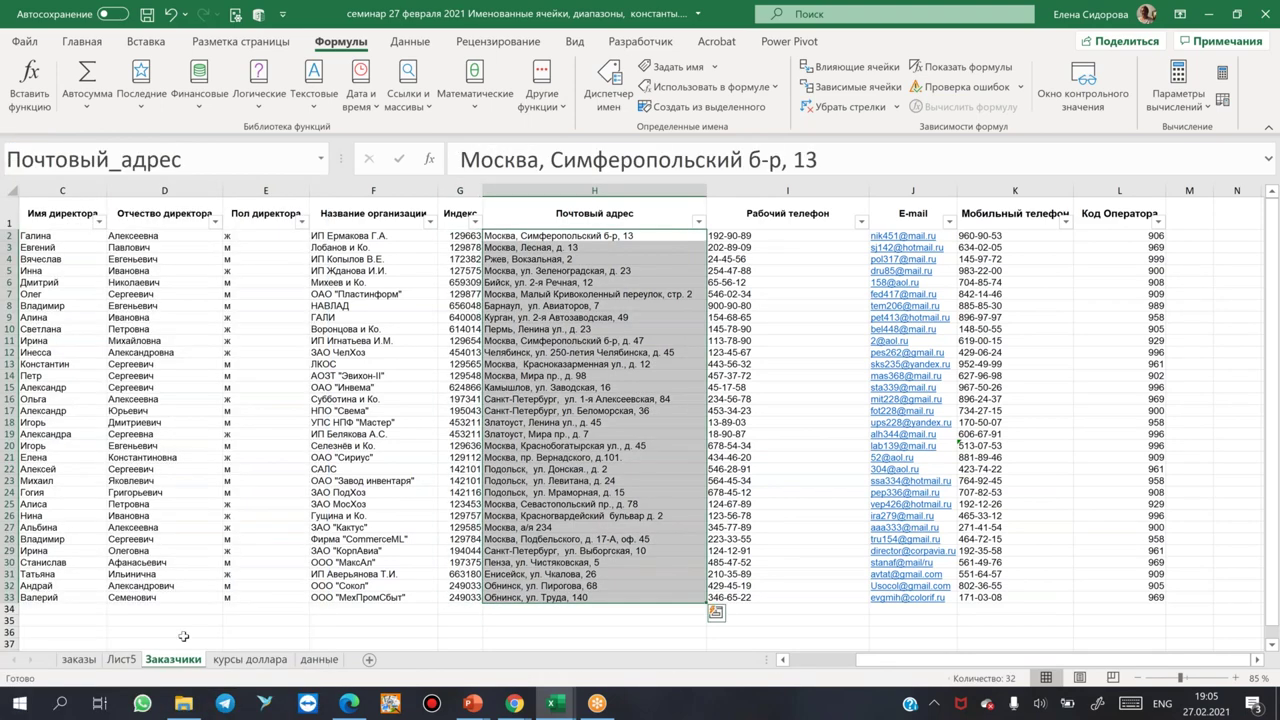
left_click(322, 159)
key("Escape")
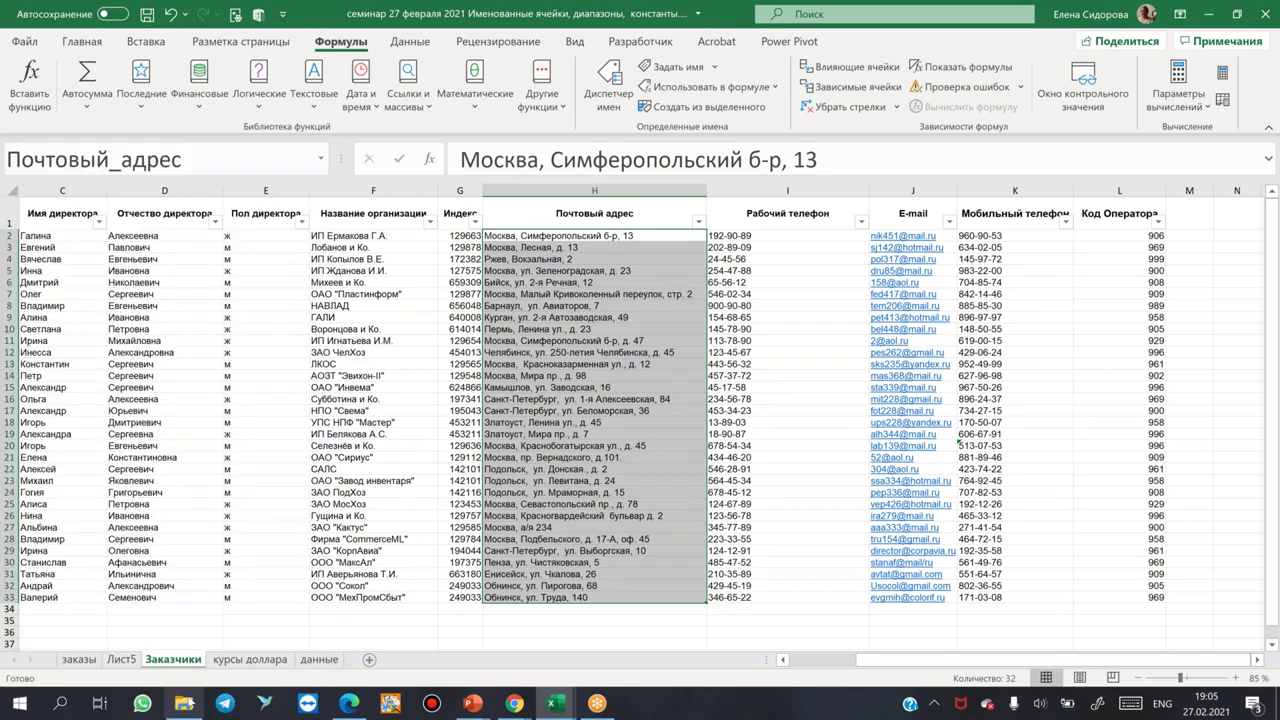
left_click(322, 159)
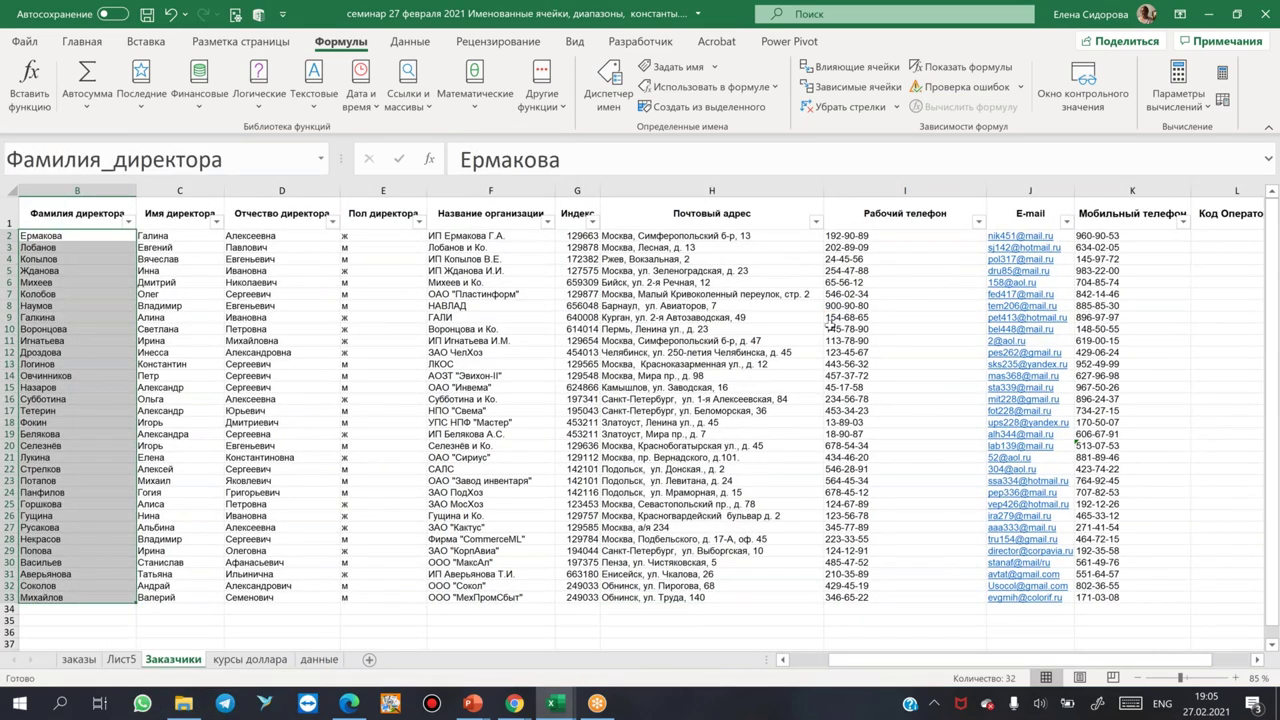
left_click(669, 434)
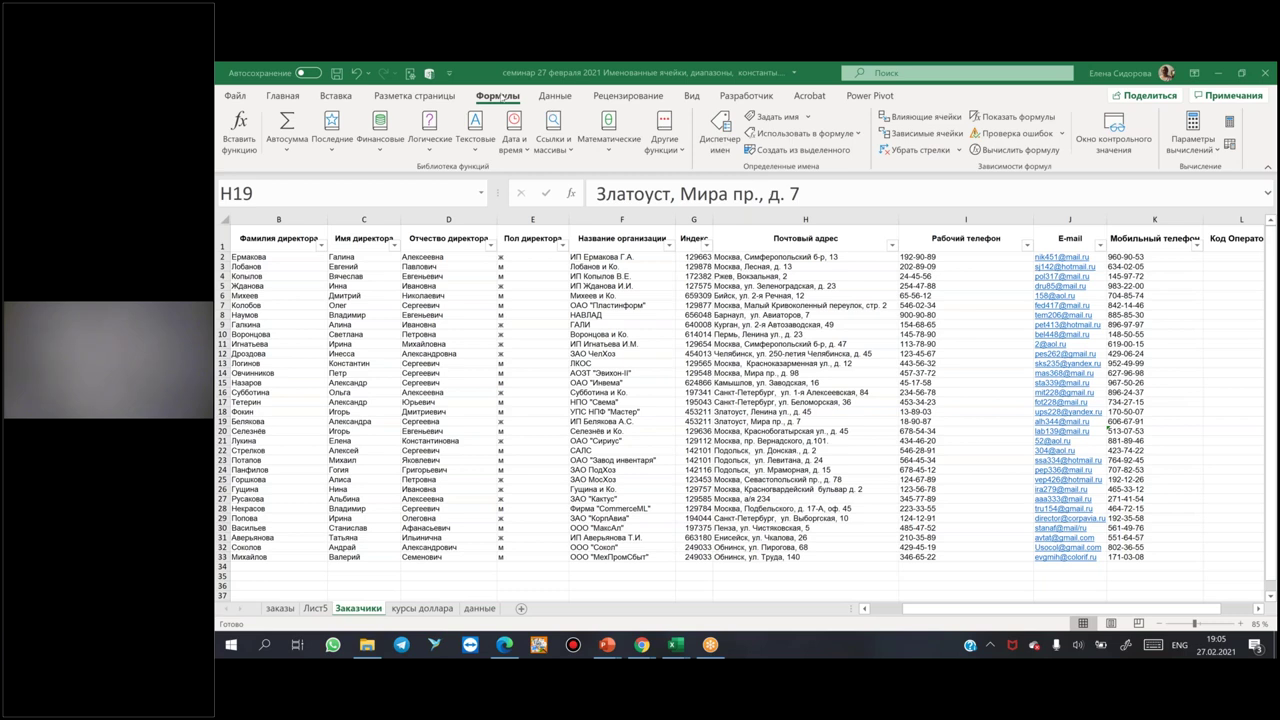
- Open the Name Manager, look through the defined names, and enlarge its window to fit the whole list
left_click(720, 132)
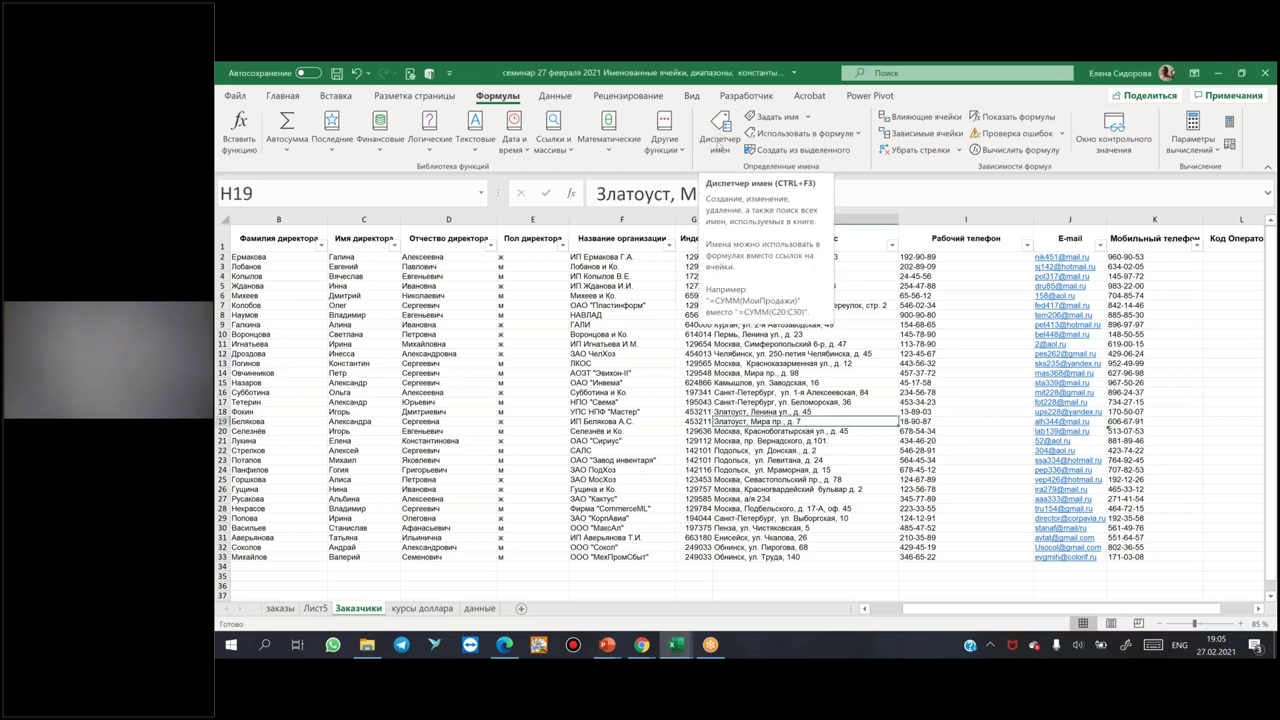
left_click(720, 132)
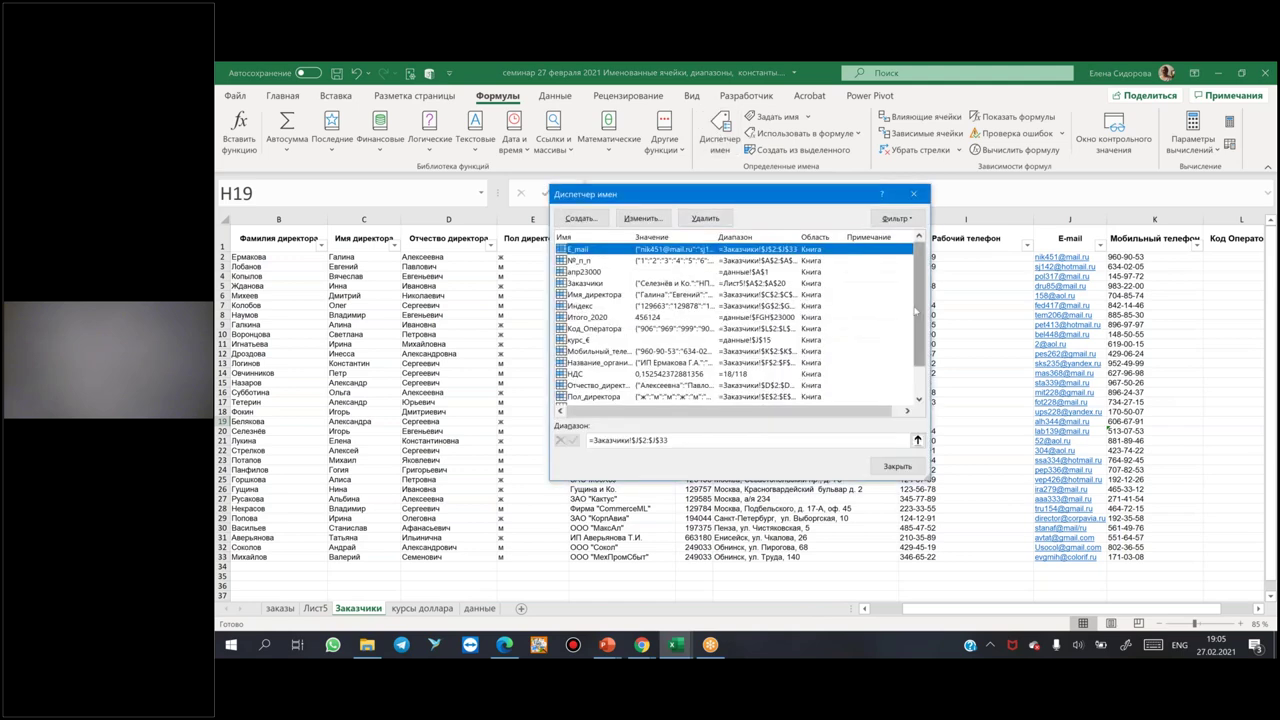
scroll(921, 289, "down", 1)
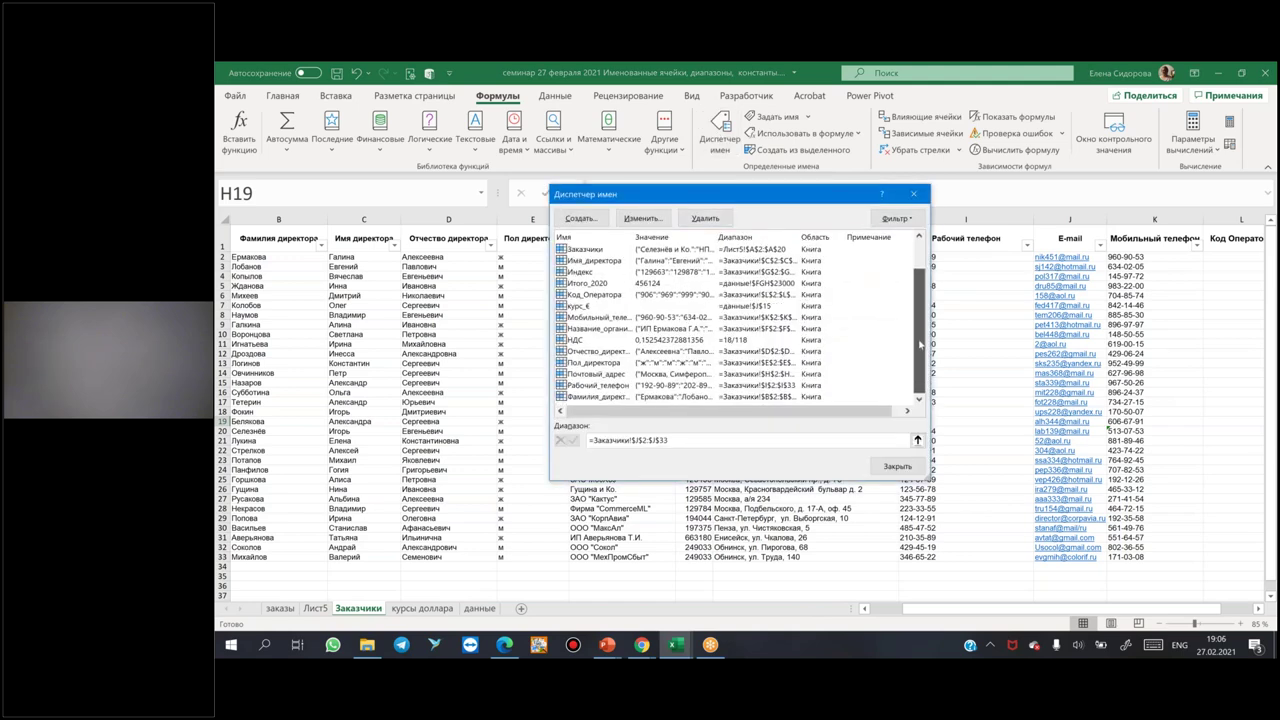
scroll(920, 244, "up", 1)
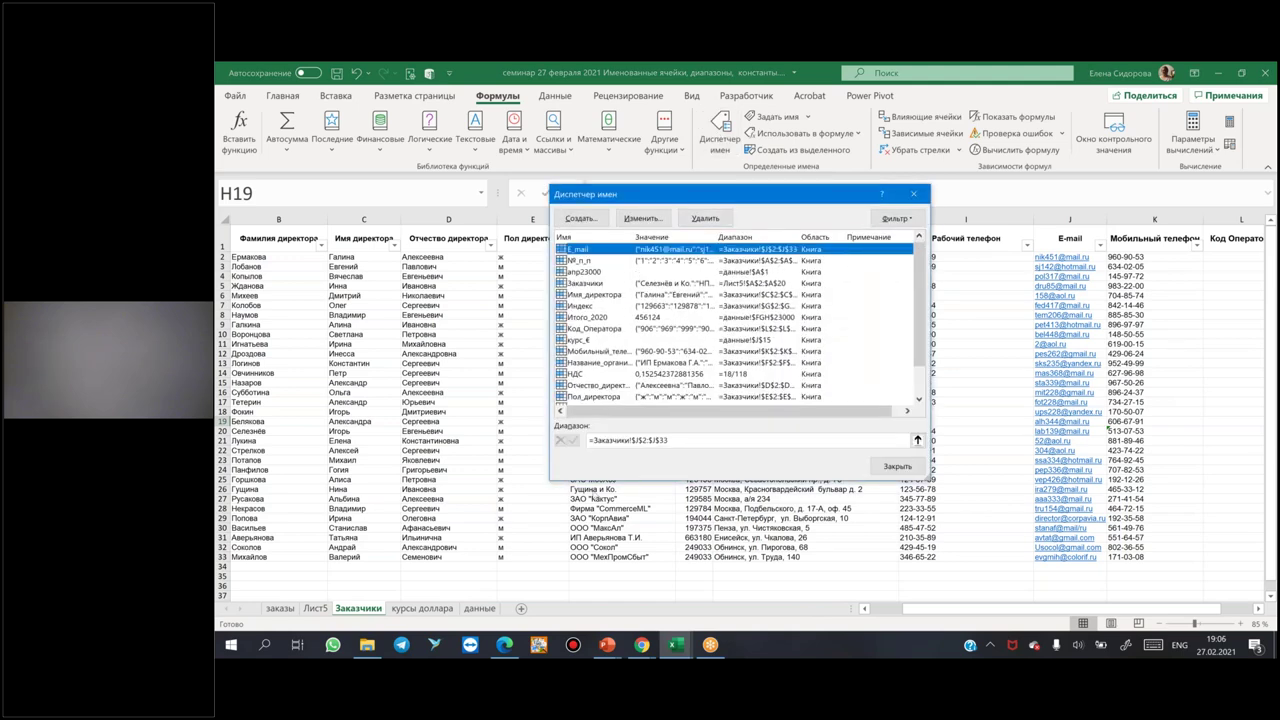
left_click_drag(600, 497, 600, 554)
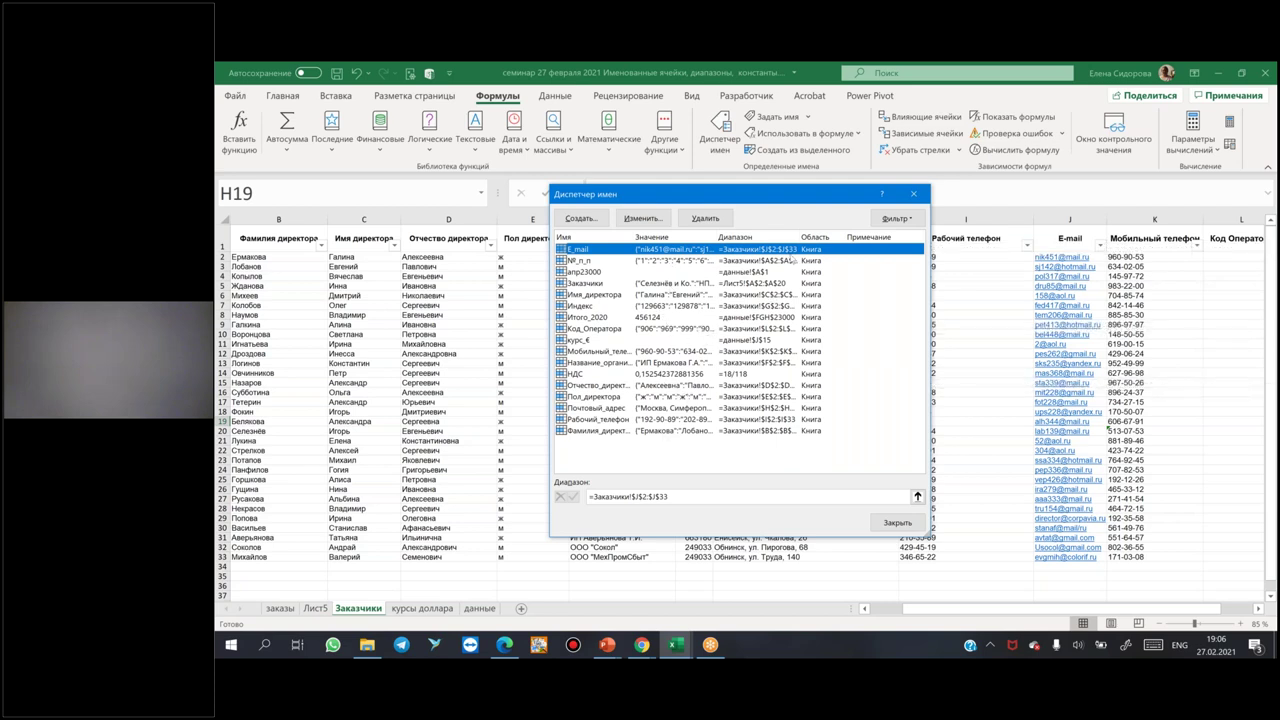
- Examine all columns of the Name Manager list, and open the new-name form without creating a name
left_click_drag(797, 235, 853, 236)
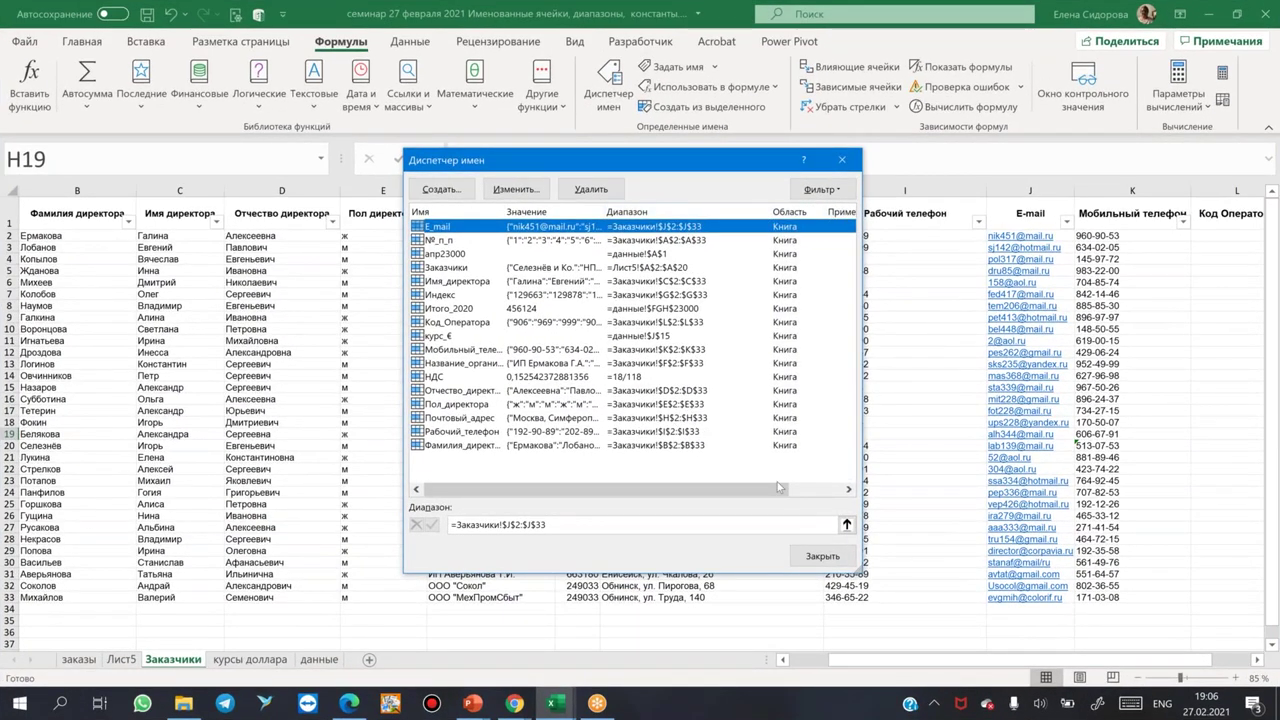
left_click_drag(779, 487, 833, 488)
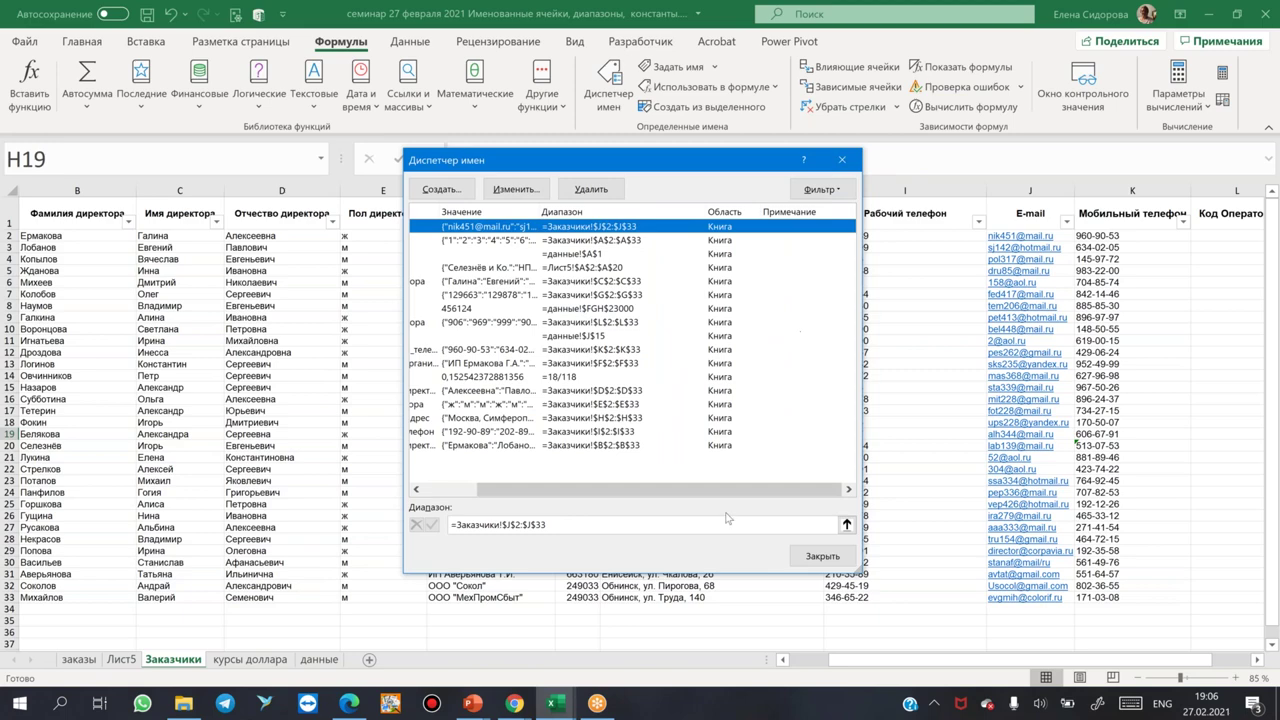
left_click_drag(658, 487, 598, 488)
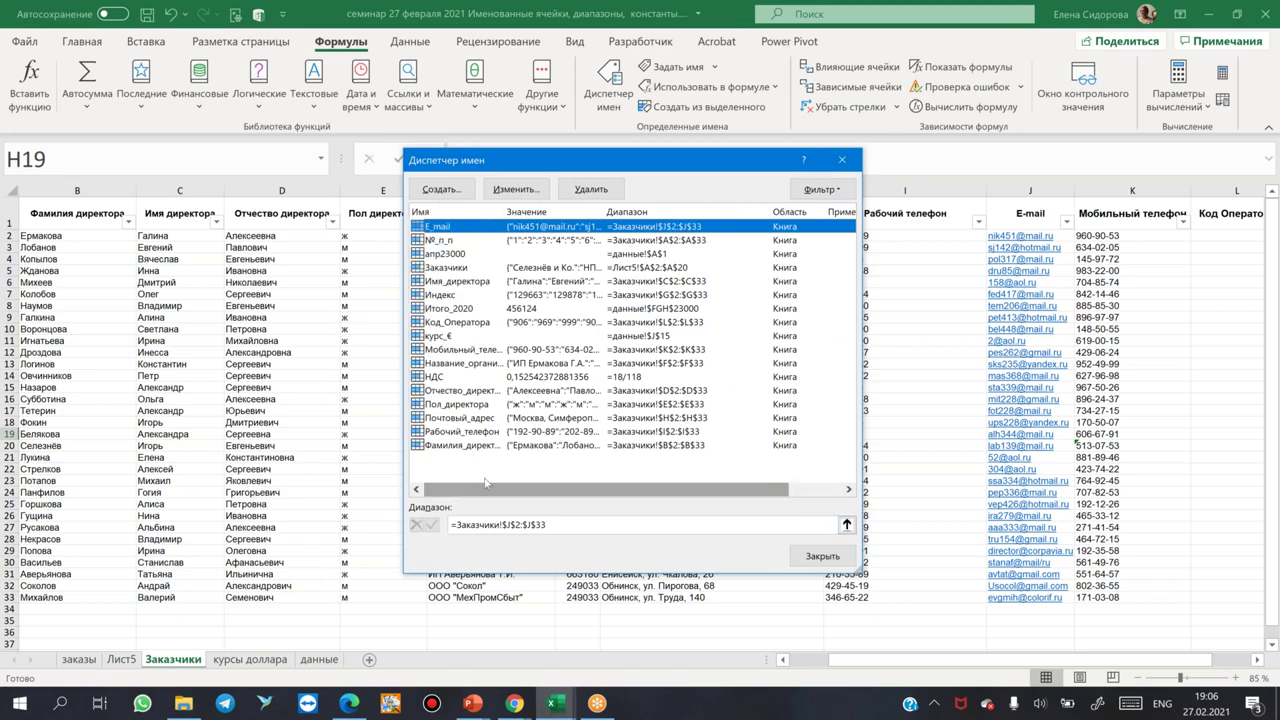
left_click(442, 189)
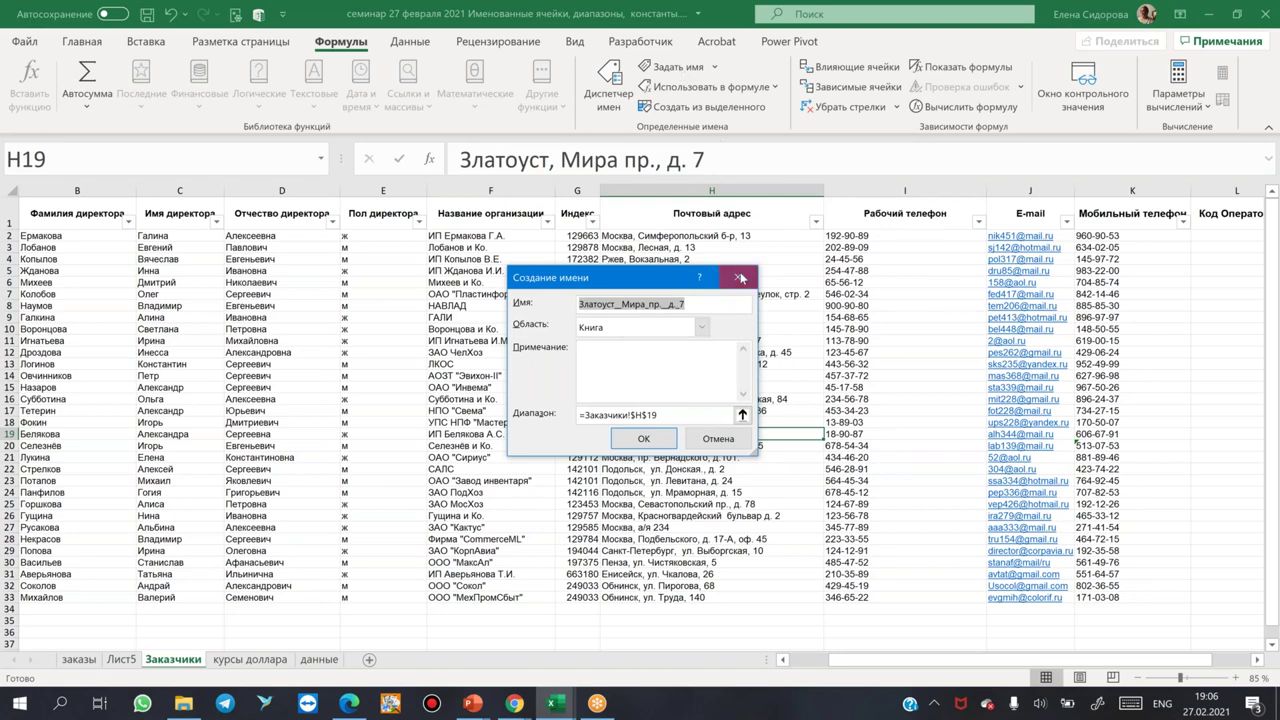
left_click(740, 278)
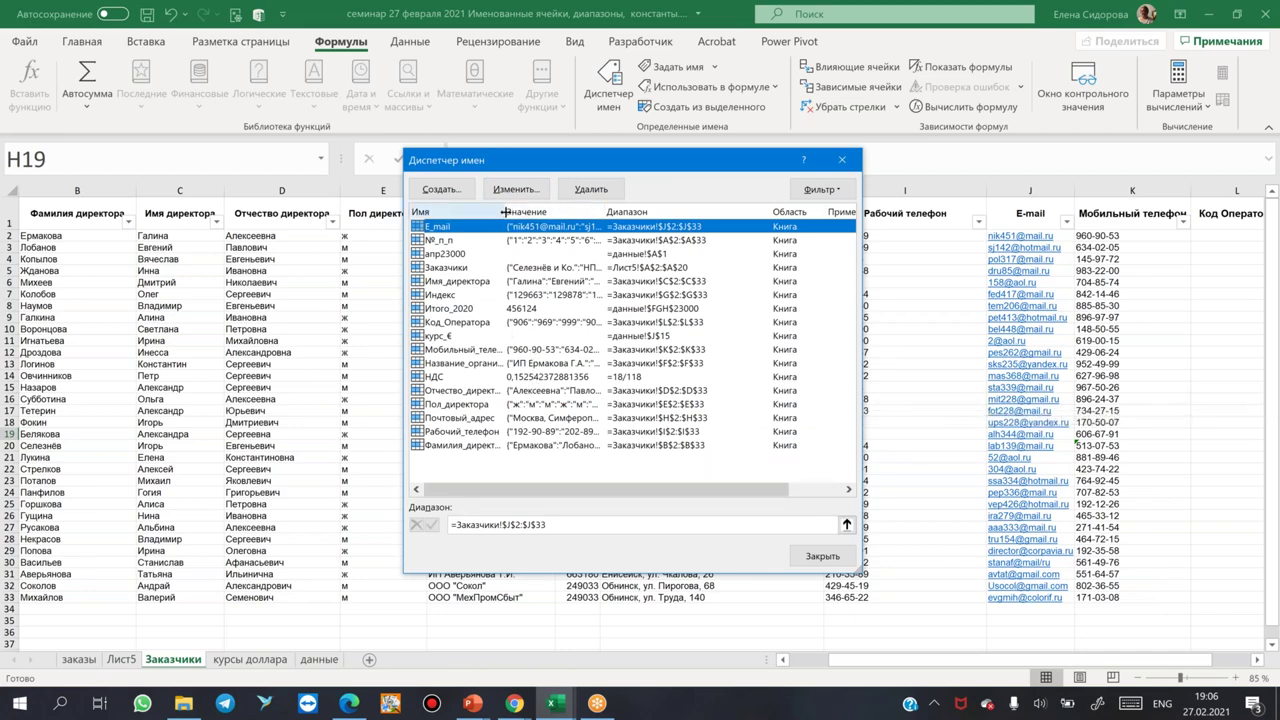
- Widen the Имя column of the Name Manager list and rename the defined name №_п_п to №
left_click_drag(528, 212, 568, 214)
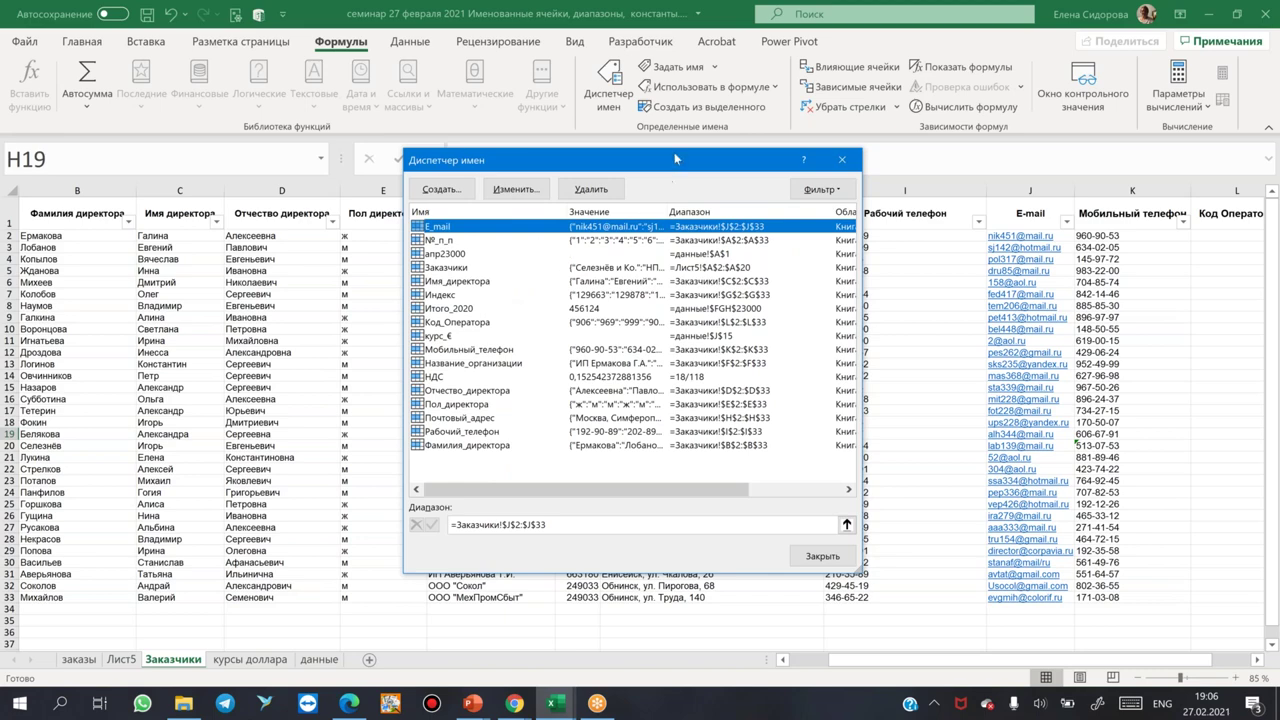
left_click_drag(678, 160, 640, 131)
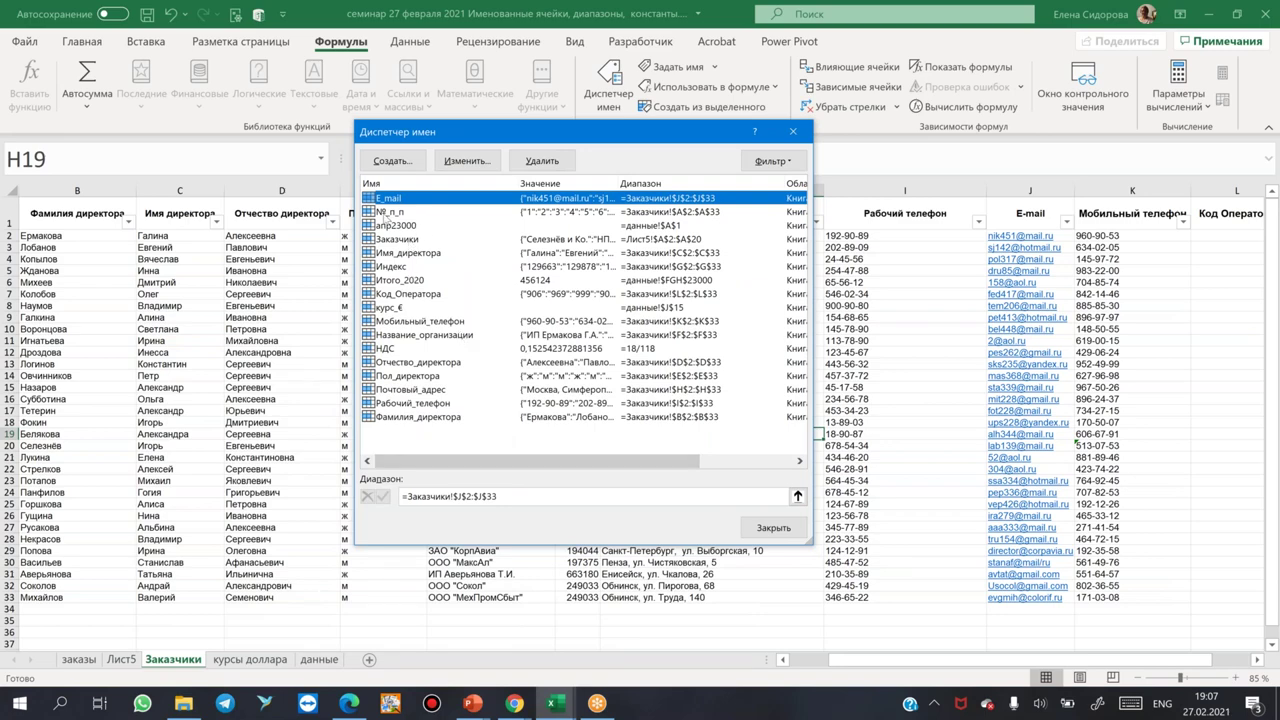
left_click(386, 212)
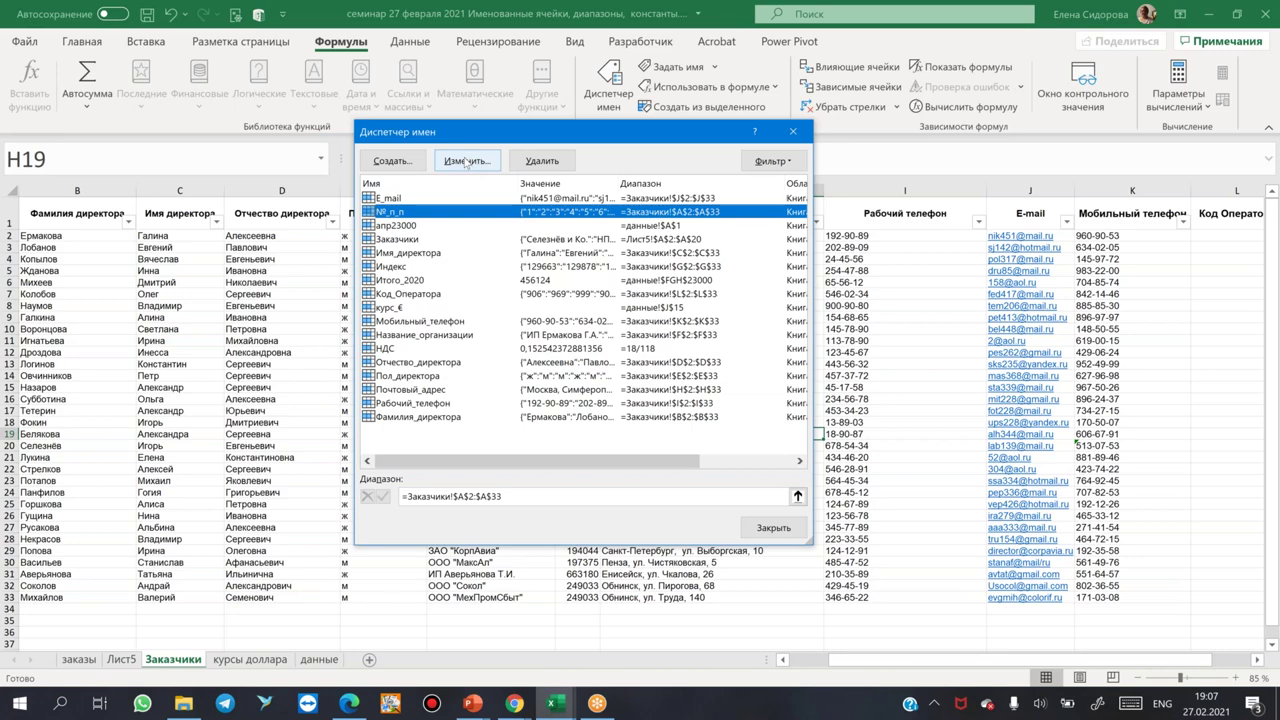
left_click(467, 161)
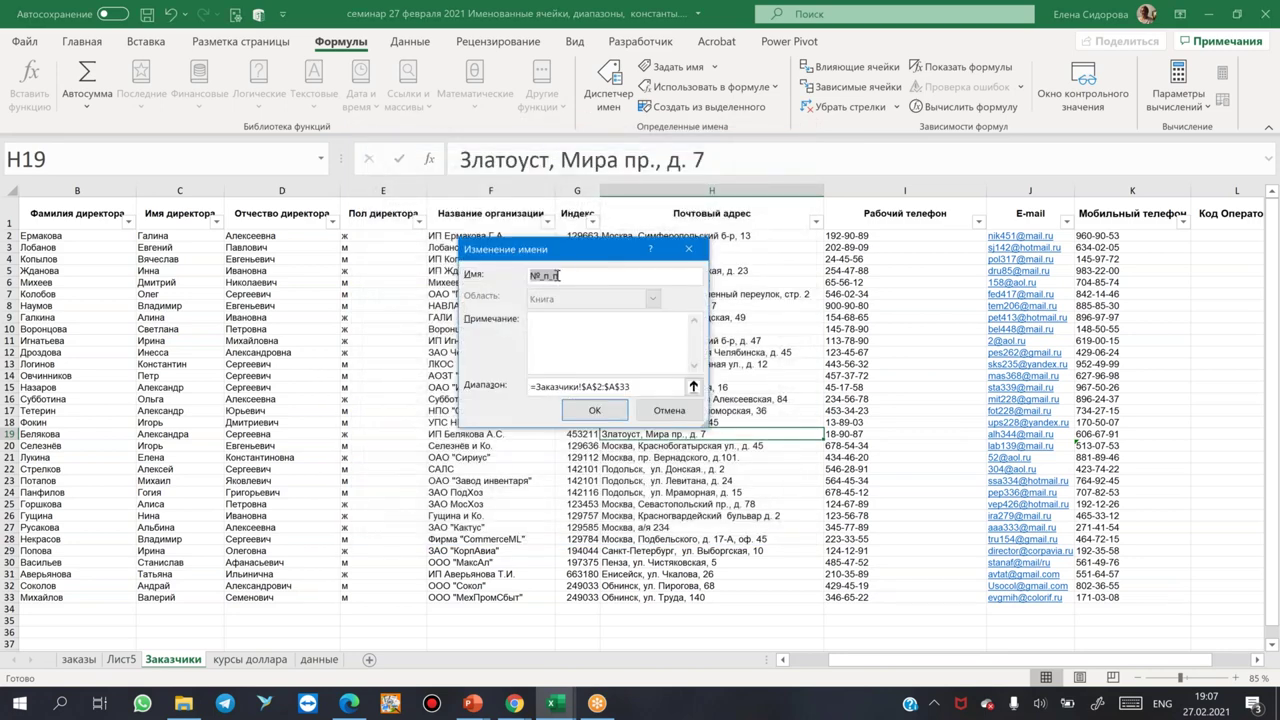
left_click(562, 276)
left_click(596, 411)
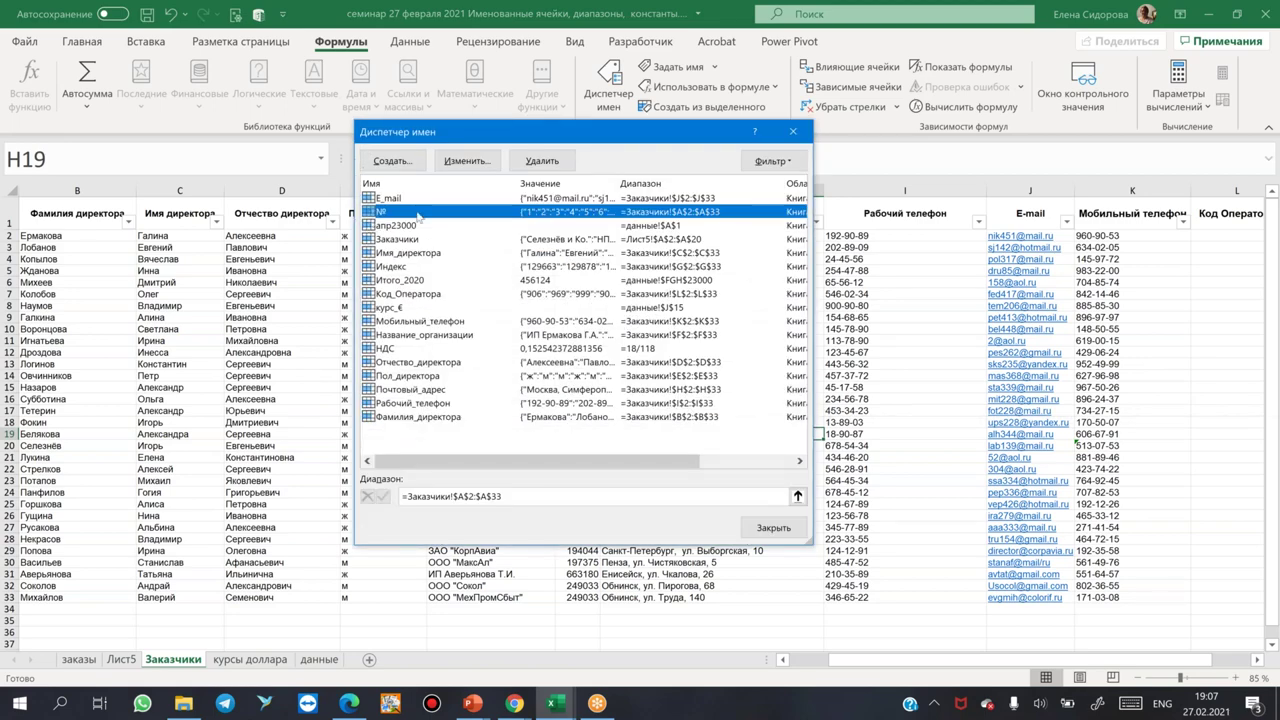
- Rename the constant НДС to В_том_числе_НДС, keeping its value =18/118, and close the Name Manager
left_click(380, 351)
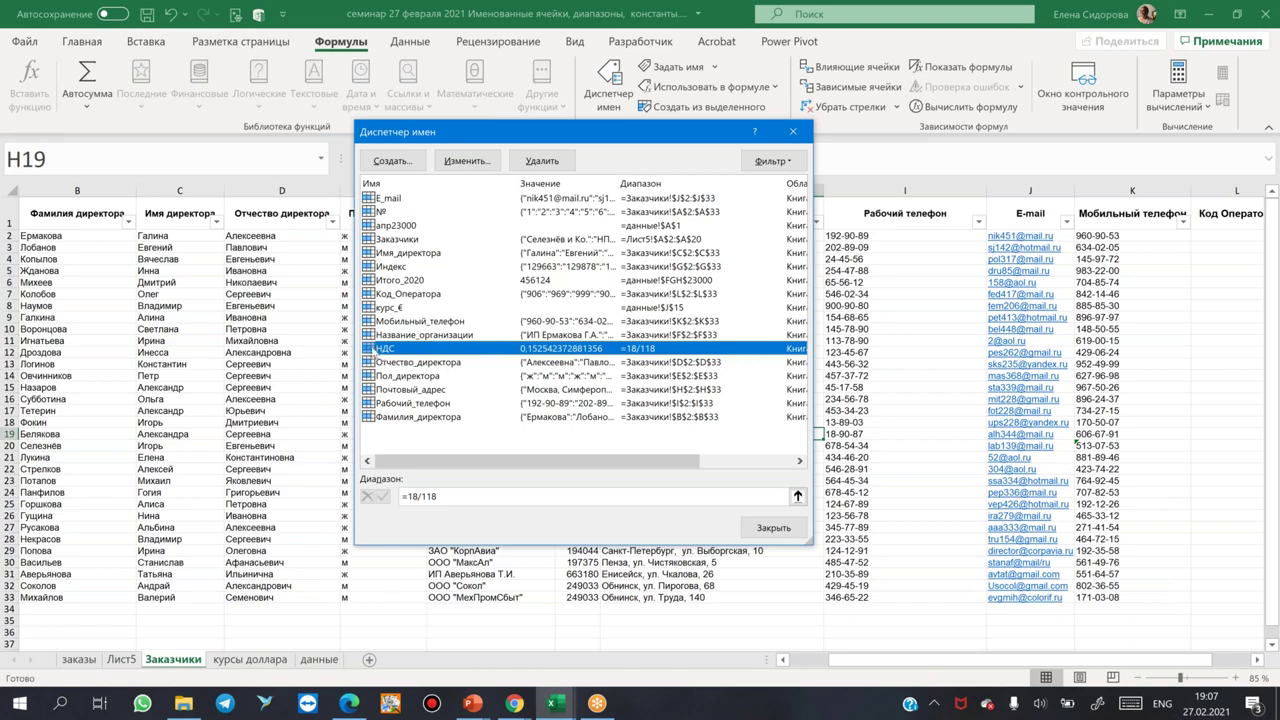
double_click(373, 348)
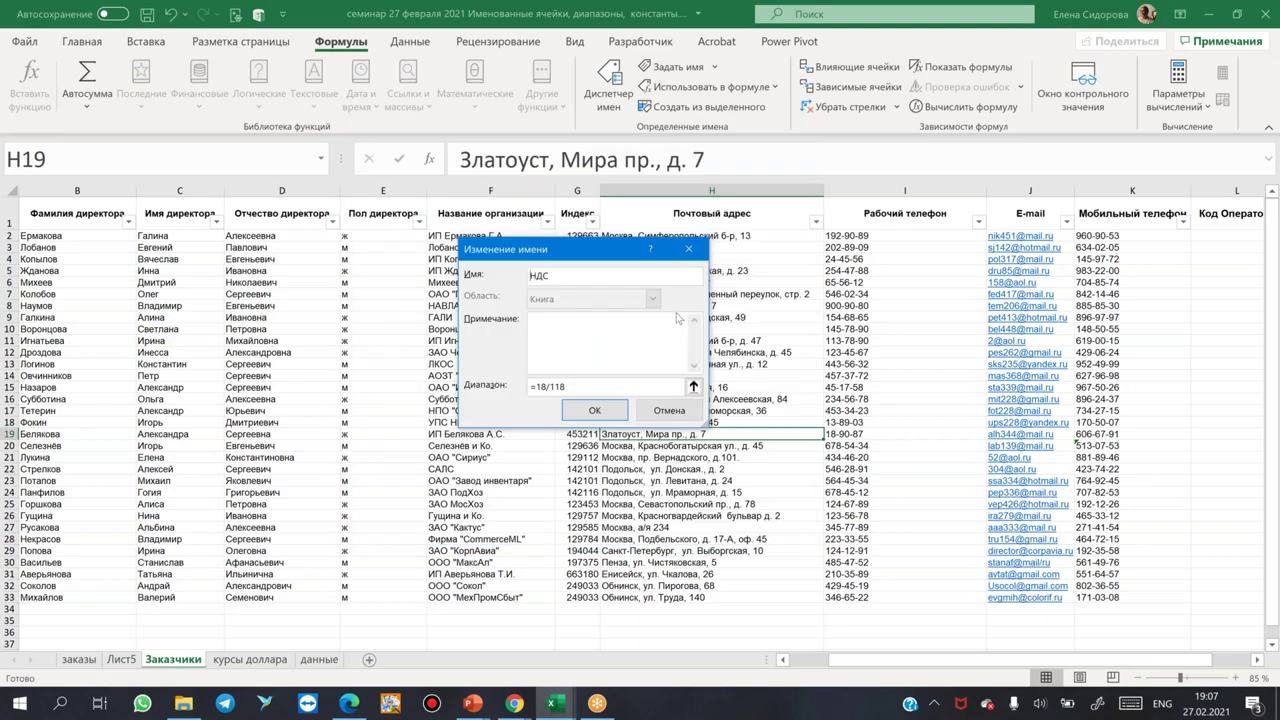
type("d")
type("_")
key("BackSpace")
key("BackSpace")
key("alt+shift")
type("в_том_числе_")
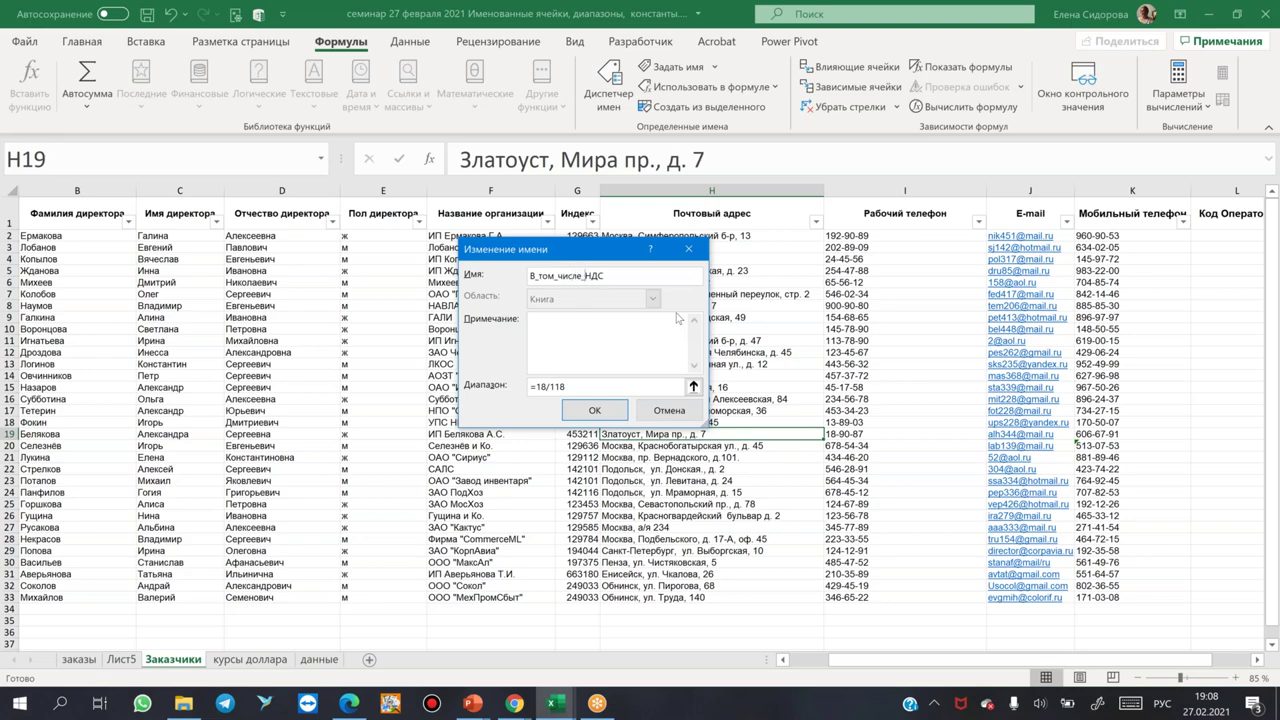
left_click(597, 414)
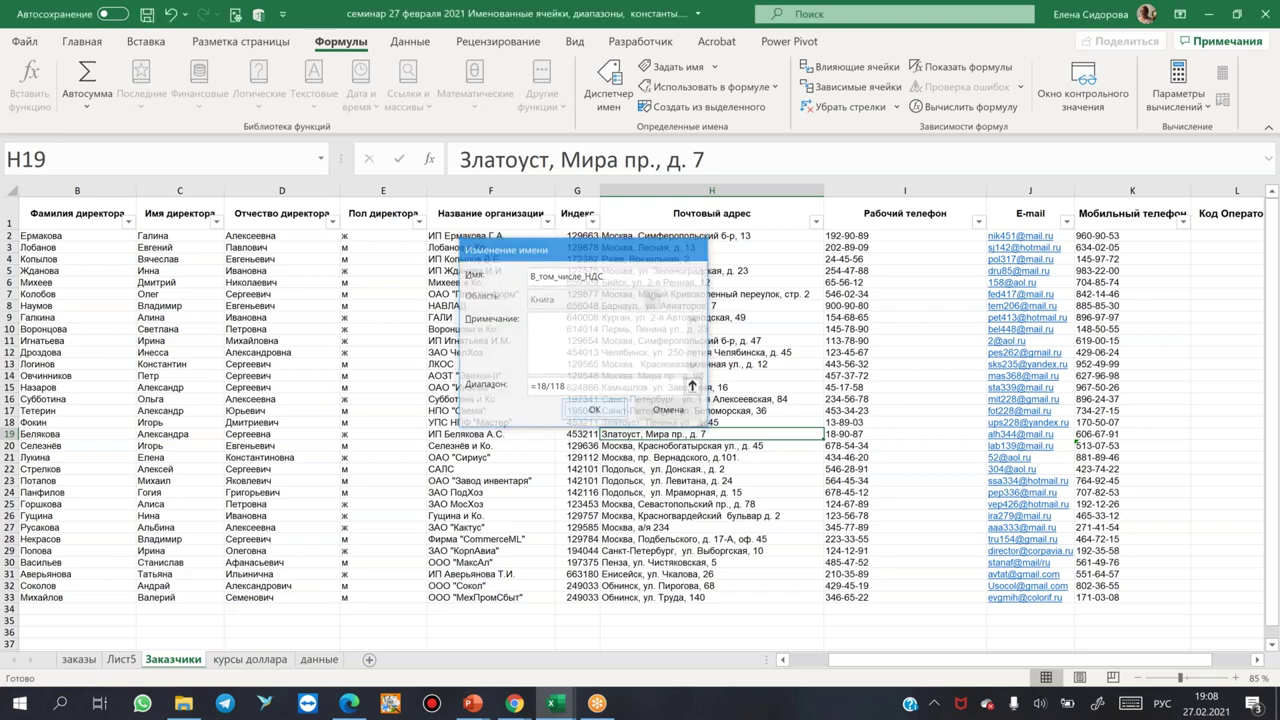
left_click(775, 528)
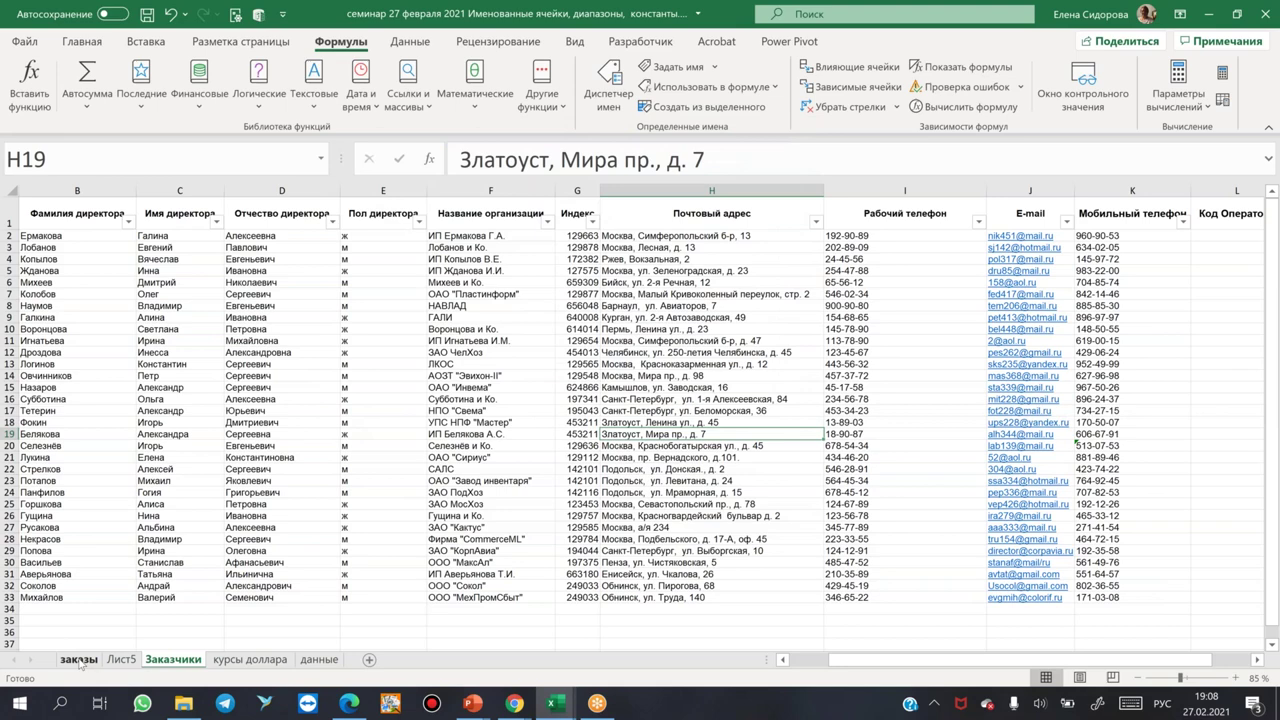
- On the заказы sheet, check which constant name the VAT formulas in F2, H2 and F5 use
left_click(79, 661)
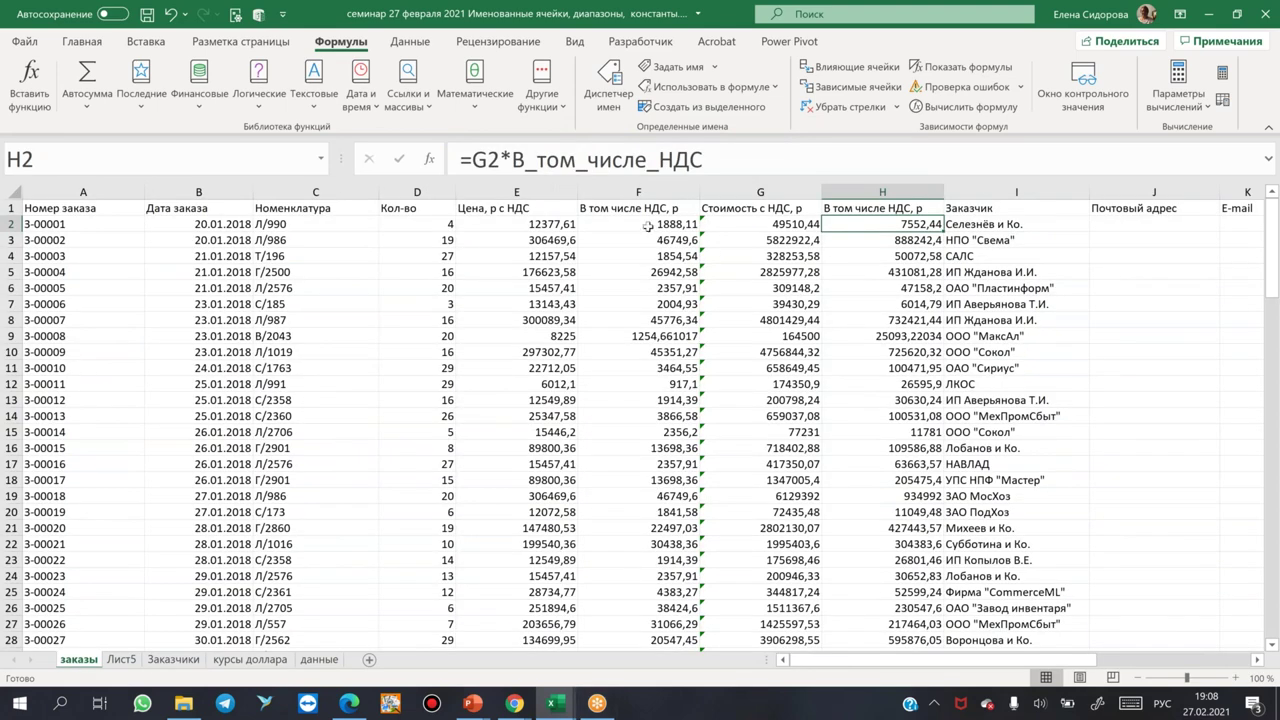
left_click(643, 224)
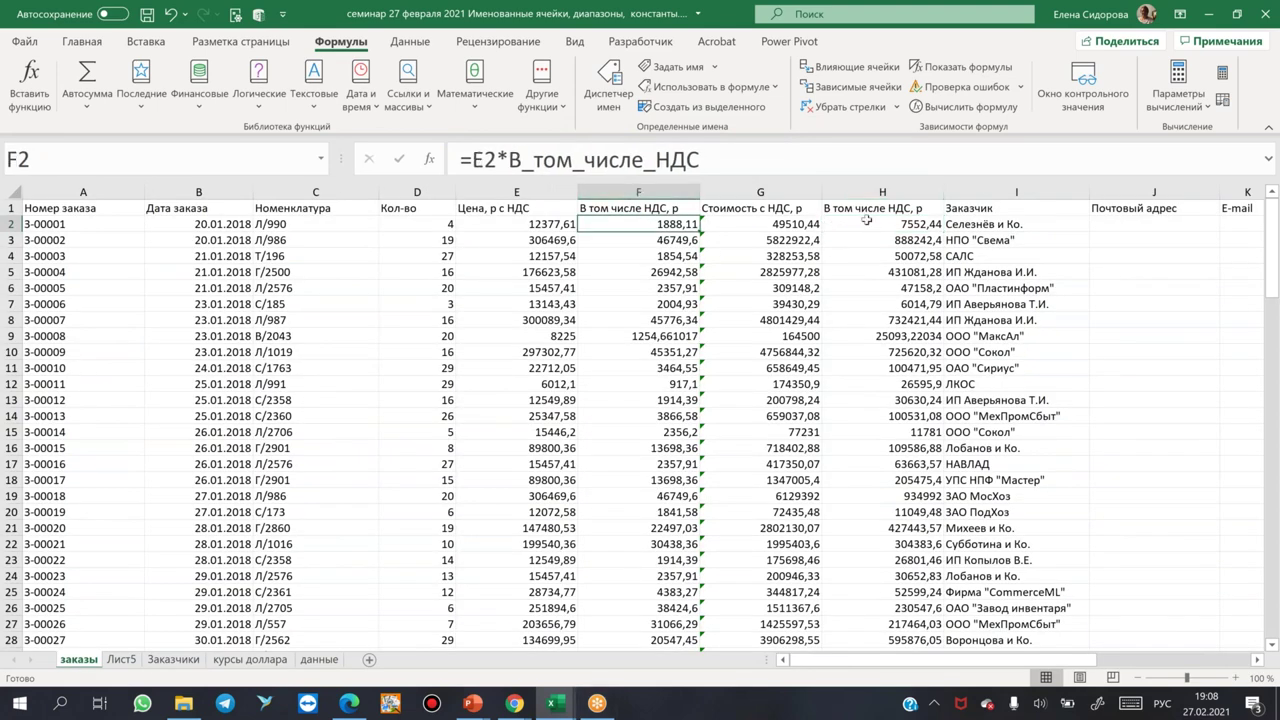
left_click(867, 224)
double_click(515, 160)
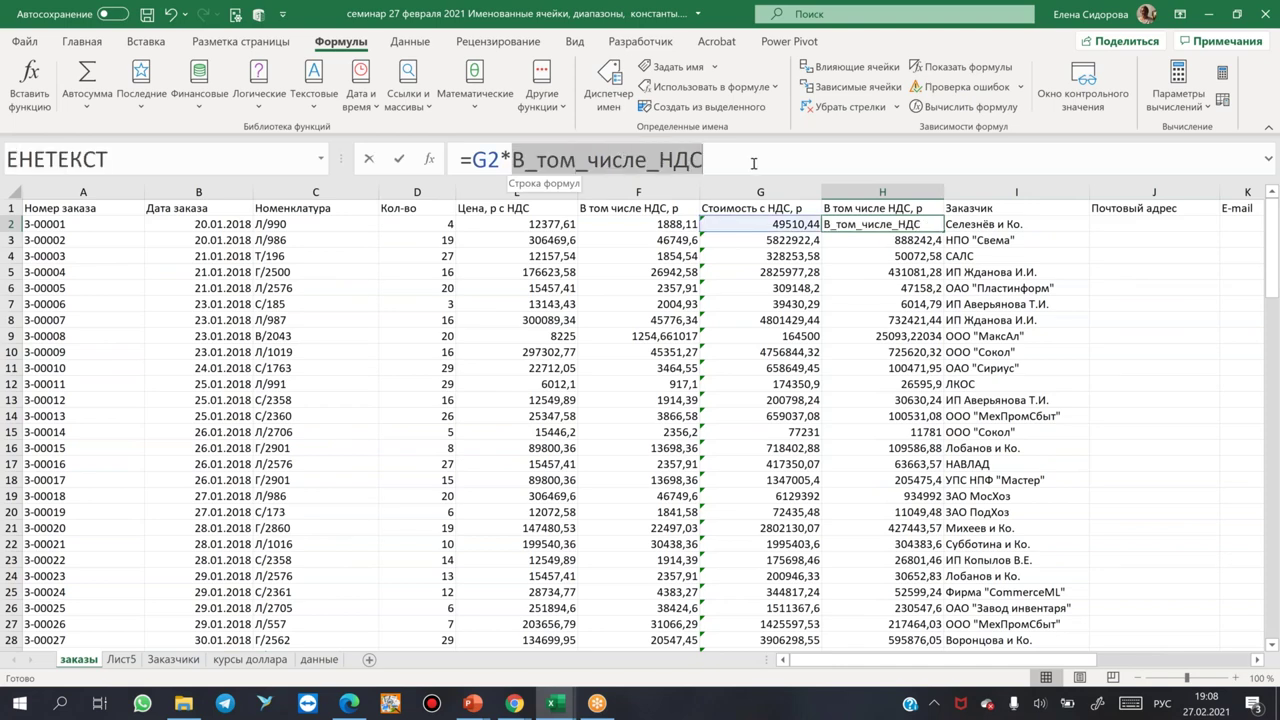
key("Escape")
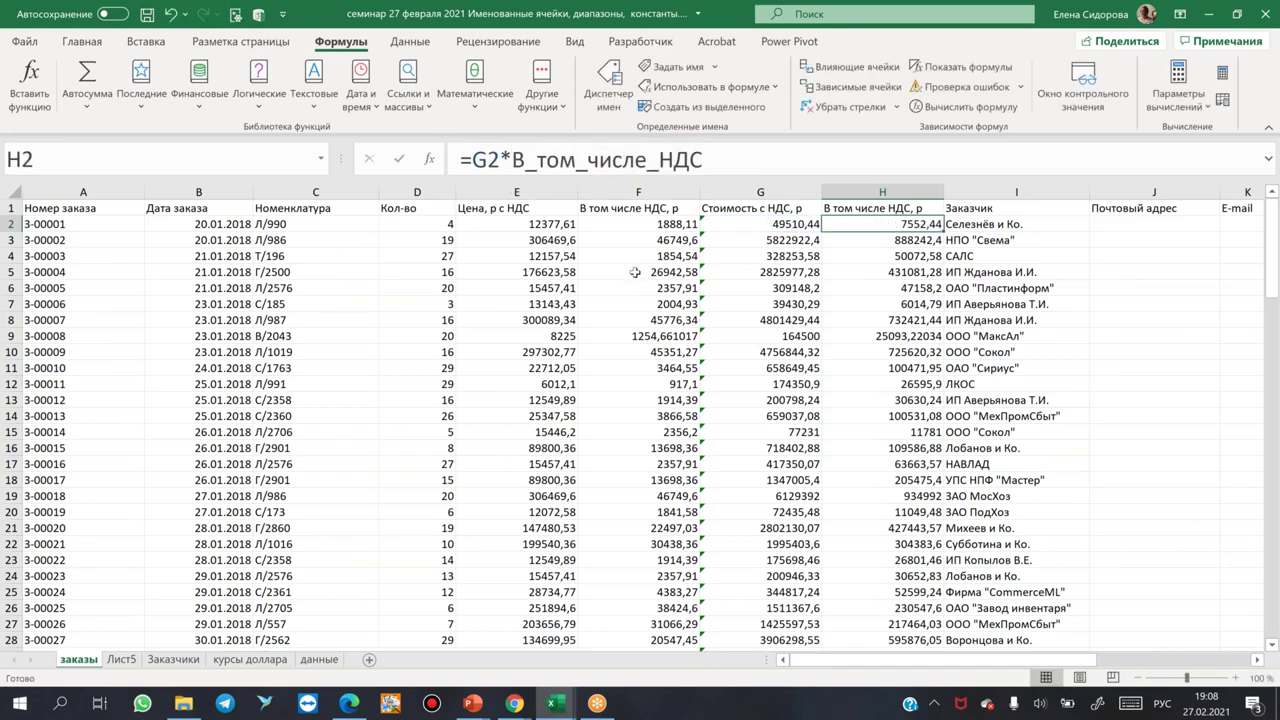
left_click(640, 272)
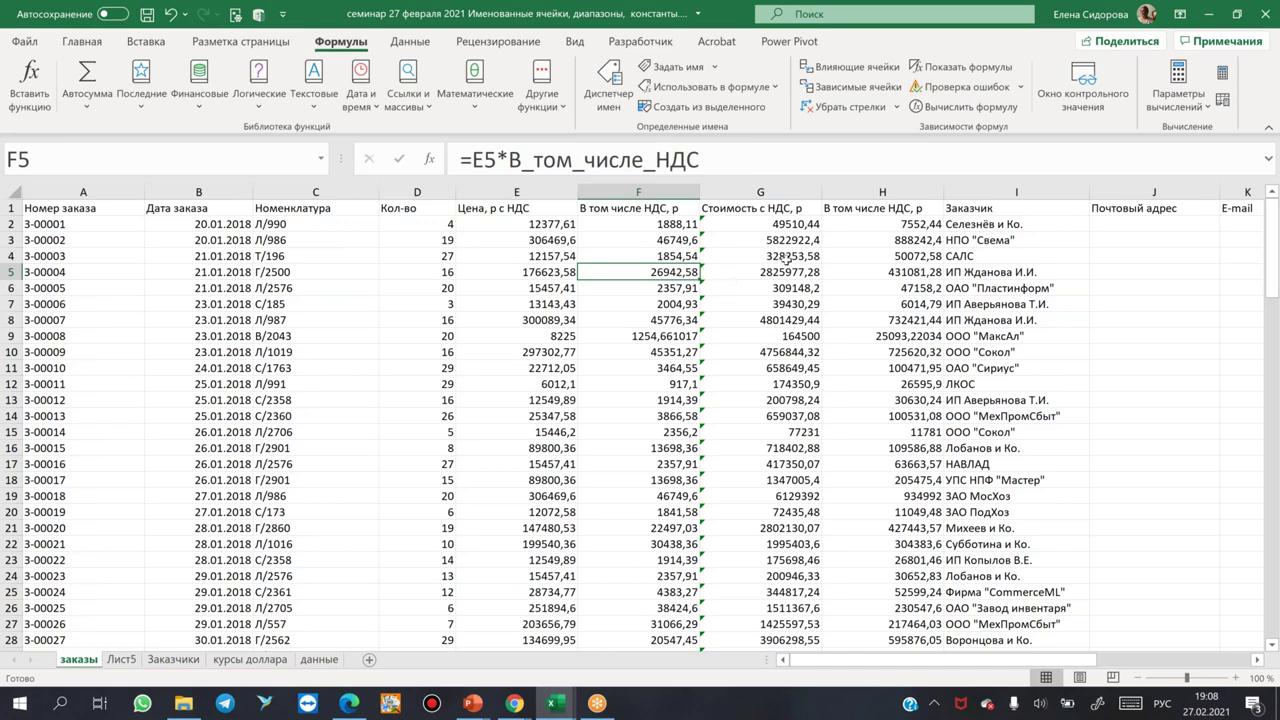
- Delete the defined name В_том_числе_НДС from the workbook and return to the заказы sheet
left_click(608, 86)
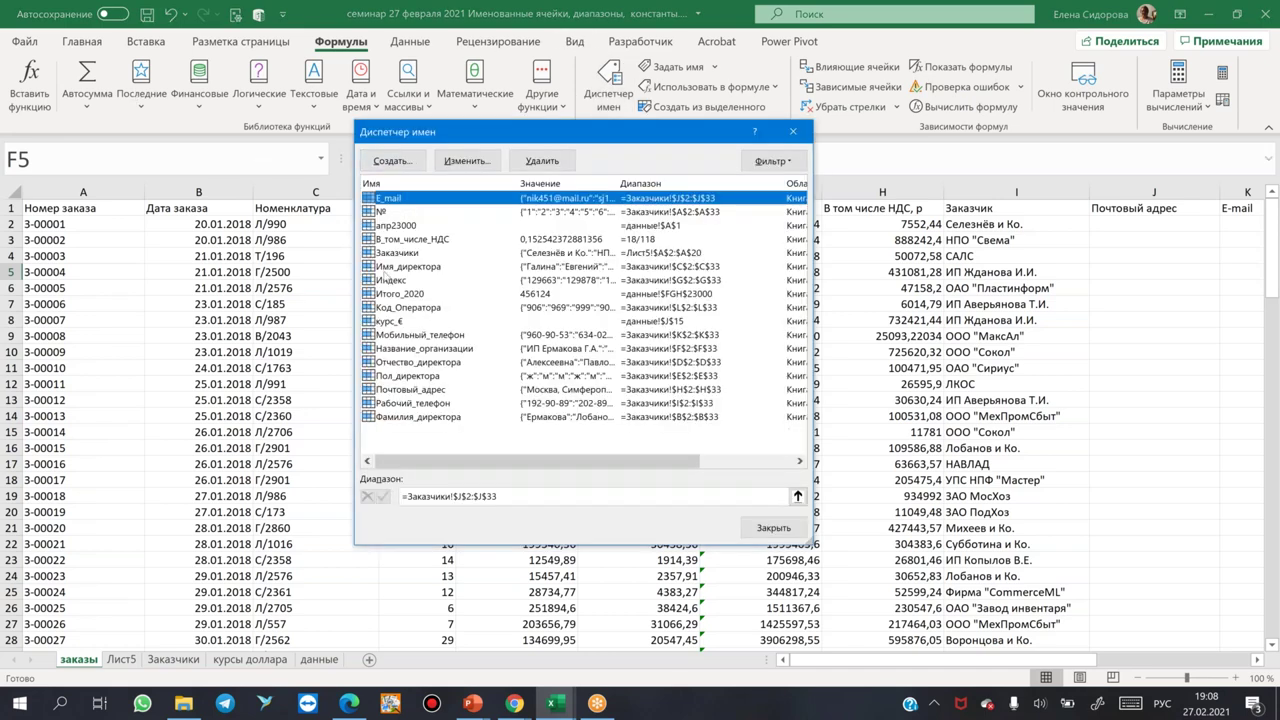
left_click(400, 240)
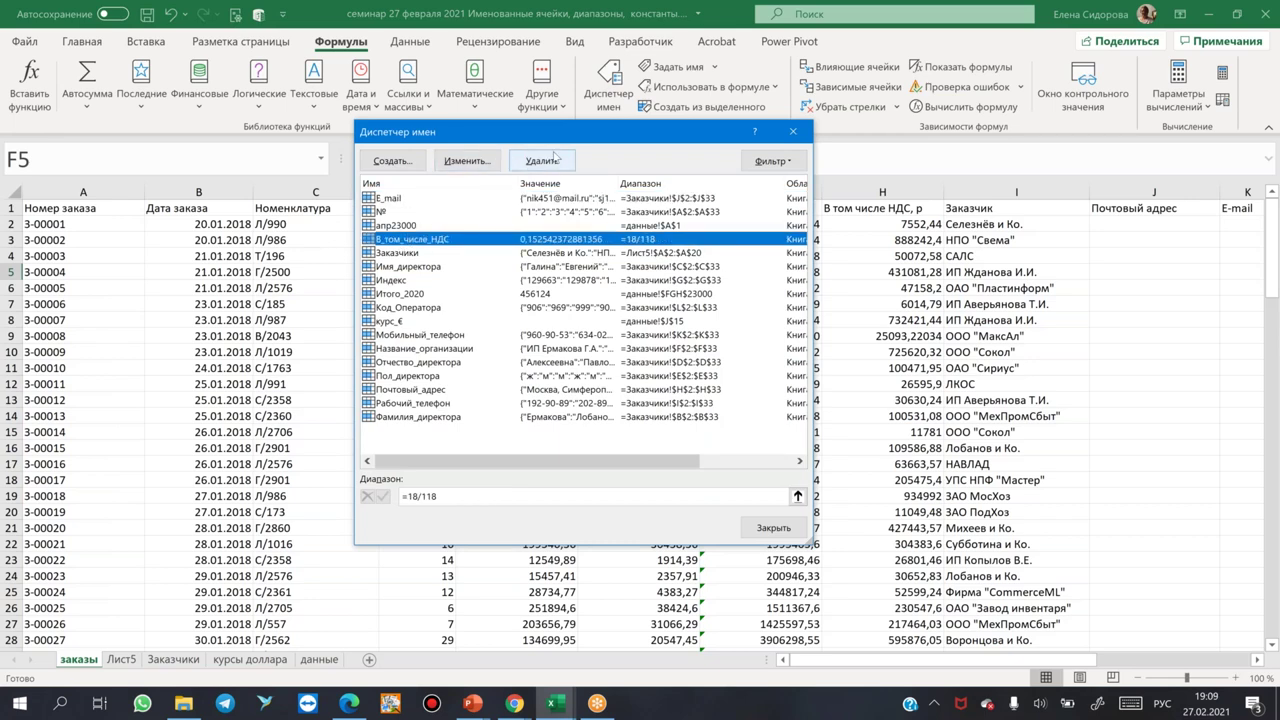
left_click(555, 160)
left_click(615, 400)
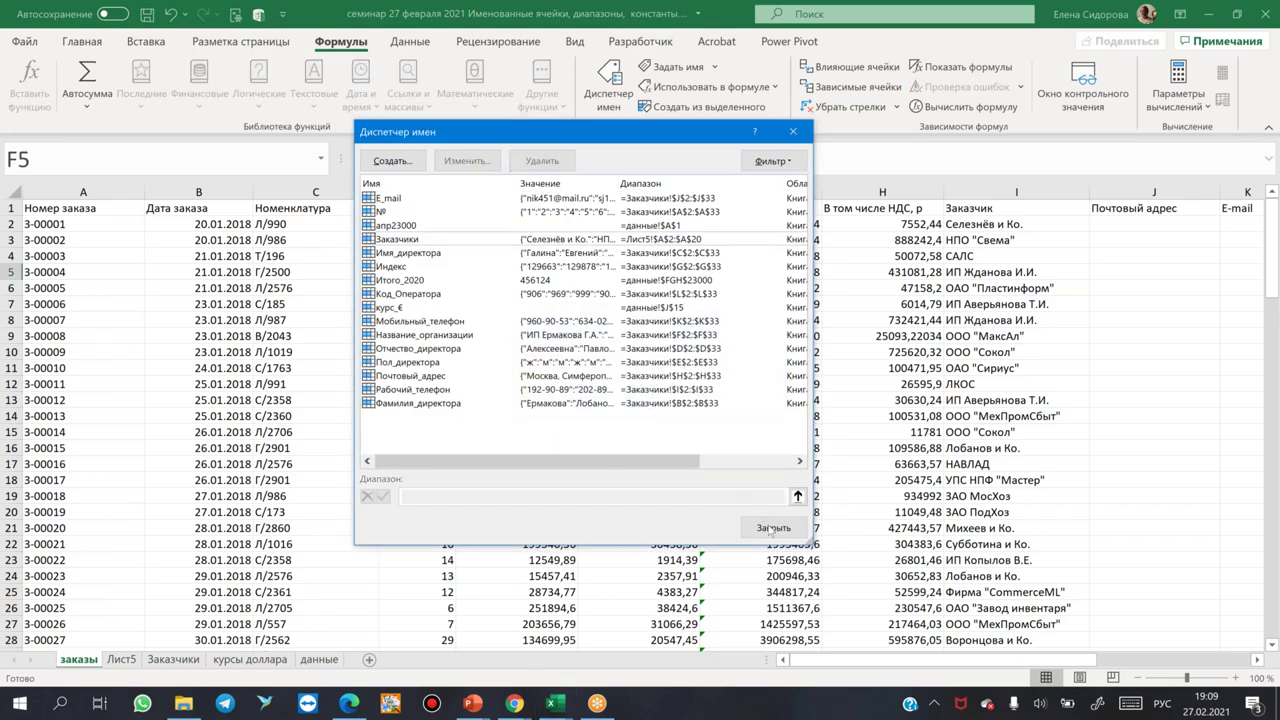
left_click(778, 530)
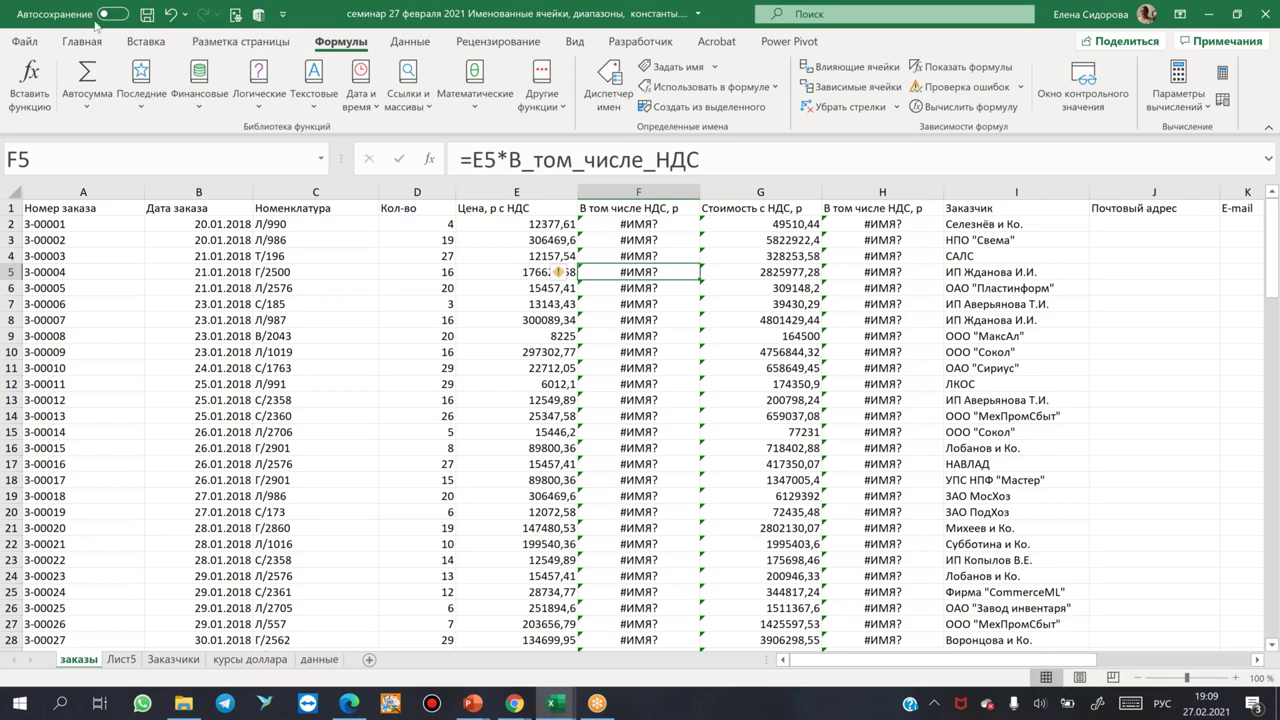
- Undo the deletion of the name В_том_числе_НДС and check the VAT formulas in F7 and F13
left_click(171, 14)
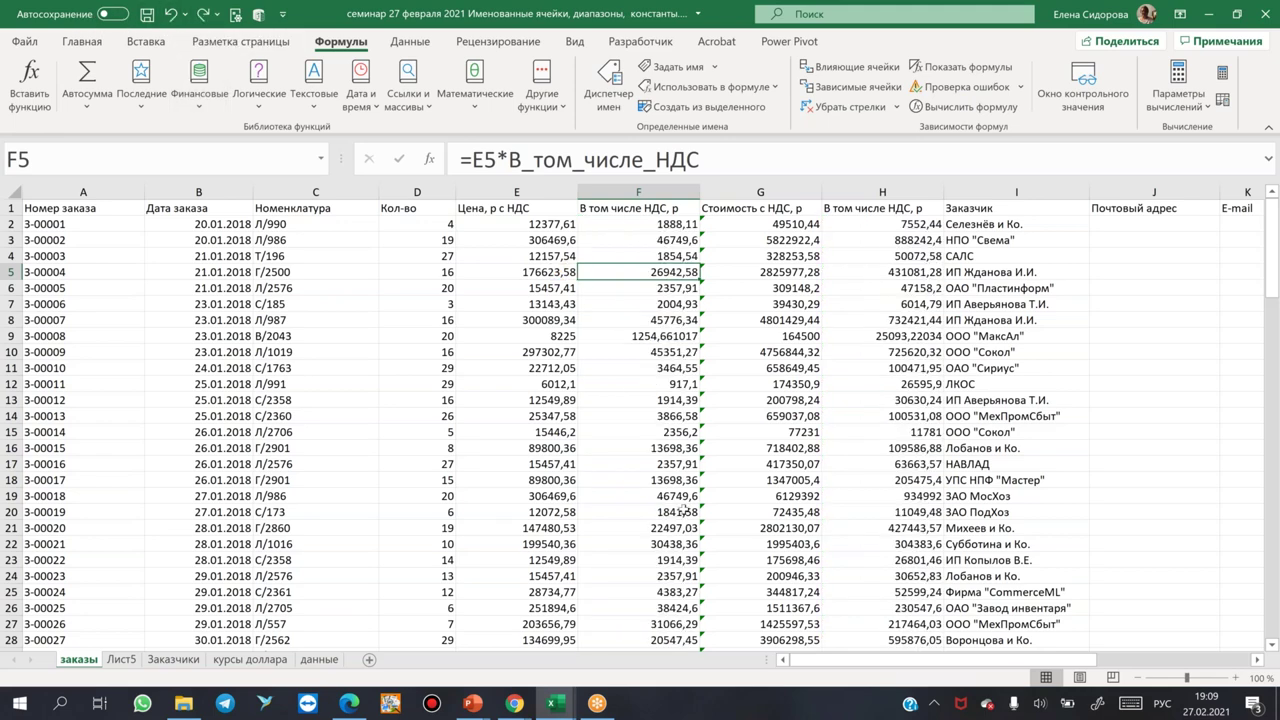
left_click(637, 304)
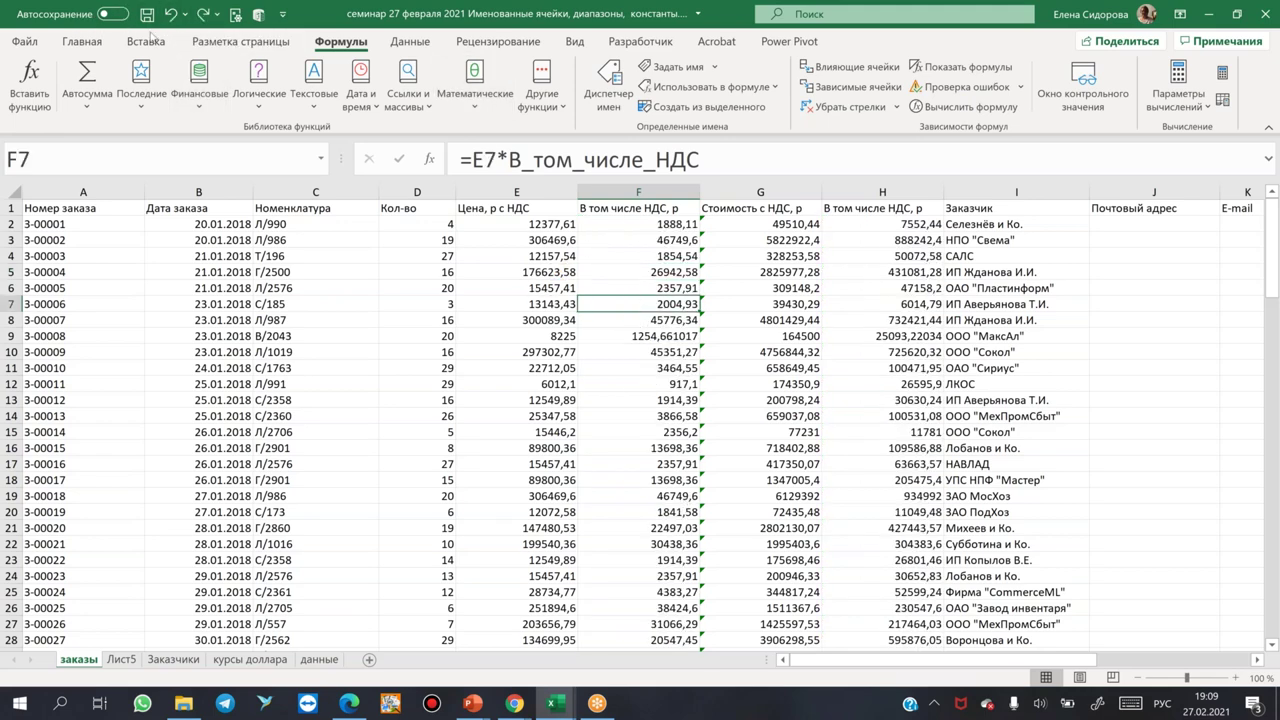
left_click(636, 400)
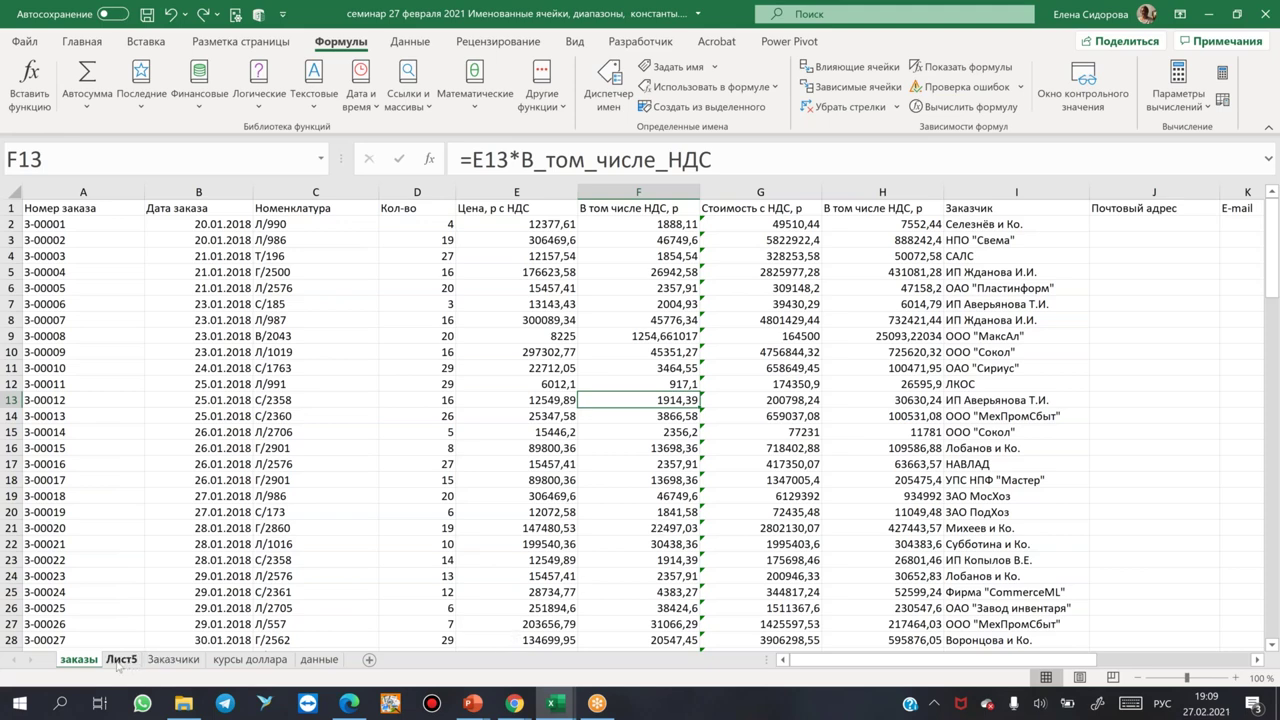
- Delete the names Фамилия_директора, Рабочий_телефон, Пол_директора, Отчество_директора and Код_Оператора together in the Name Manager
left_click(609, 90)
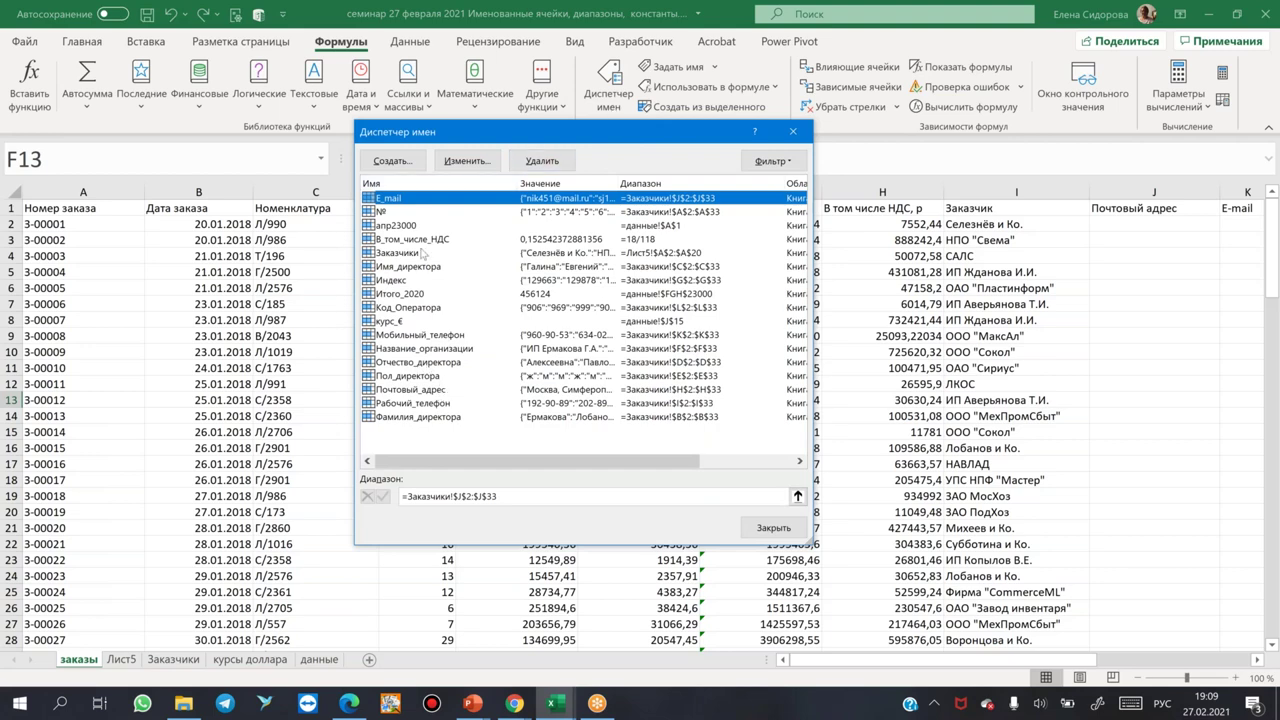
left_click(394, 417)
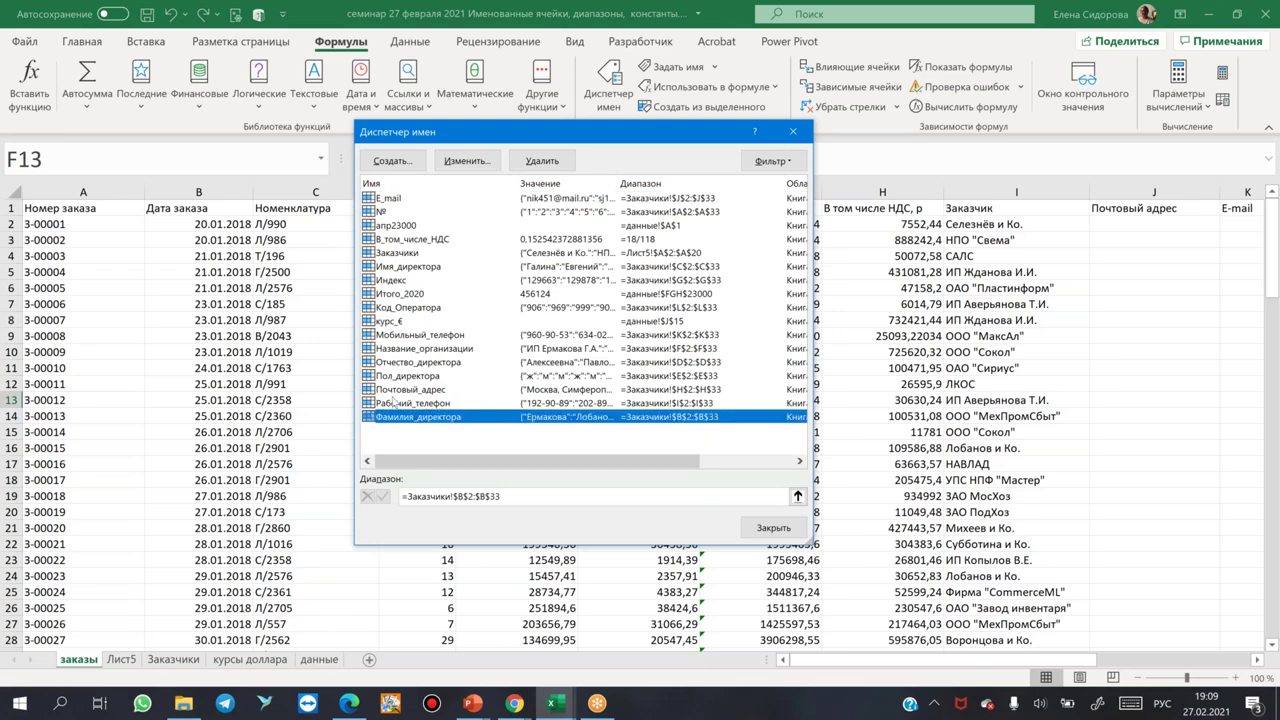
left_click(394, 403, "ctrl")
left_click(394, 376, "ctrl")
left_click(394, 362, "ctrl")
left_click(394, 308, "ctrl")
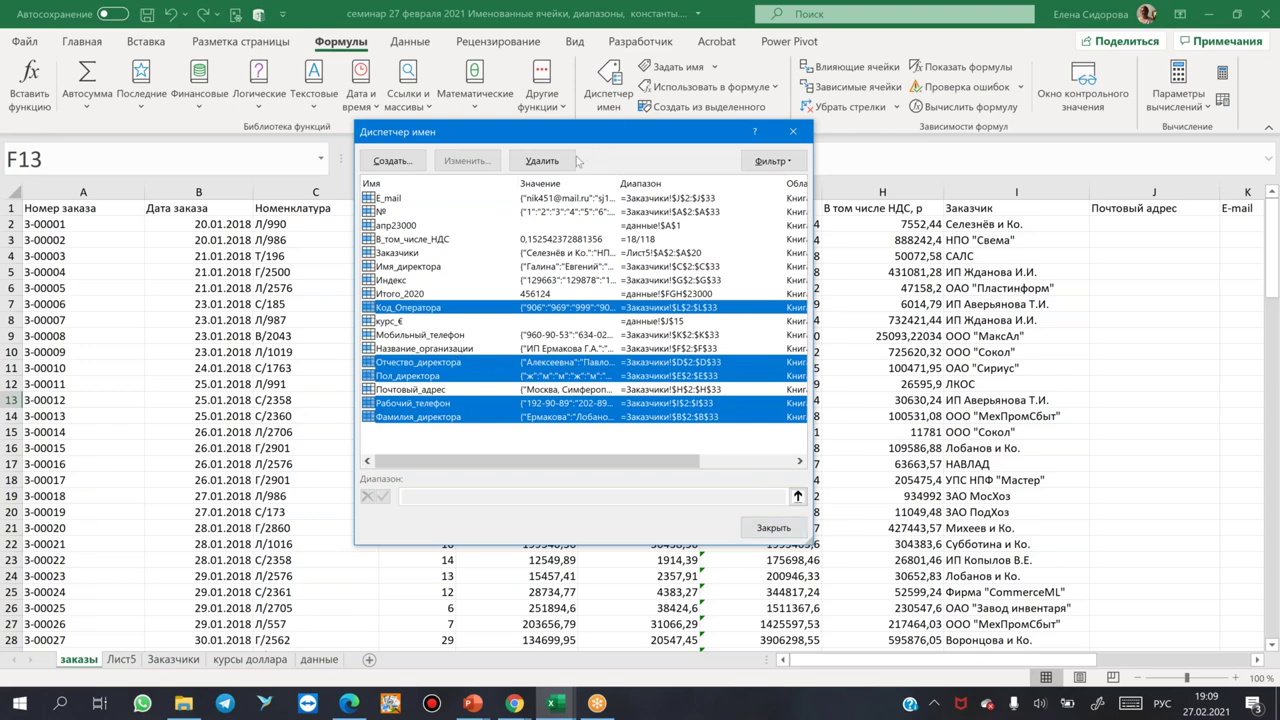
key("Delete")
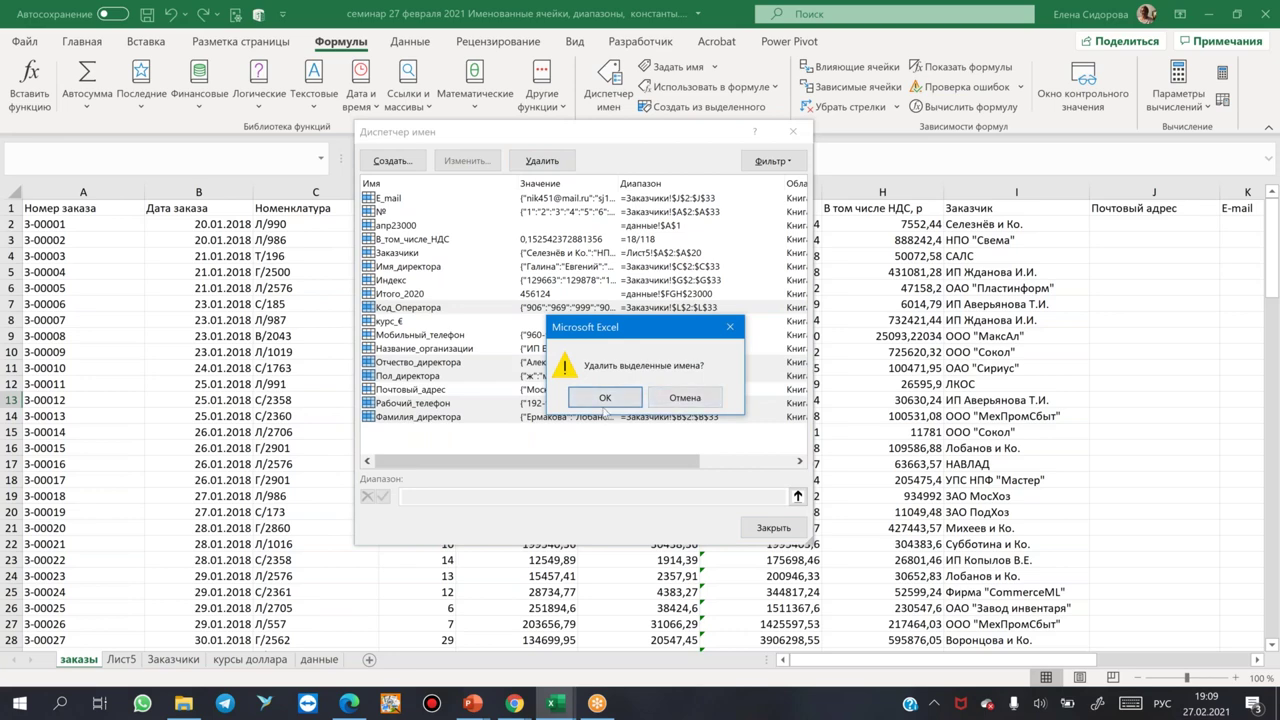
left_click(605, 397)
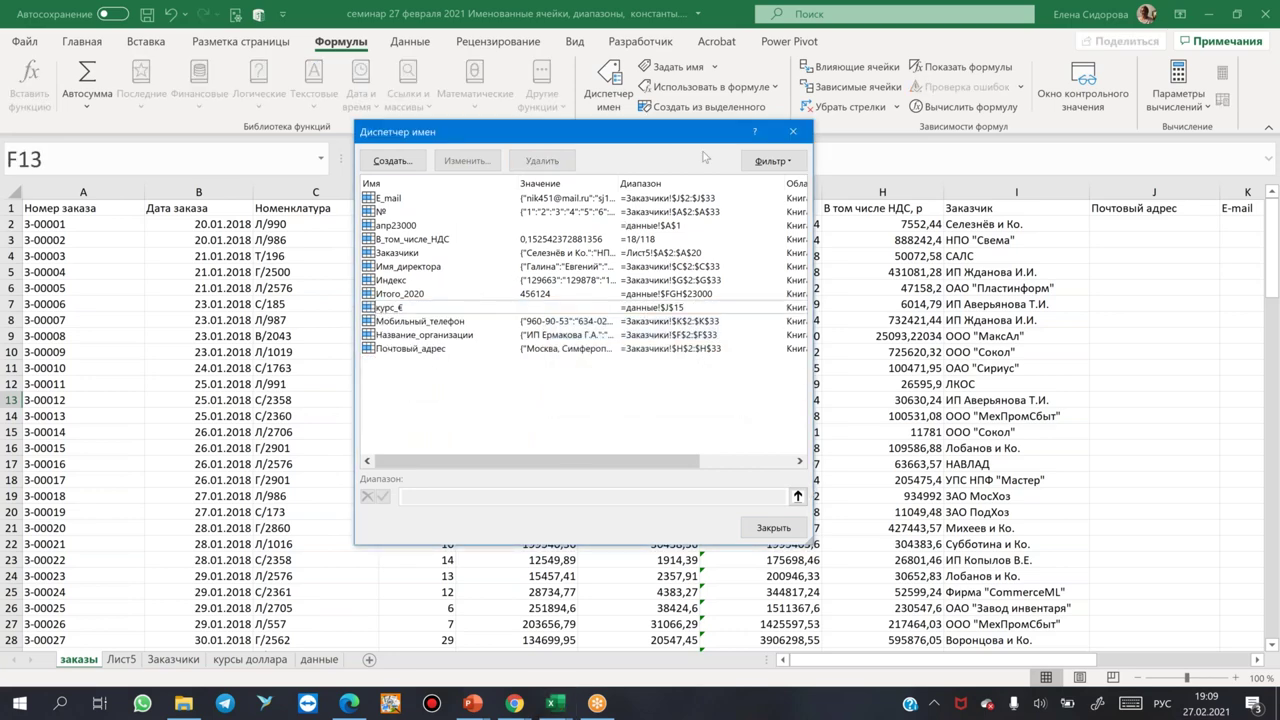
left_click(766, 530)
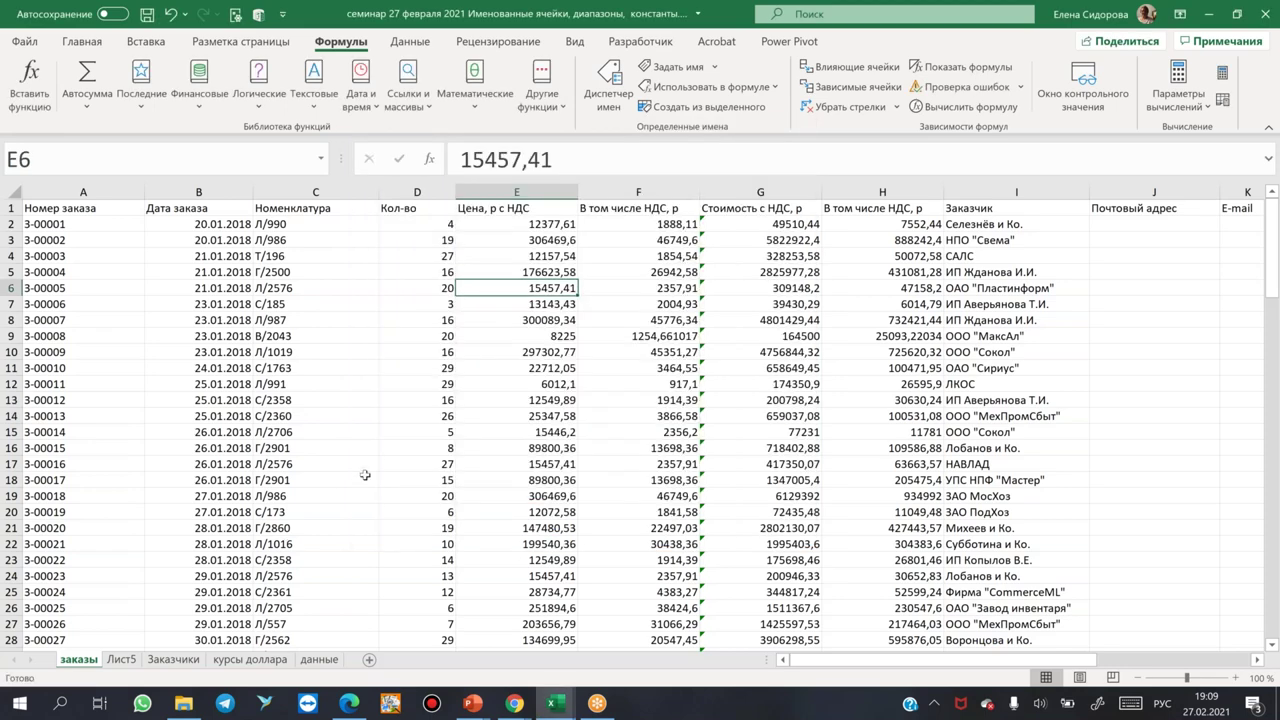
- Check the VAT formula in F8 and view the Почтовый адрес and E-mail columns of the orders table
left_click(648, 320)
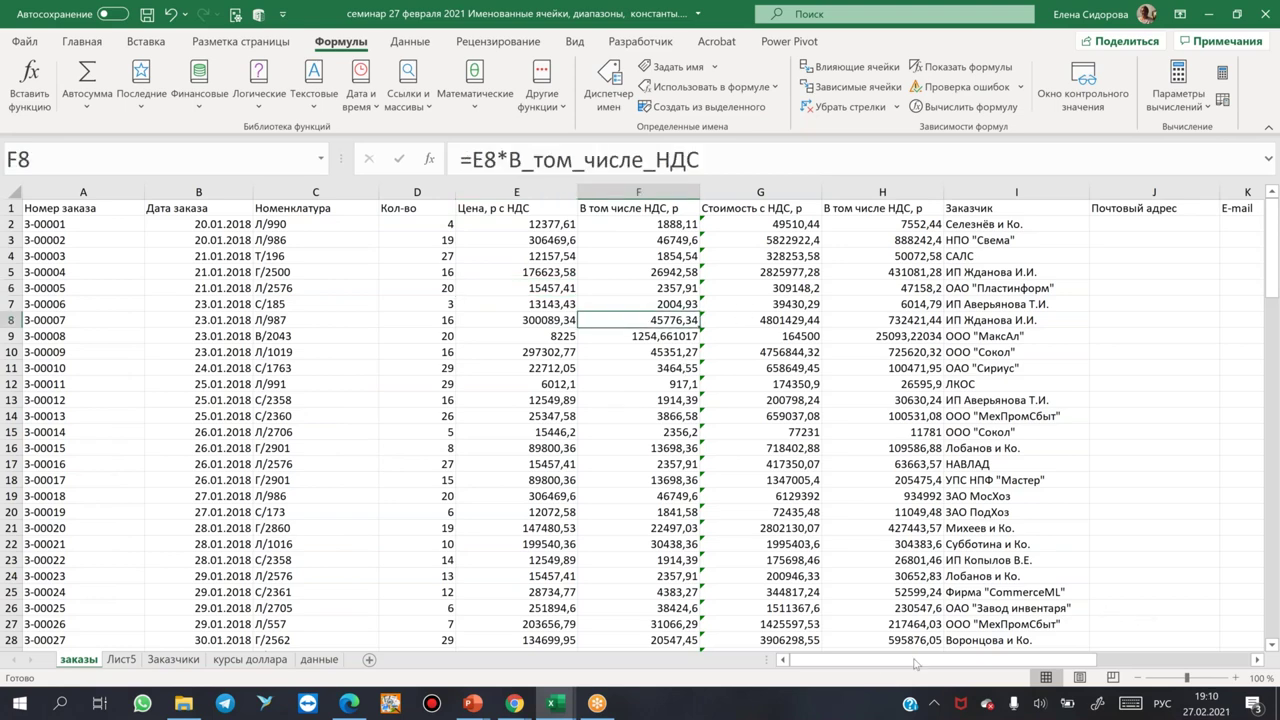
left_click(1258, 660)
left_click(1258, 660)
left_click(1258, 660)
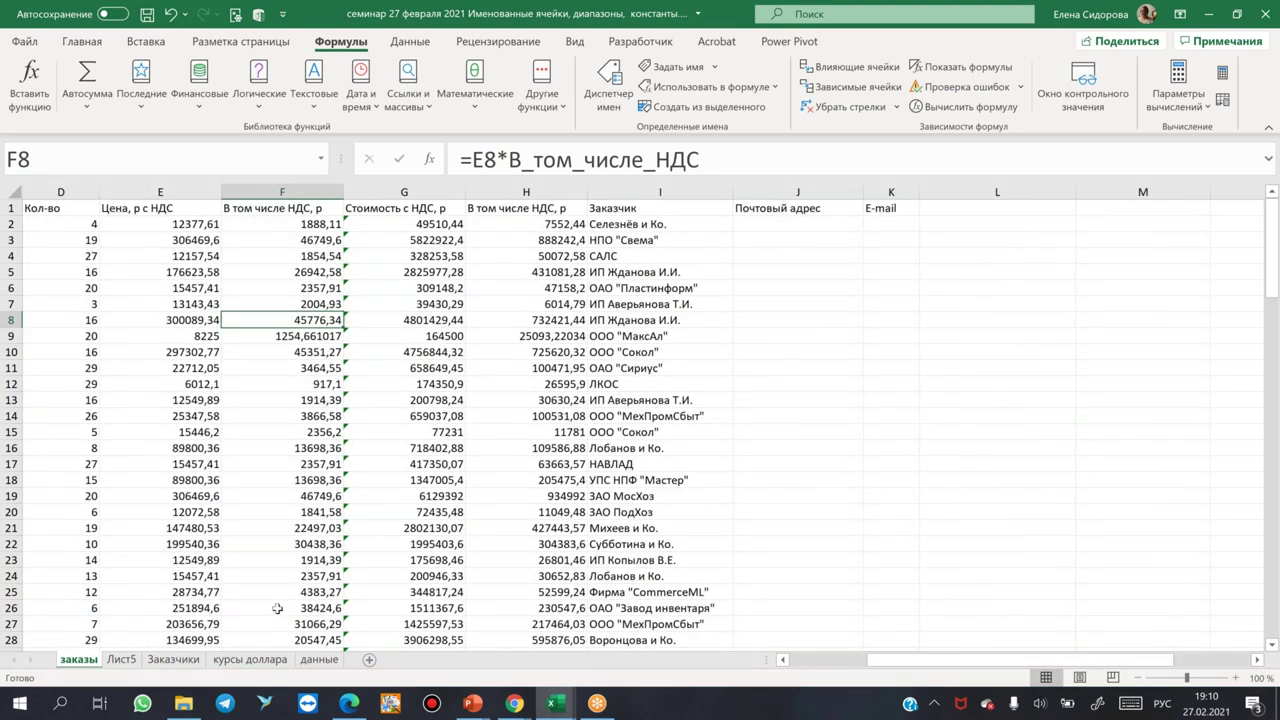
- Examine the cost, VAT and Заказчик columns of the orders table and the empty cells under Почтовый адрес and E-mail
left_click(370, 277)
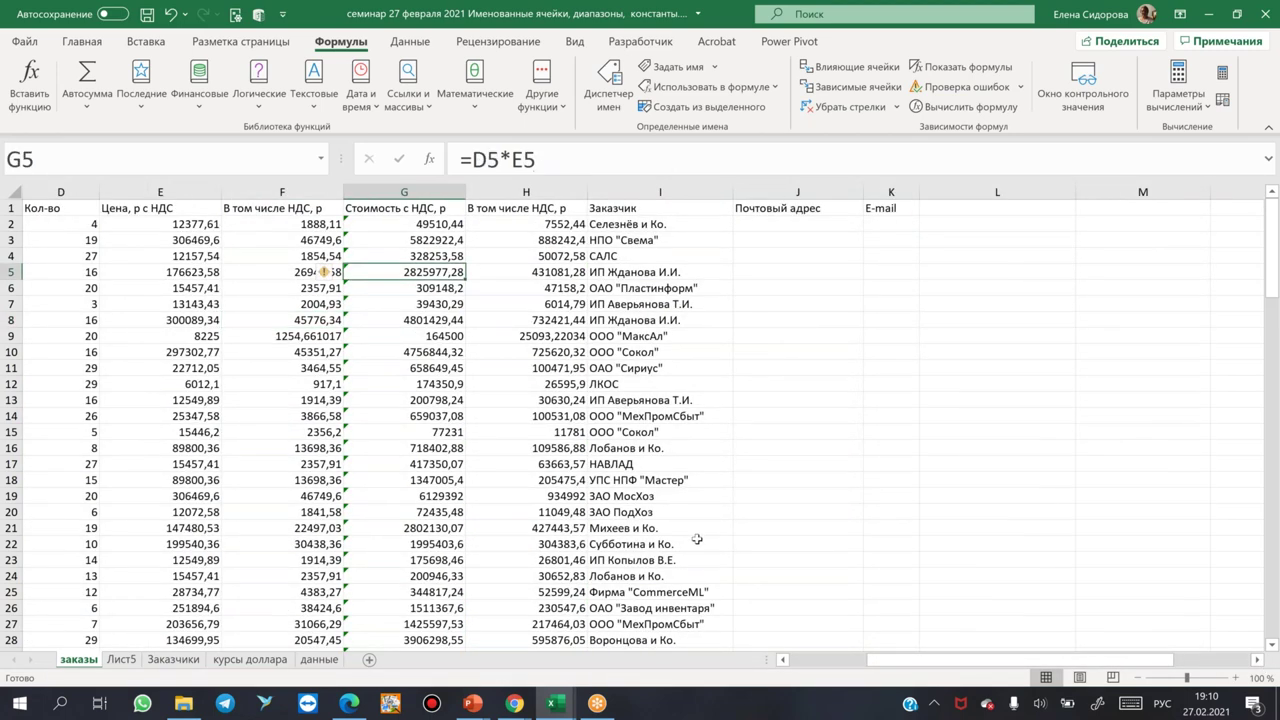
left_click(697, 539, "shift")
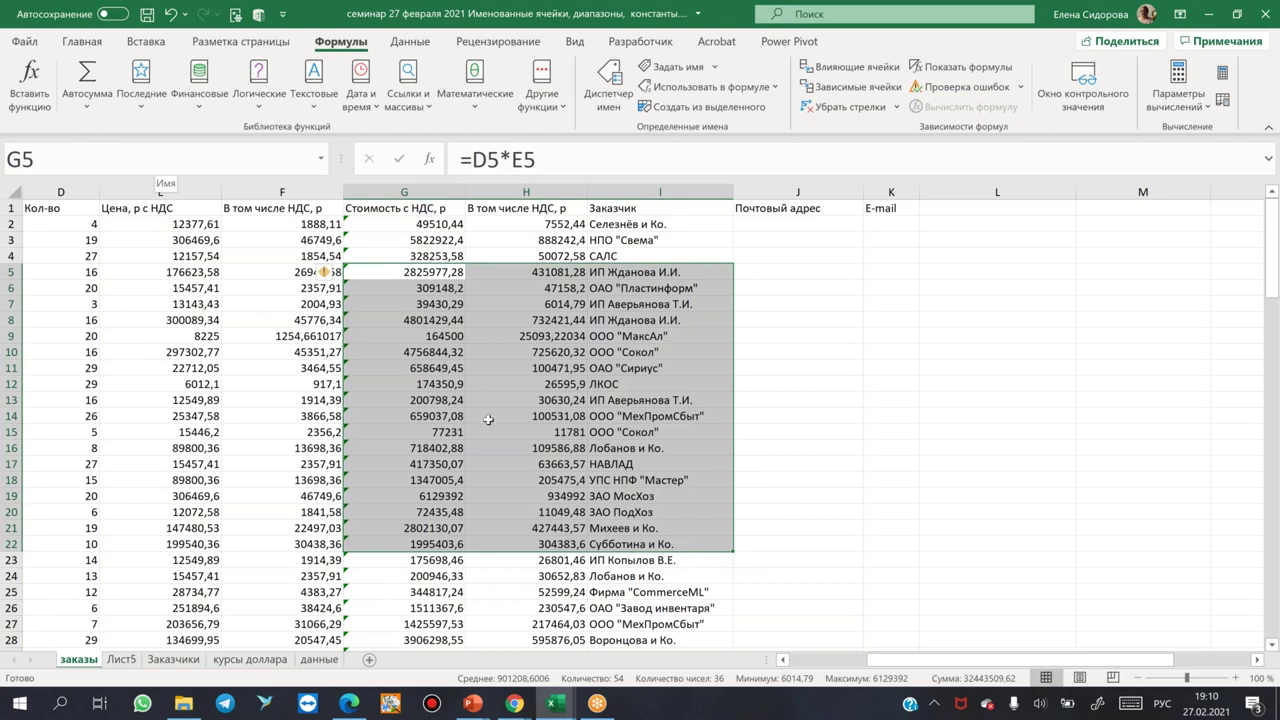
left_click(528, 401)
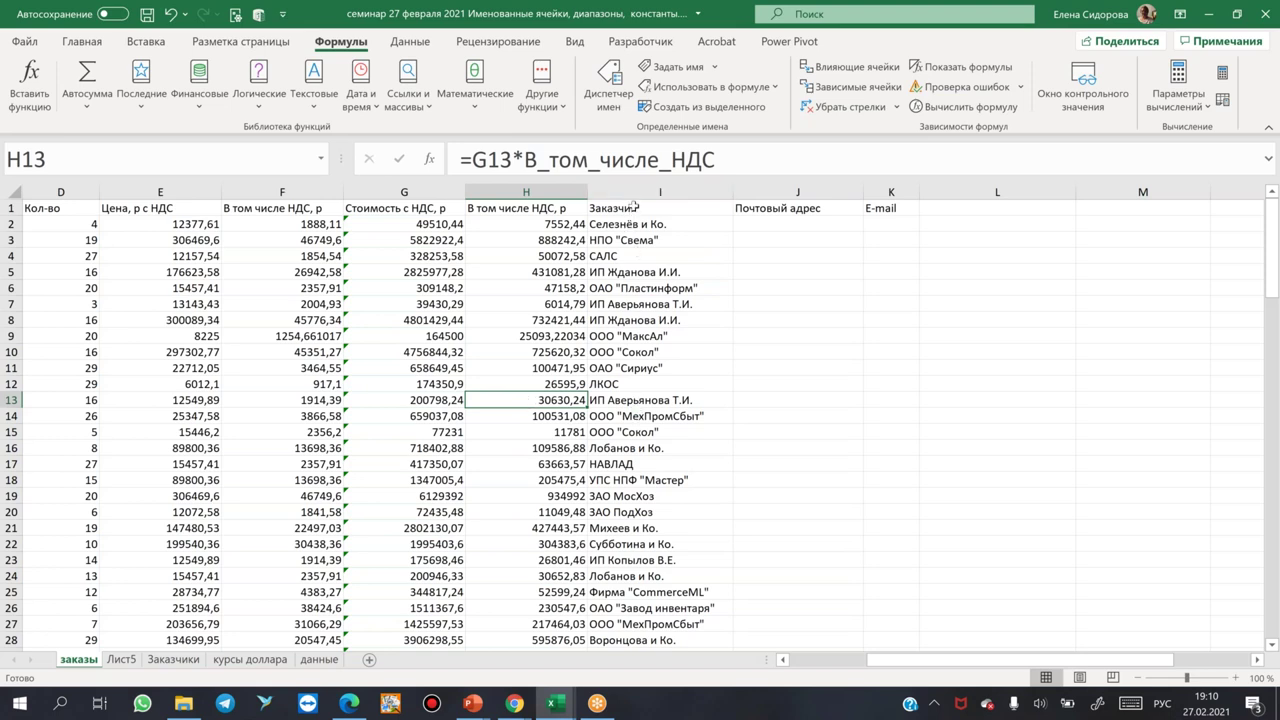
left_click_drag(633, 205, 613, 481)
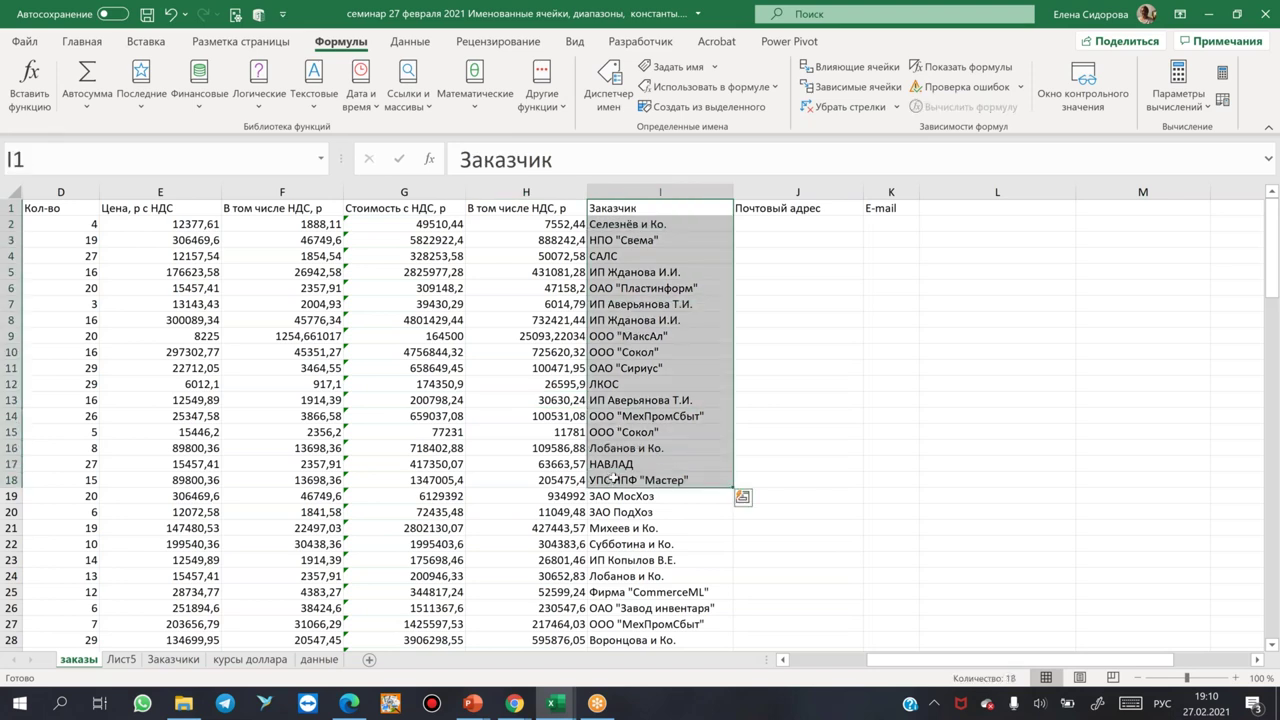
left_click_drag(788, 223, 1000, 224)
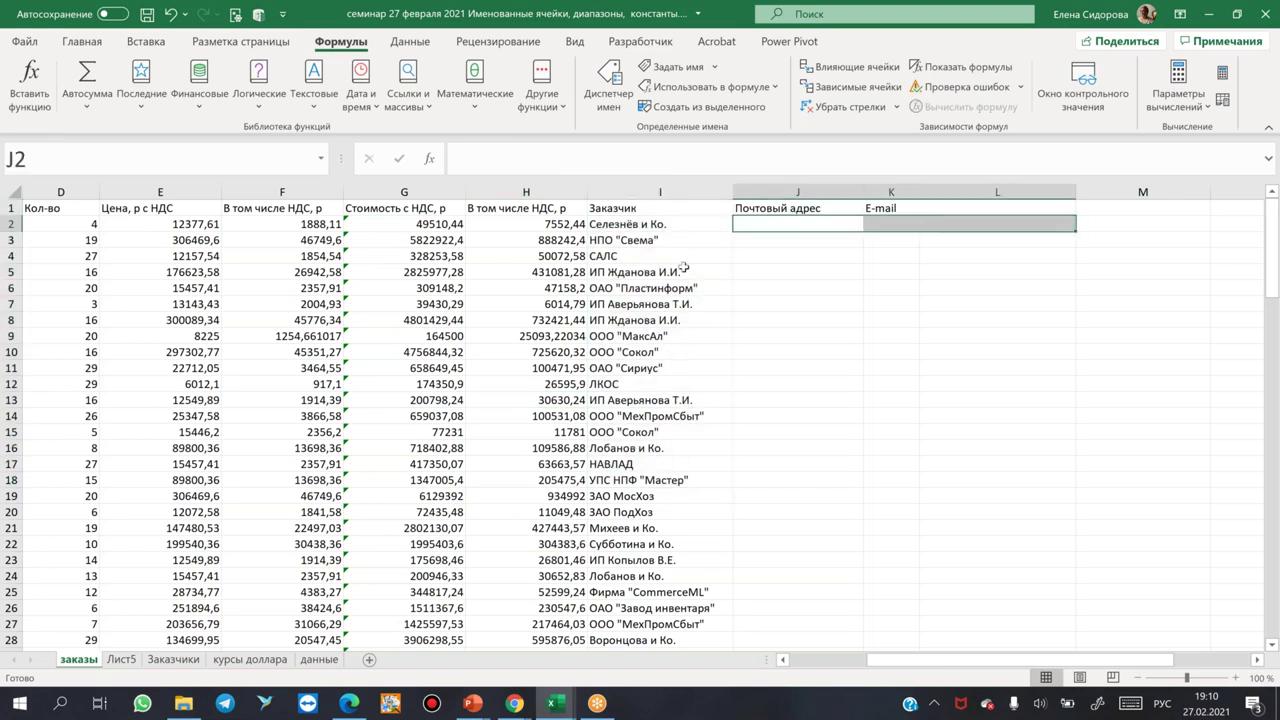
left_click(714, 271)
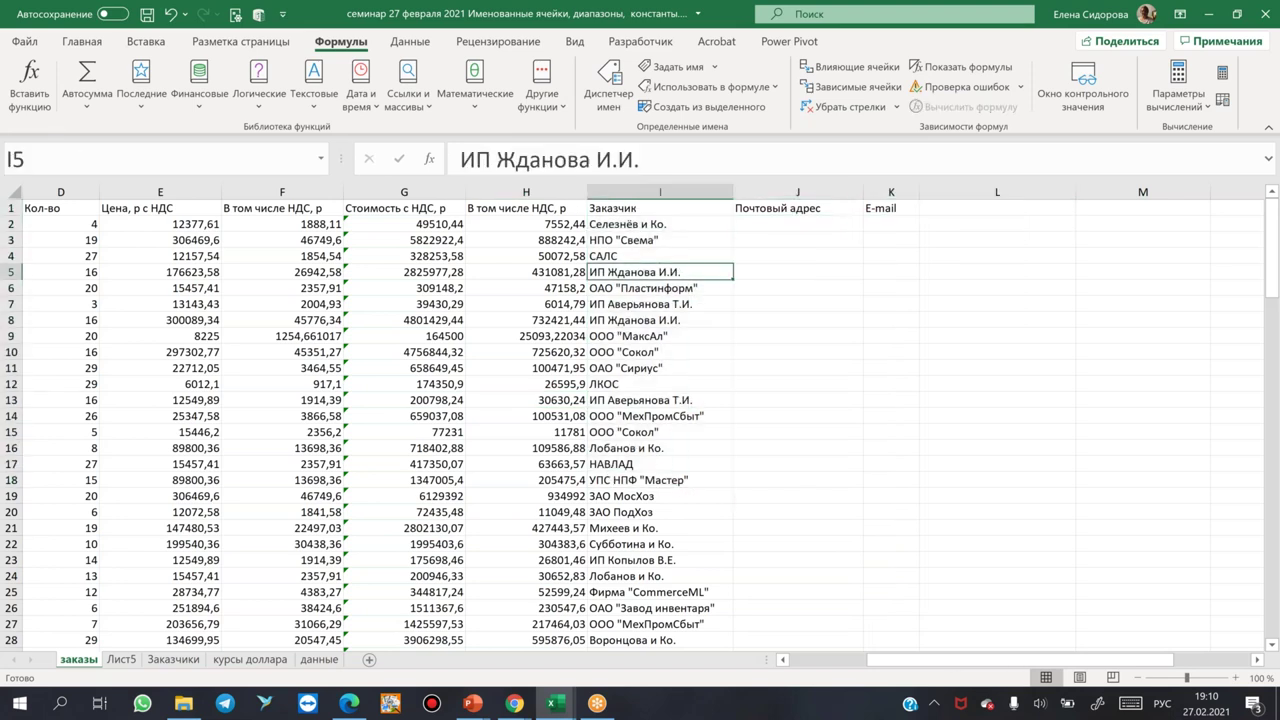
- Locate the Почтовый адрес and E-mail columns in the customer table on the Заказчики sheet
left_click(172, 660)
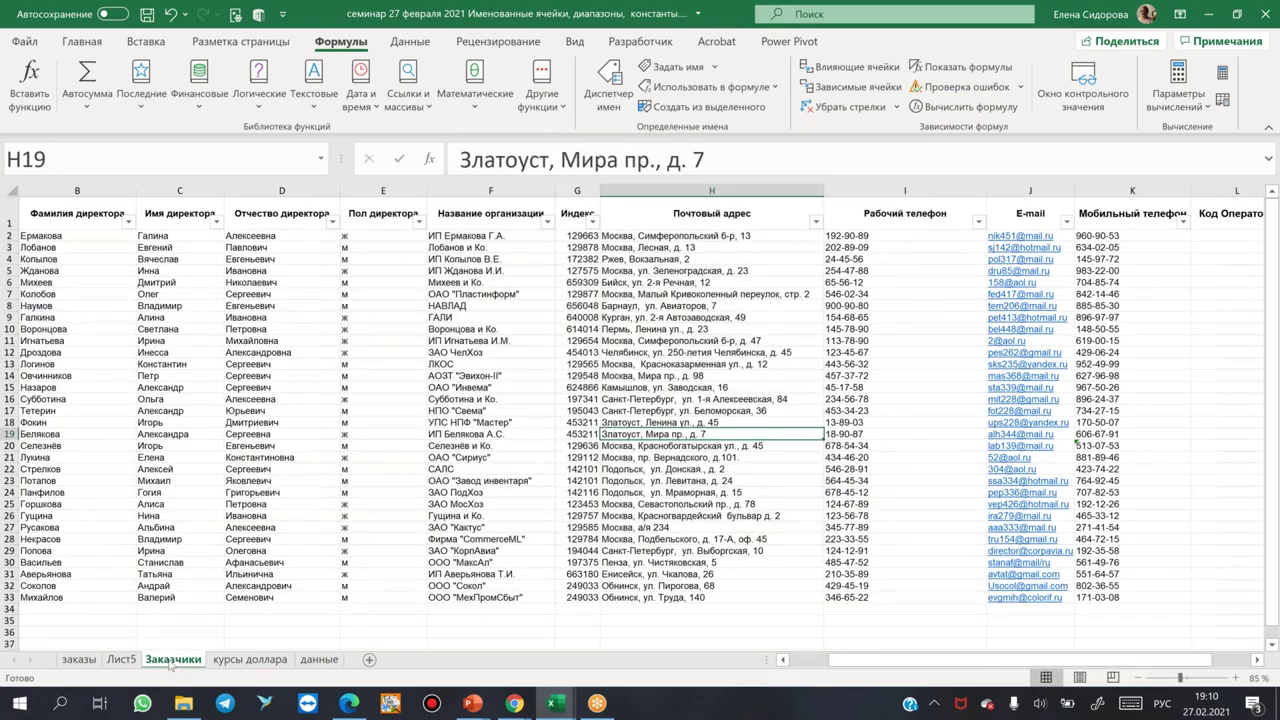
left_click(608, 457)
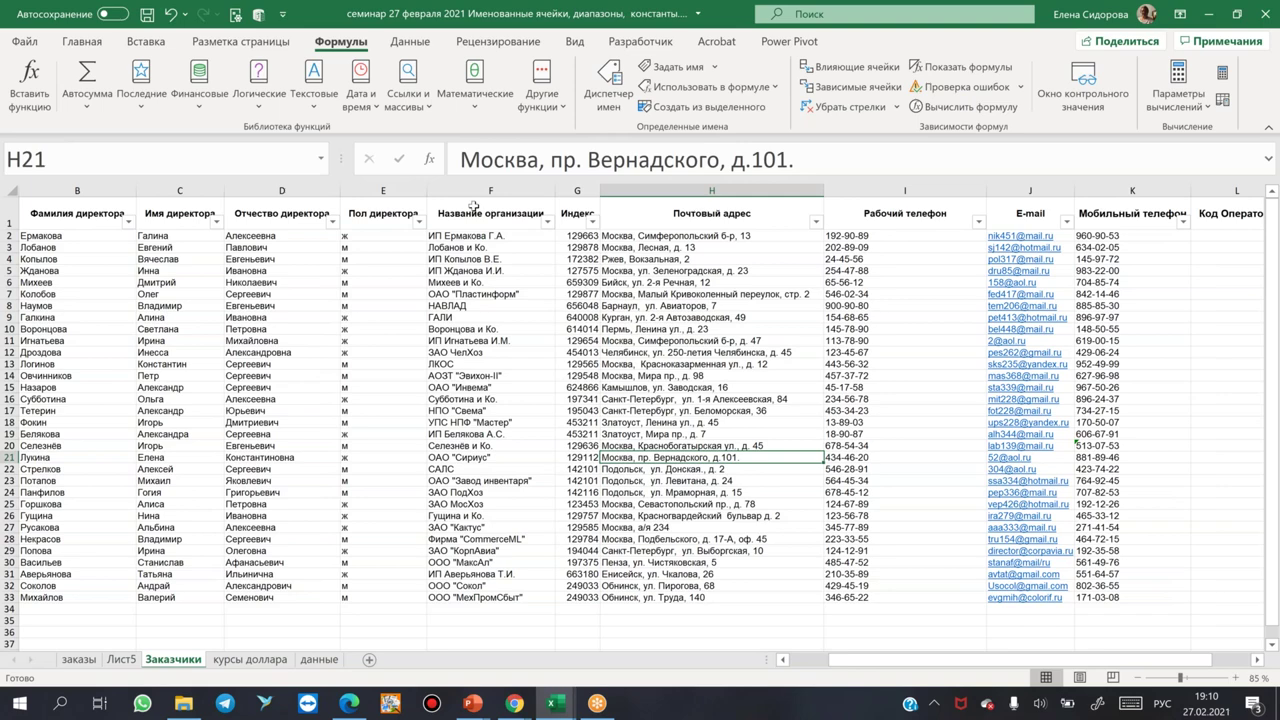
left_click(712, 212)
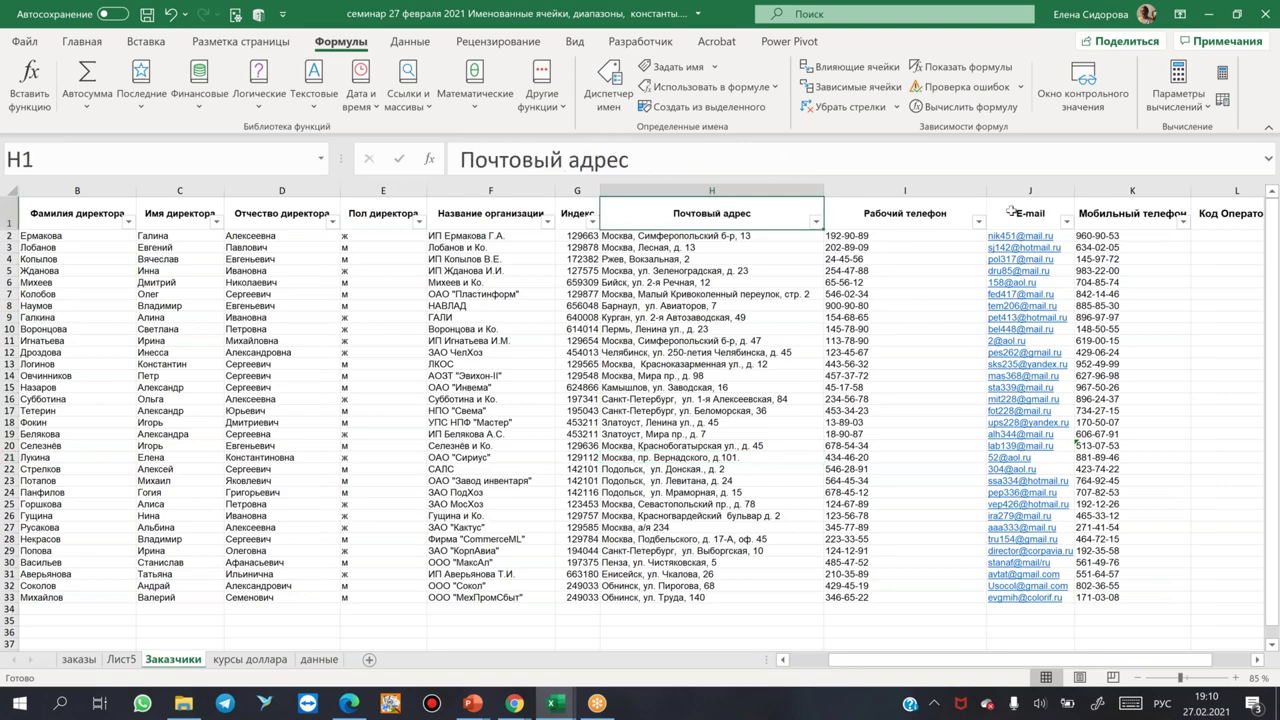
left_click(1031, 212)
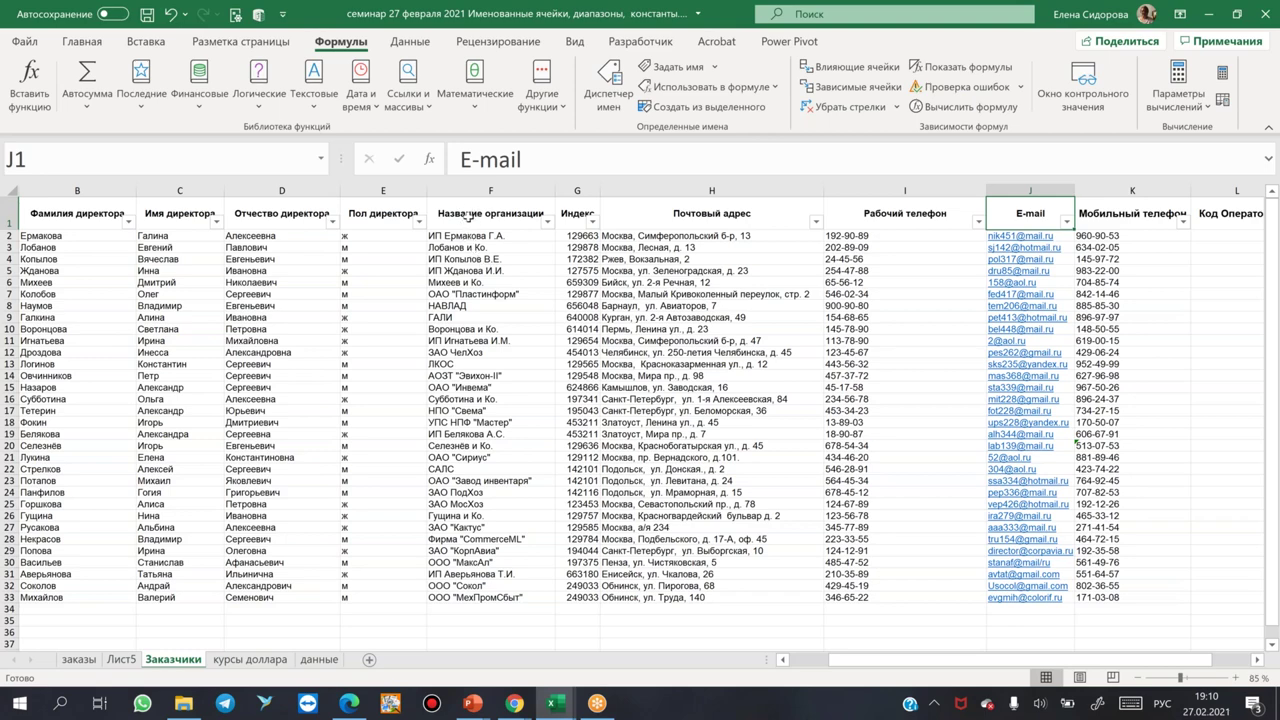
- Practise selecting the customer table with its headings from Название организации through Код Оператора, range F1:L33
left_click_drag(467, 213, 1117, 600)
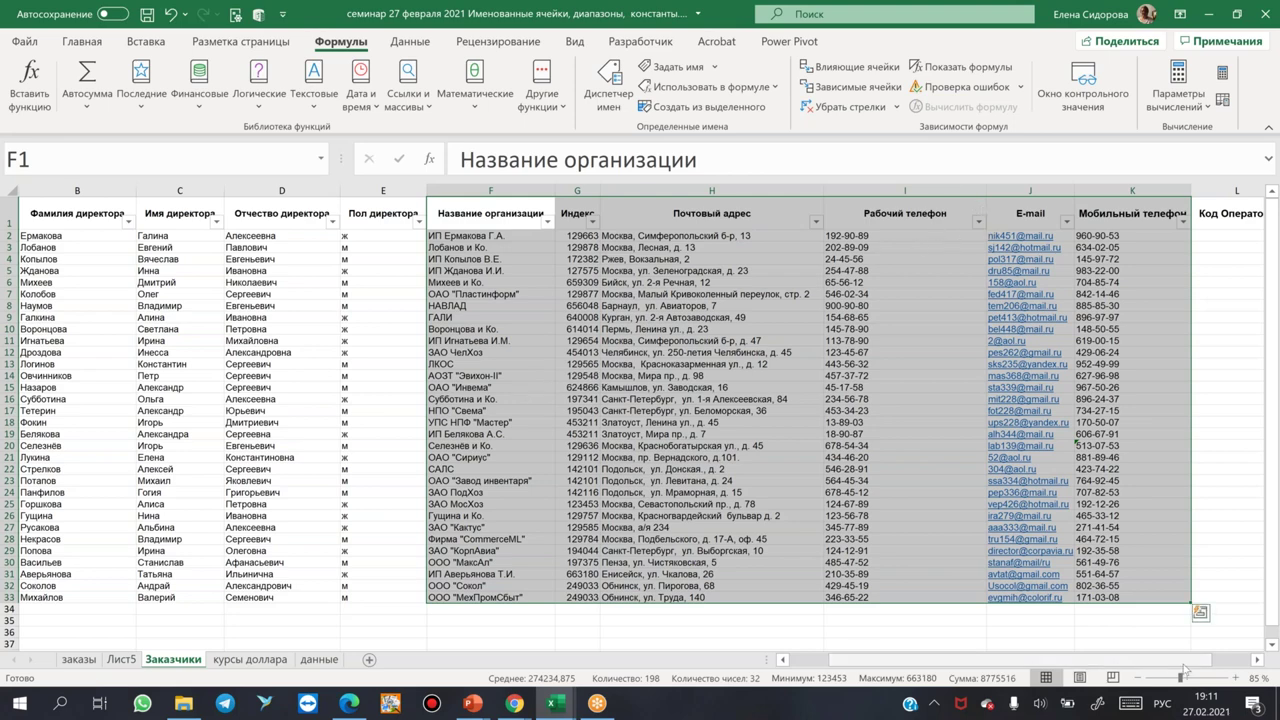
left_click(1258, 661)
left_click(1258, 661)
left_click(372, 387)
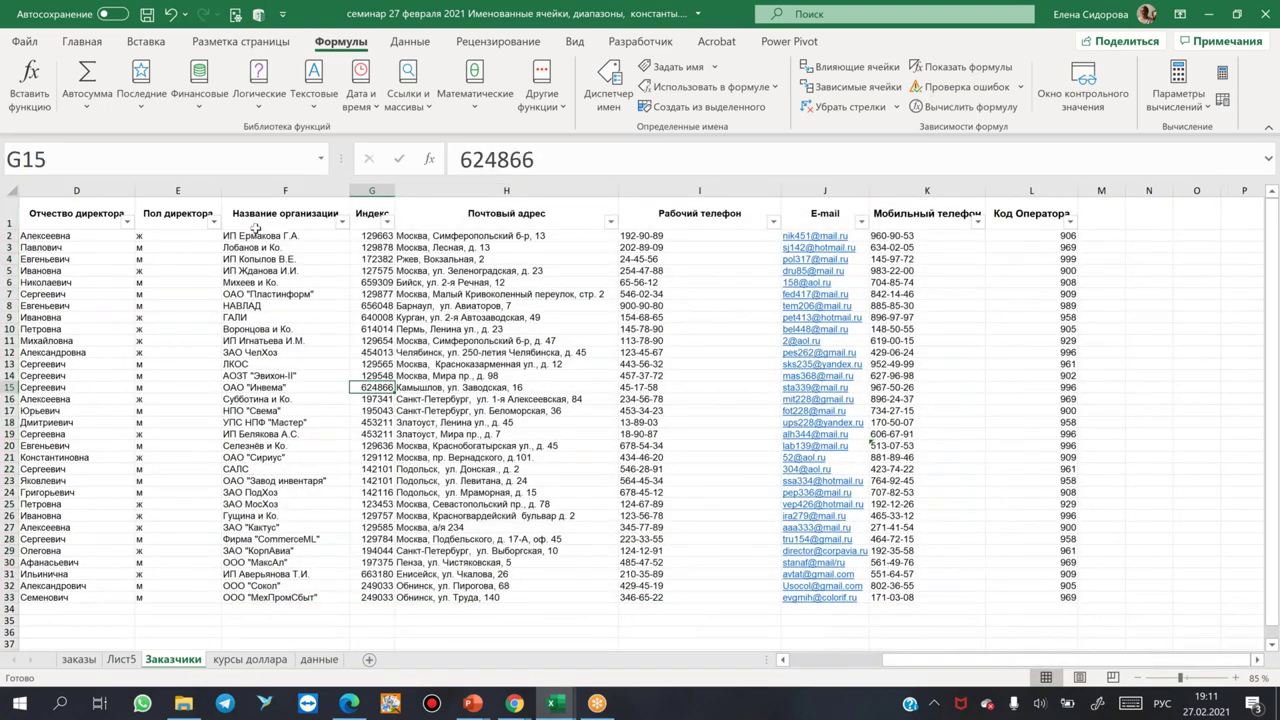
left_click_drag(255, 212, 1022, 596)
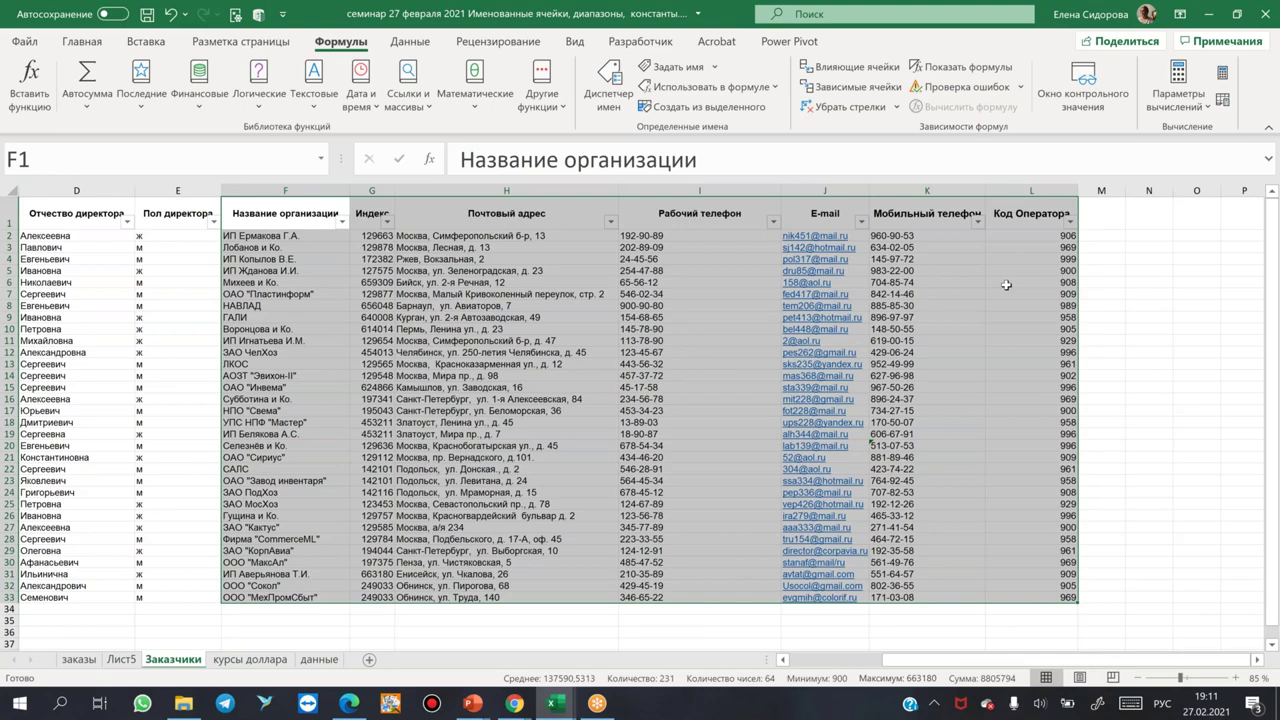
left_click(268, 211)
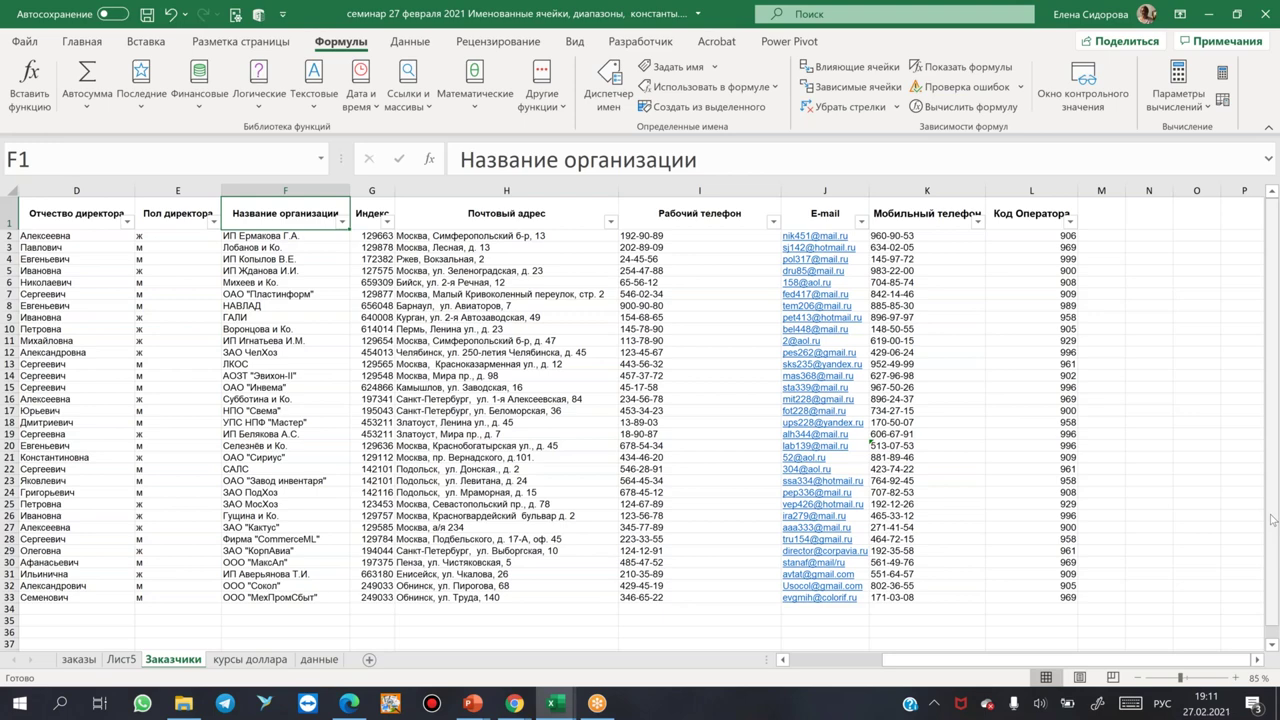
key("ctrl+shift+Right")
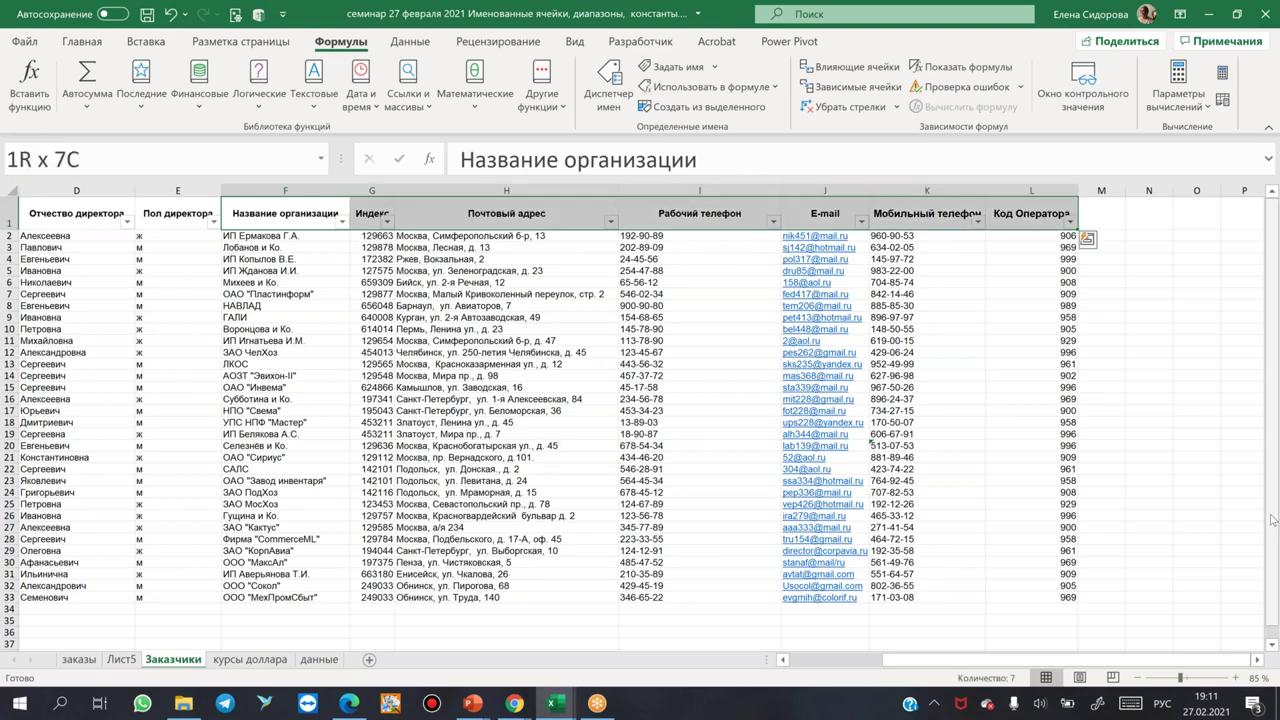
key("ctrl+shift+Down")
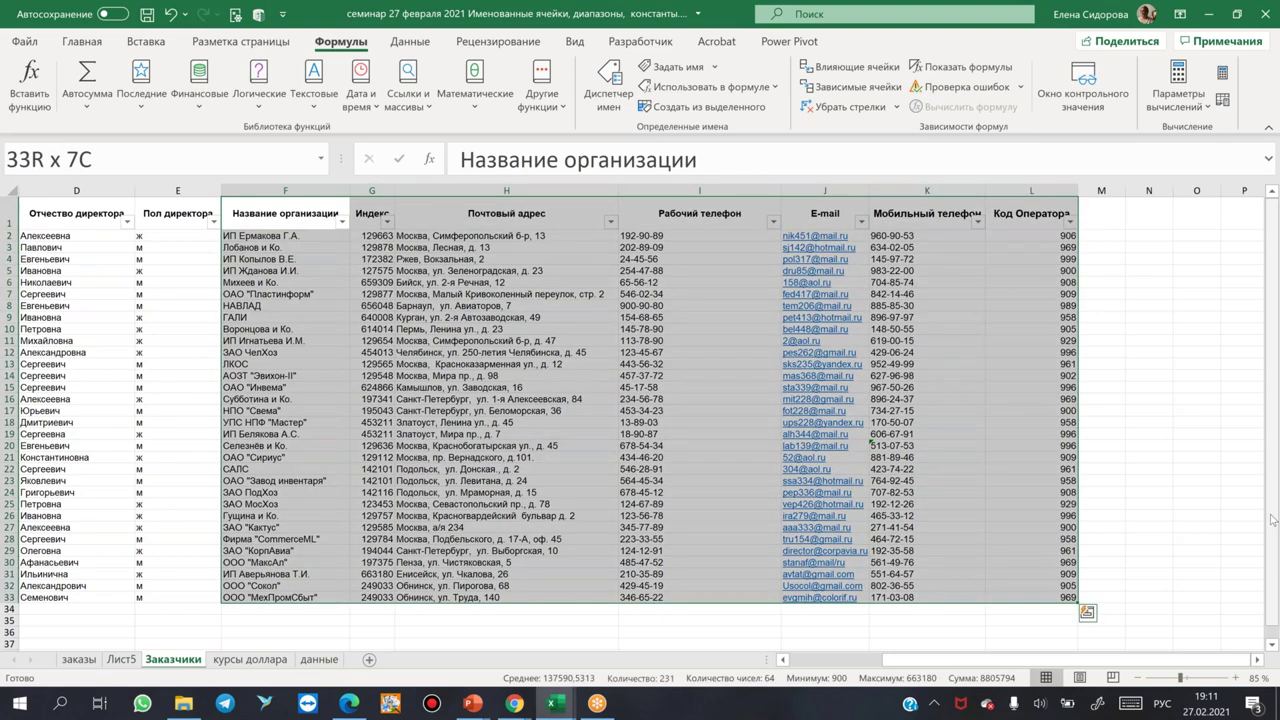
- Name the customer data range F1:L33, including its headings, О_Заказчике
left_click(257, 218)
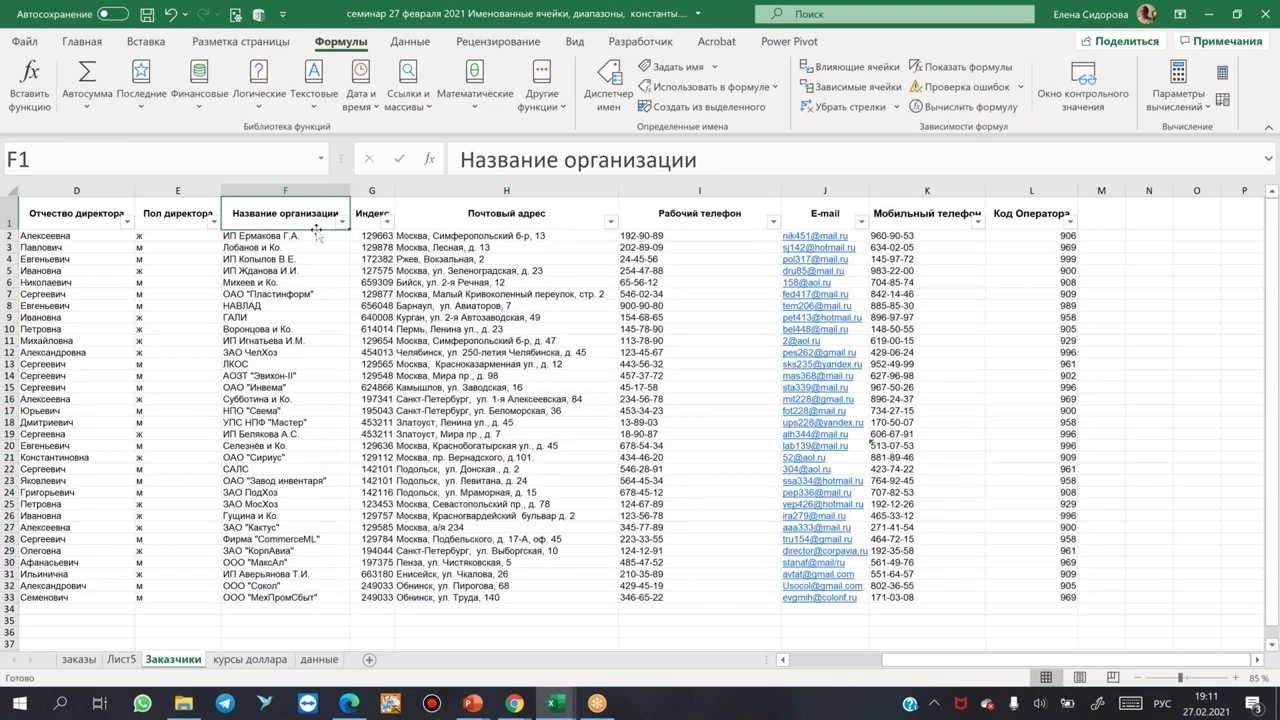
key("ctrl+shift+End")
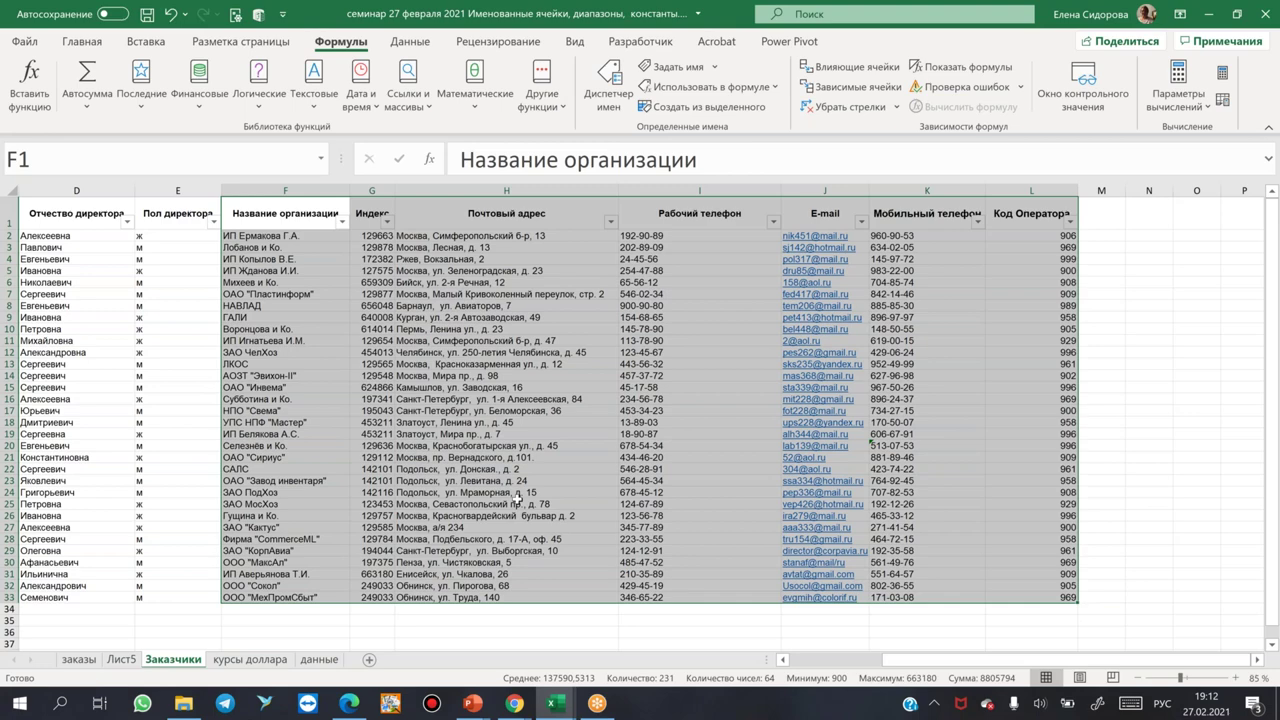
left_click(80, 154)
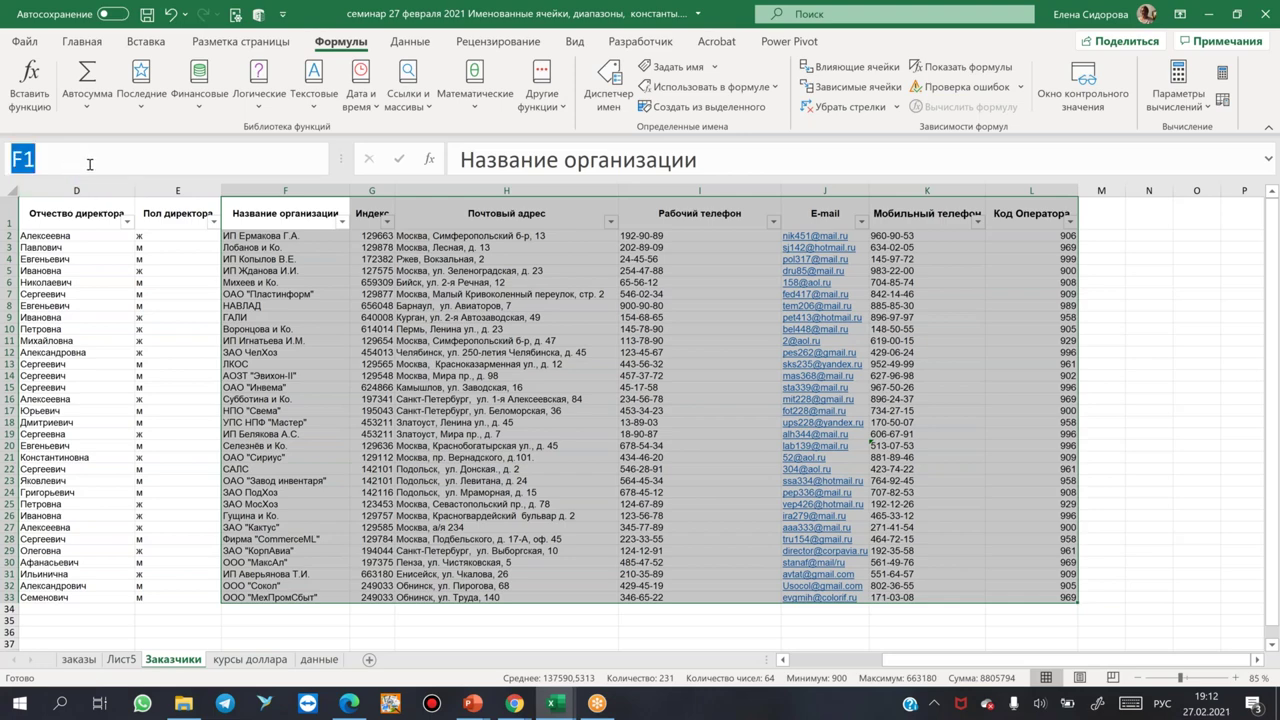
type("О_")
type("Зака")
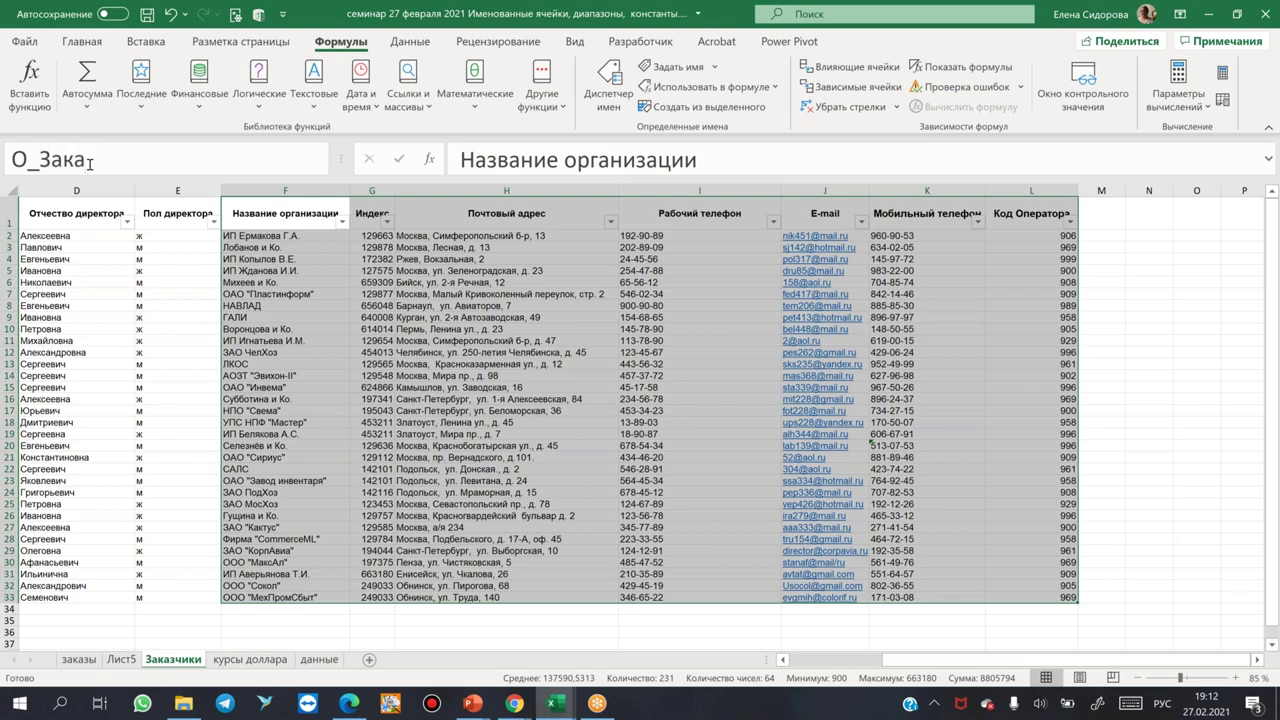
type("зчике")
key("Return")
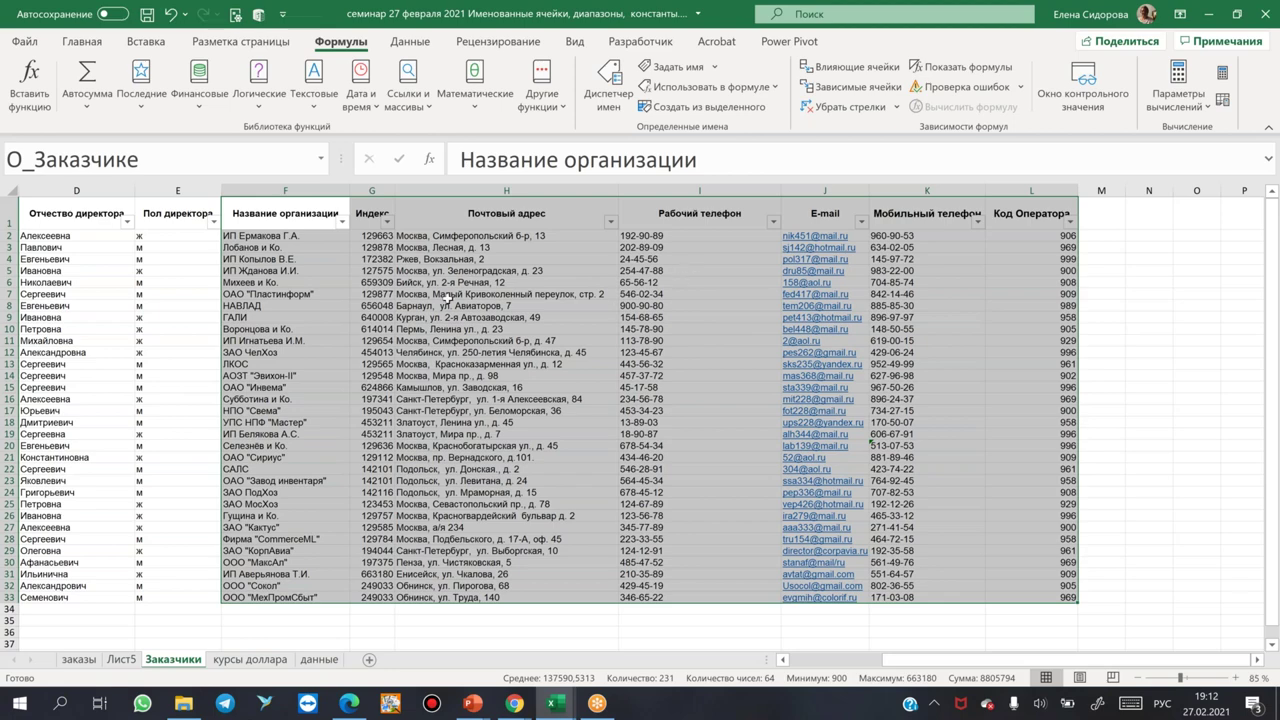
- Name the heading cells from Название организации through Код Оператора (F1:L1) заголовки
left_click(512, 340)
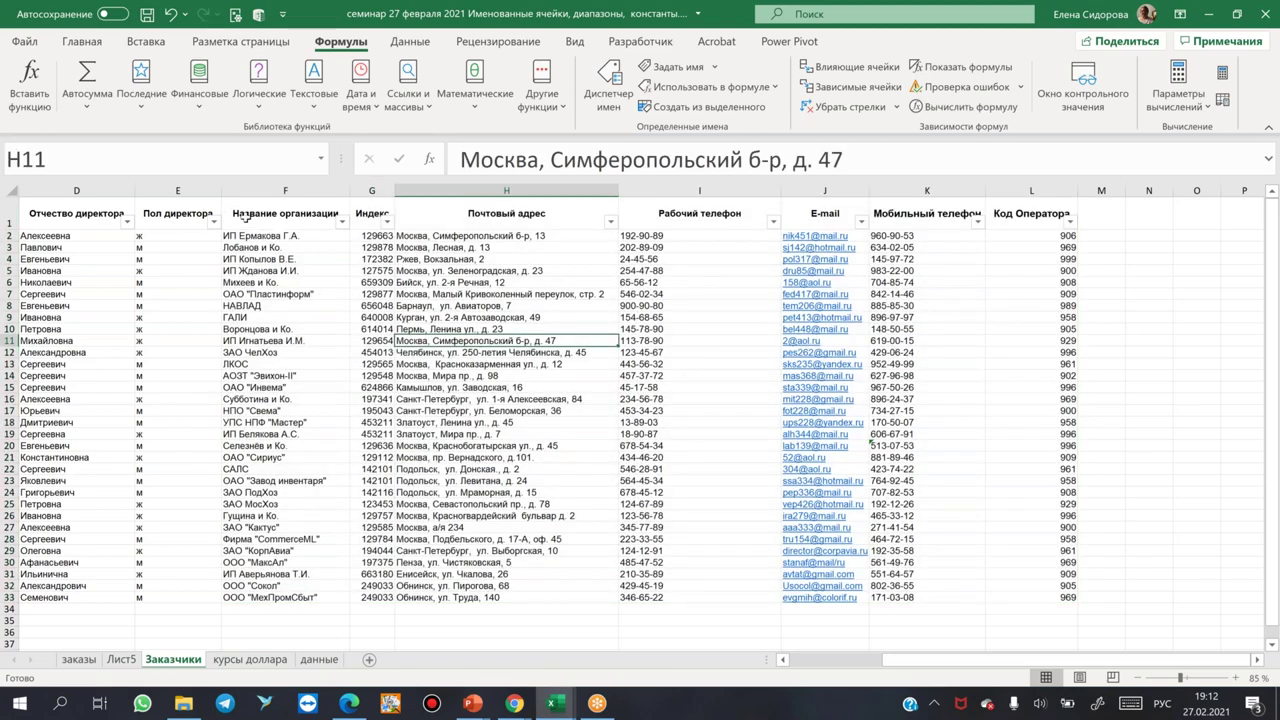
left_click_drag(250, 213, 990, 222)
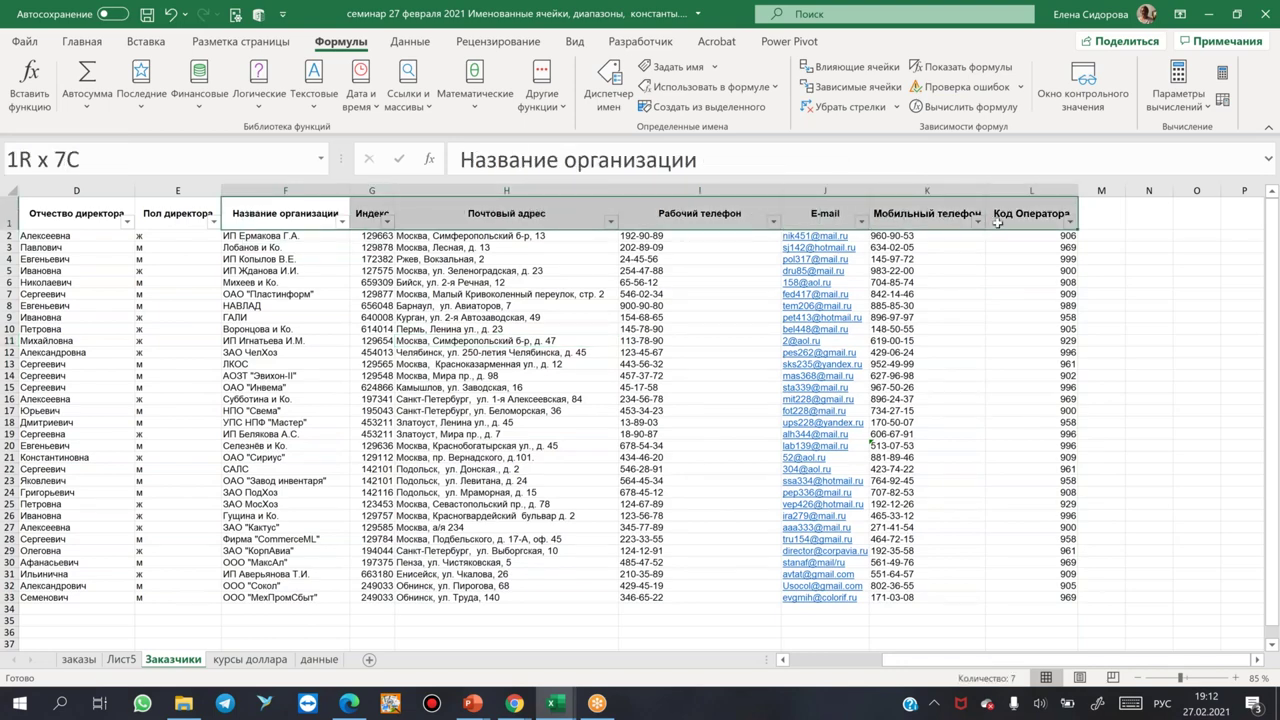
left_click(119, 156)
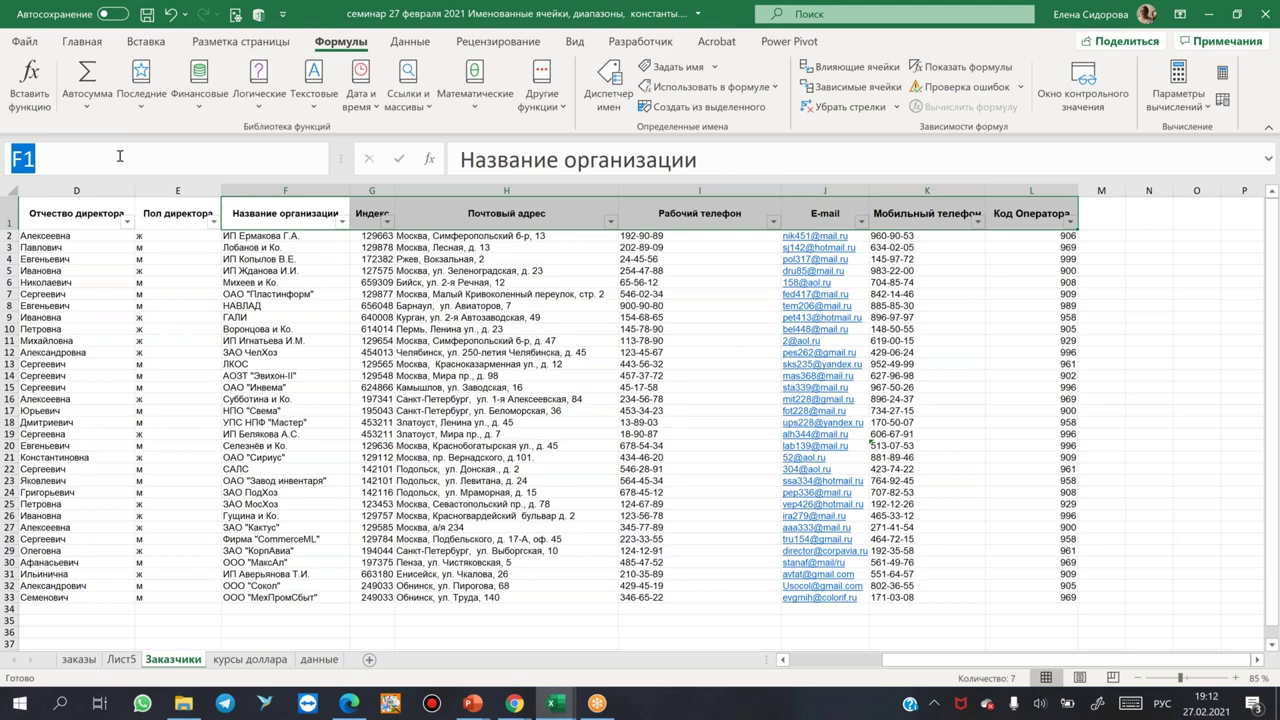
type("заголо")
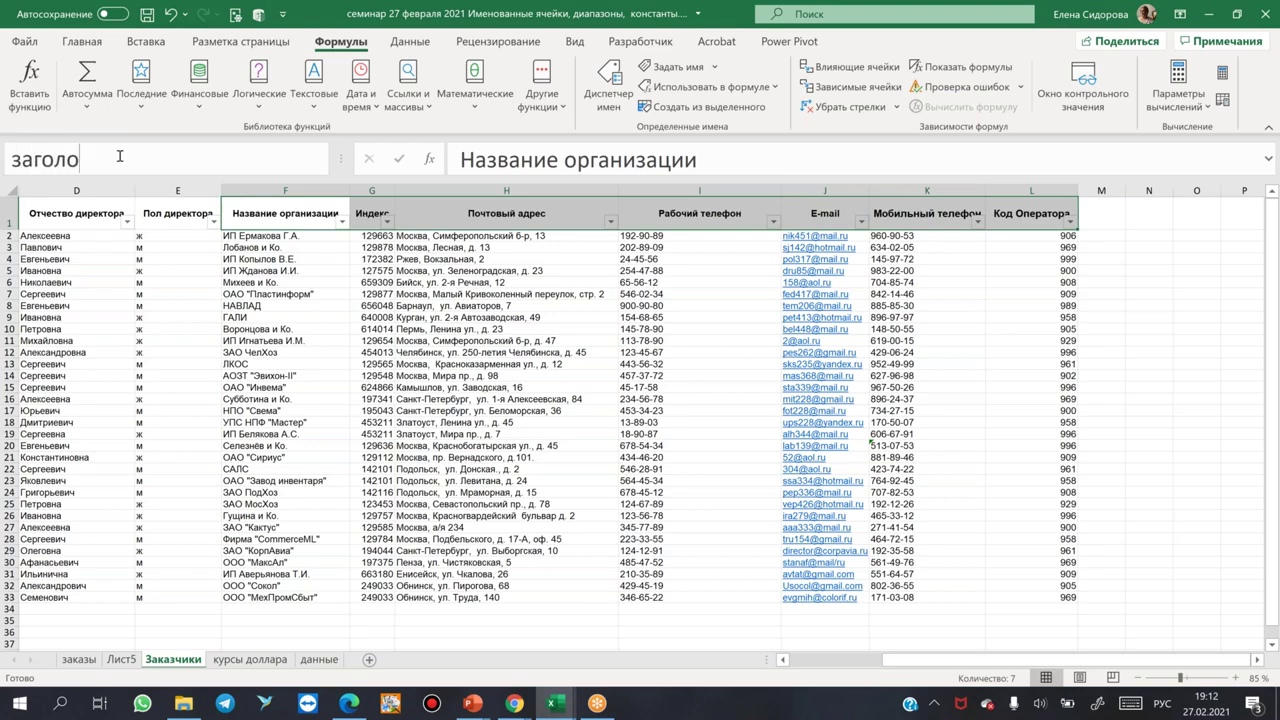
type("вки")
key("Return")
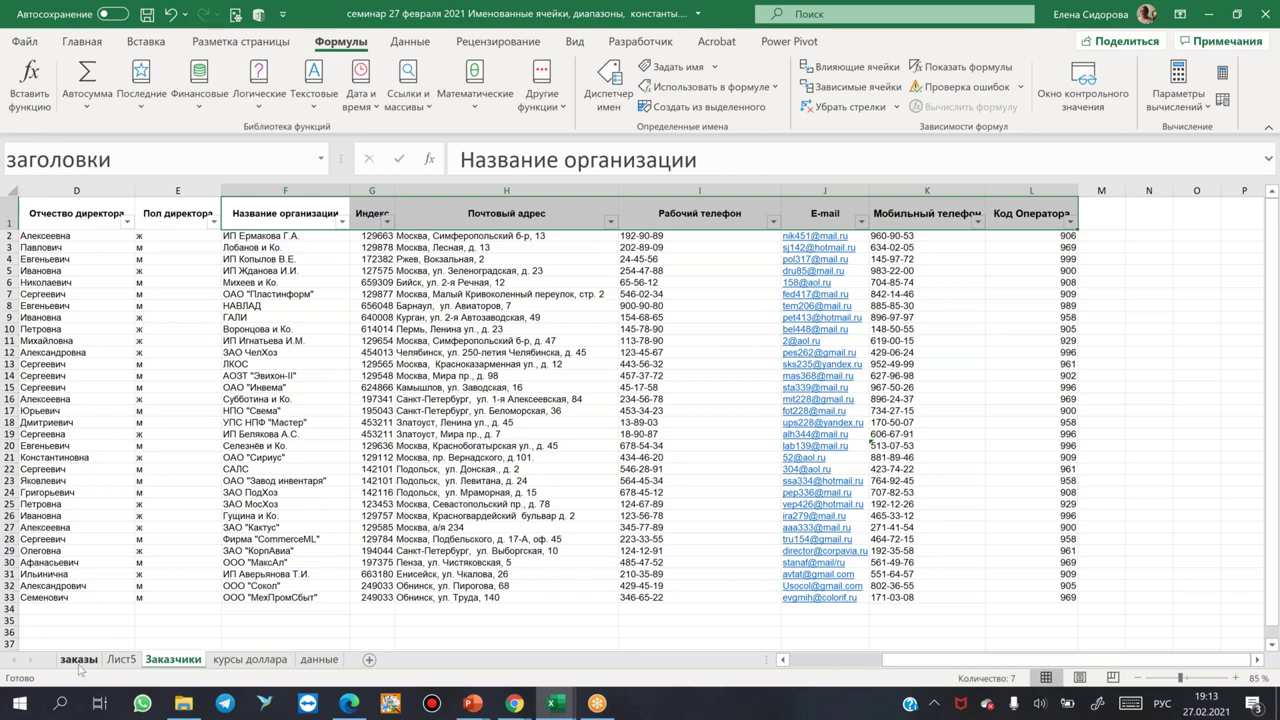
- Hide the Заказчики, Лист5 and данные sheets
left_click(79, 660)
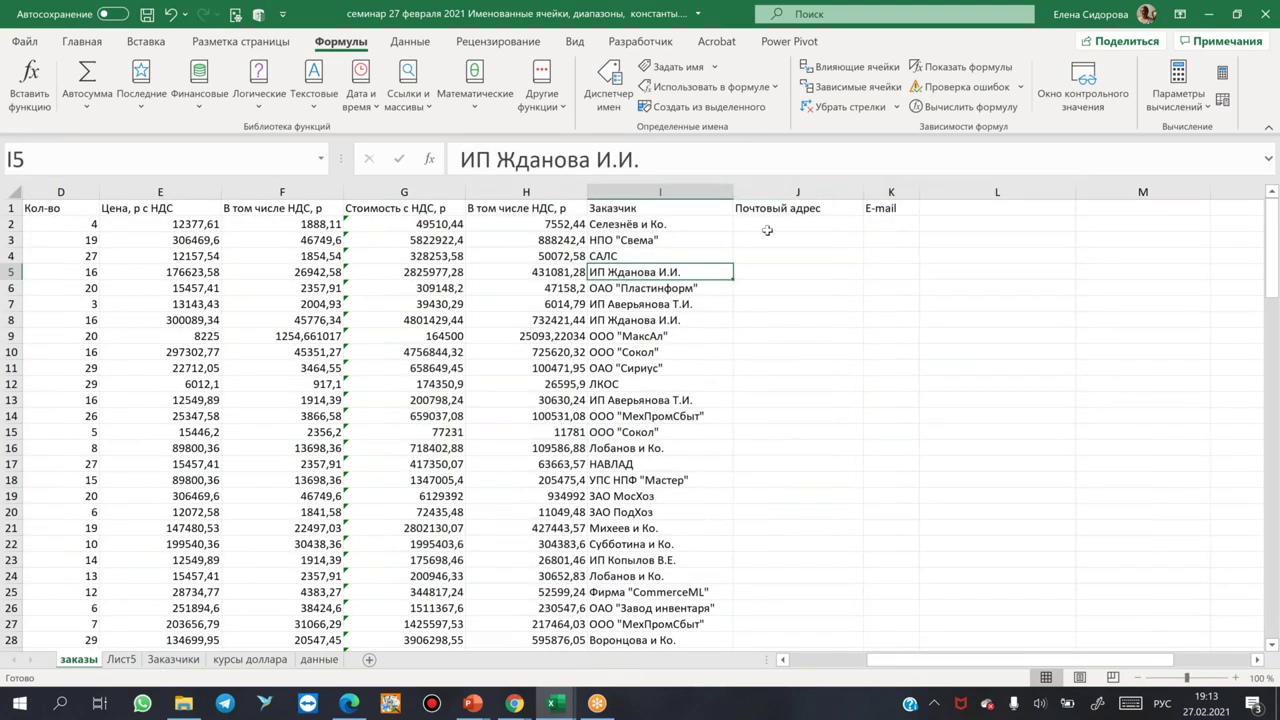
left_click(176, 661)
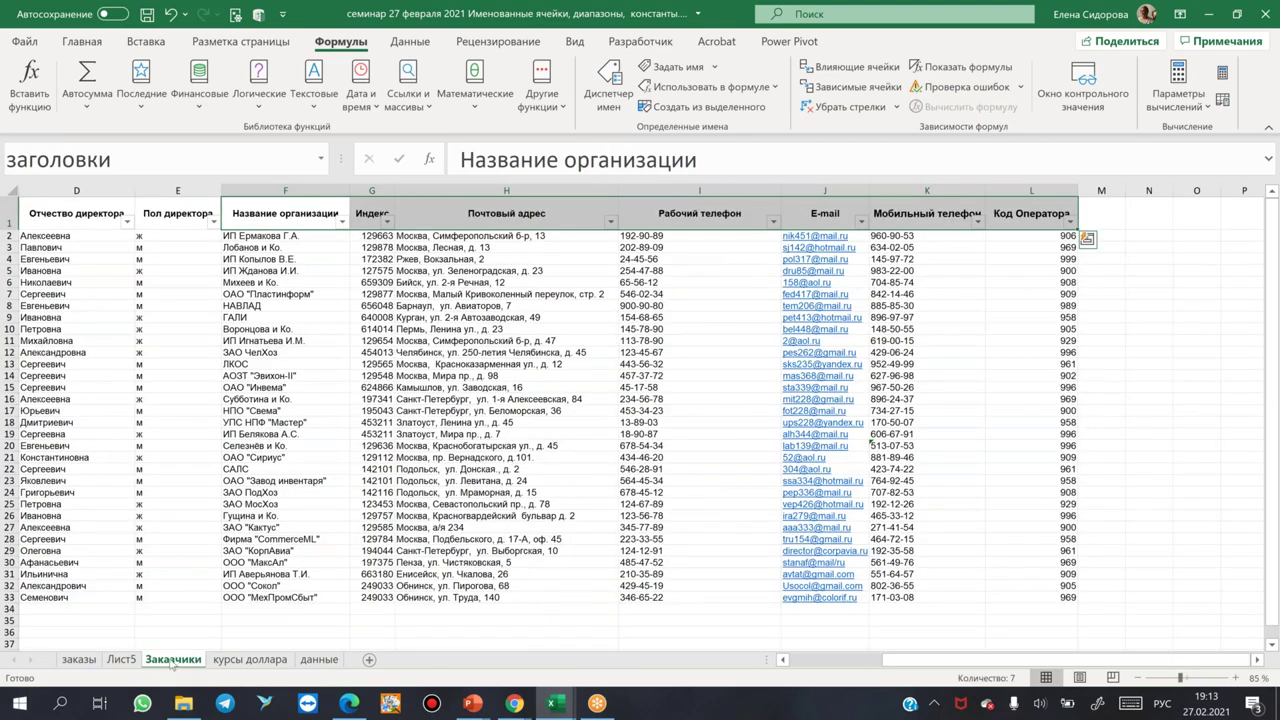
right_click(172, 664)
left_click(240, 600)
right_click(125, 666)
left_click(240, 592)
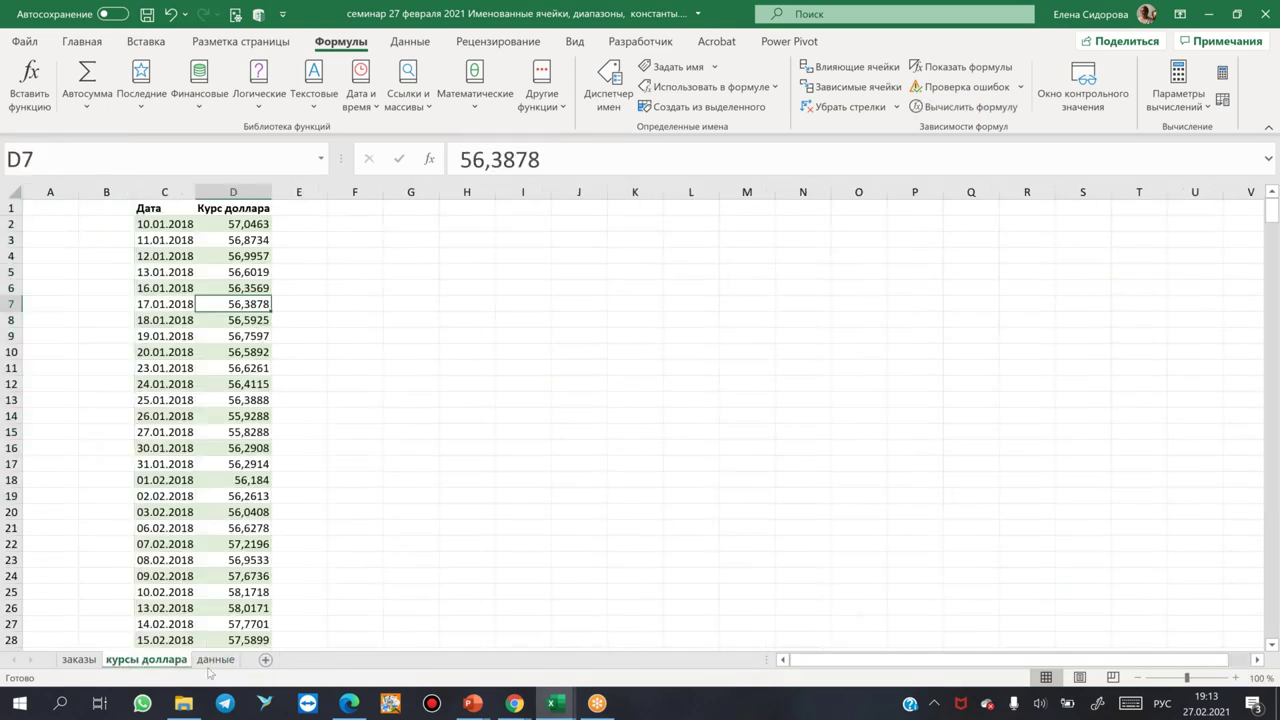
left_click(215, 661)
right_click(215, 661)
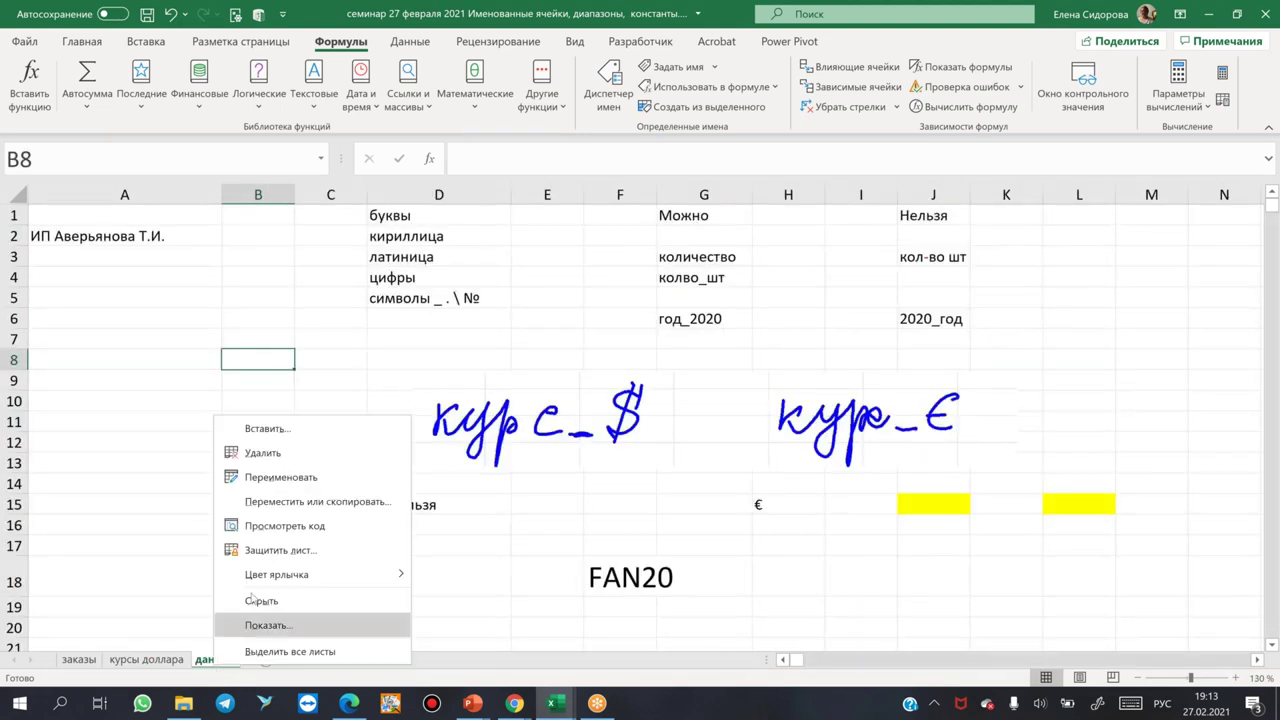
left_click(267, 603)
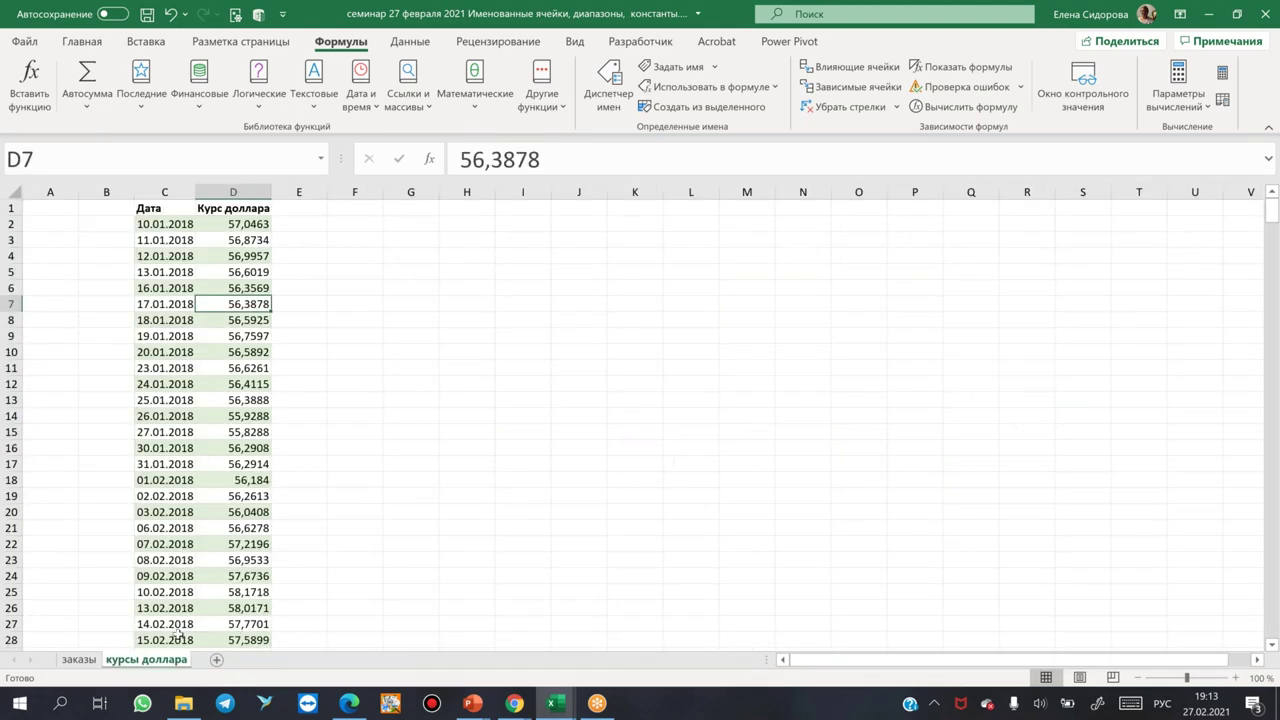
- On the заказы sheet, start a ВПР formula in J2 under Почтовый адрес with customer cell I2 as the lookup value
left_click(78, 660)
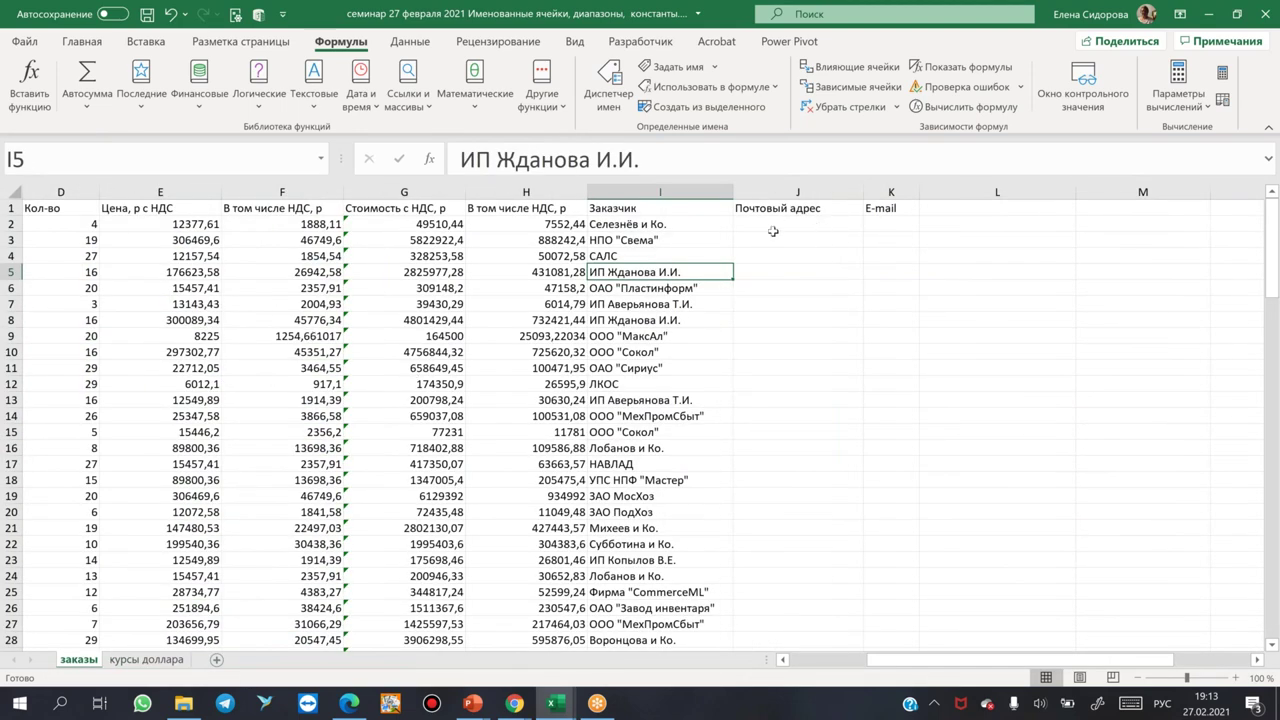
left_click(780, 224)
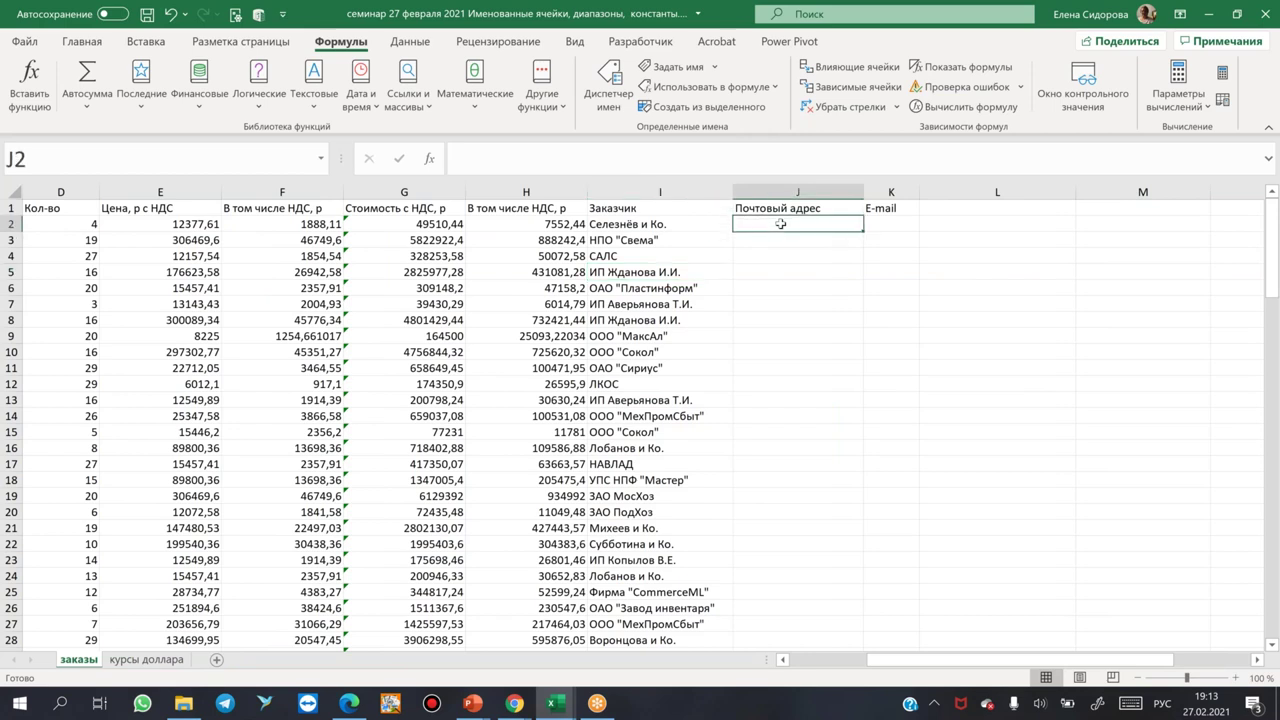
type("=")
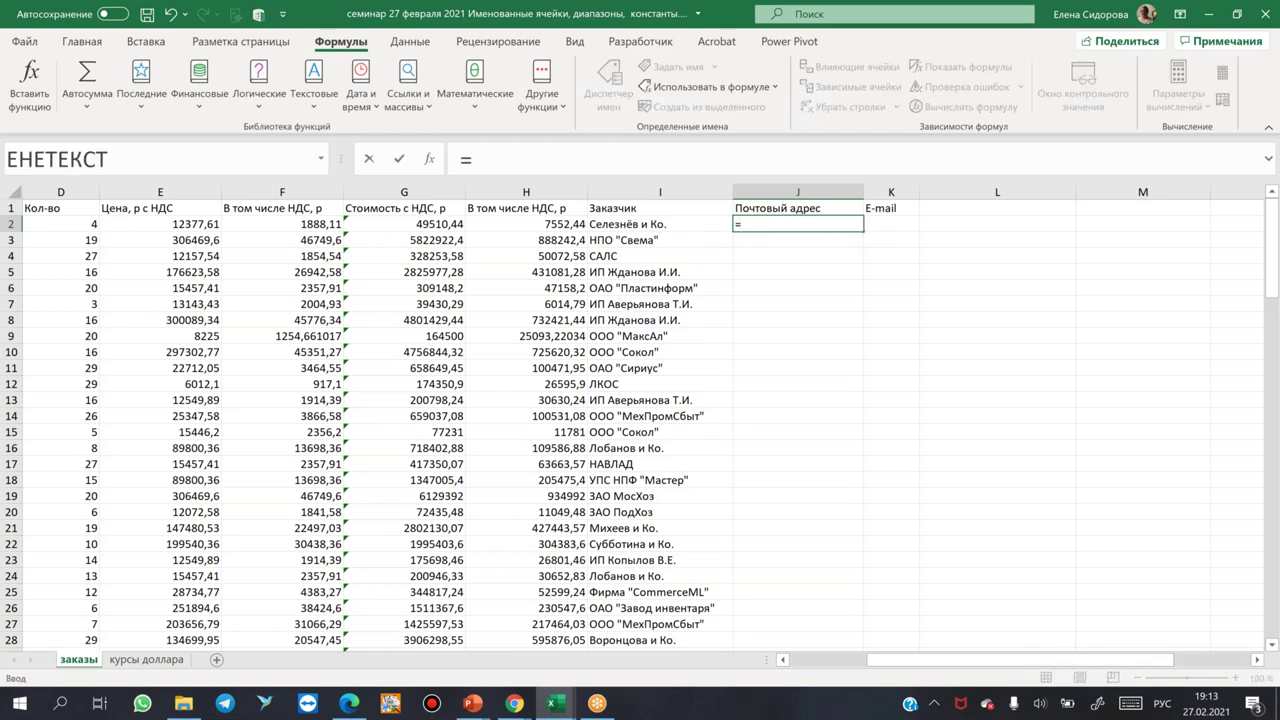
type("впр")
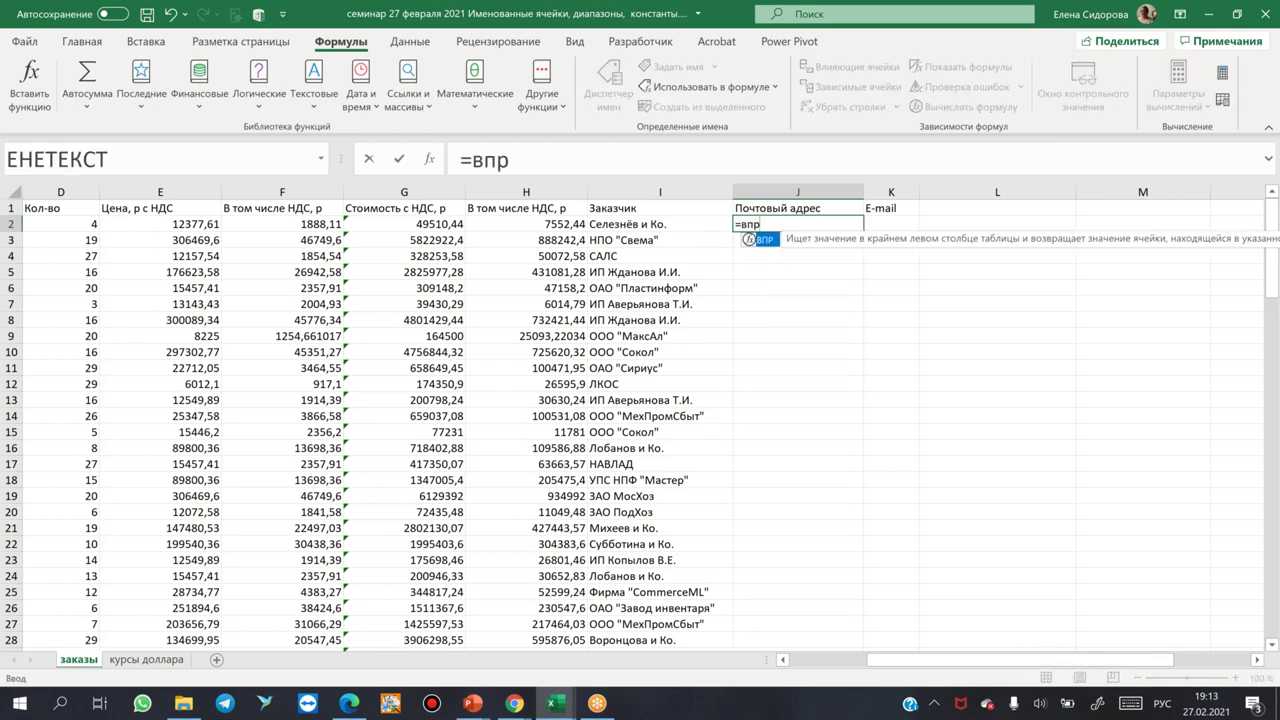
key("Tab")
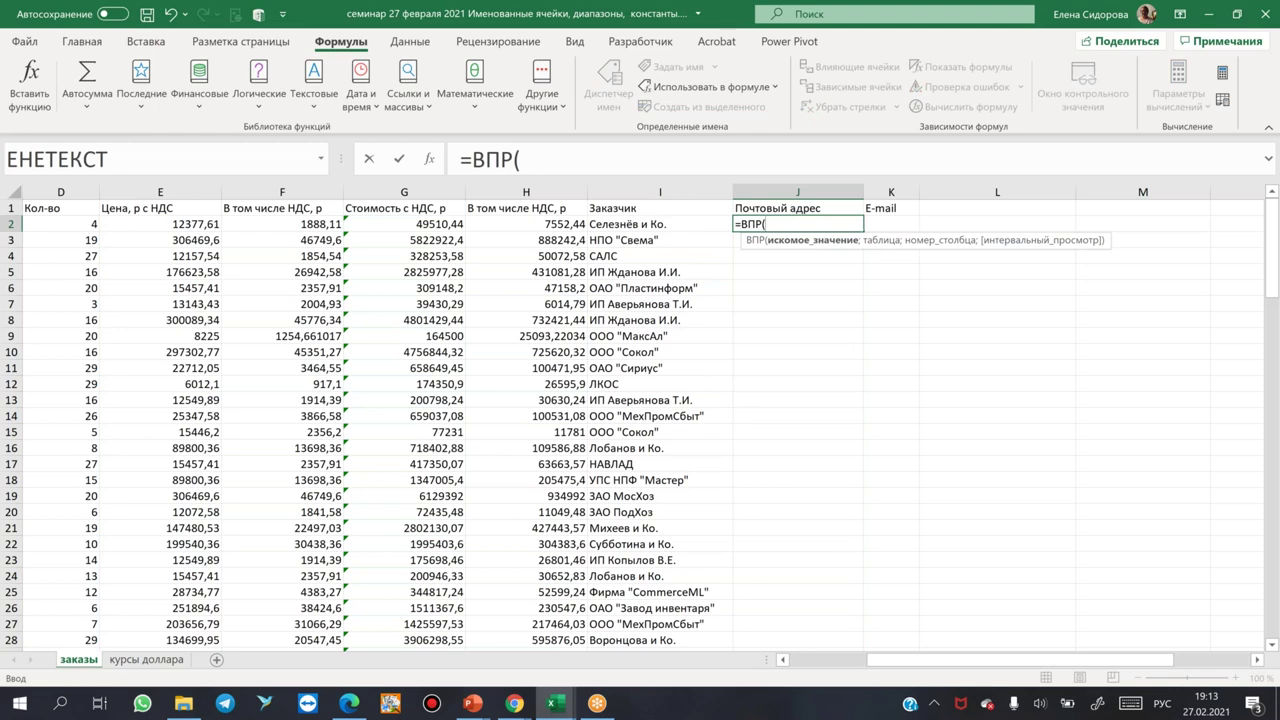
left_click(640, 226)
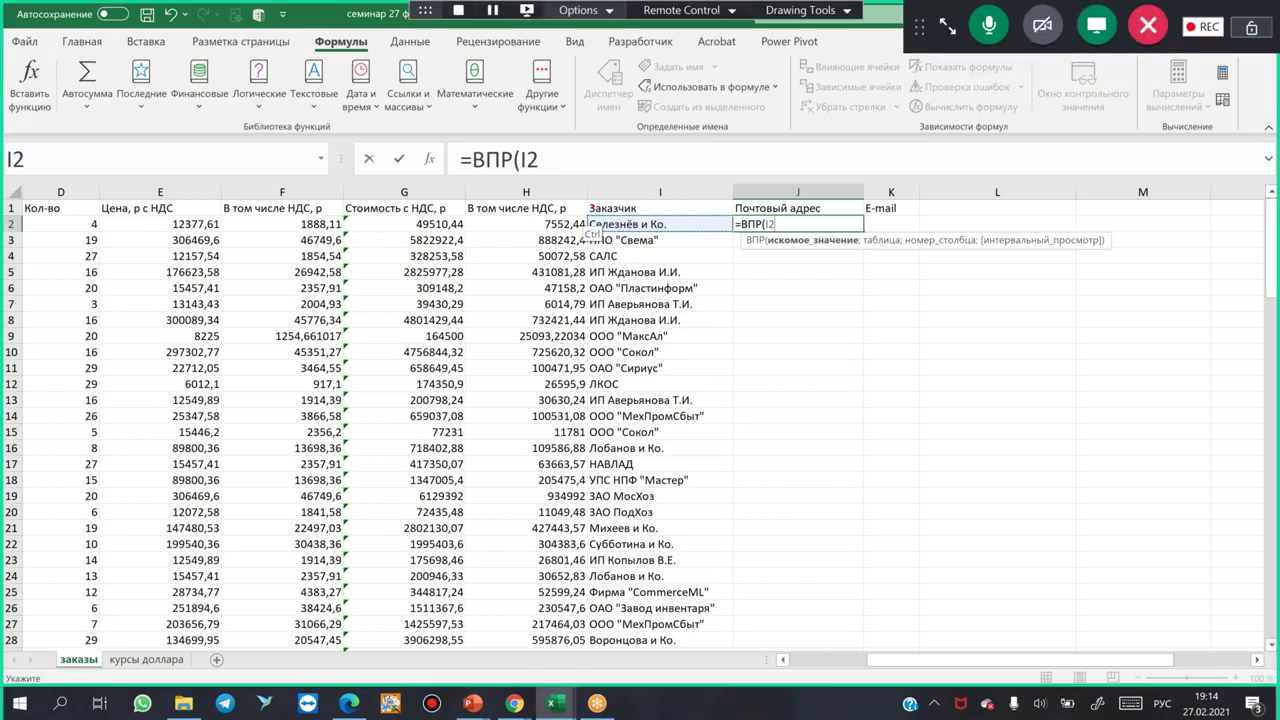
left_click_drag(927, 294, 793, 294)
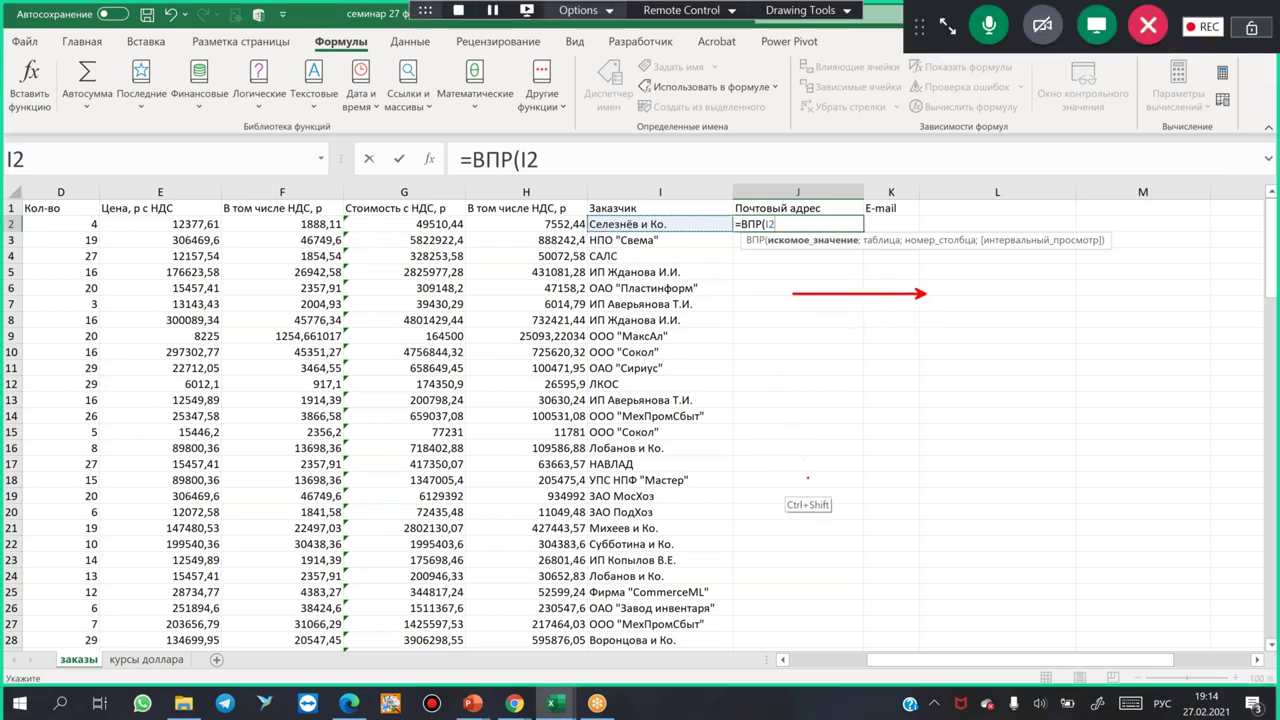
left_click_drag(800, 548, 805, 310)
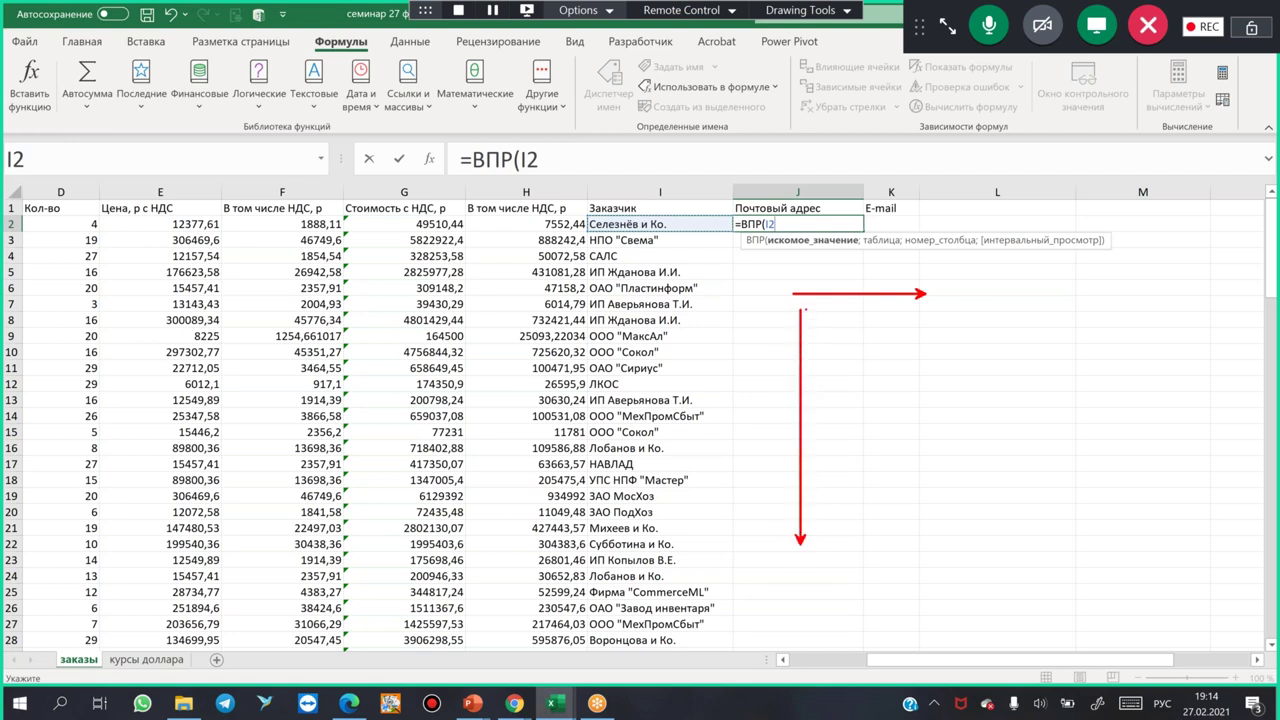
mouse_move(587, 183)
left_mouse_down()
mouse_move(745, 290)
mouse_move(724, 562)
mouse_move(732, 648)
left_mouse_up()
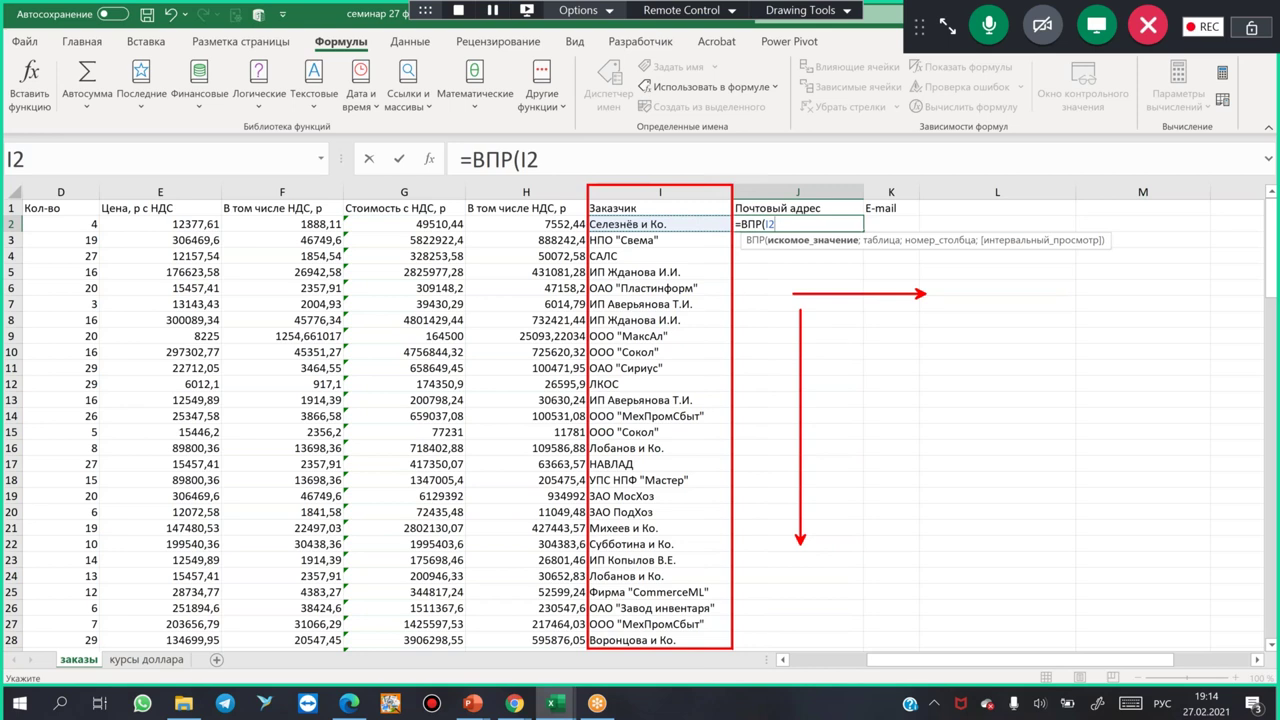
left_click_drag(634, 186, 642, 188)
mouse_move(728, 198)
left_mouse_down()
mouse_move(929, 215)
mouse_move(1000, 206)
left_mouse_up()
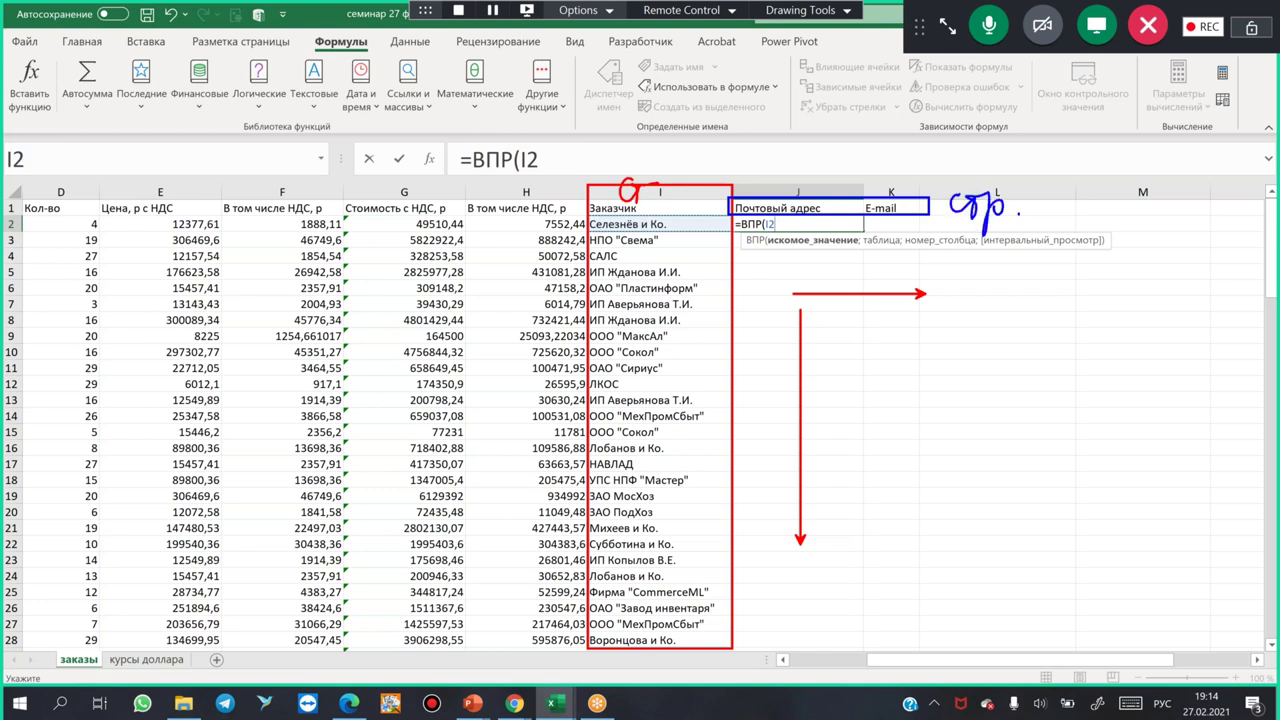
mouse_move(859, 398)
left_mouse_down()
mouse_move(857, 438)
mouse_move(896, 394)
mouse_move(890, 421)
mouse_move(936, 420)
left_mouse_up()
left_click_drag(930, 414, 931, 452)
mouse_move(868, 398)
left_mouse_down()
mouse_move(956, 398)
mouse_move(955, 428)
mouse_move(952, 396)
left_mouse_up()
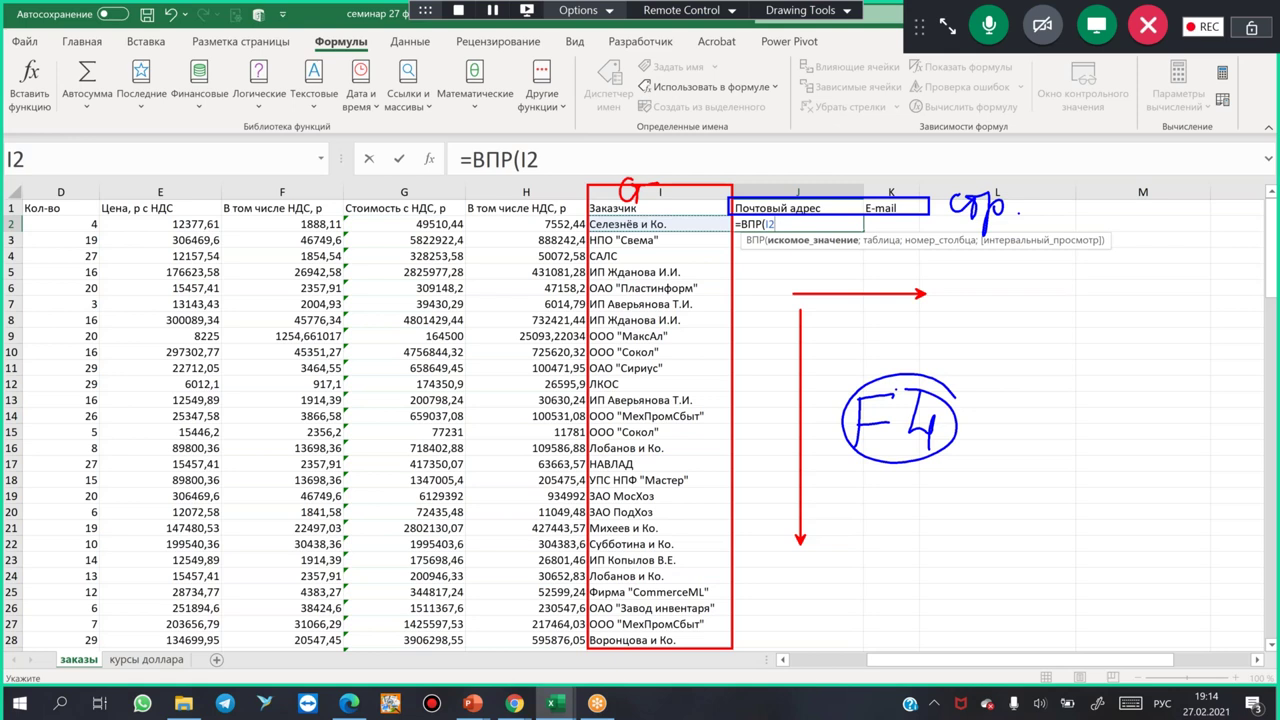
mouse_move(965, 401)
left_mouse_down()
mouse_move(1017, 365)
mouse_move(1028, 420)
left_mouse_up()
left_click_drag(958, 448, 1011, 475)
left_click_drag(937, 465, 972, 514)
mouse_move(1038, 352)
left_mouse_down()
mouse_move(1050, 362)
mouse_move(1062, 350)
mouse_move(1064, 370)
mouse_move(1096, 366)
mouse_move(1100, 382)
mouse_move(1066, 428)
mouse_move(1114, 424)
left_mouse_up()
left_click(1080, 351)
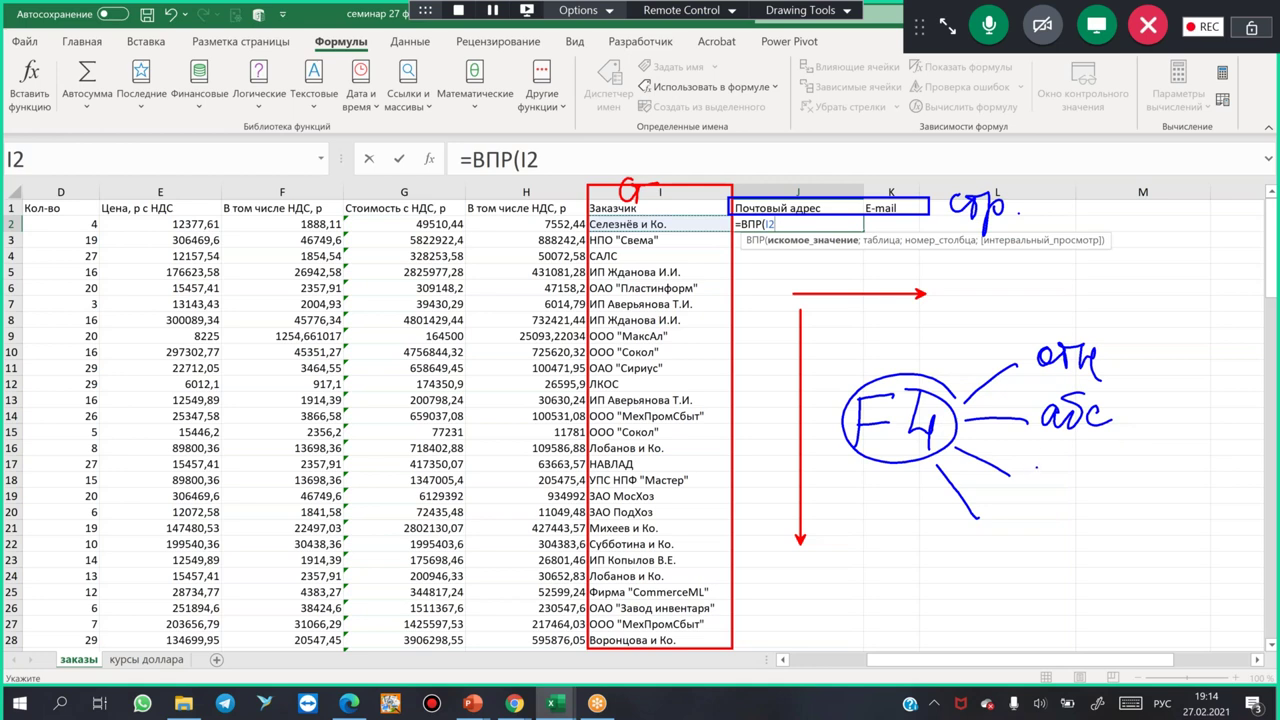
left_click_drag(1036, 458, 1038, 490)
mouse_move(1034, 468)
left_mouse_down()
mouse_move(1030, 480)
mouse_move(1084, 480)
left_mouse_up()
left_click(1049, 480)
left_click_drag(1094, 466, 1102, 482)
left_click_drag(1112, 488, 1130, 466)
mouse_move(1002, 506)
left_mouse_down()
mouse_move(1000, 556)
mouse_move(994, 530)
mouse_move(1050, 512)
mouse_move(1054, 530)
left_mouse_up()
left_click_drag(1058, 510, 1078, 506)
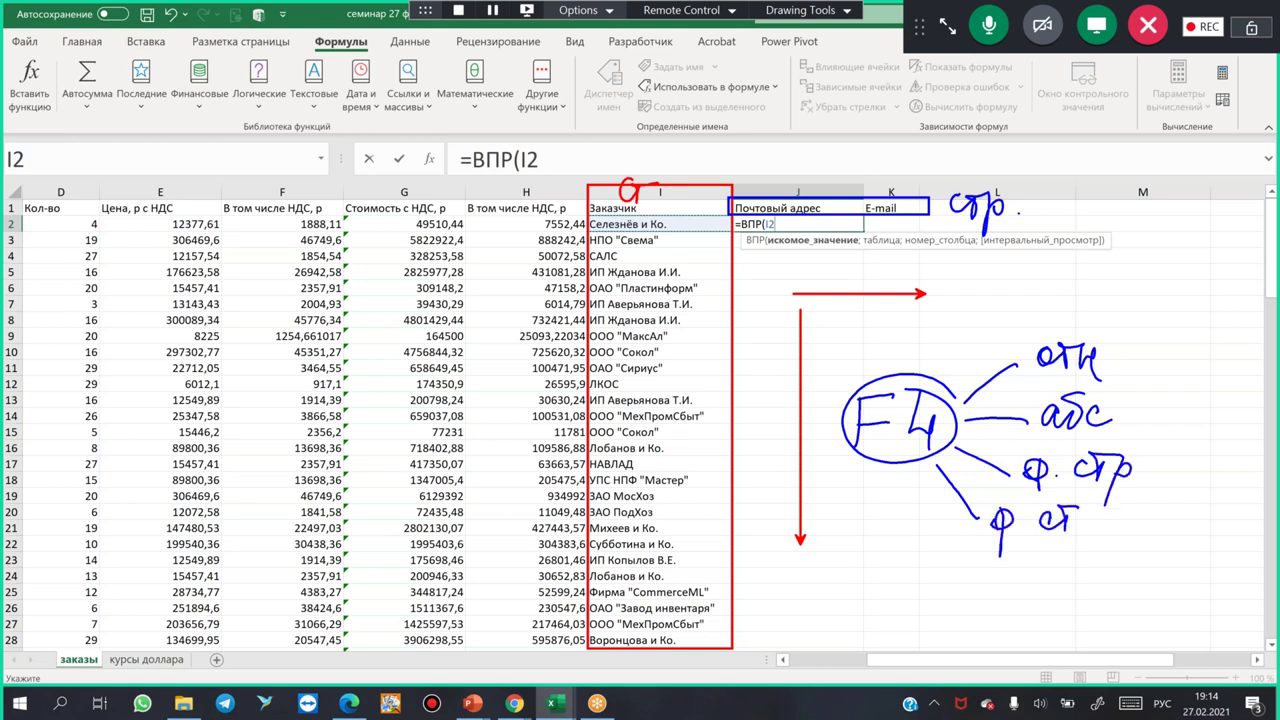
mouse_move(950, 545)
left_mouse_down()
mouse_move(786, 420)
mouse_move(1056, 326)
mouse_move(1064, 340)
left_mouse_up()
left_click_drag(1022, 326, 1064, 340)
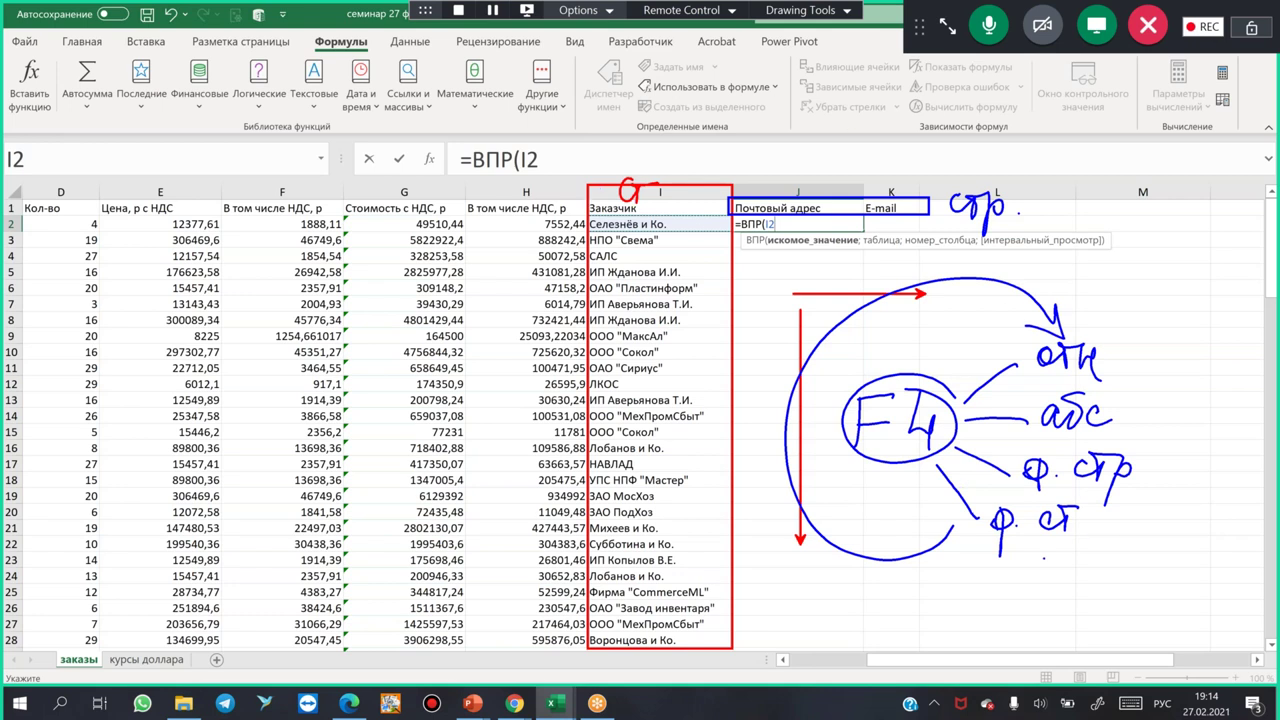
mouse_move(976, 540)
left_mouse_down()
mouse_move(1116, 548)
mouse_move(1030, 552)
left_mouse_up()
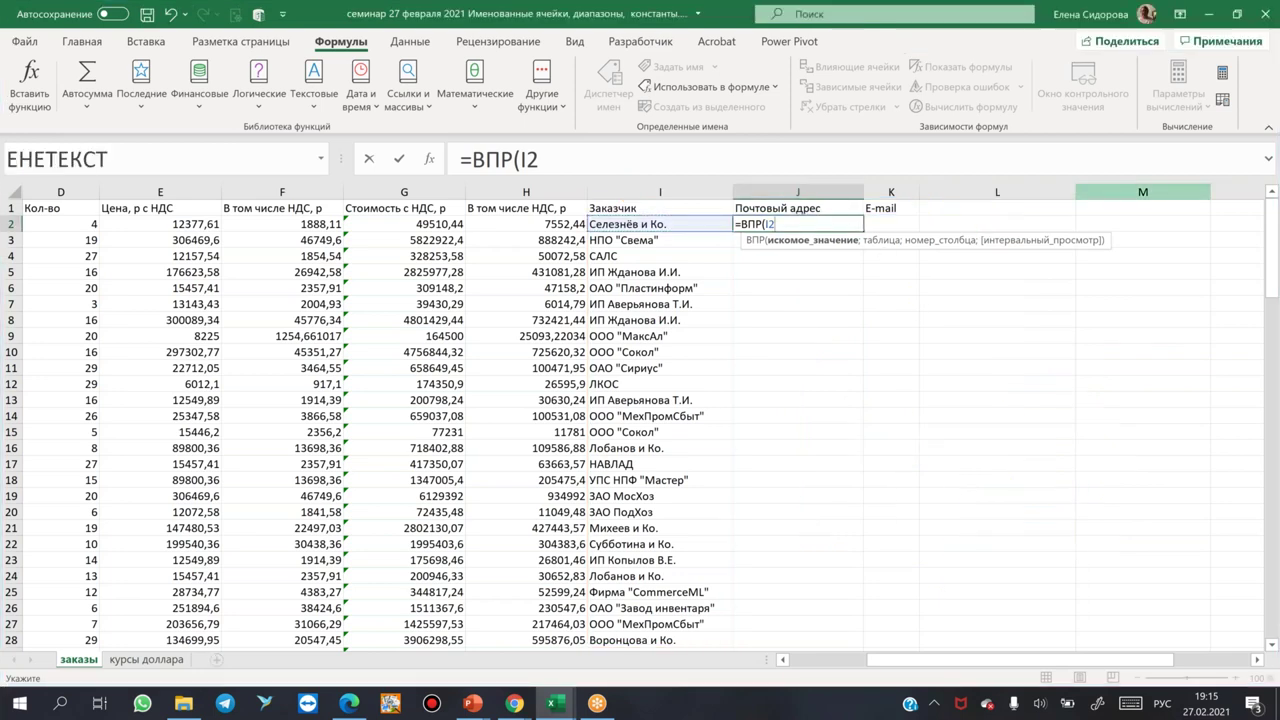
- Lock only the column of the lookup value so it reads $I2, and continue to the table argument
key("F4")
key("F4")
key("F4")
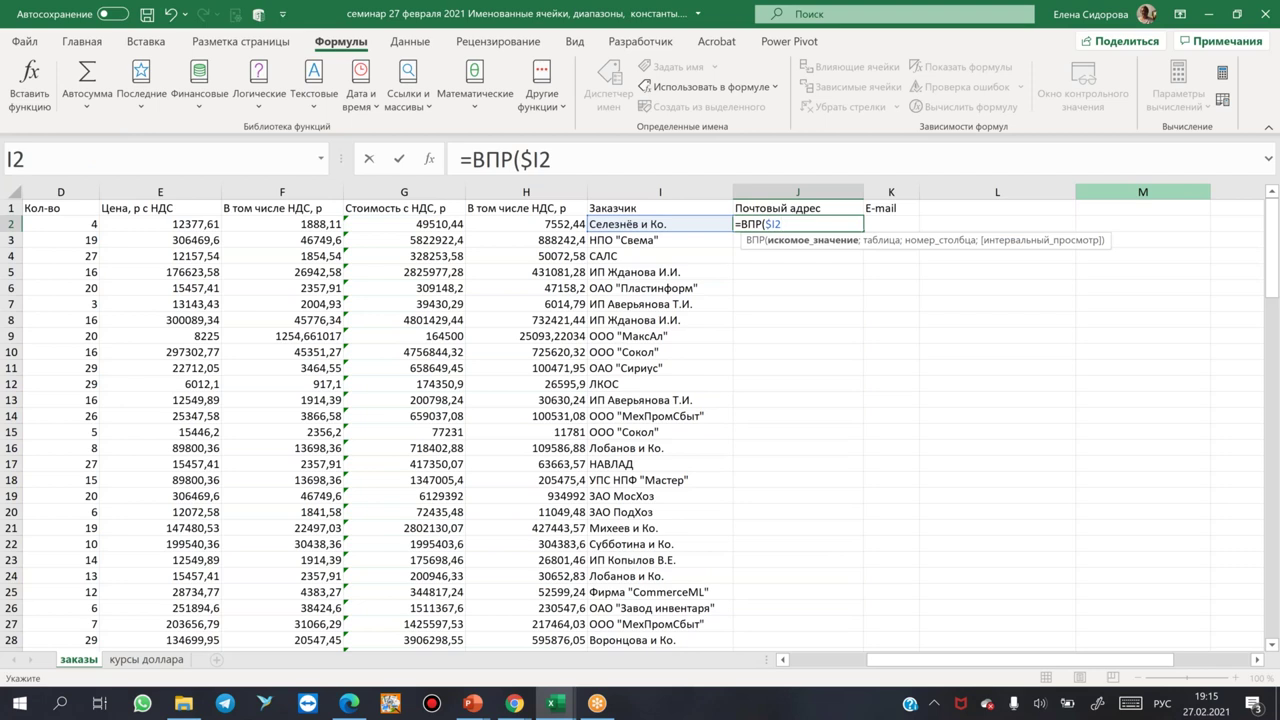
type(";")
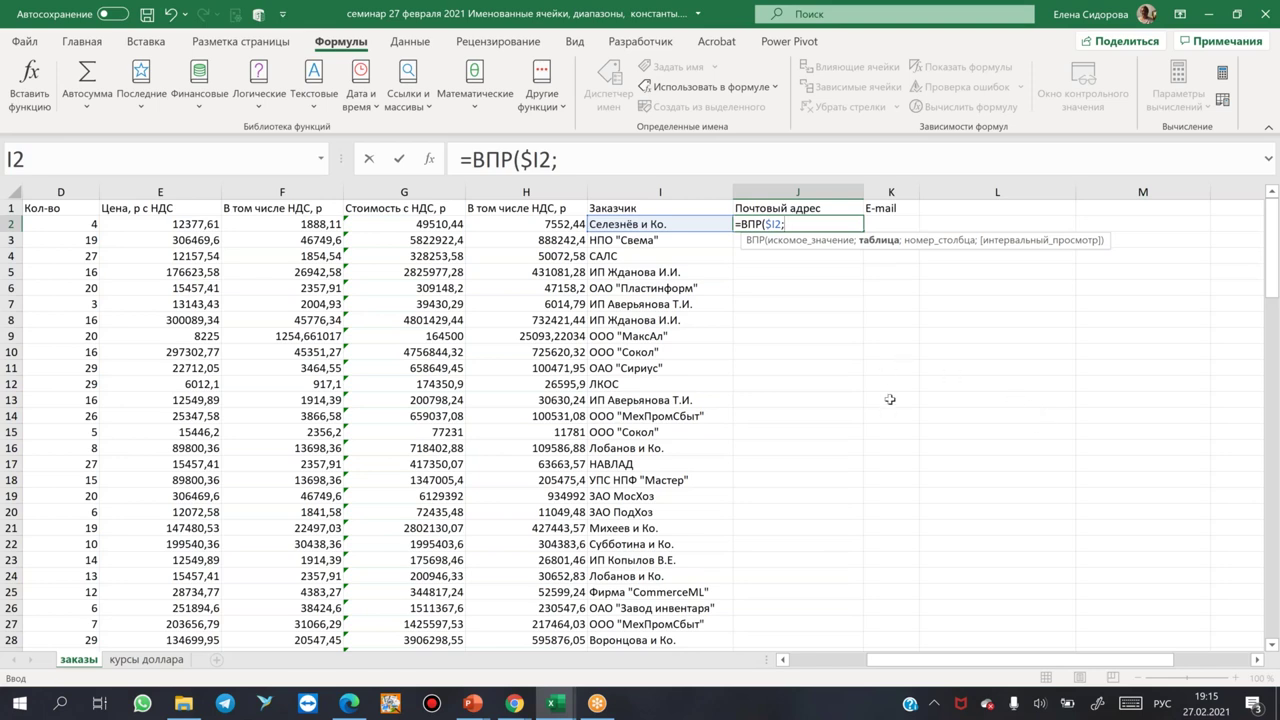
left_click_drag(634, 73, 782, 98)
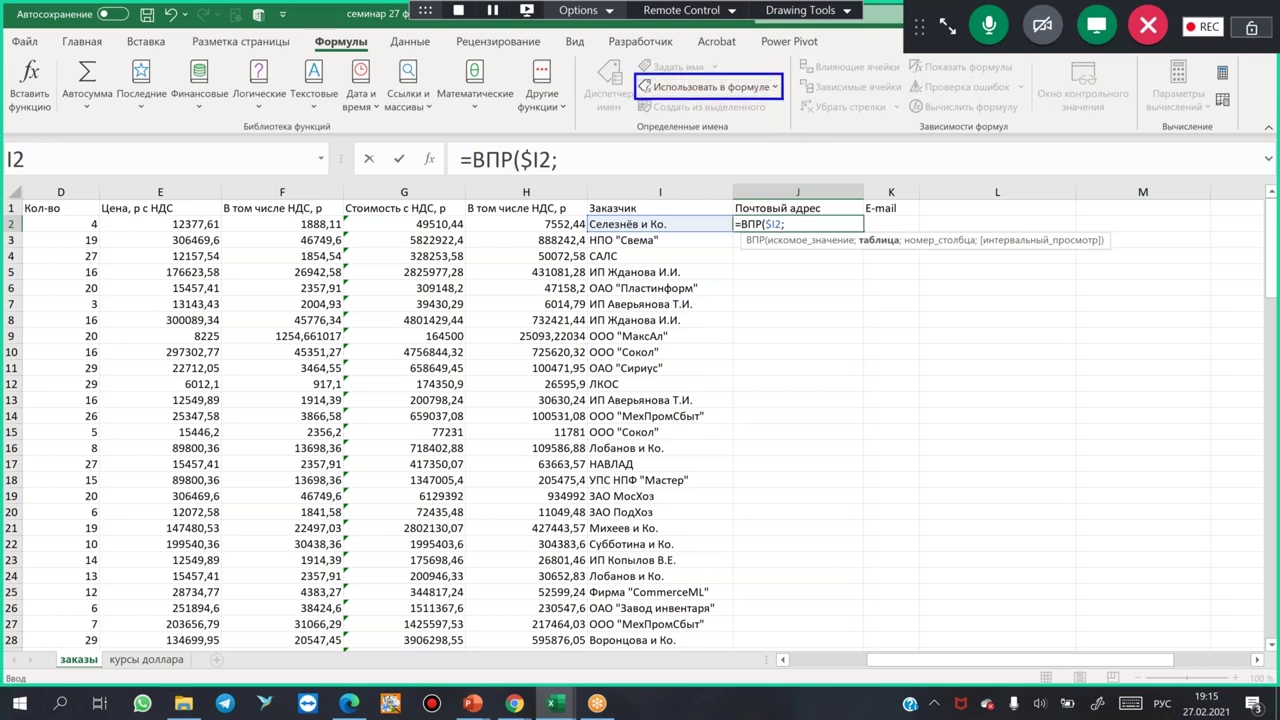
mouse_move(775, 320)
left_mouse_down()
mouse_move(771, 370)
mouse_move(800, 318)
mouse_move(794, 347)
mouse_move(840, 356)
mouse_move(806, 368)
left_mouse_up()
left_click_drag(822, 298, 860, 320)
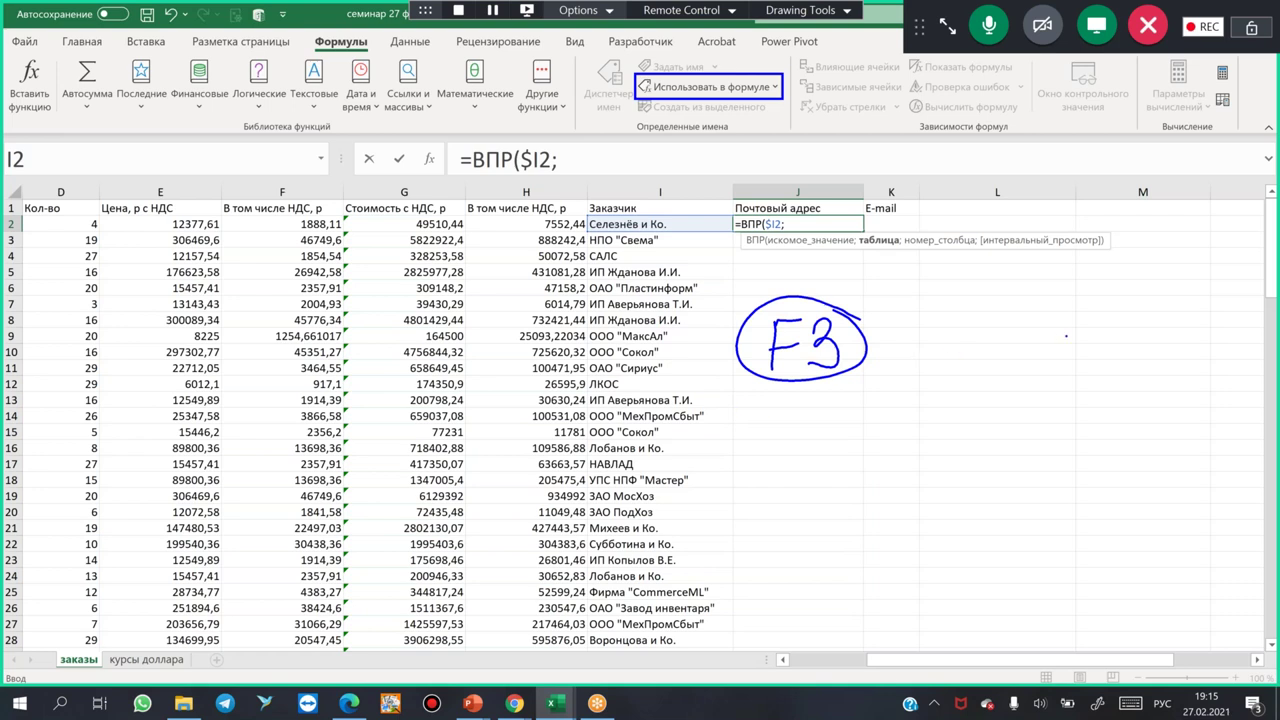
key("Escape")
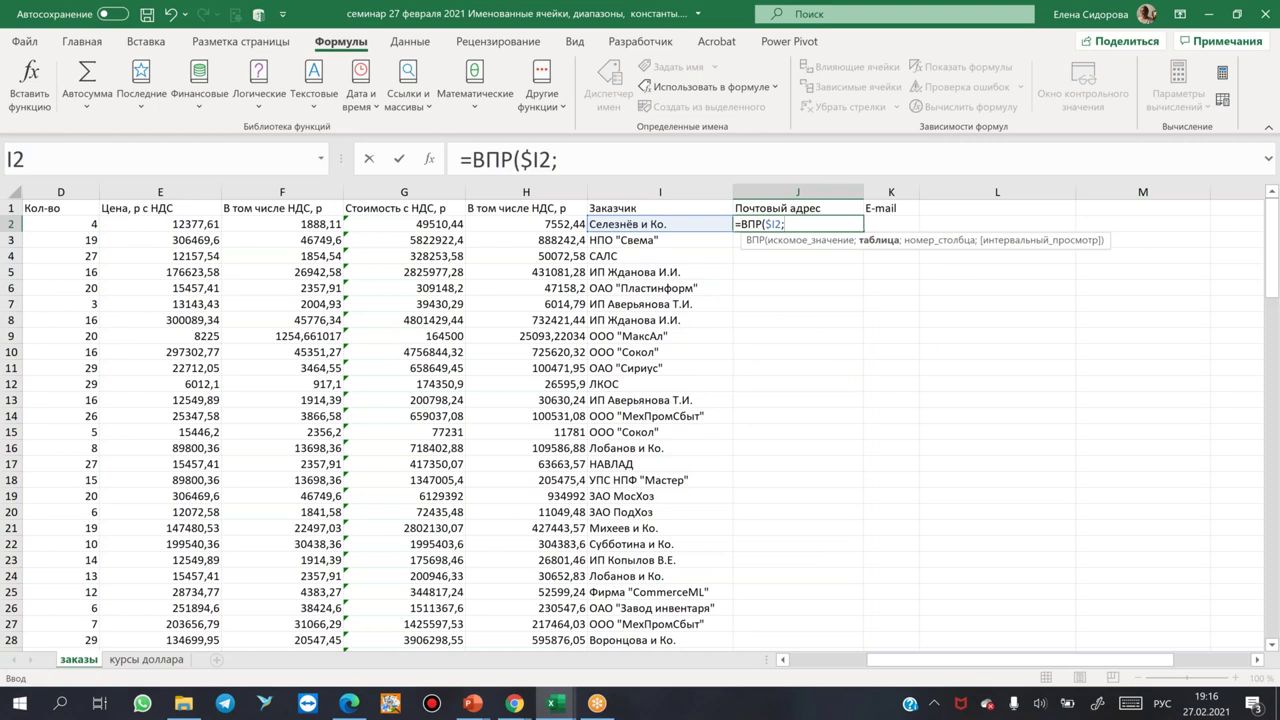
key("F3")
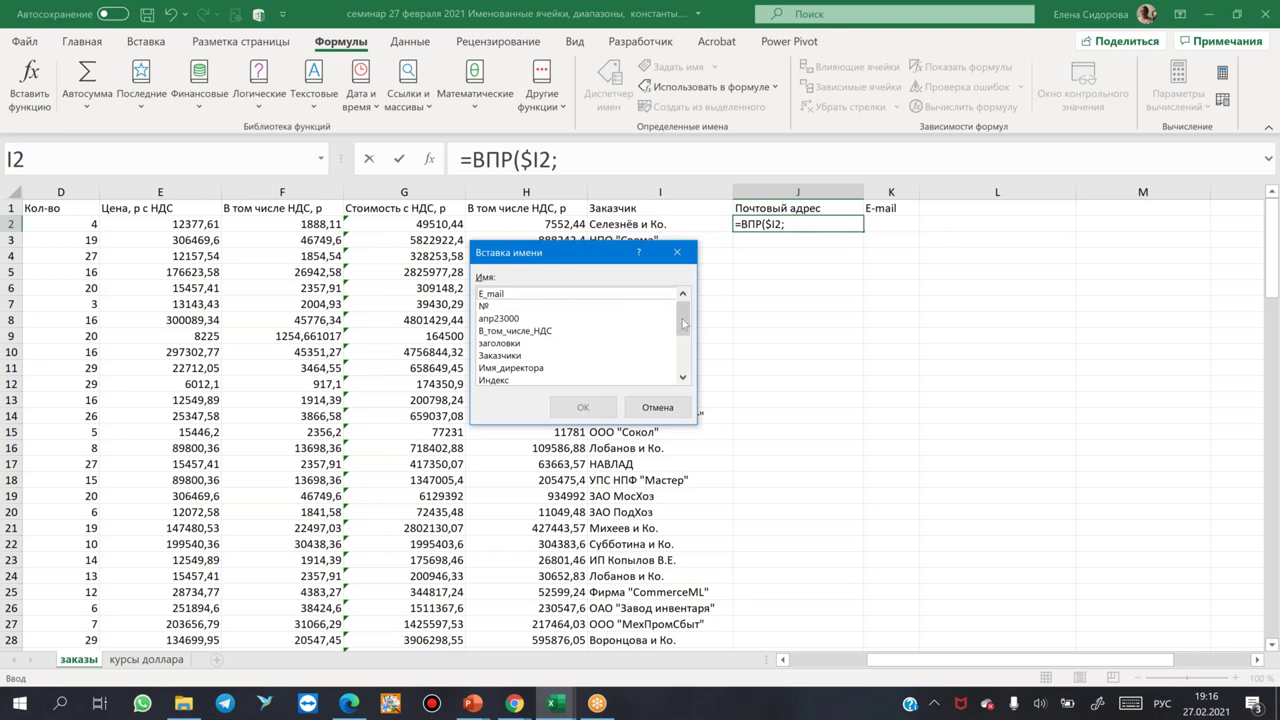
left_click_drag(684, 318, 685, 368)
left_click(677, 252)
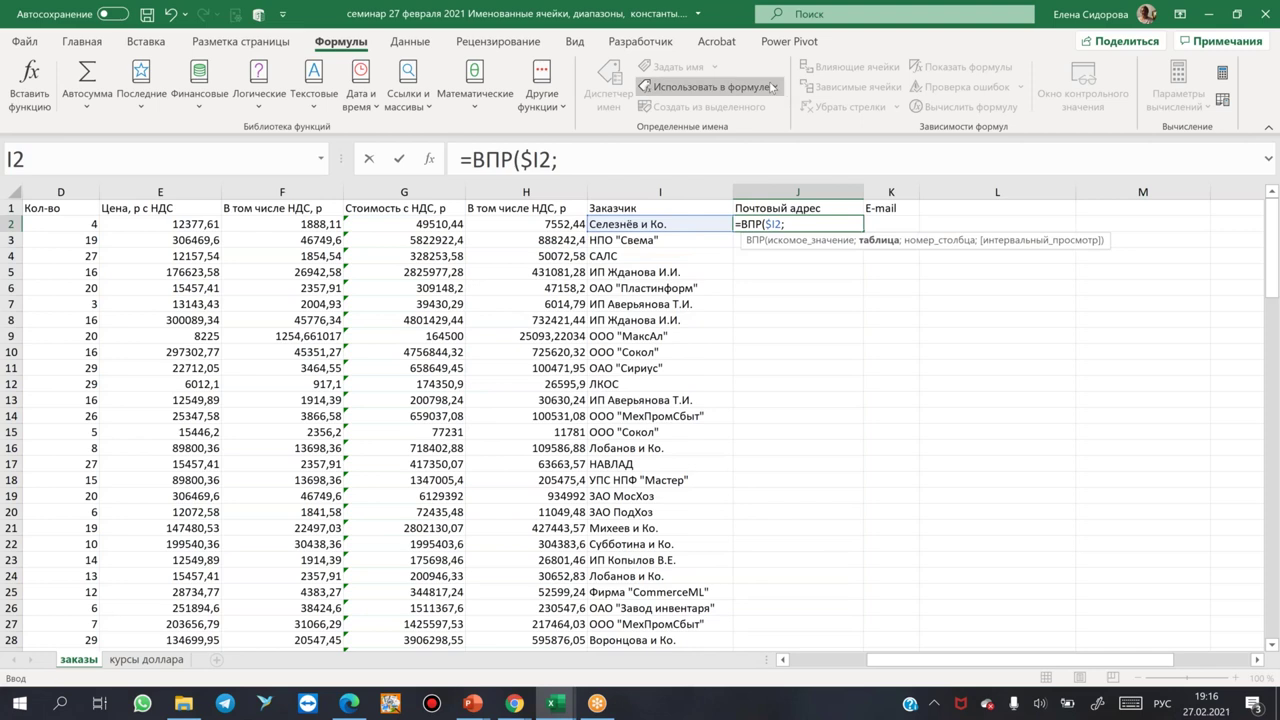
- Insert the defined name О_Заказчике as the ВПР table argument
left_click(776, 88)
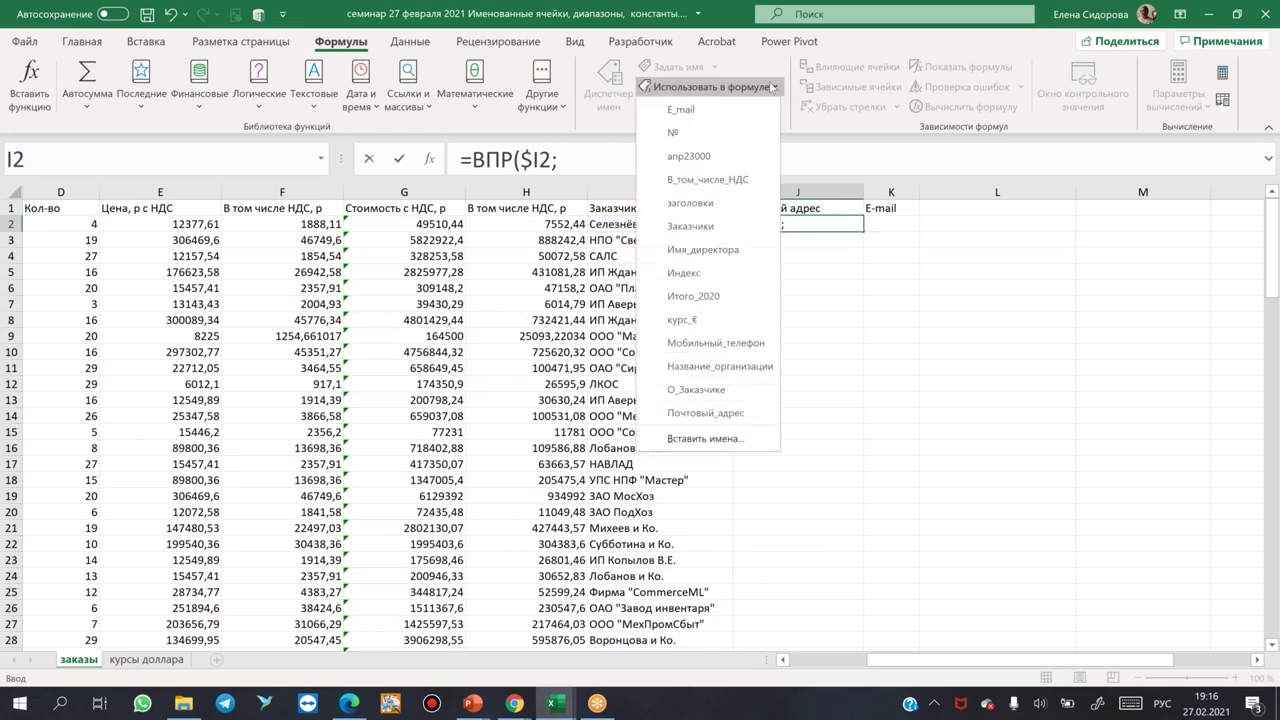
left_click(673, 392)
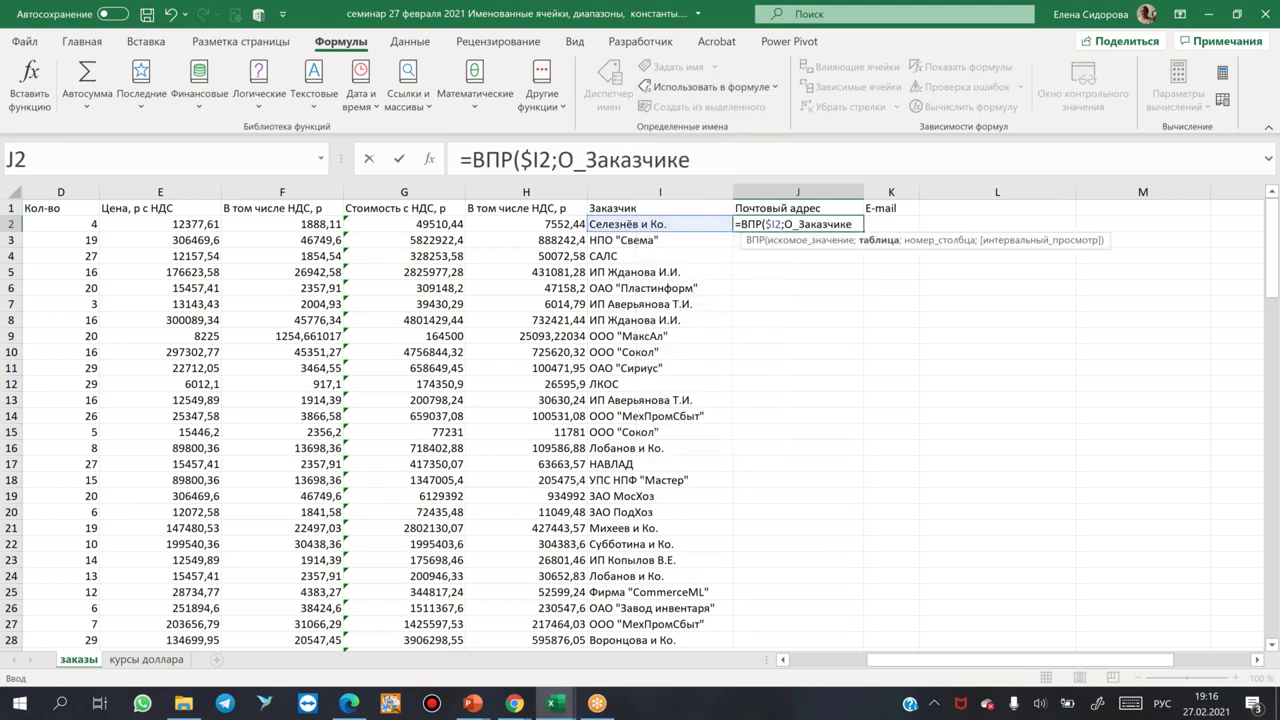
type(";")
- Nest ПОИСКПОЗ as the column number, with the Почтовый адрес heading as its lookup value and only the row locked, J$1
type("пои")
key("Down")
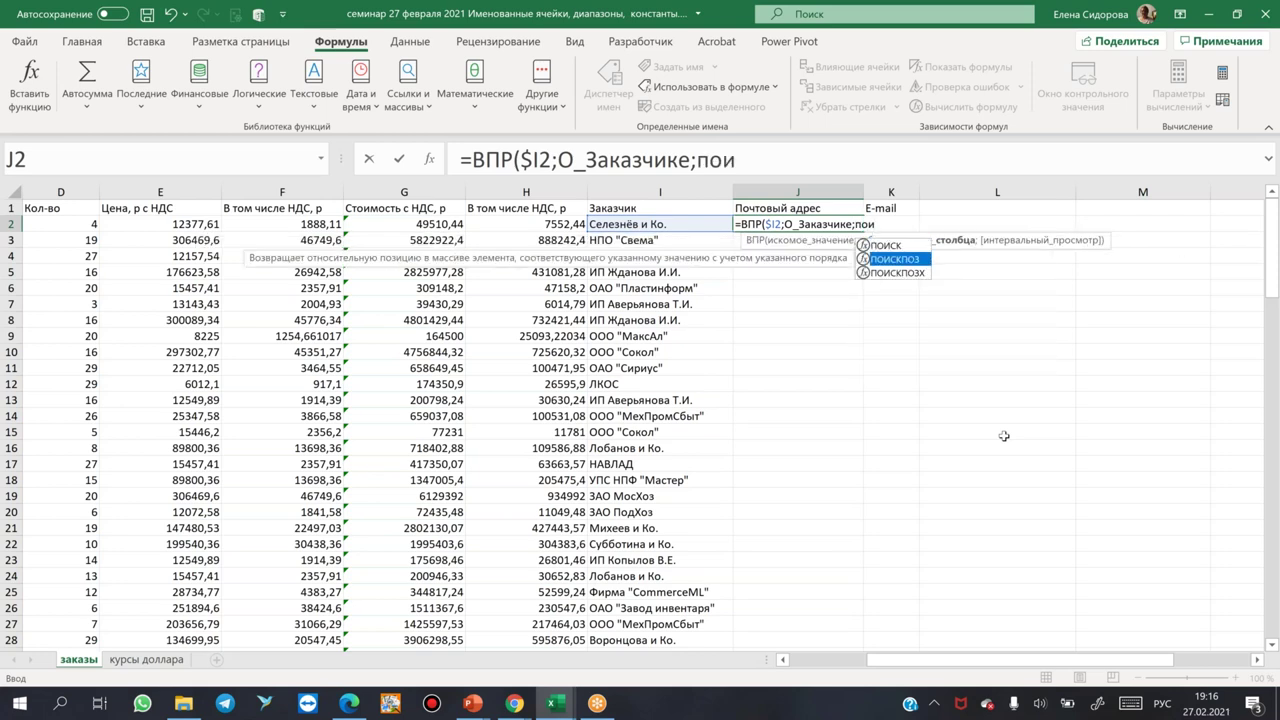
key("Tab")
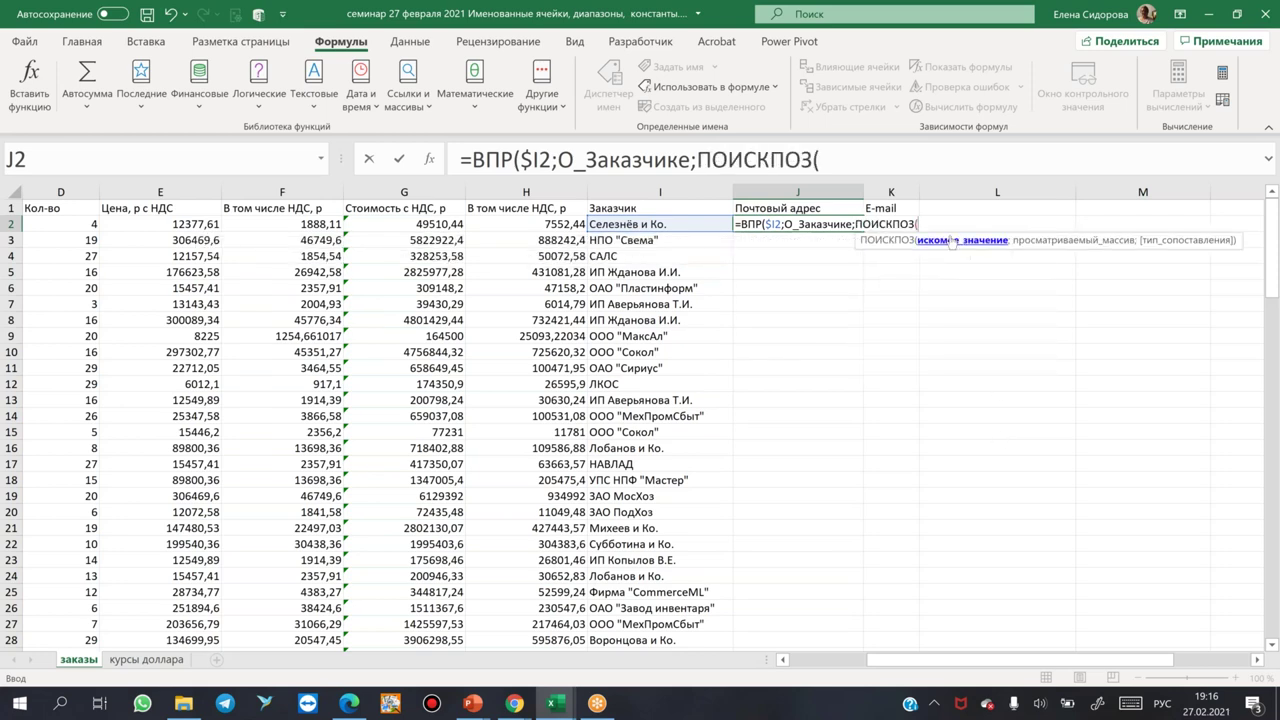
left_click(808, 207)
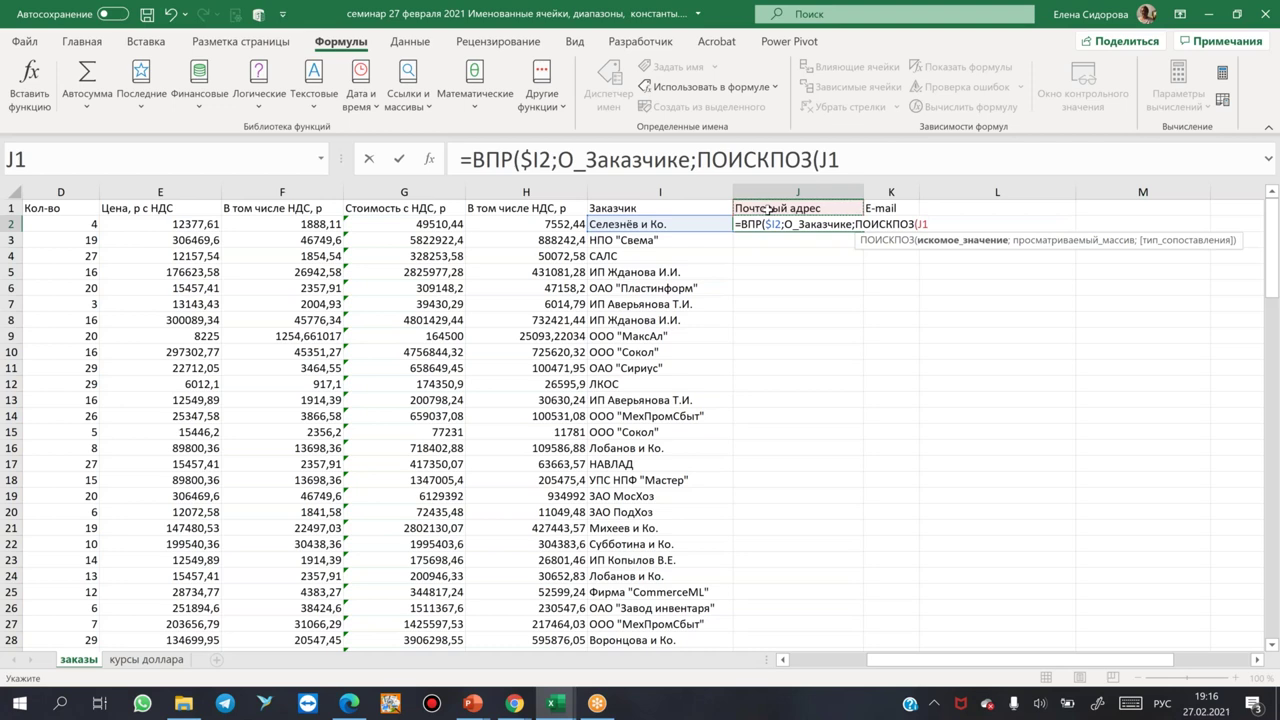
key("F4")
key("F4")
type(";")
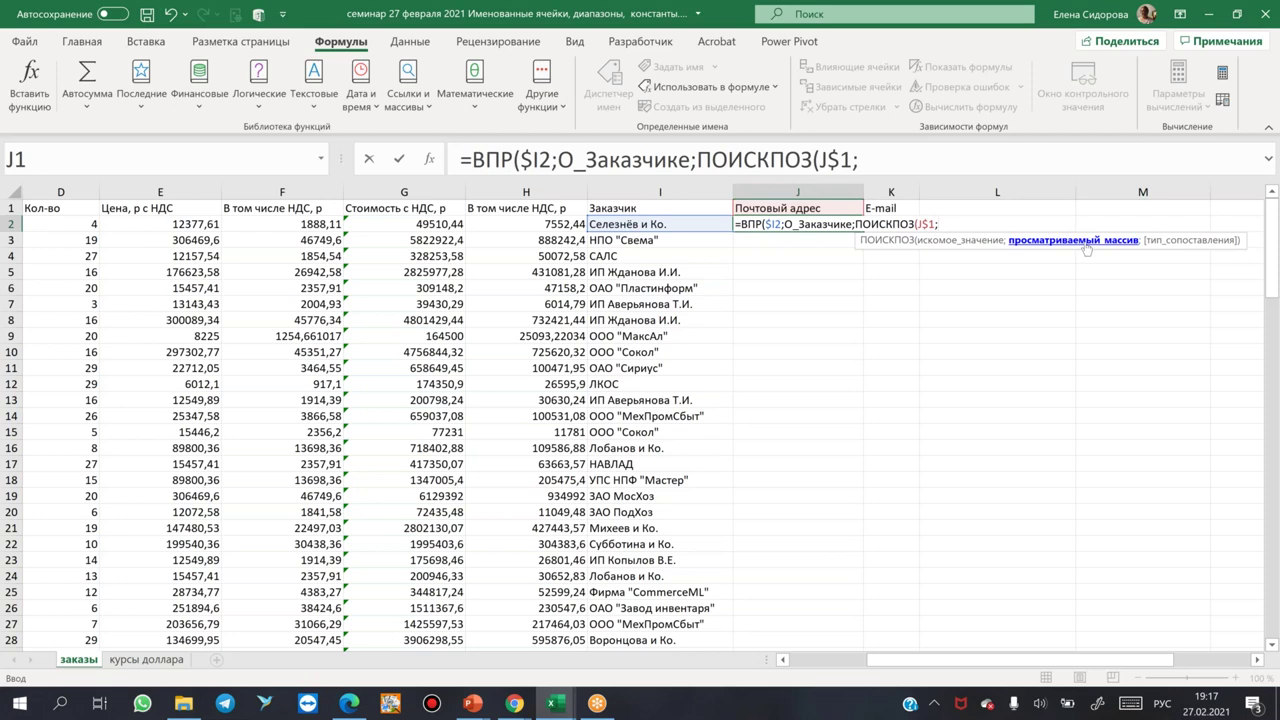
- Set the defined name заголовки as the ПОИСКПОЗ array with match type 0, and close the nested function
left_click(762, 92)
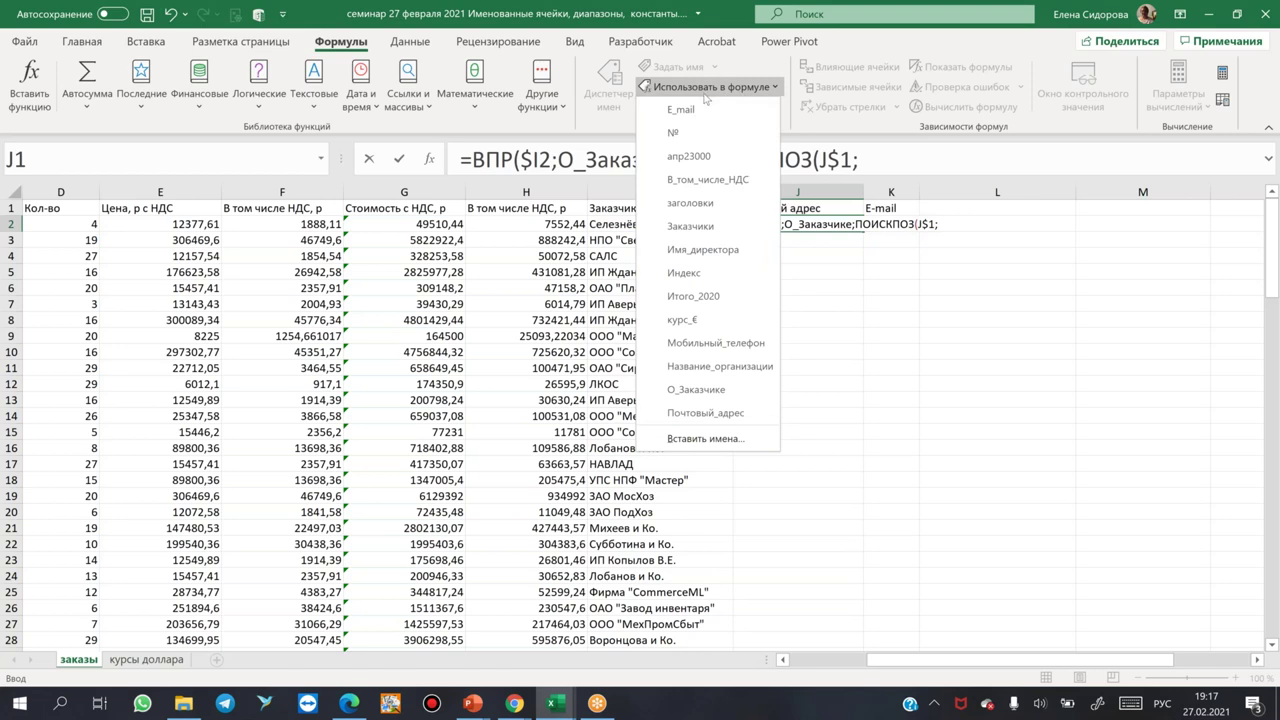
left_click(689, 204)
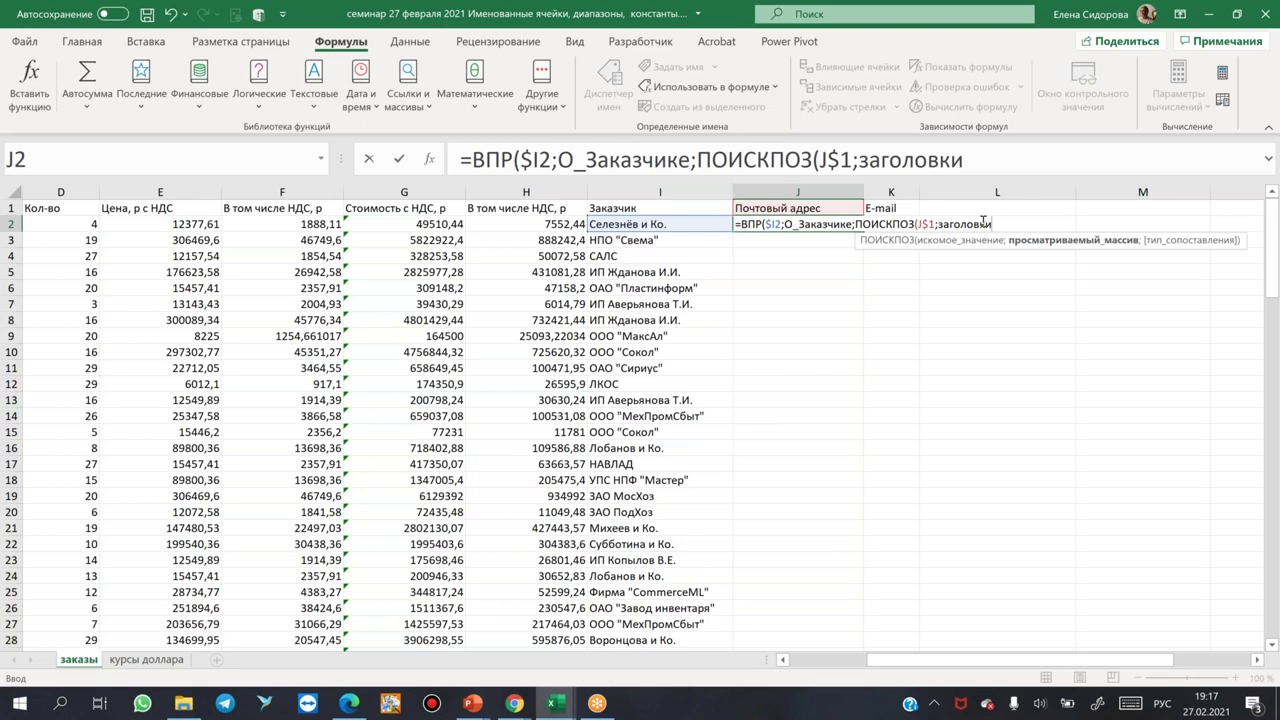
type(";")
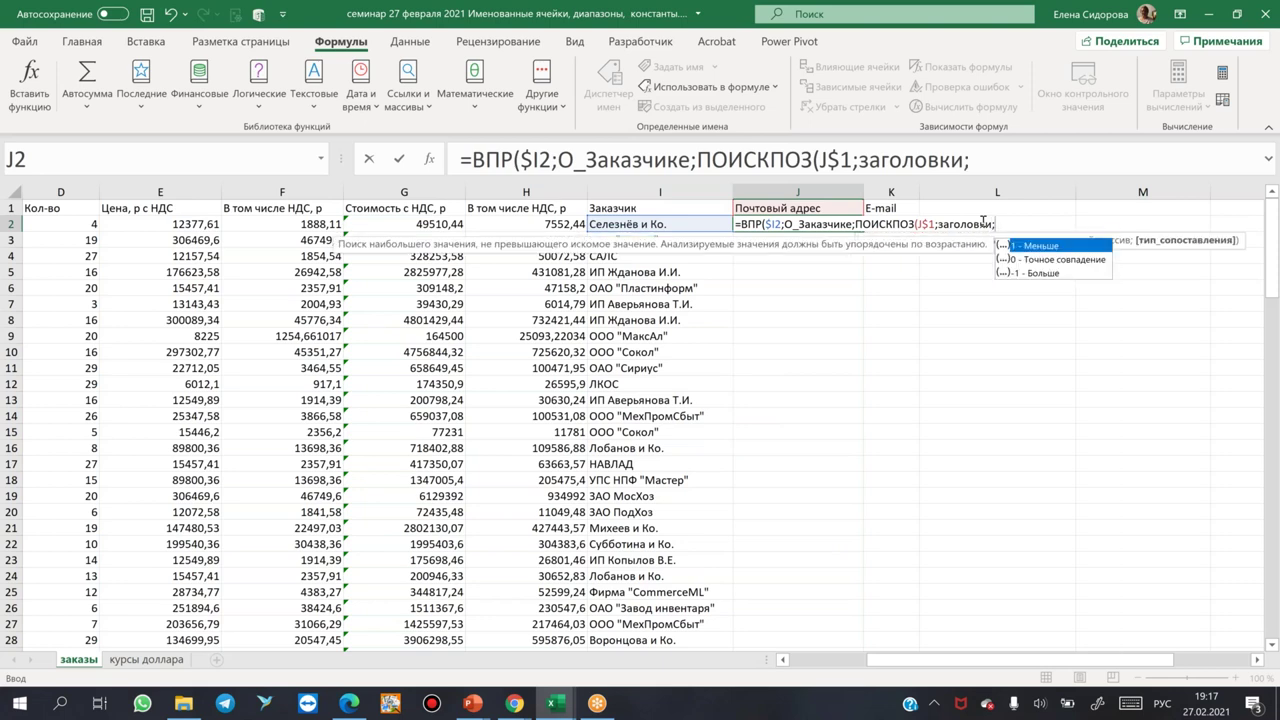
type("0)")
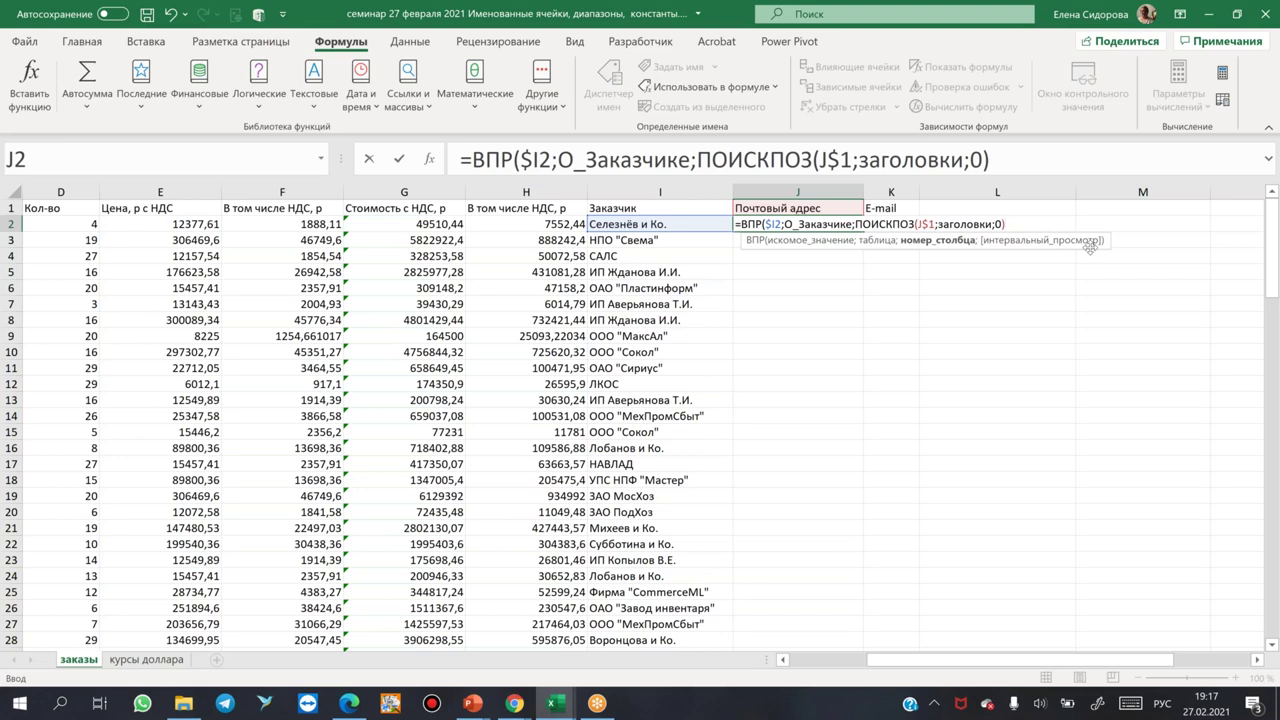
- Finish the ВПР formula in J2 with exact match 0 as the range lookup argument and enter it
type(";")
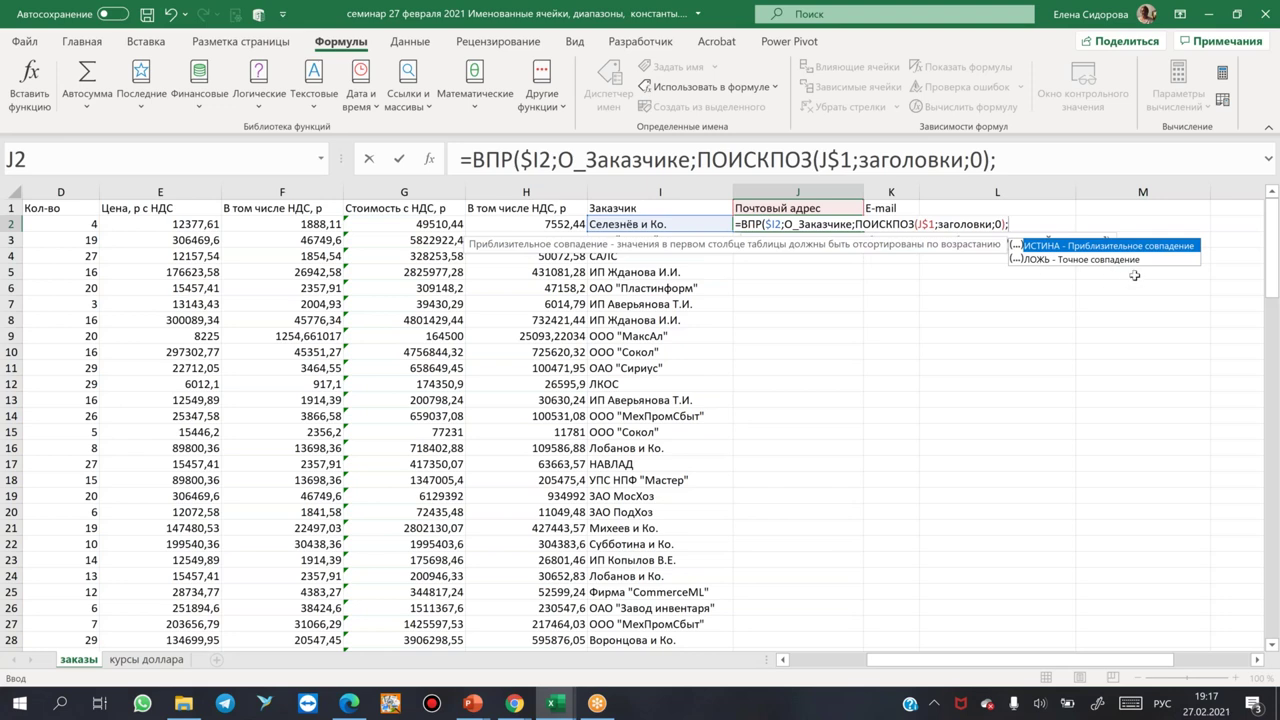
type("0)")
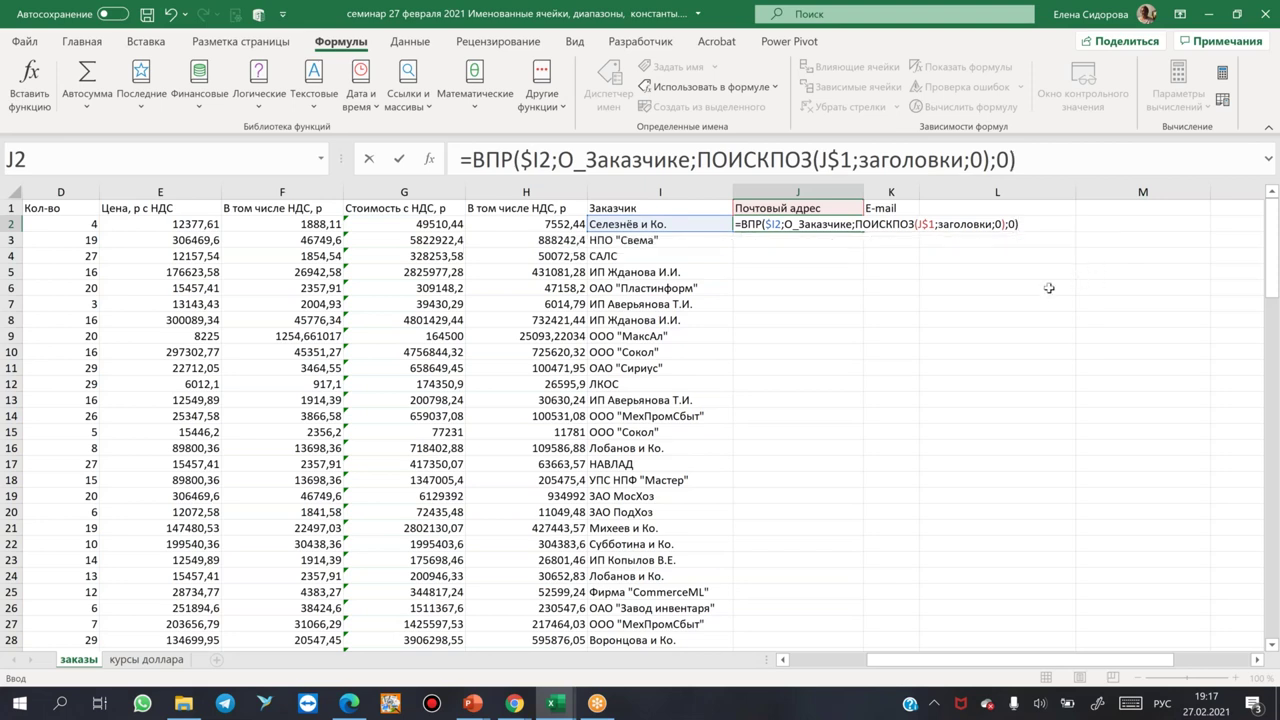
key("Return")
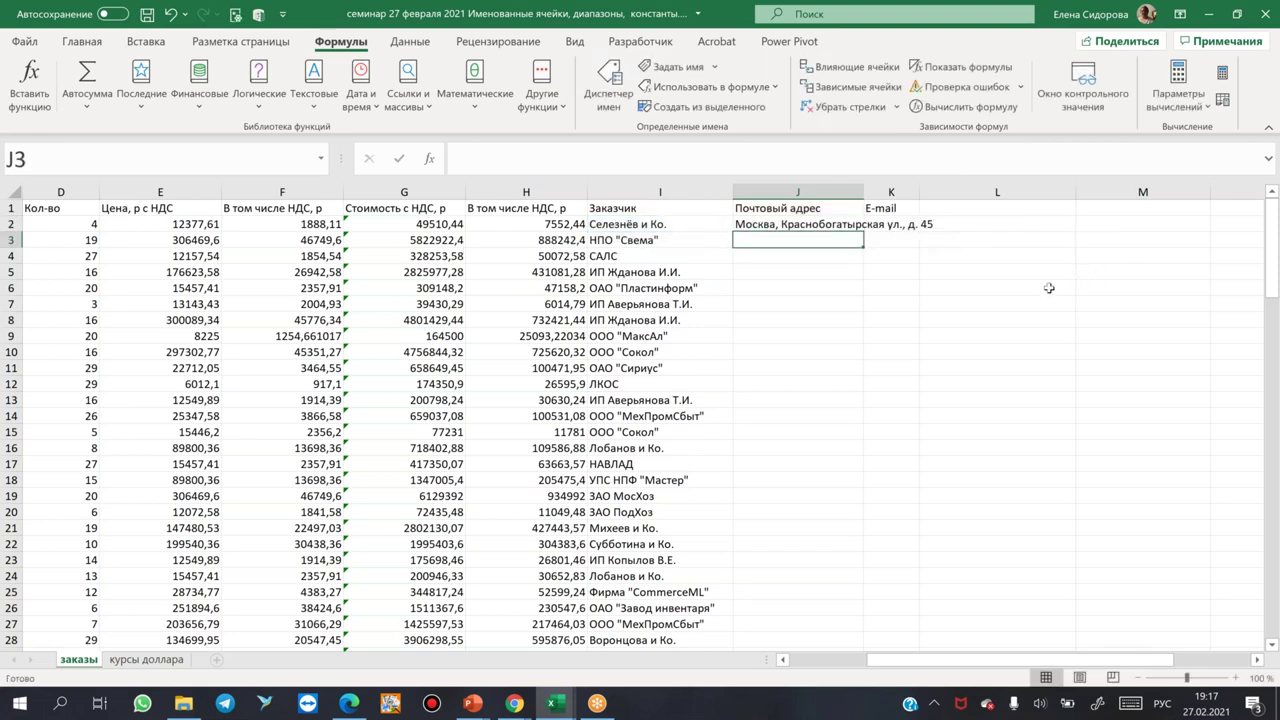
- Fit the Почтовый адрес column to its contents, copy the J2 lookup formula into K2 under E-mail, and fit that column's width
double_click(862, 191)
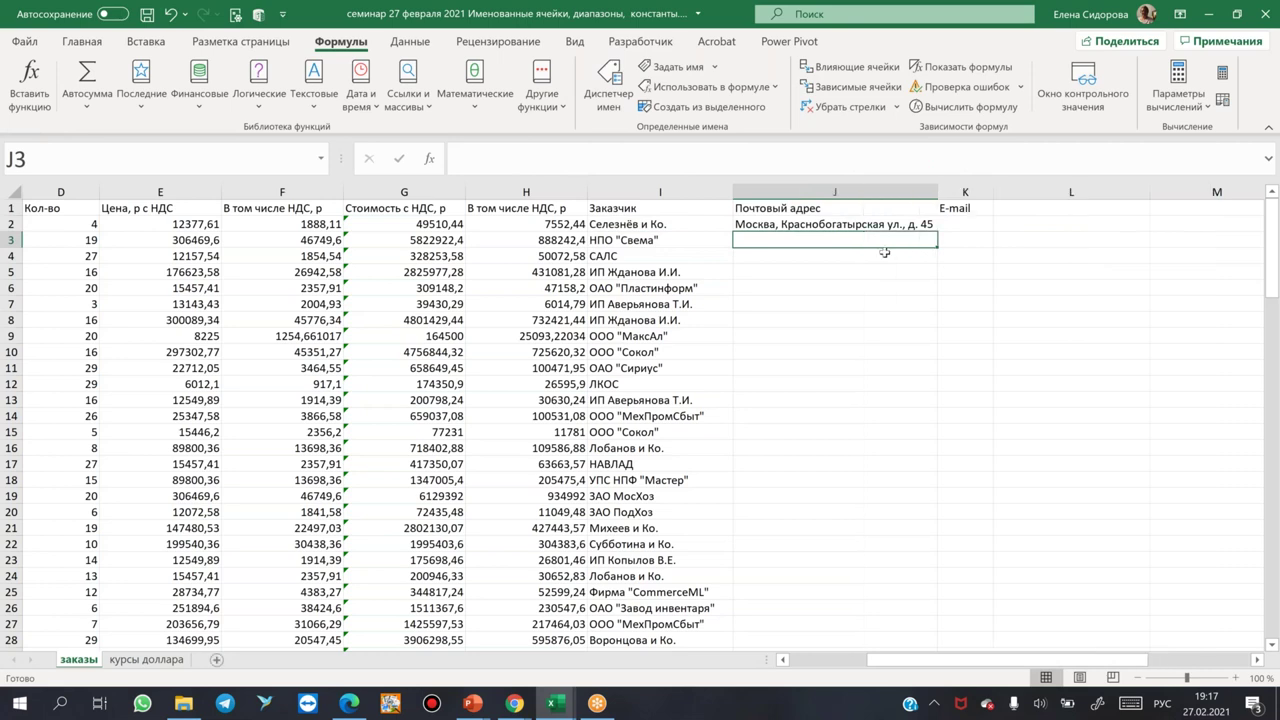
left_click(822, 225)
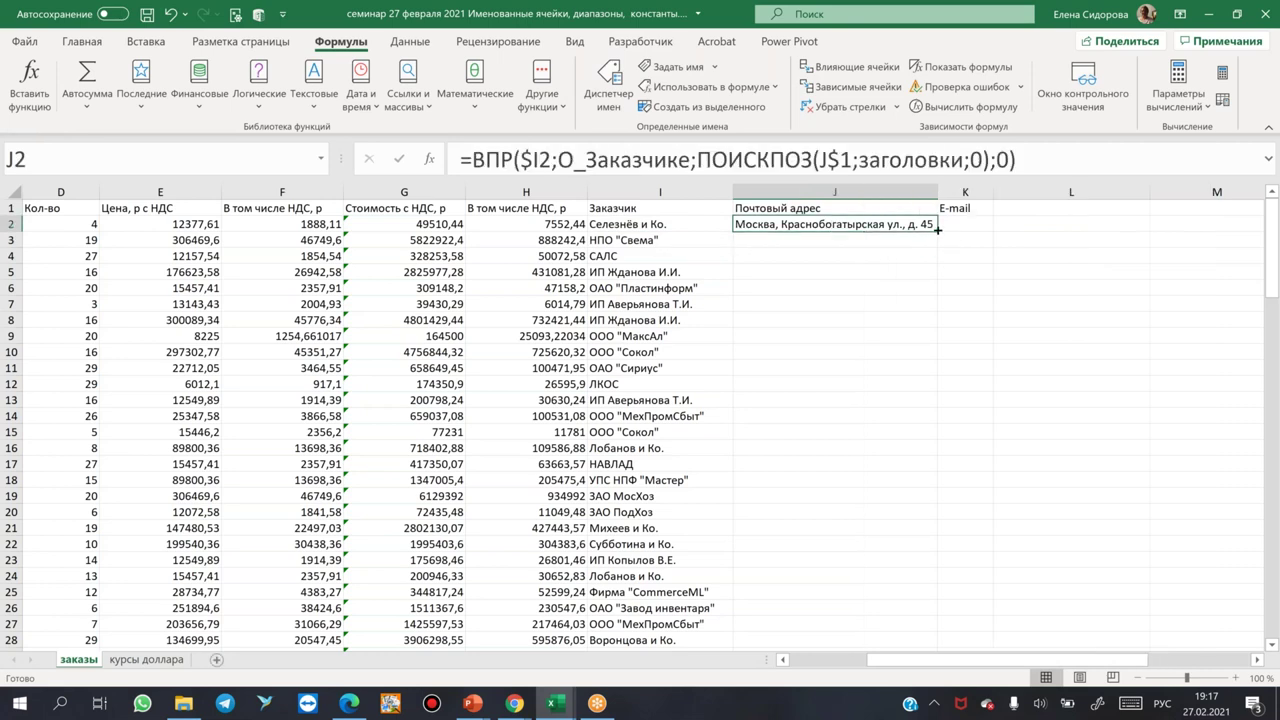
left_click_drag(938, 230, 1040, 192)
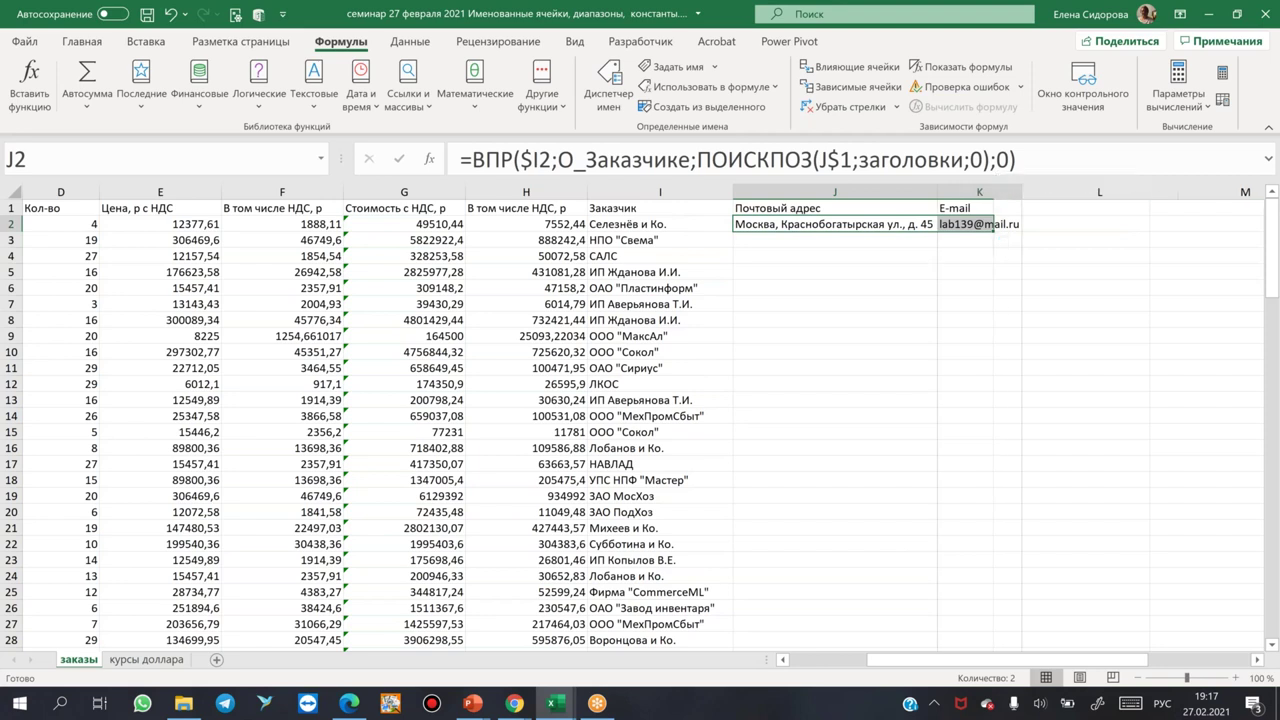
- Copy the lookup formulas in J2:K2 down through every order row and check the filled addresses and e-mails
left_click(982, 226)
left_click_drag(845, 226, 965, 226)
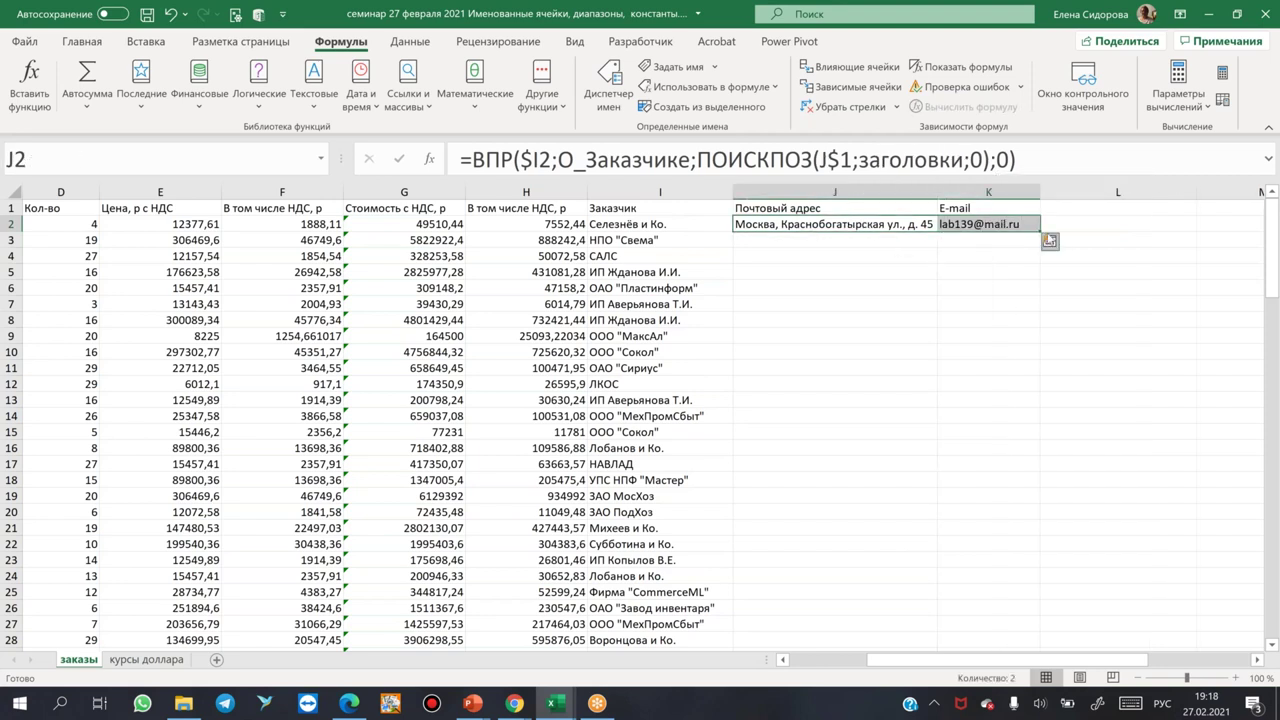
double_click(1039, 230)
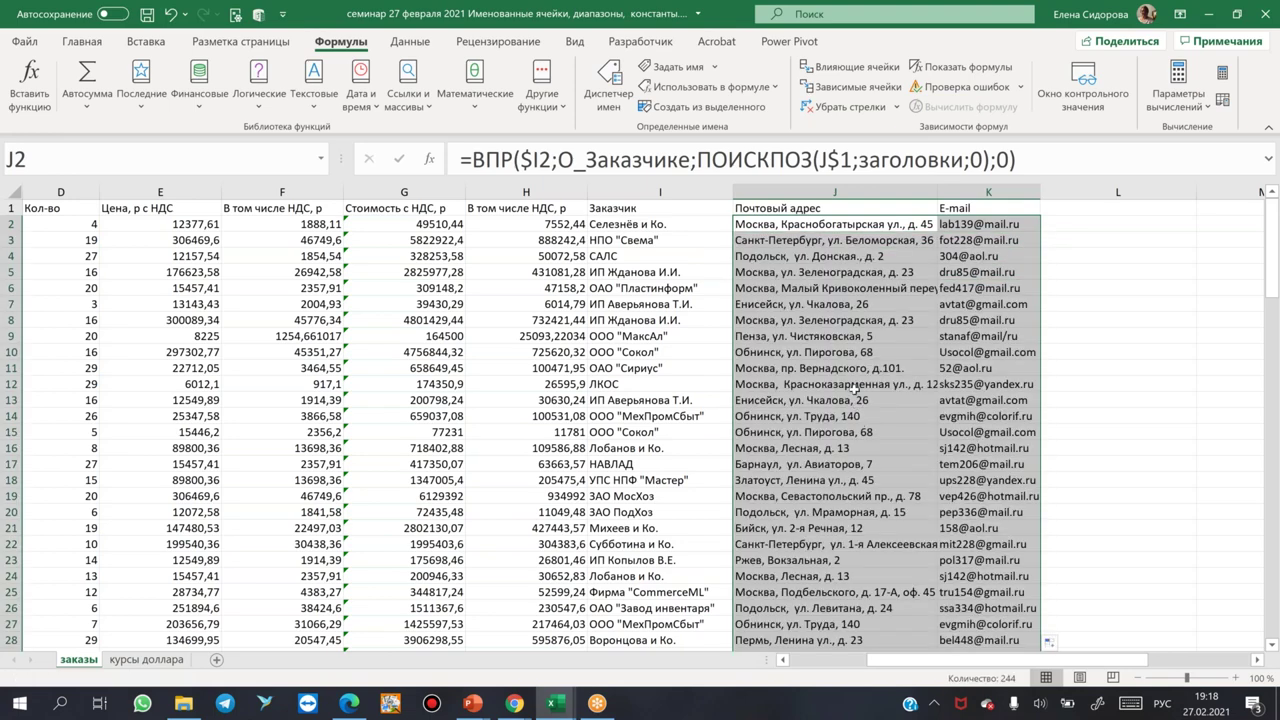
scroll(855, 386, "down", 20)
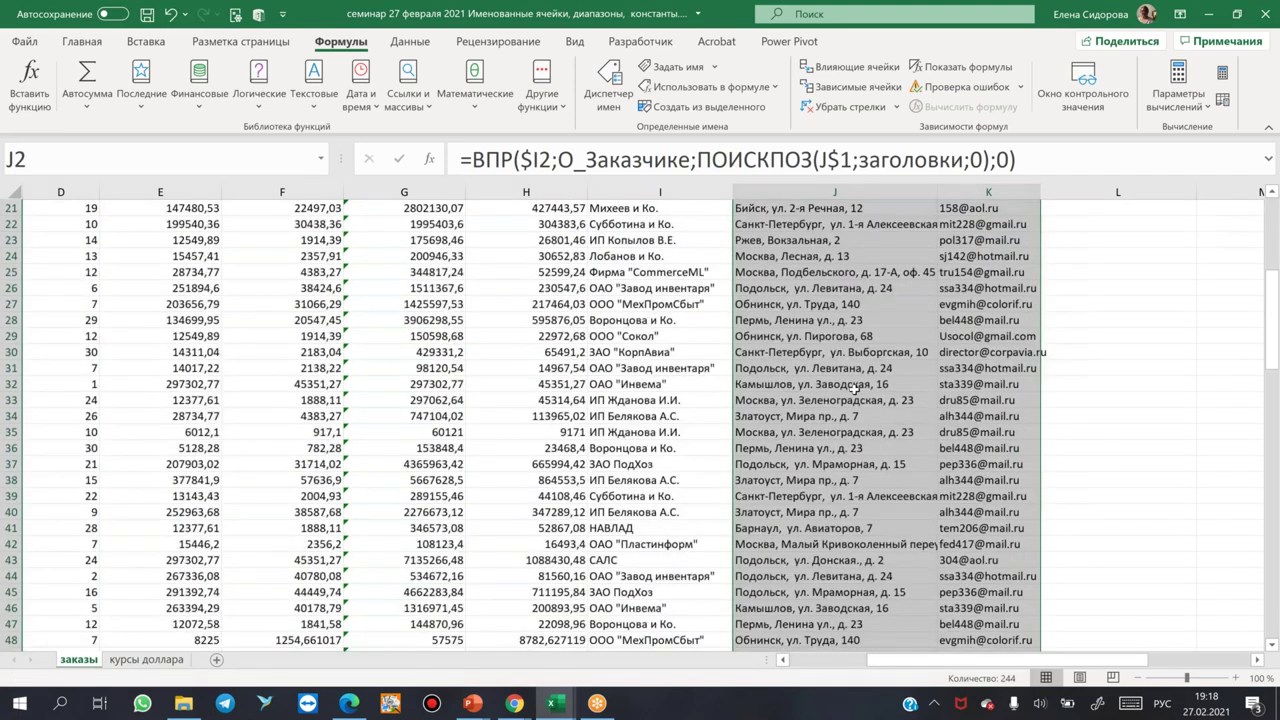
scroll(855, 390, "down", 3)
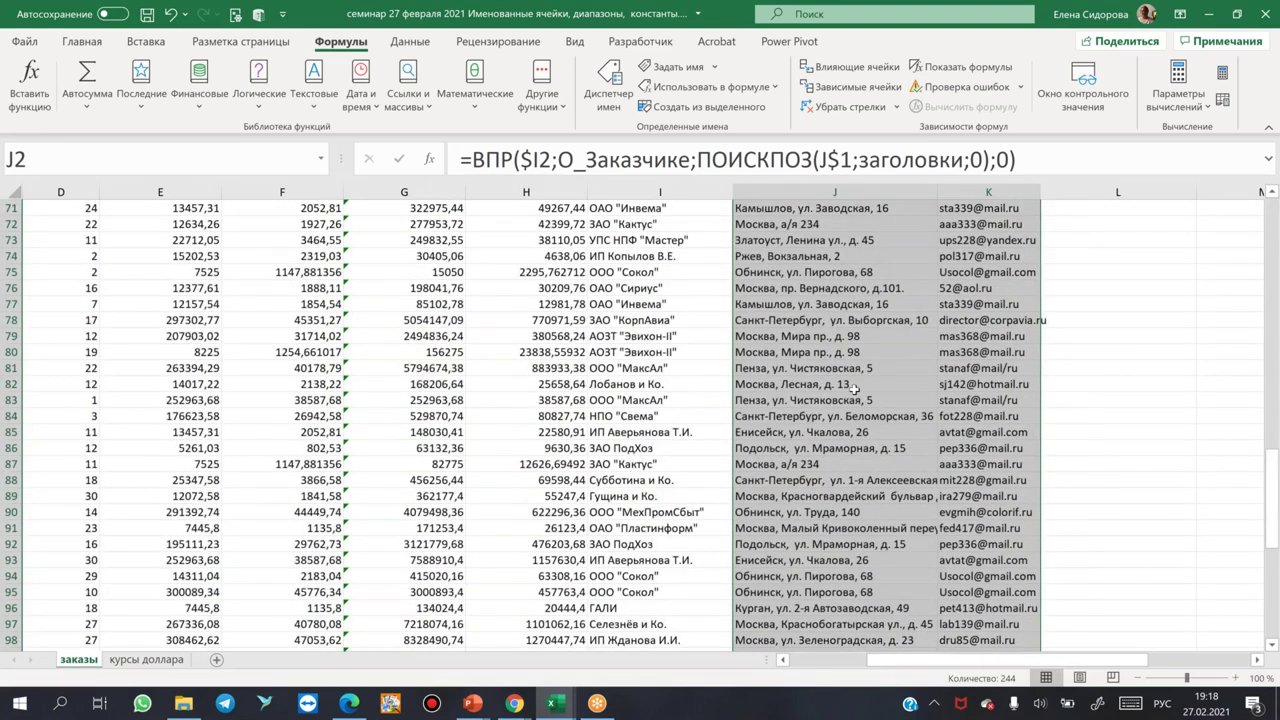
scroll(855, 388, "down", 15)
scroll(853, 386, "up", 17)
scroll(853, 377, "up", 20)
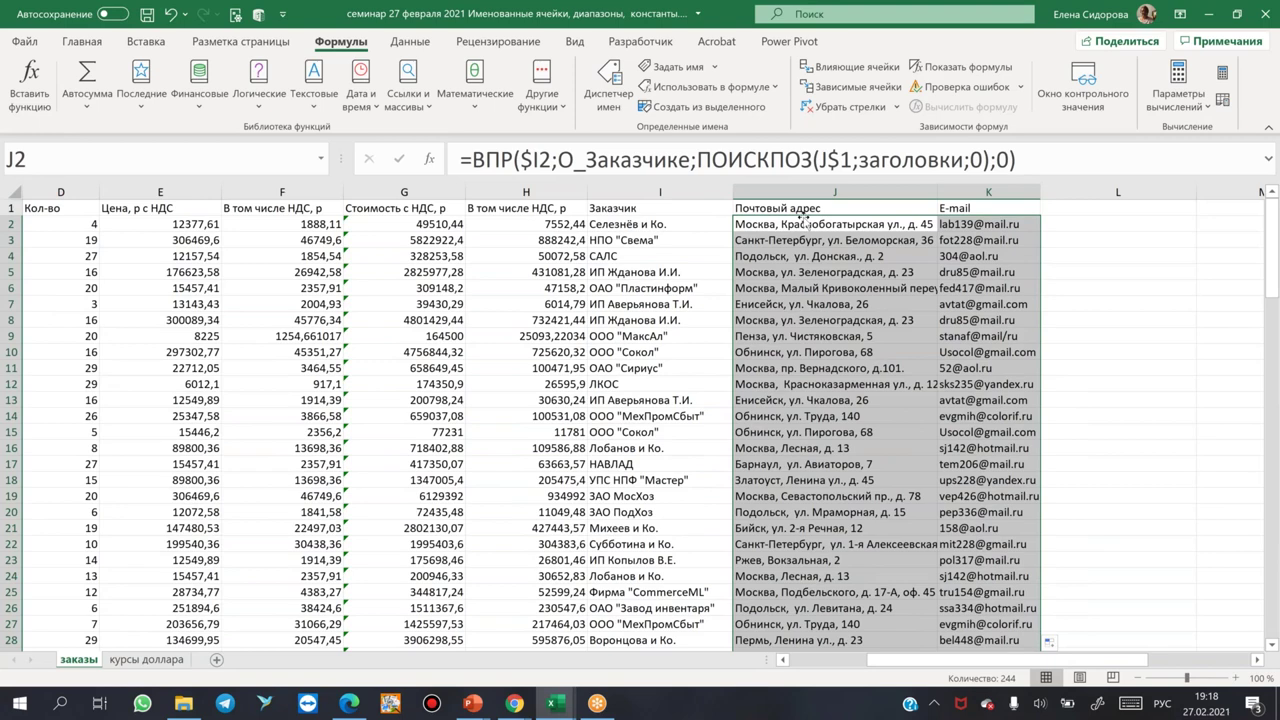
- Review the J2 formula, marking О_Заказчике, заголовки and the matching sheet headings with temporary pen strokes, and clear the marks
left_click(803, 220)
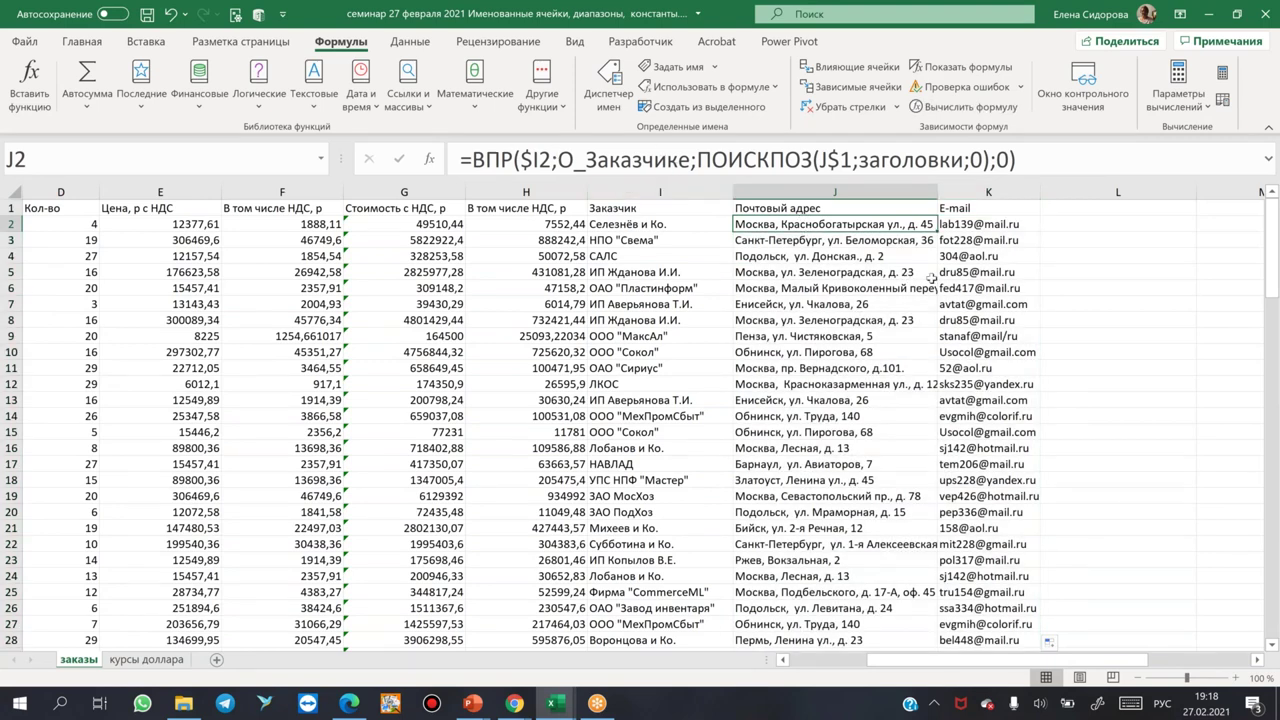
left_click_drag(673, 208, 675, 246)
left_click_drag(556, 180, 688, 178)
mouse_move(838, 205)
left_mouse_down()
mouse_move(847, 212)
mouse_move(874, 182)
mouse_move(964, 176)
left_mouse_up()
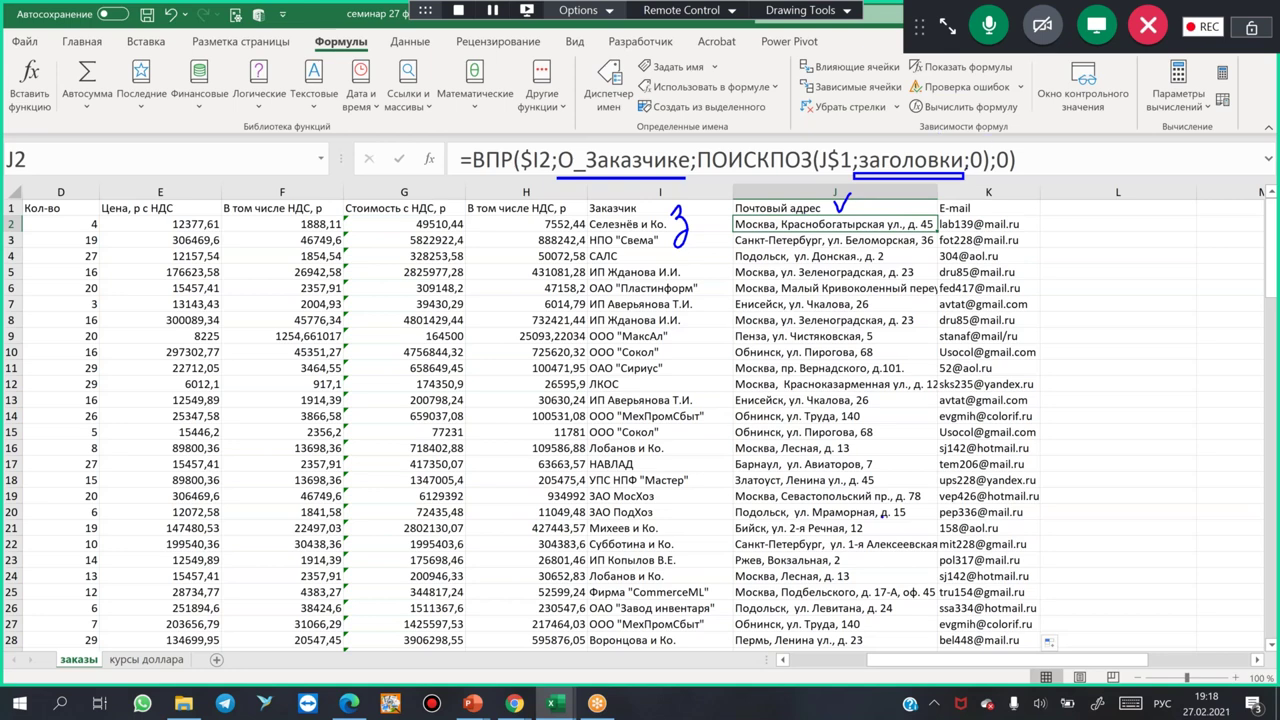
key("Escape")
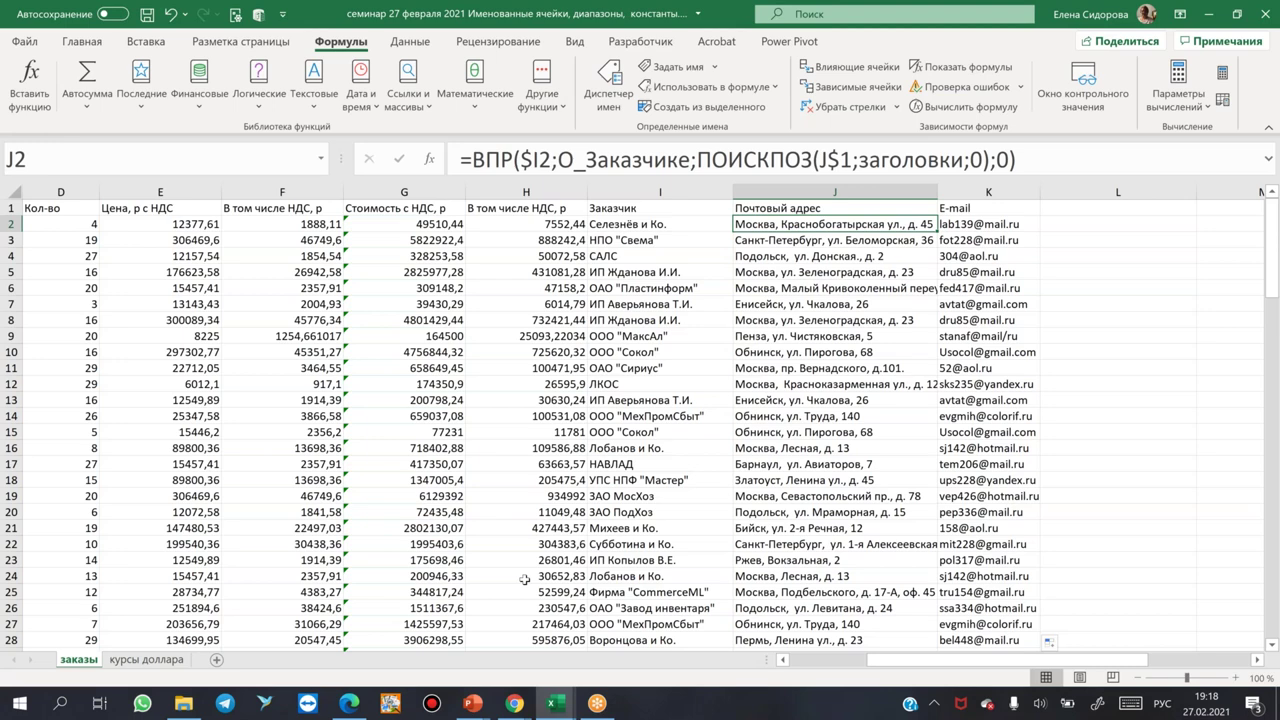
- Inspect the range reference of the E_mail name in the Name Manager, highlight its sheet and cell parts, and close the manager
left_click(609, 88)
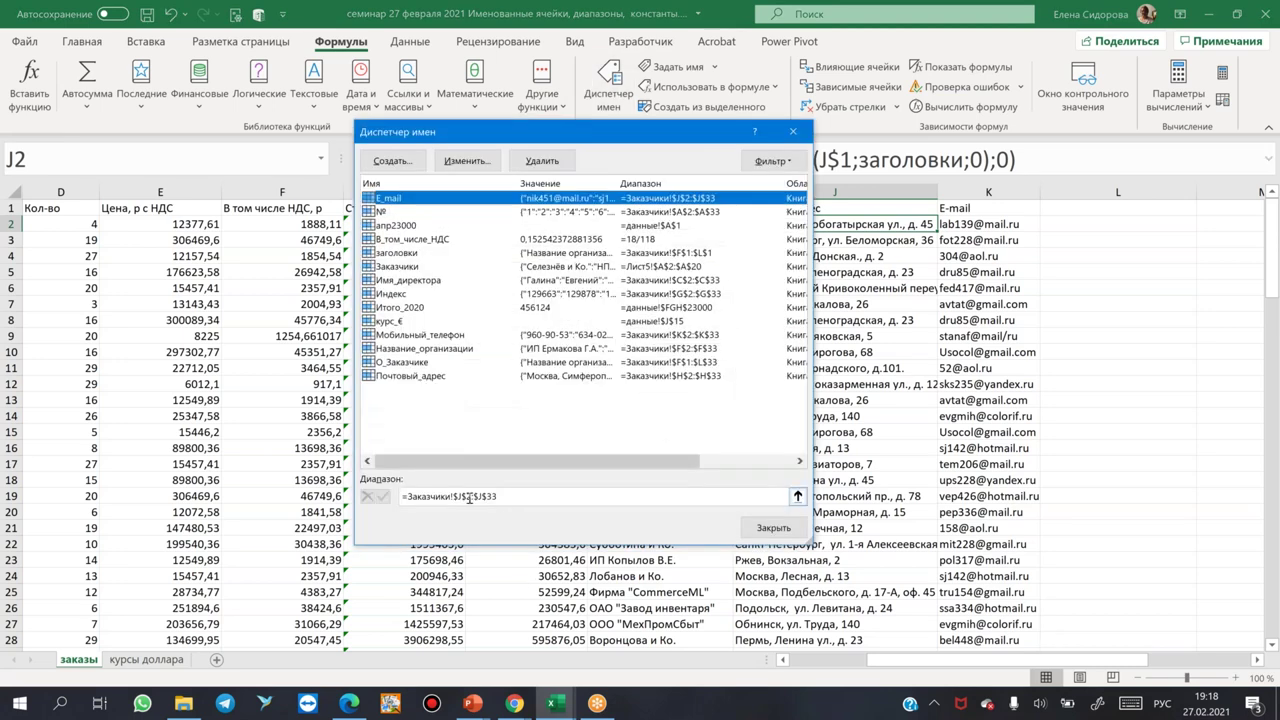
left_click_drag(396, 485, 508, 505)
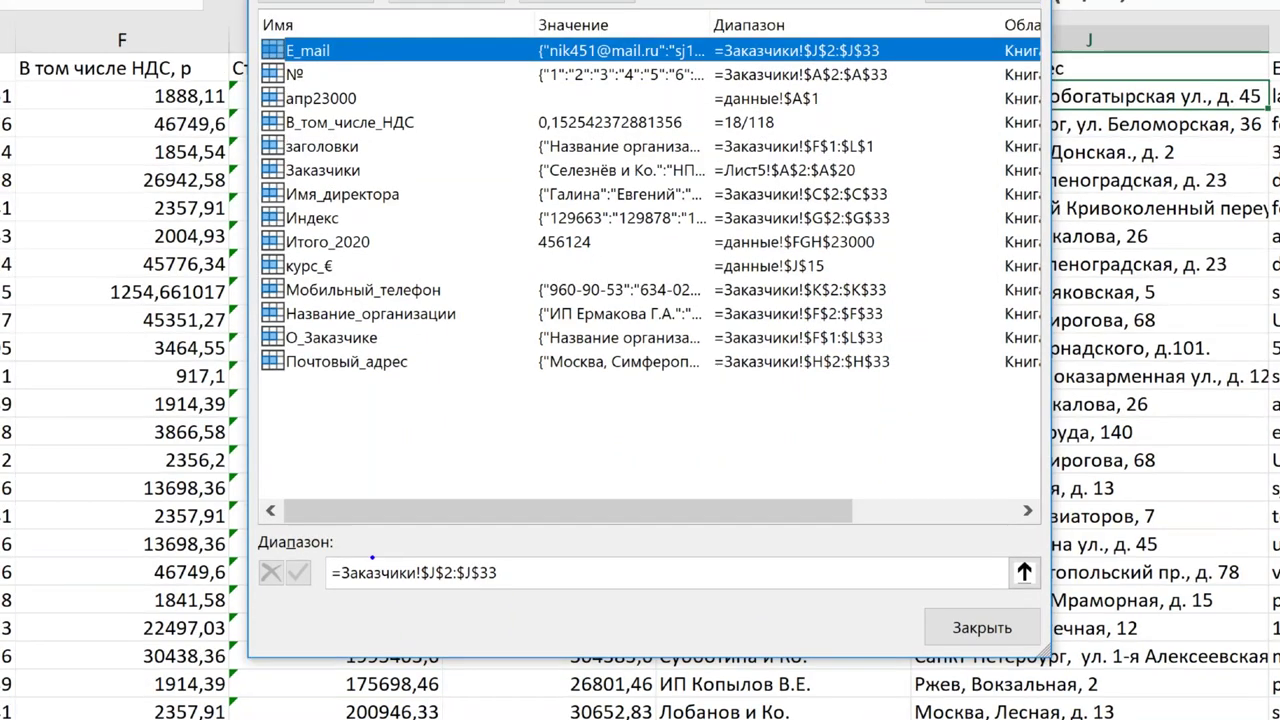
left_click_drag(372, 546, 388, 462)
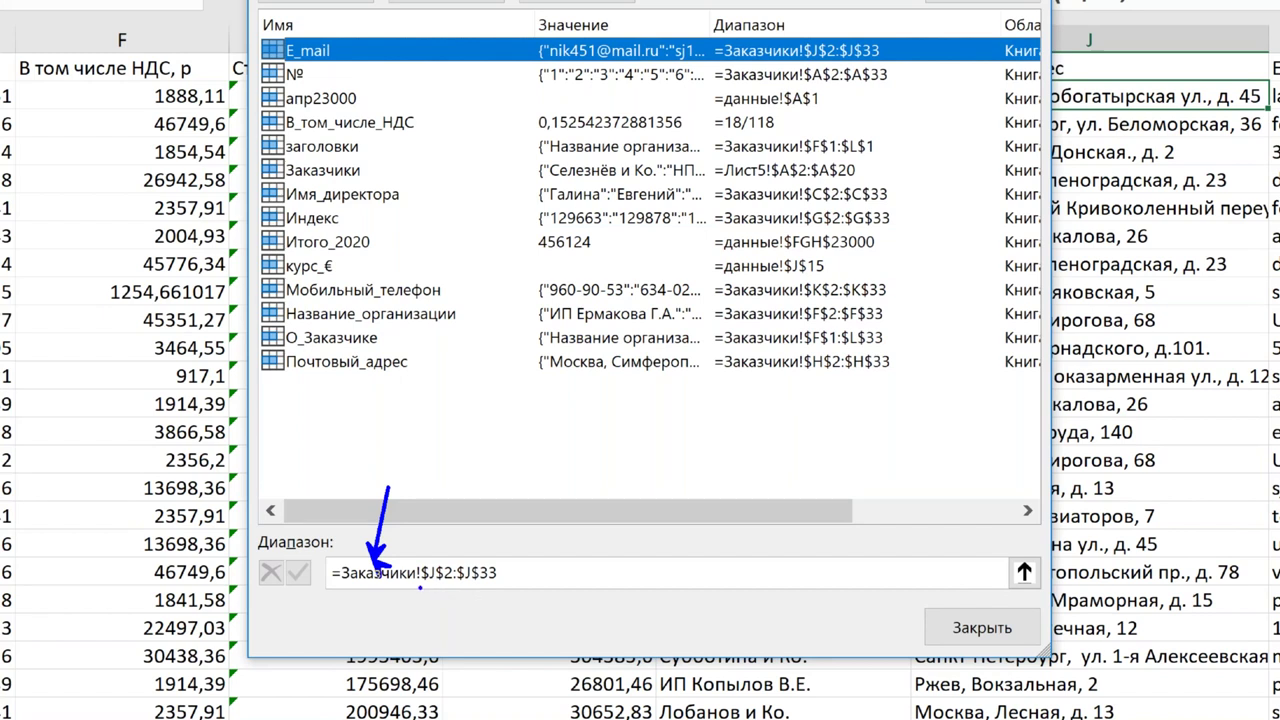
left_click_drag(420, 586, 499, 589)
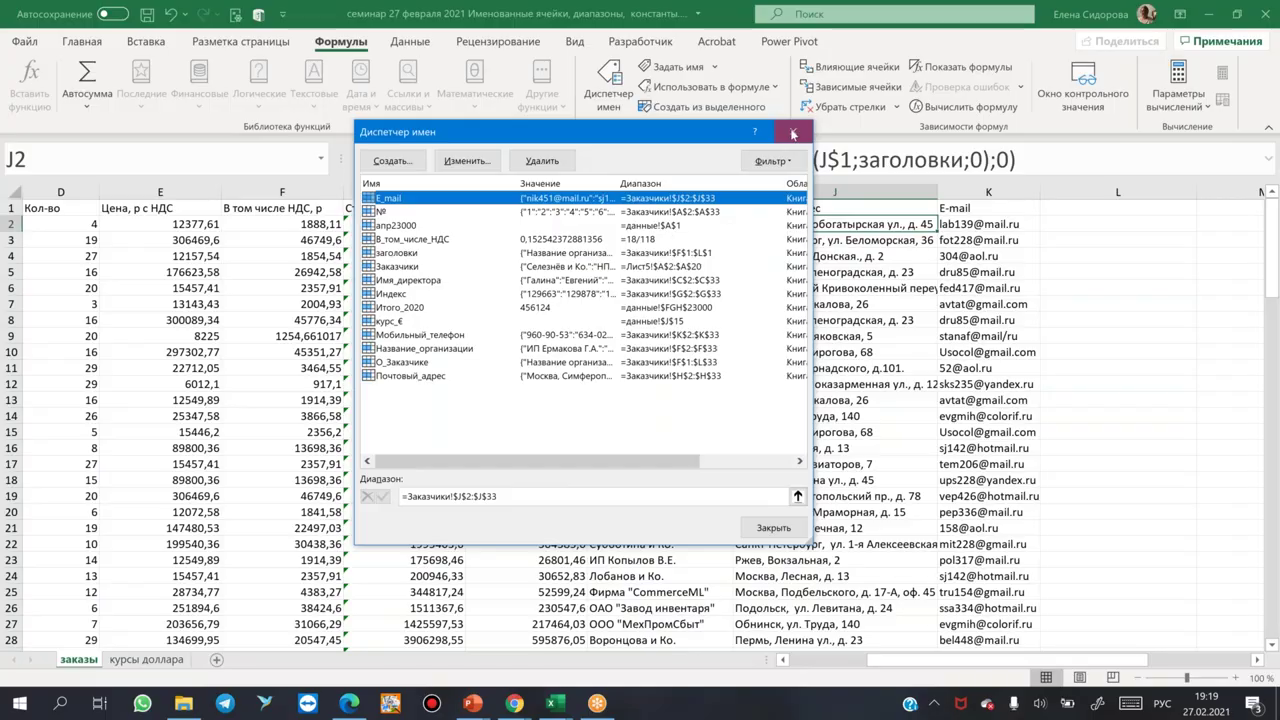
left_click(912, 26)
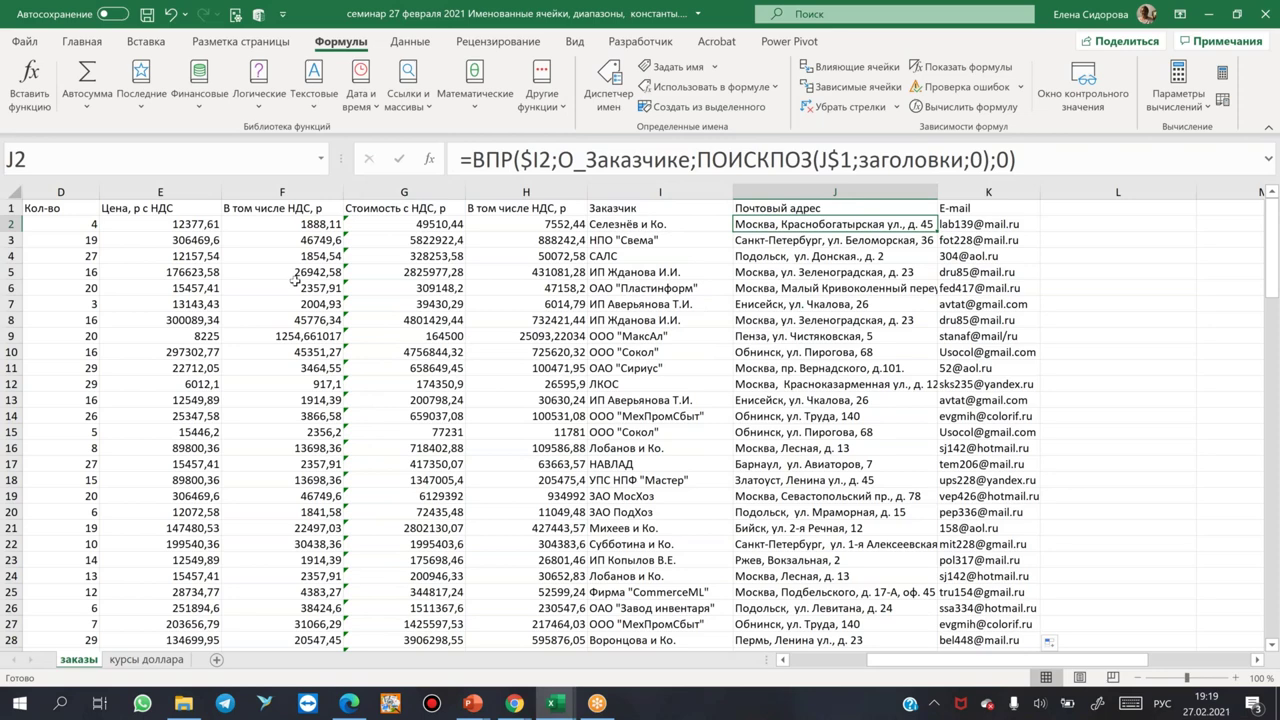
- Close the seminar workbook on named cells, ranges and constants, saving its changes
left_click(372, 276)
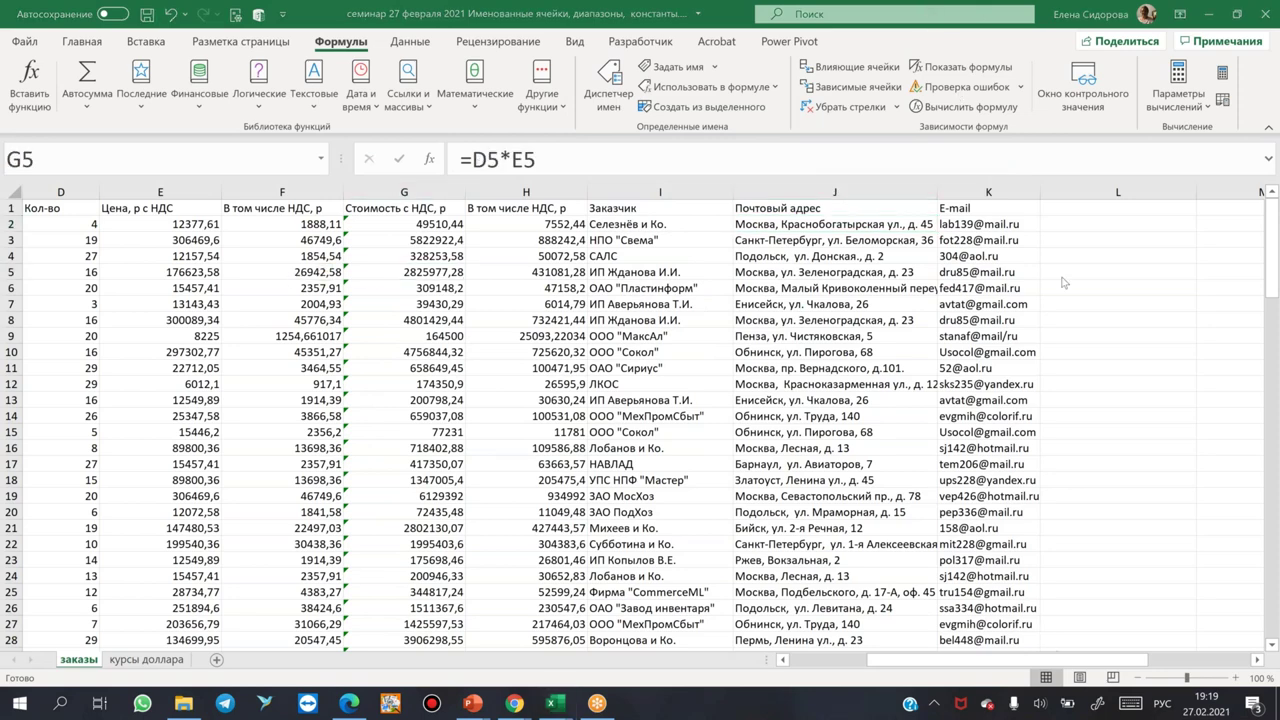
left_click(1262, 18)
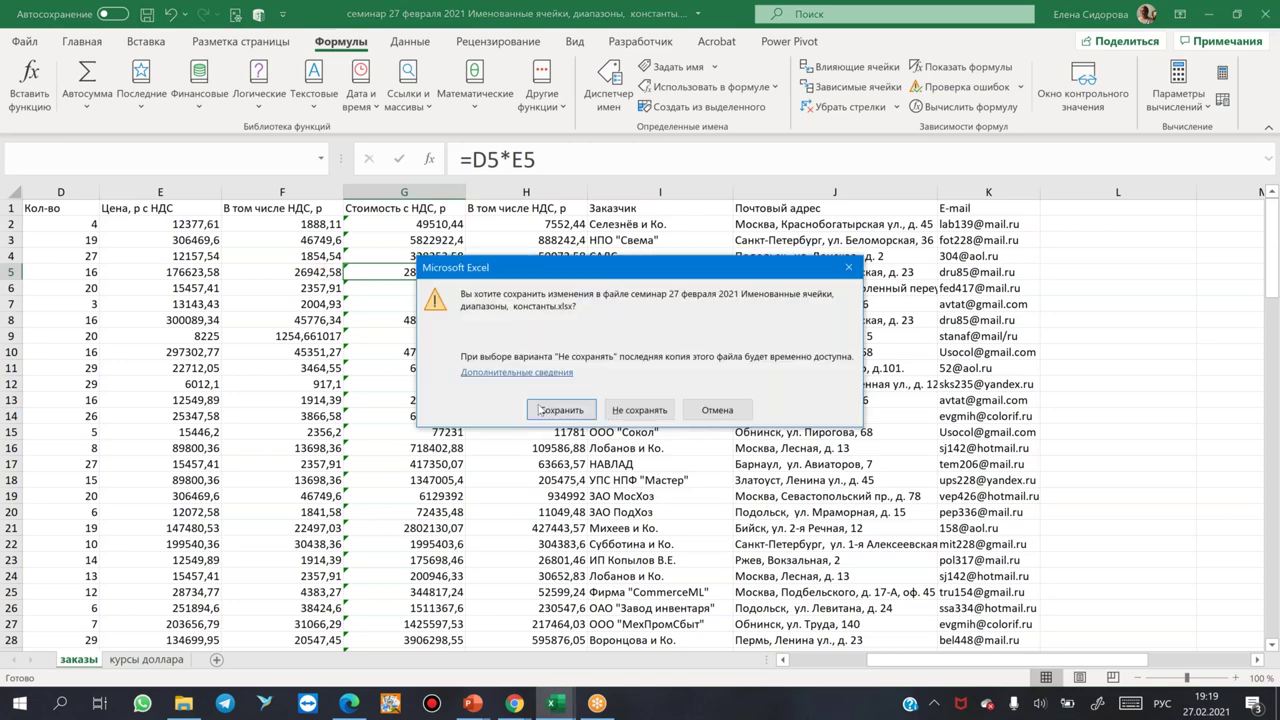
left_click(561, 410)
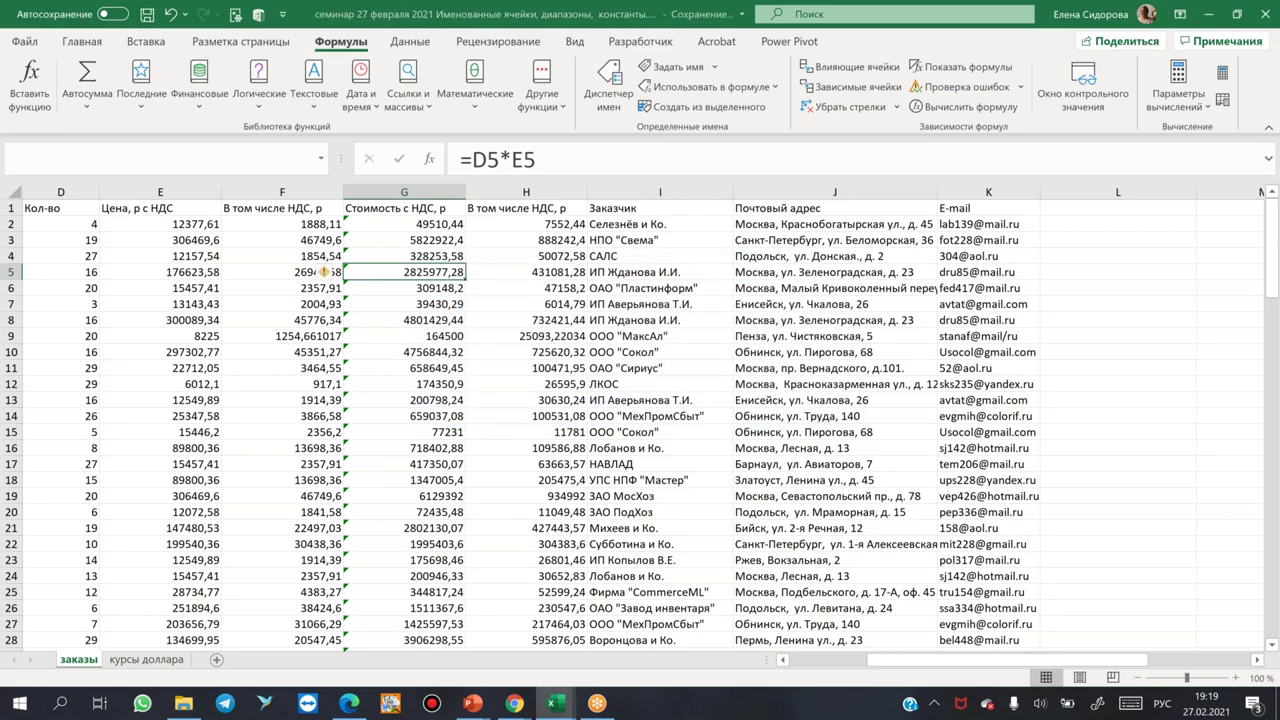
- Switch to the seminar presentation in PowerPoint and show the slides on using names in Excel 1 and 2 and the course sequence
mouse_move(472, 703)
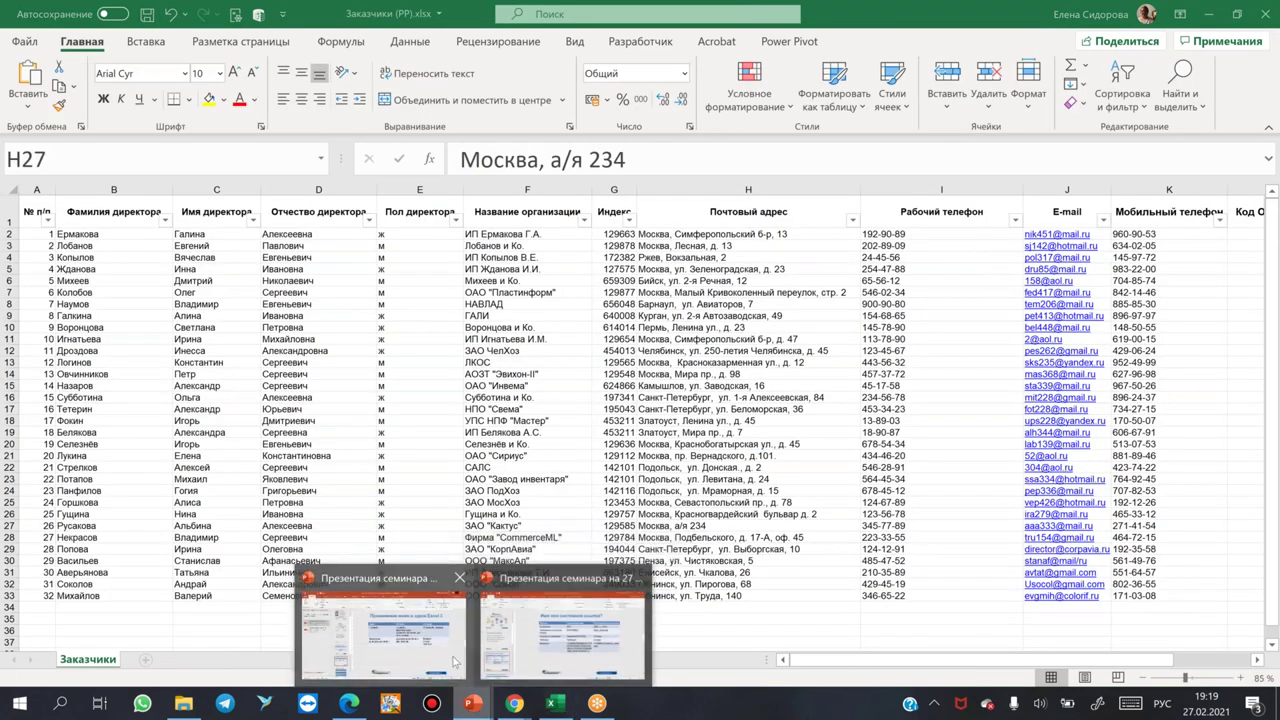
left_click(561, 640)
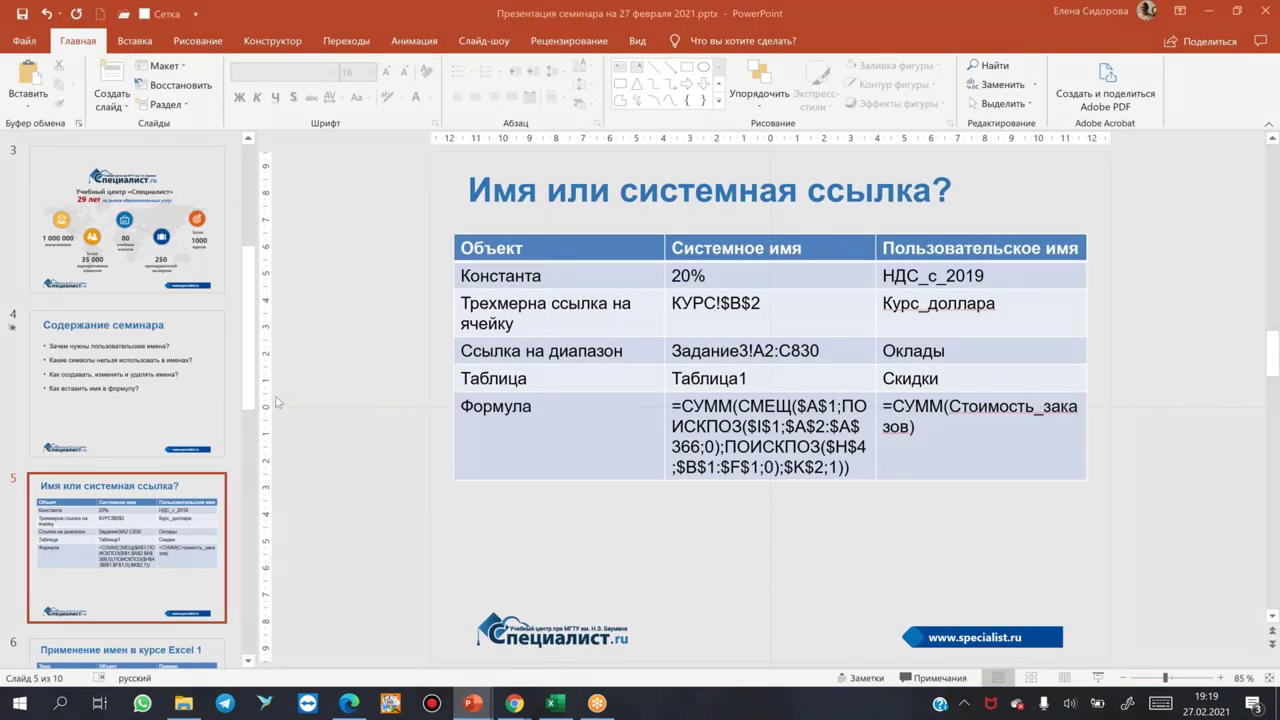
scroll(139, 425, "down", 1)
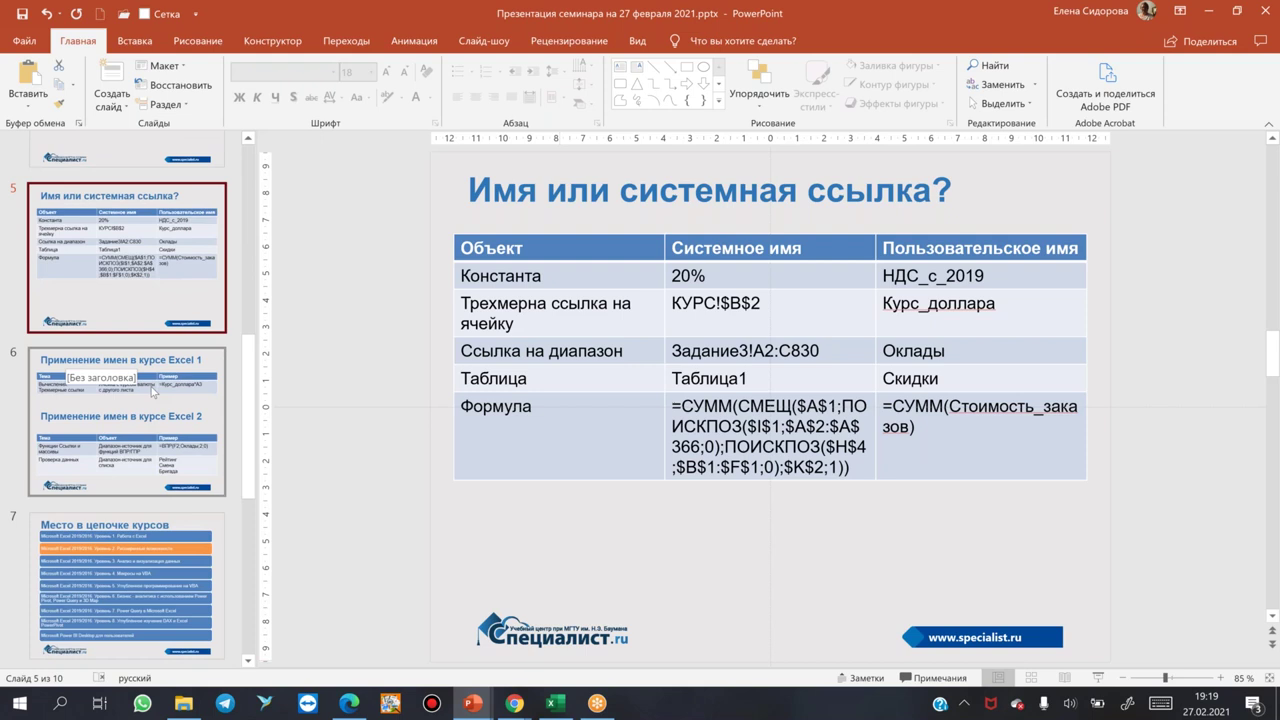
left_click(152, 392)
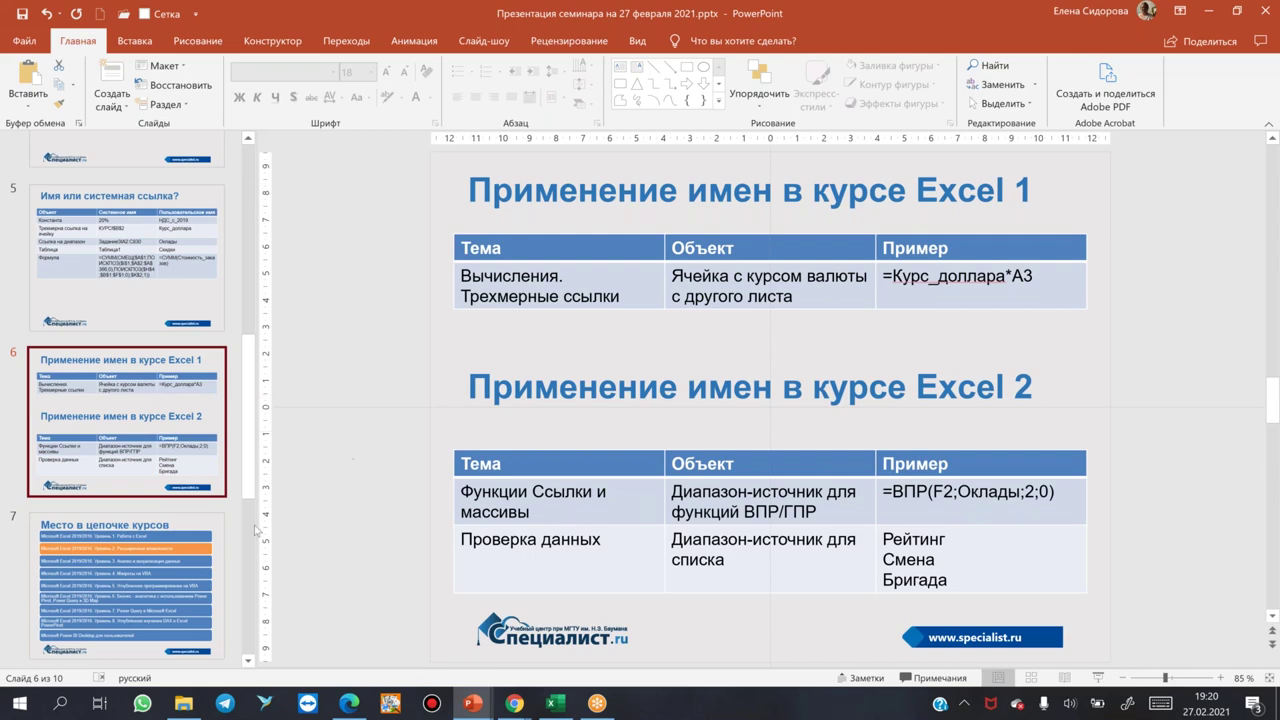
left_click(198, 522)
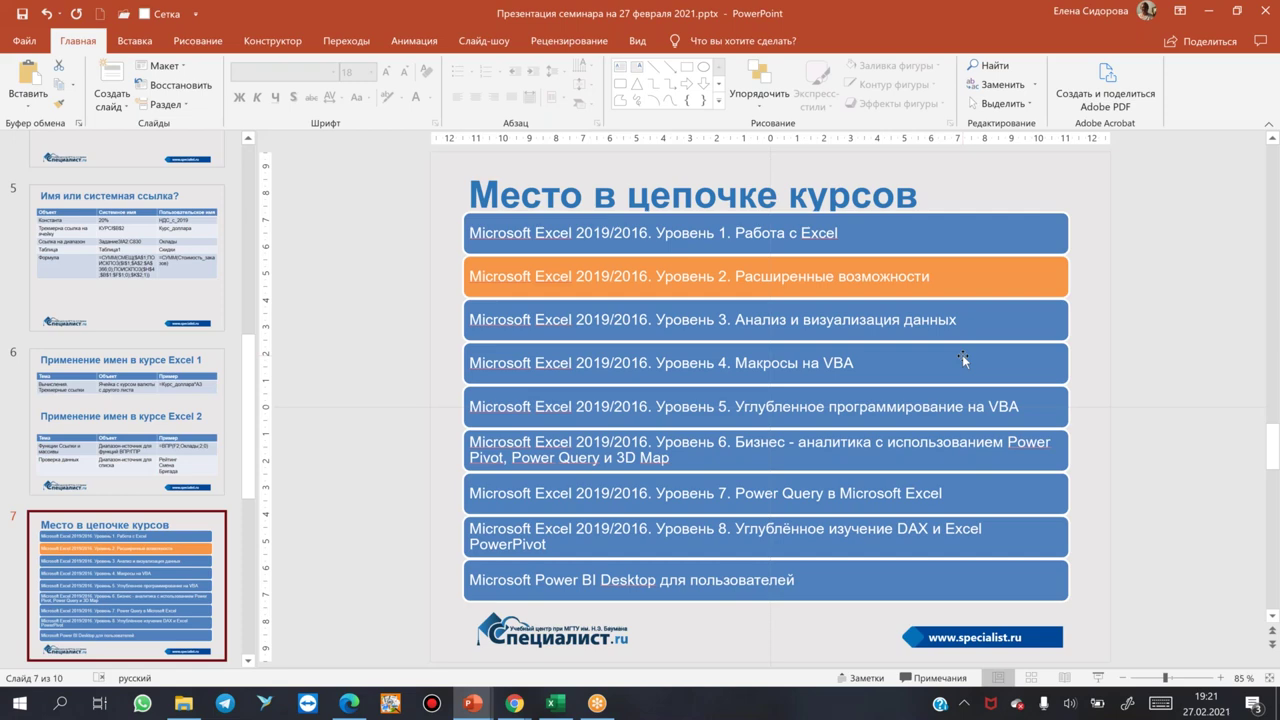
- Return to the Имя или системная ссылка? slide and compare the СМЕЩ part of the system formula with СУММ(Стоимость_заказов)
left_click(100, 266)
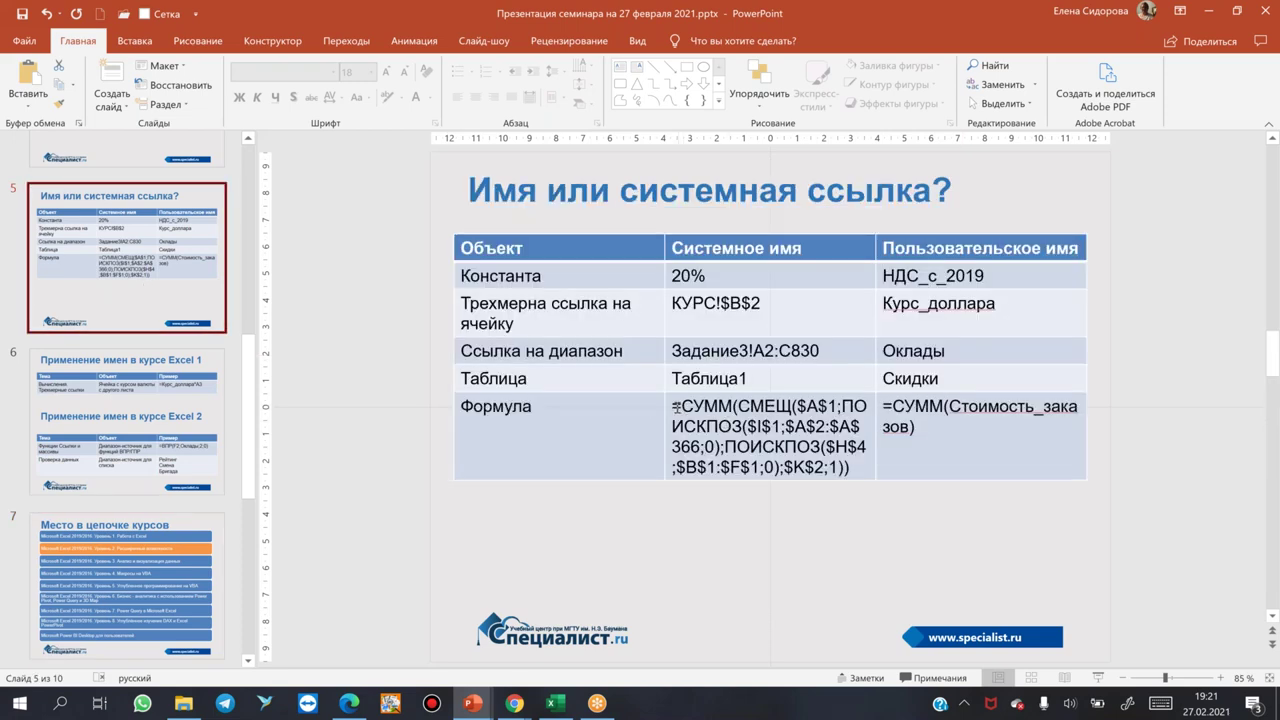
left_click(671, 406)
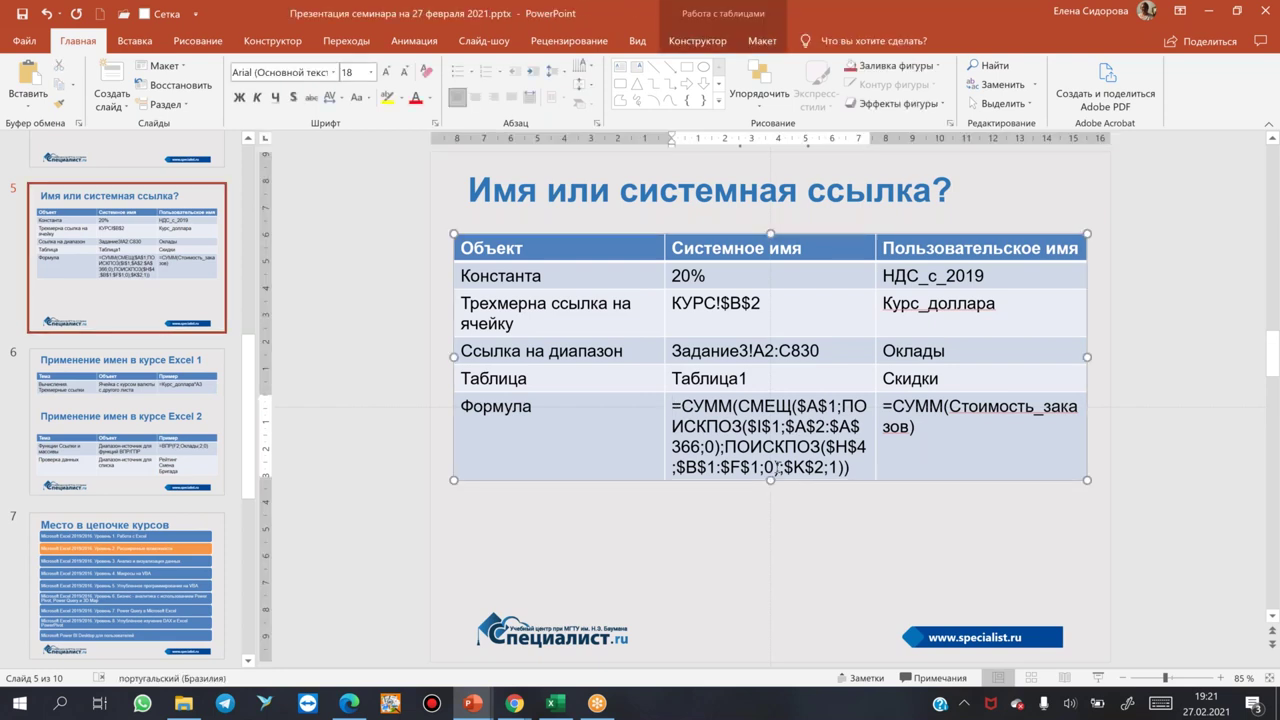
left_click_drag(852, 468, 733, 406)
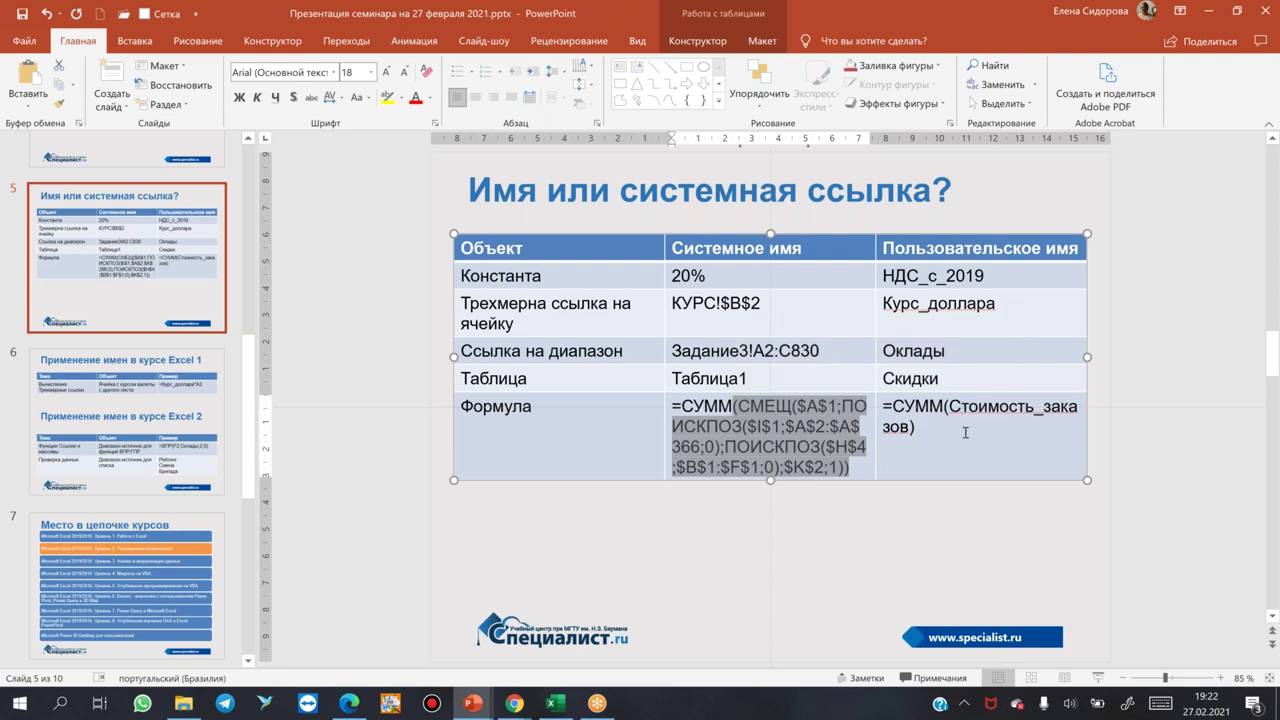
left_click(946, 408)
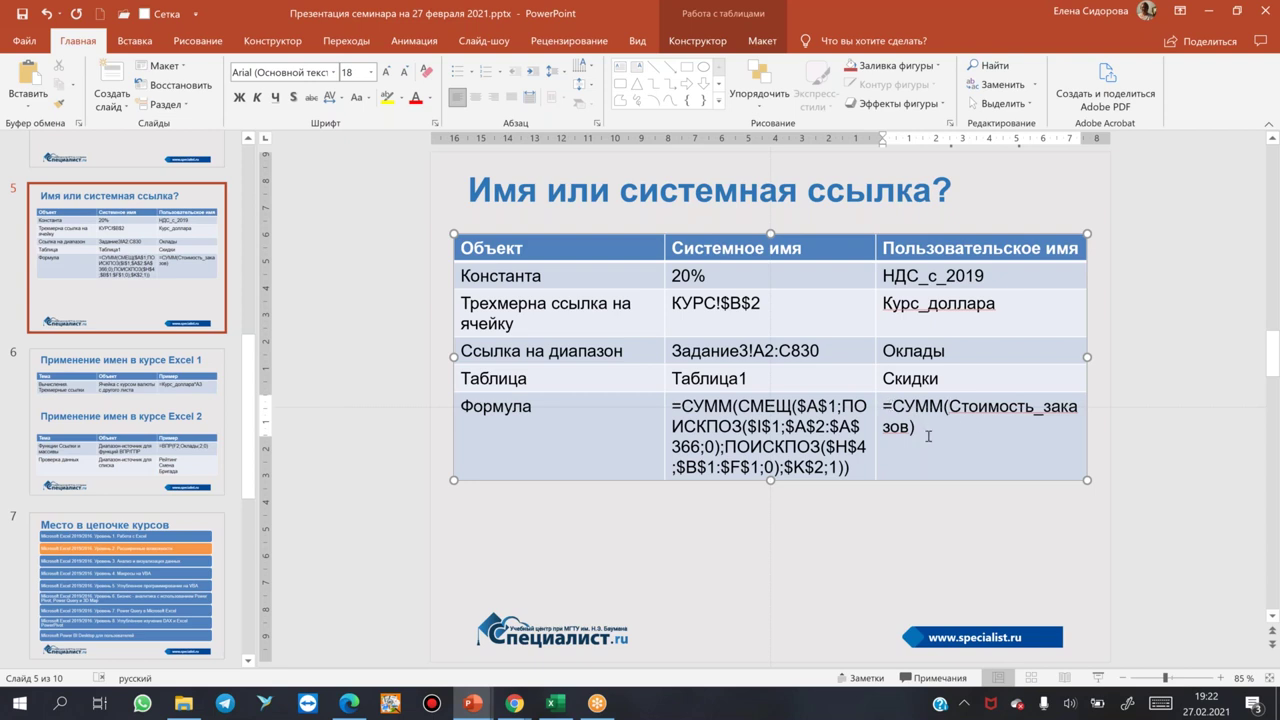
- Show the presentation's remaining slides from Место в цепочке курсов through Кому будет полезно and Остались вопросы? to slide 10
left_click(181, 585)
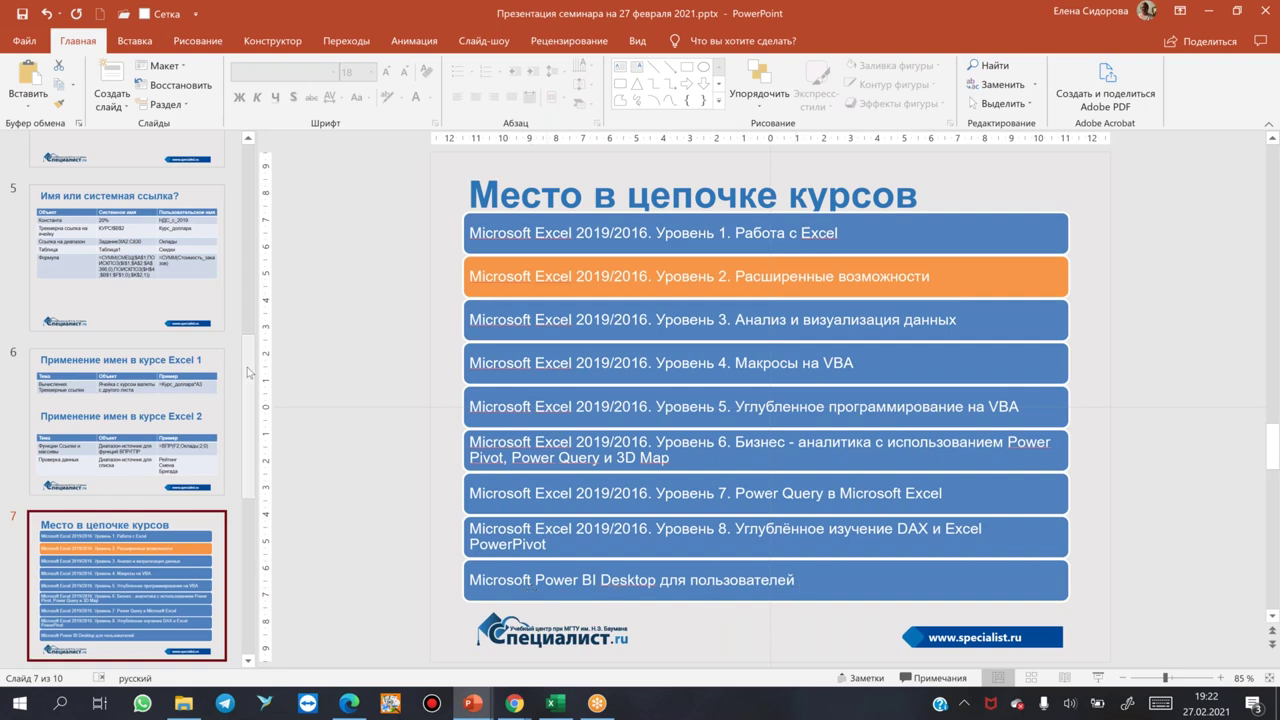
left_click_drag(251, 394, 248, 516)
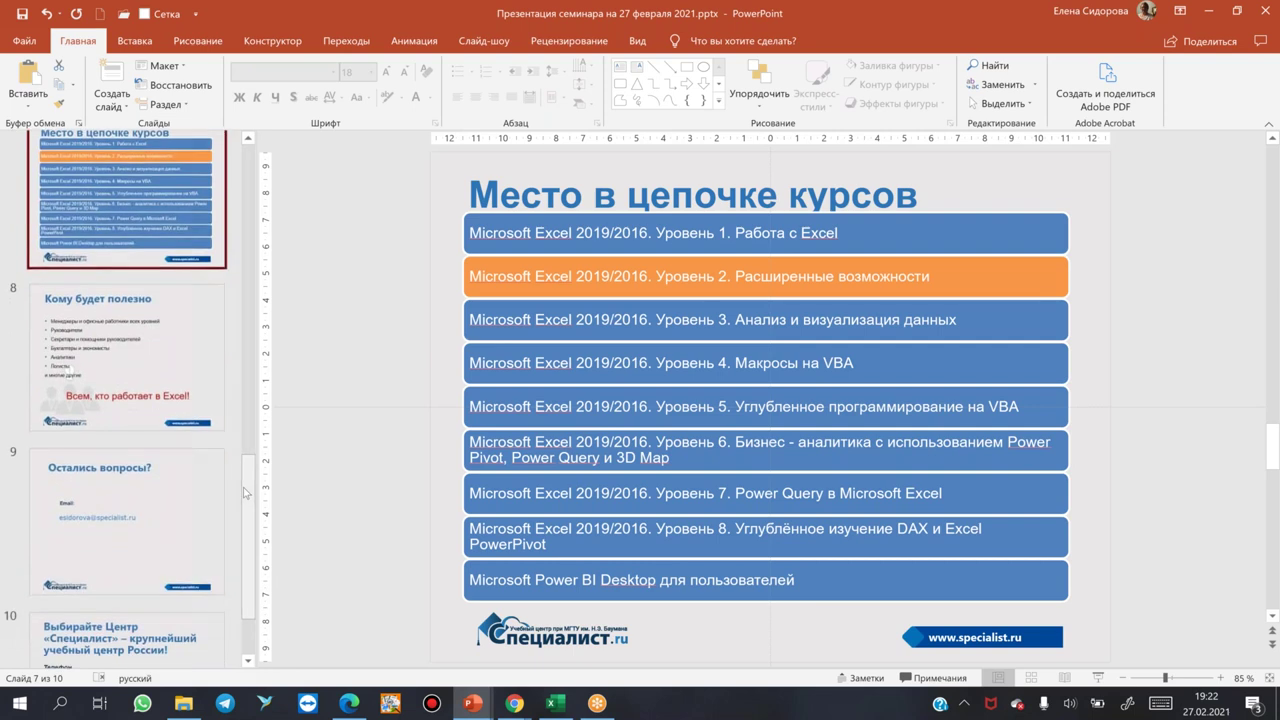
left_click(170, 338)
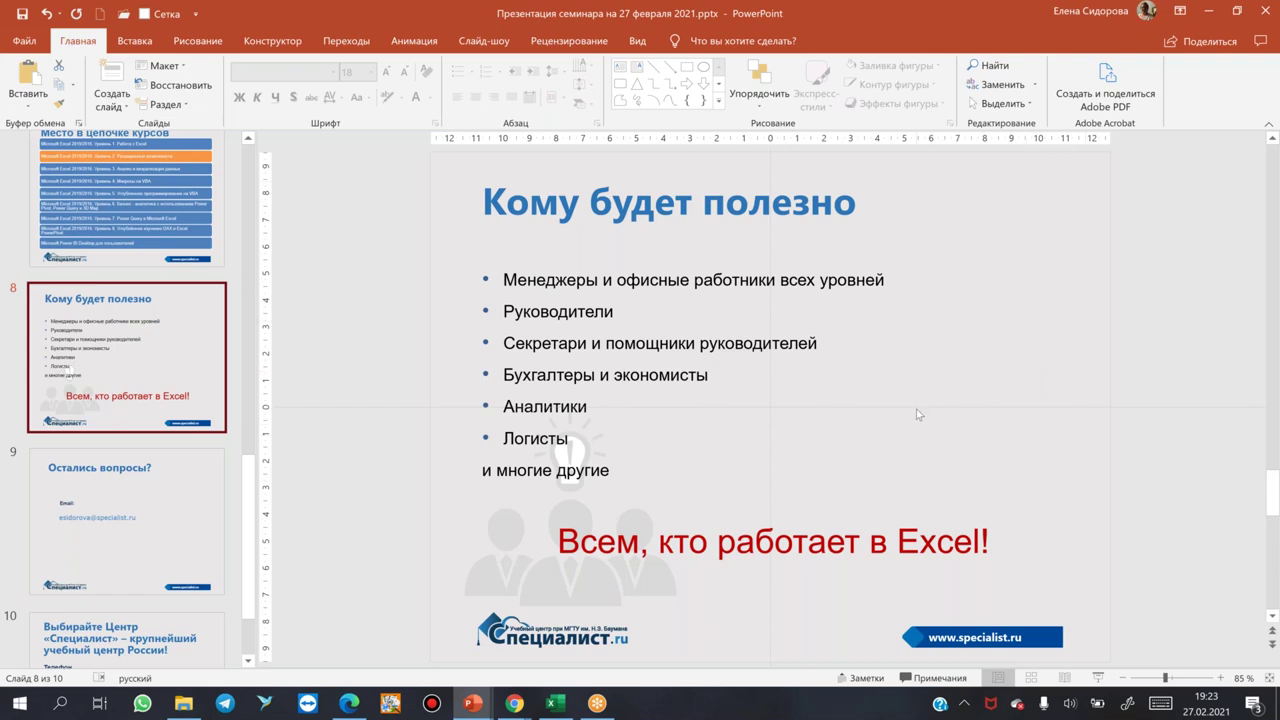
left_click(189, 497)
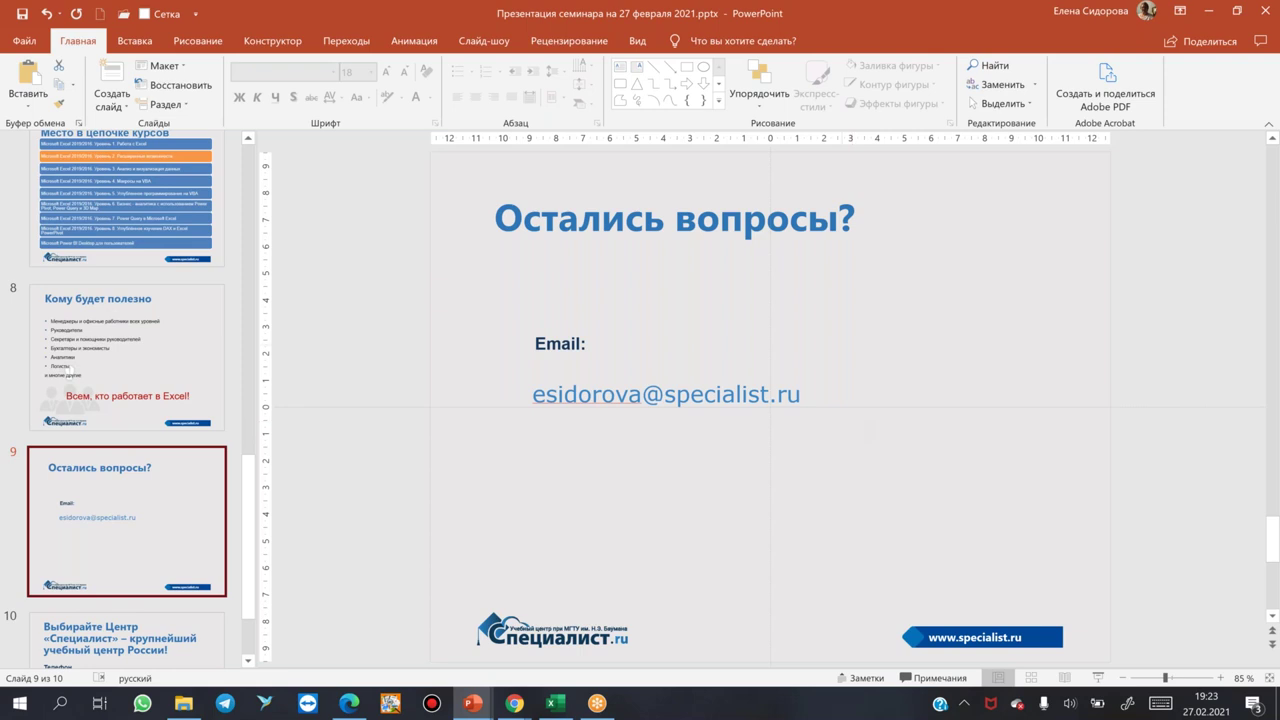
scroll(125, 547, "down", 3)
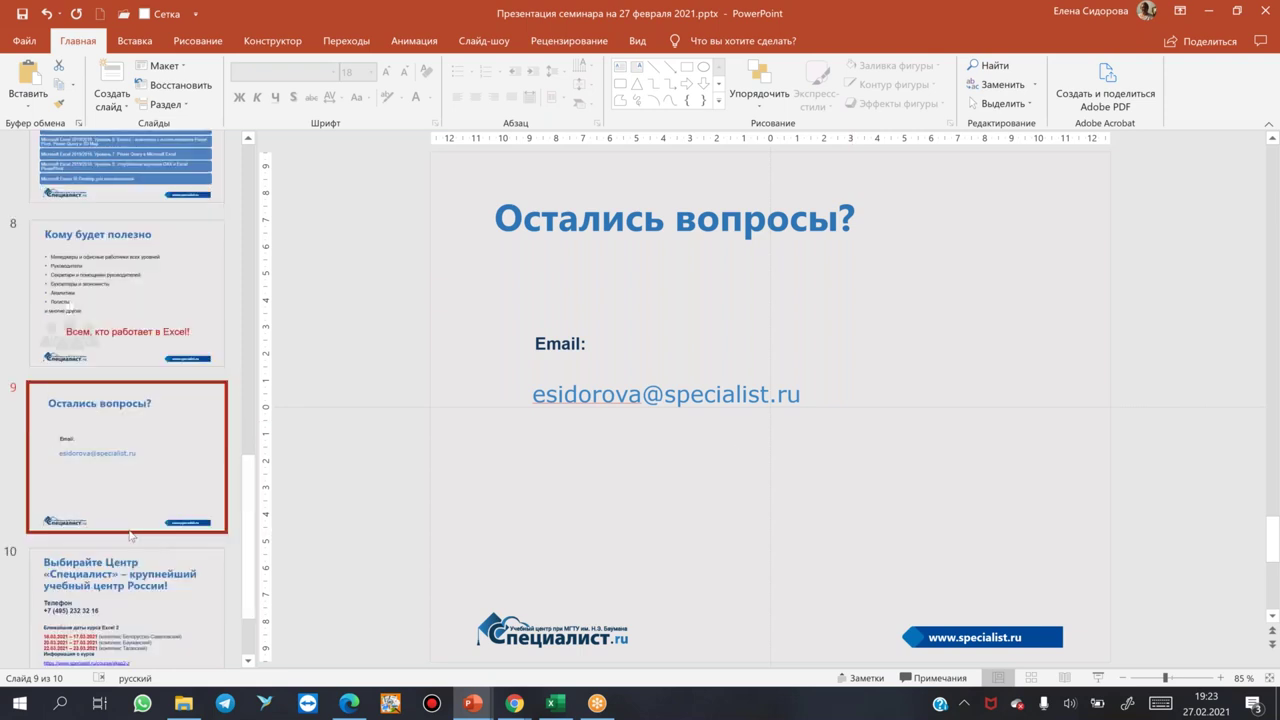
left_click(170, 560)
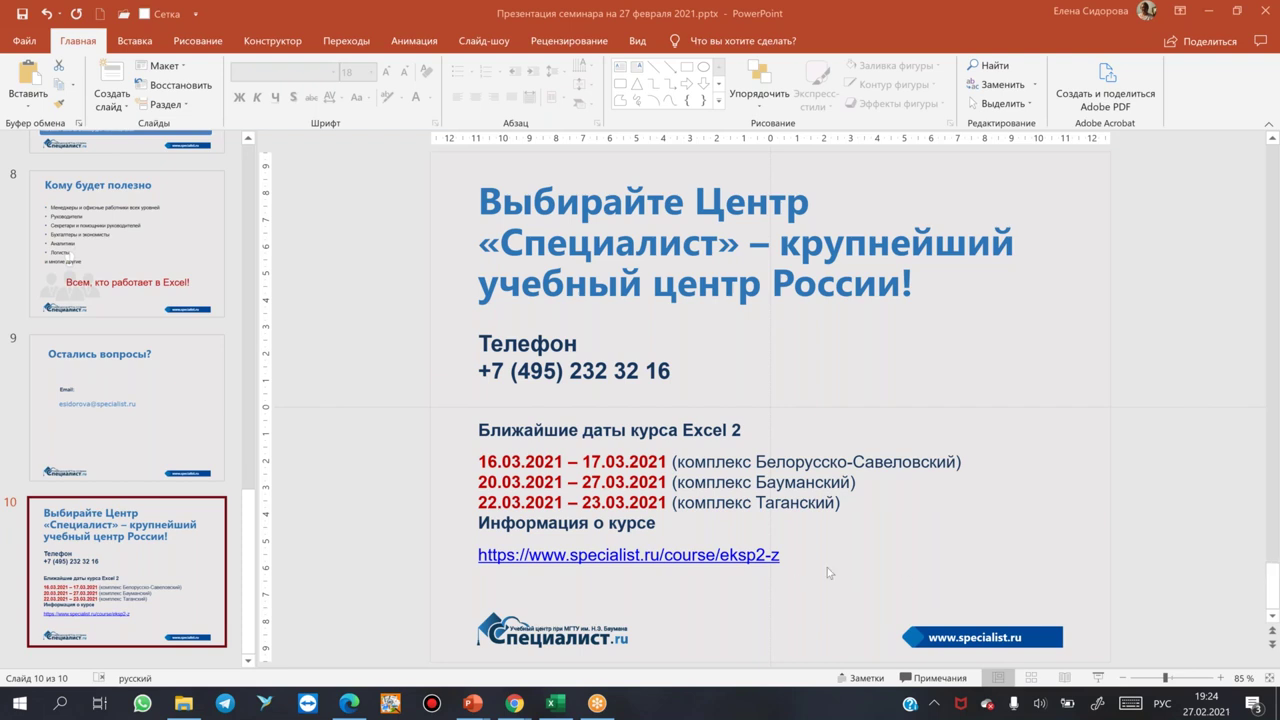
- Switch to the Заказчики workbook in Excel, fill the E2 value ж down the Пол директора column, and undo the fill
left_click(554, 706)
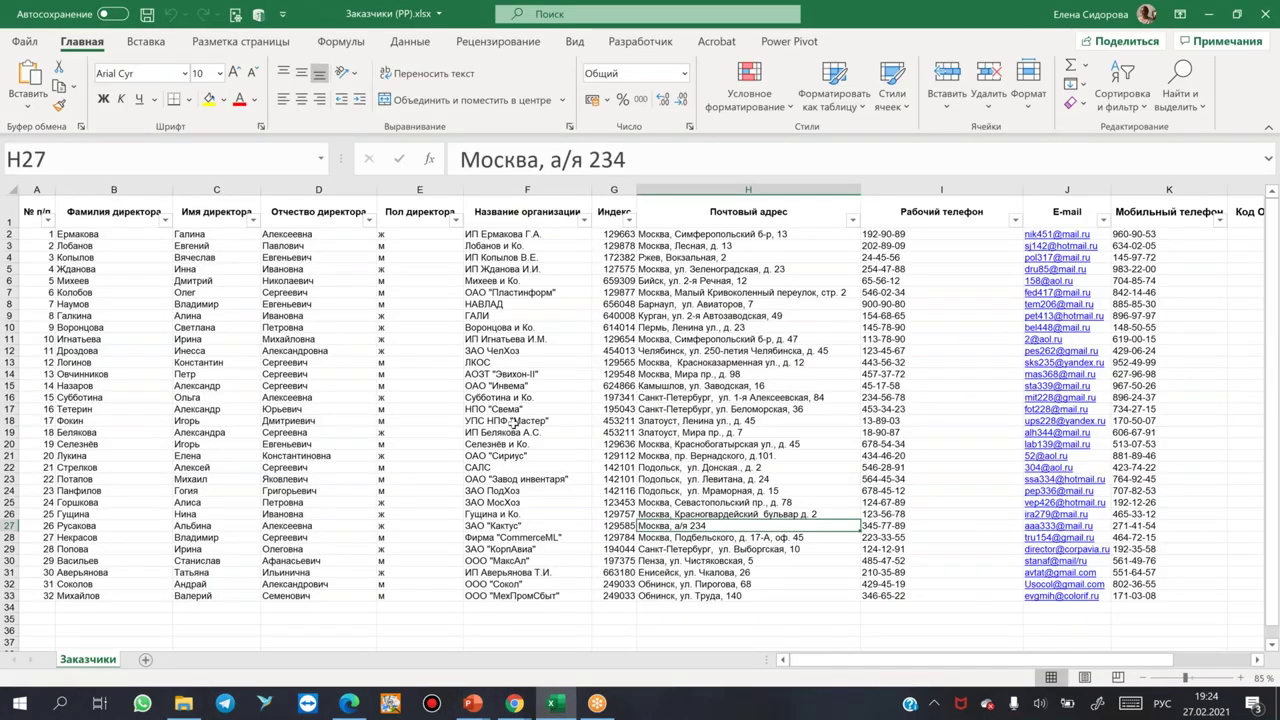
left_click(426, 231)
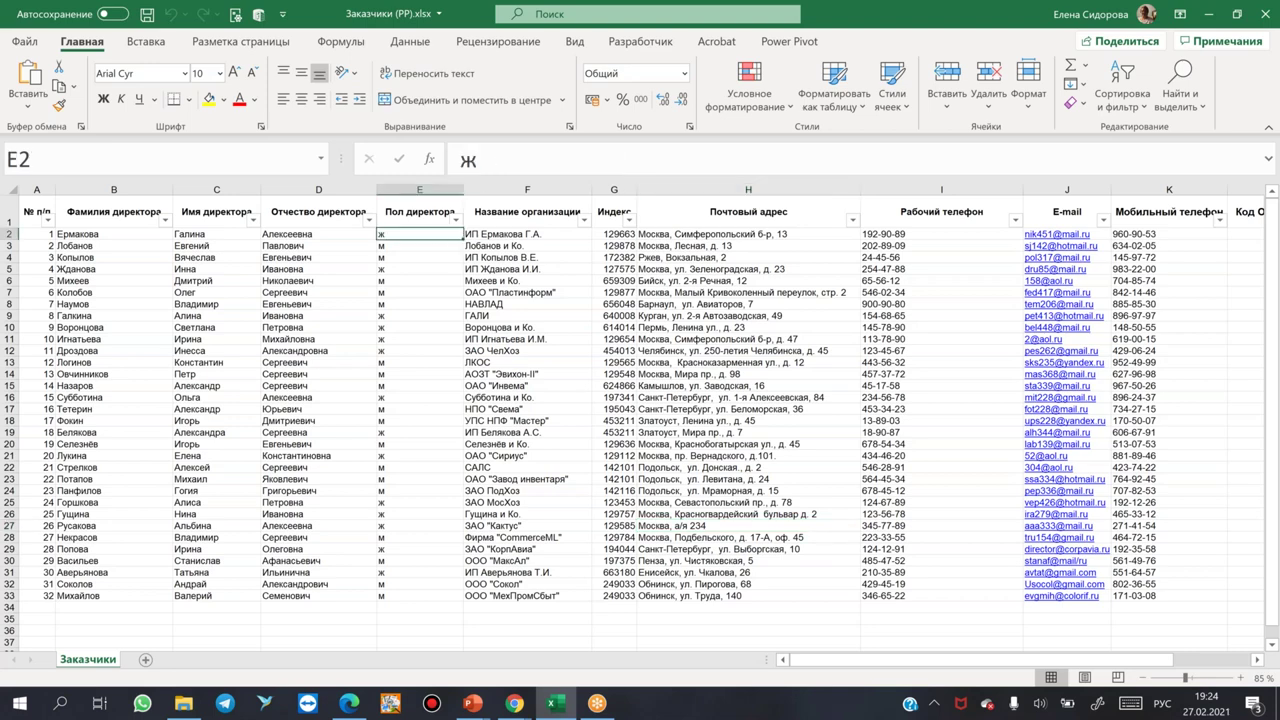
mouse_move(464, 241)
left_mouse_down()
mouse_move(463, 366)
mouse_move(464, 238)
left_mouse_up()
double_click(464, 238)
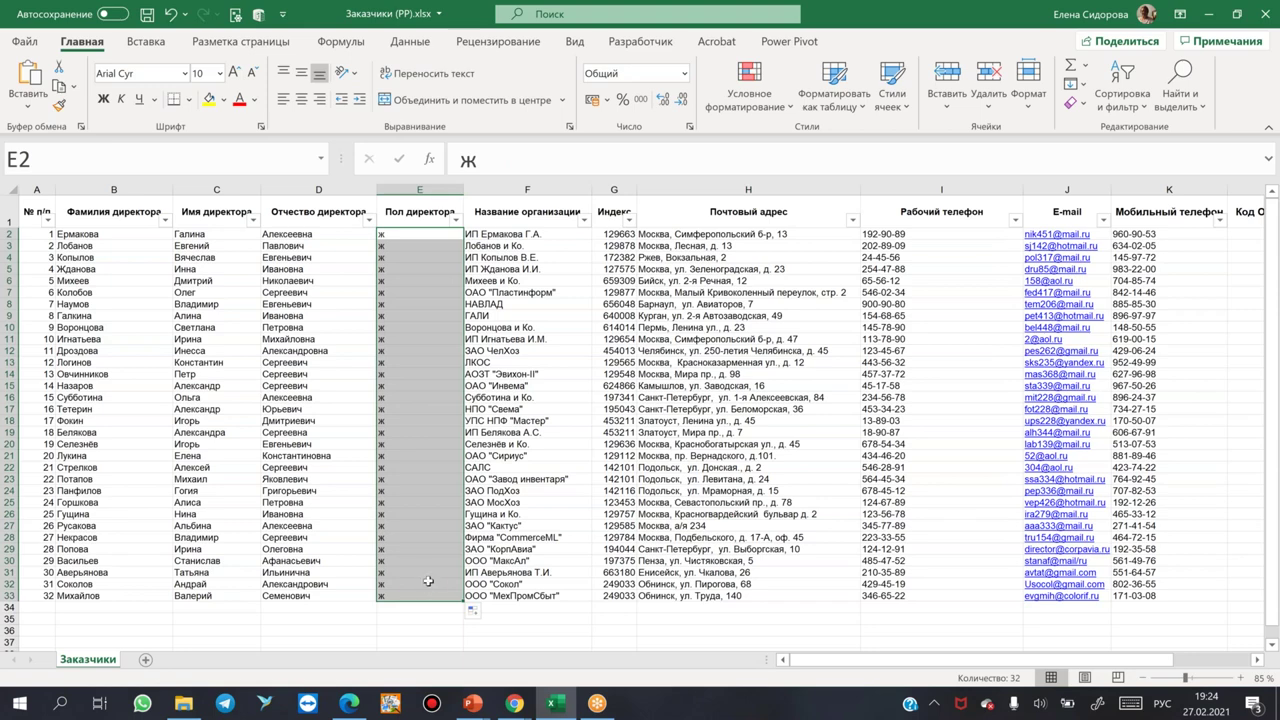
key("ctrl+z")
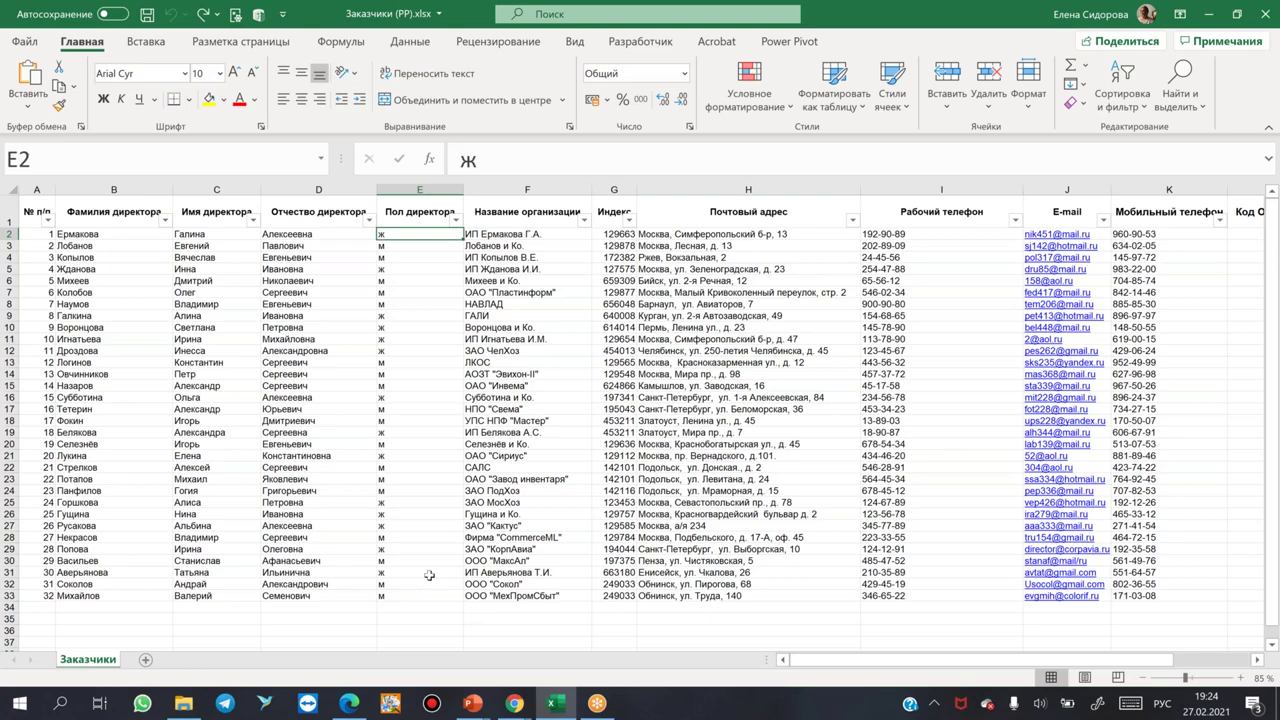
left_click(785, 372)
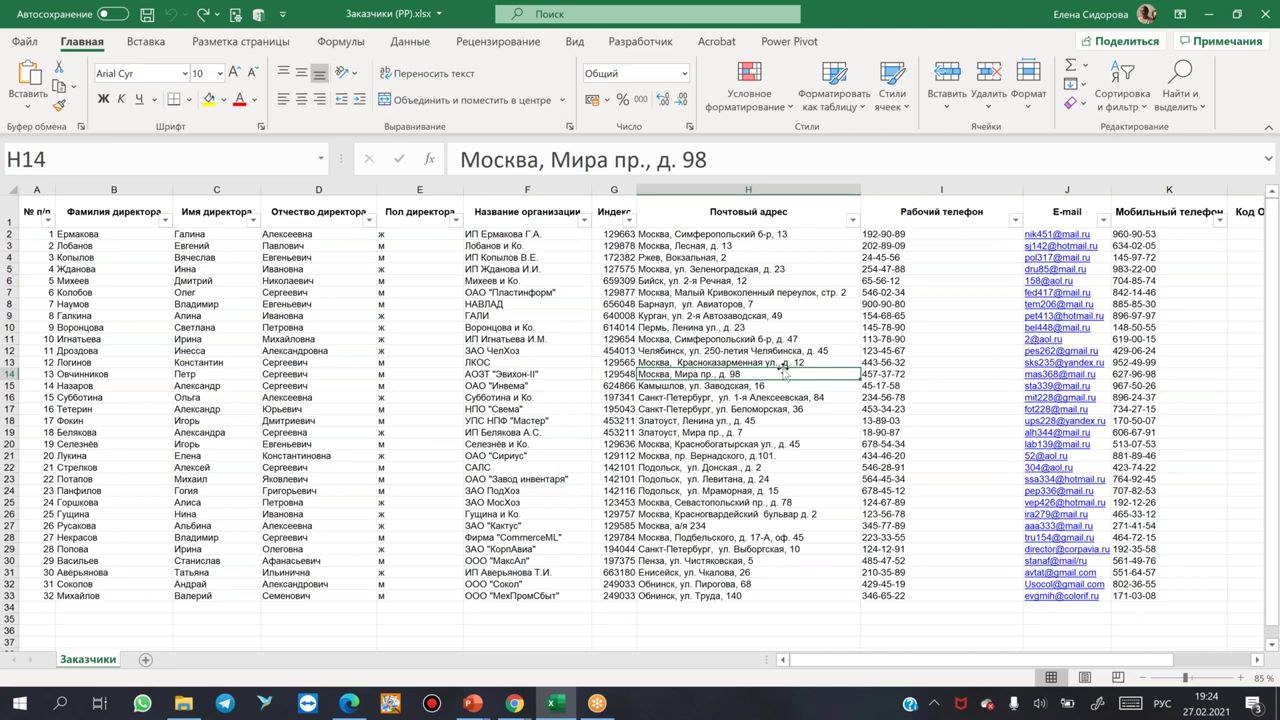
left_click(772, 246)
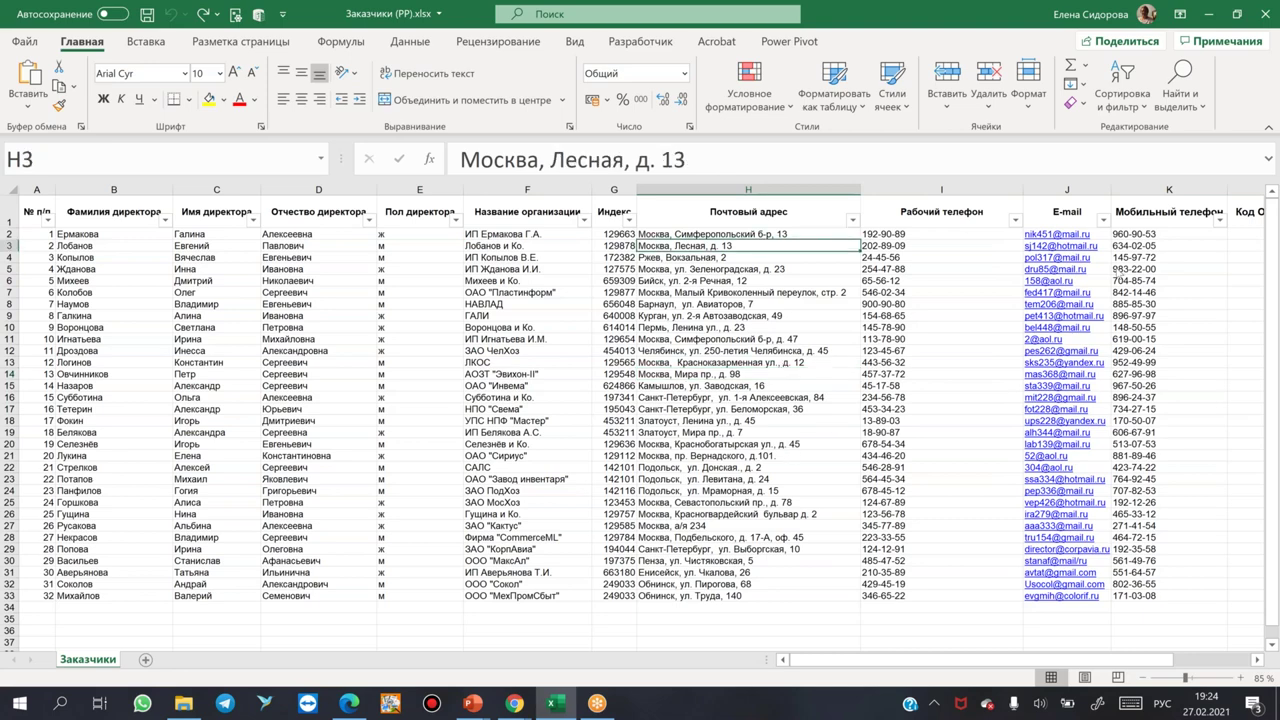